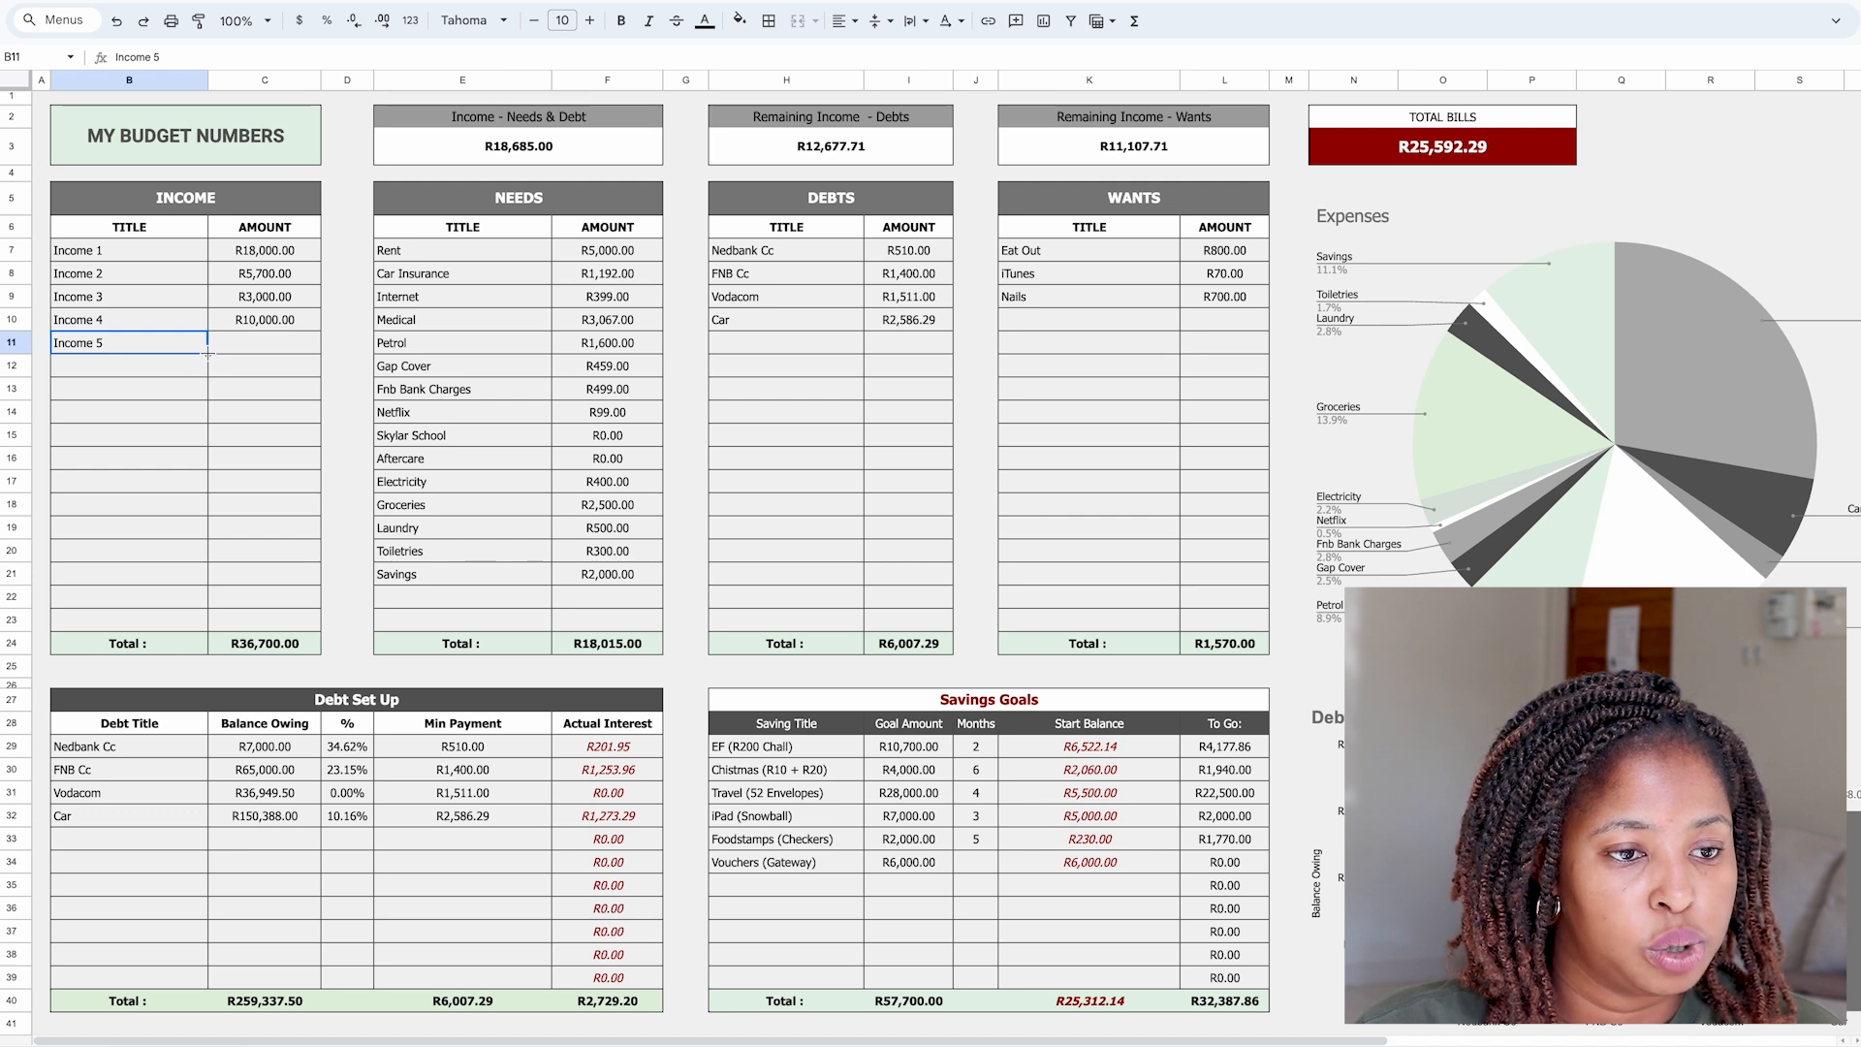
# Extend the income titles down one row to add Income 6, and check the first income amount and the income total's formula.
pyautogui.moveTo(207, 353); pyautogui.dragTo(215, 366)
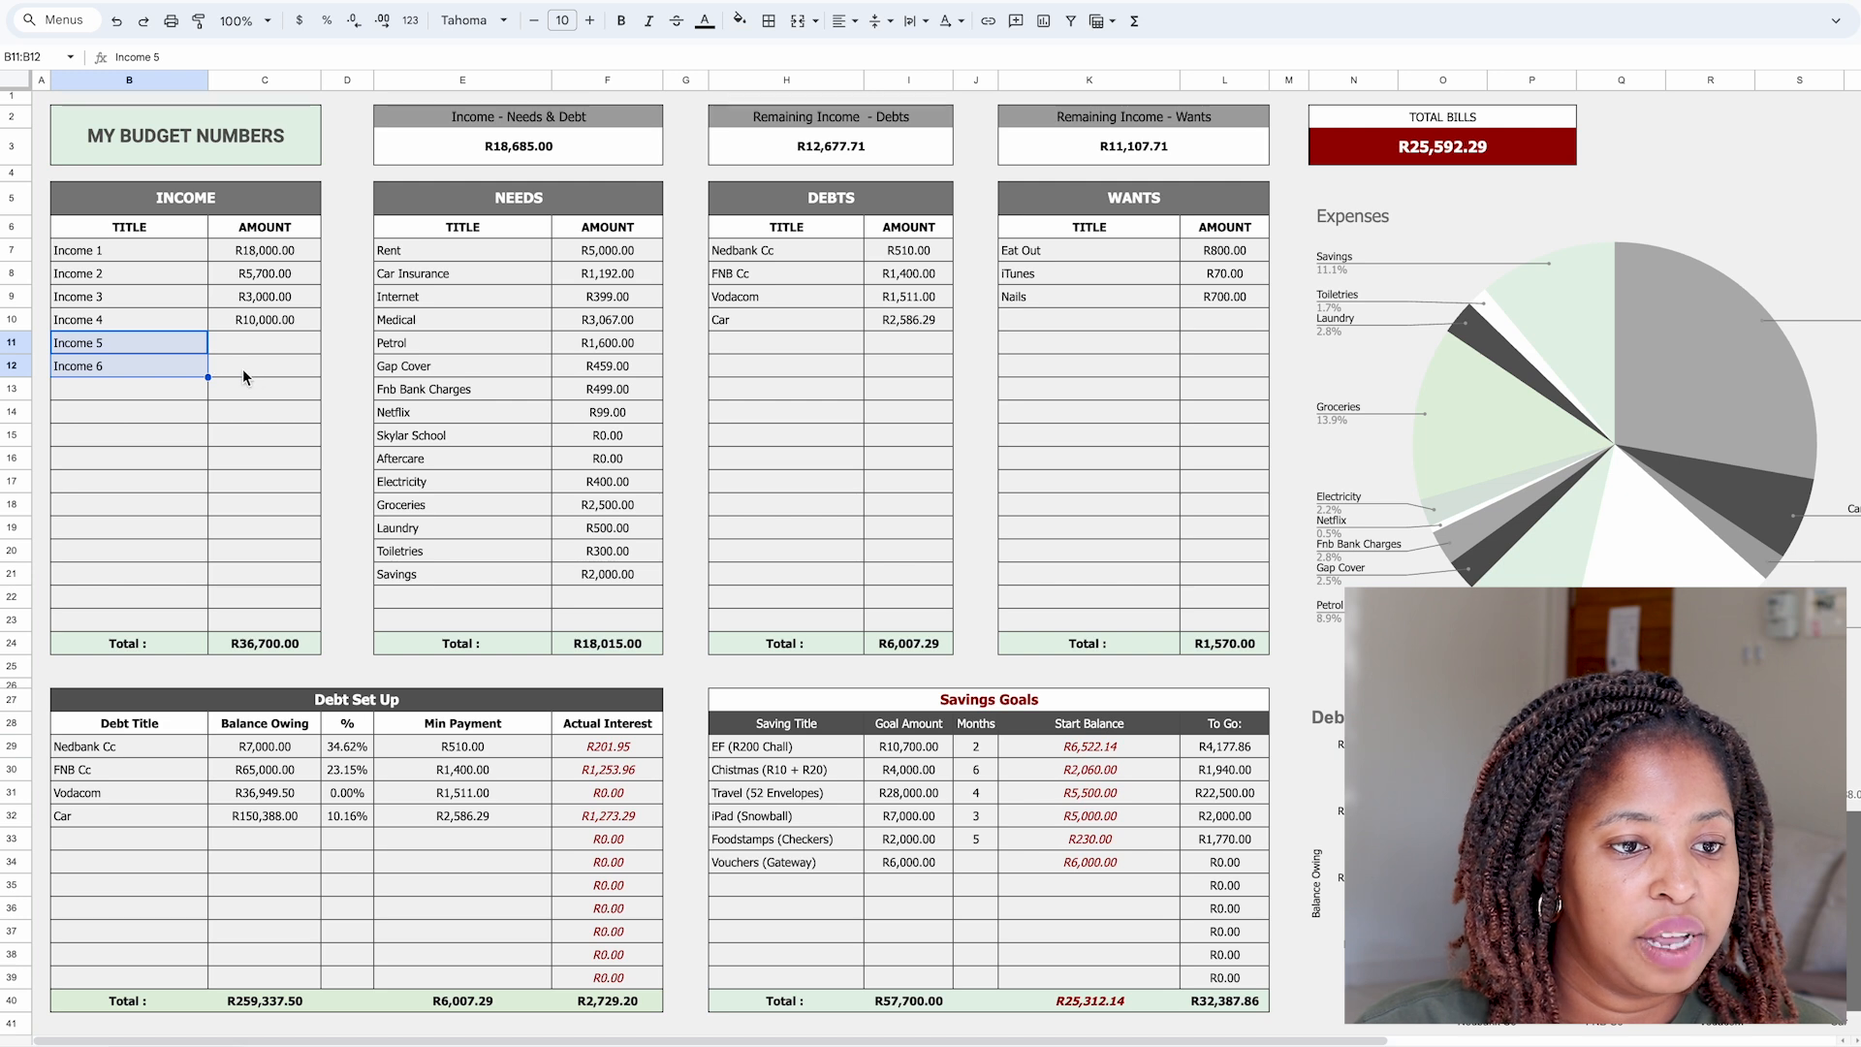
pyautogui.click(242, 368)
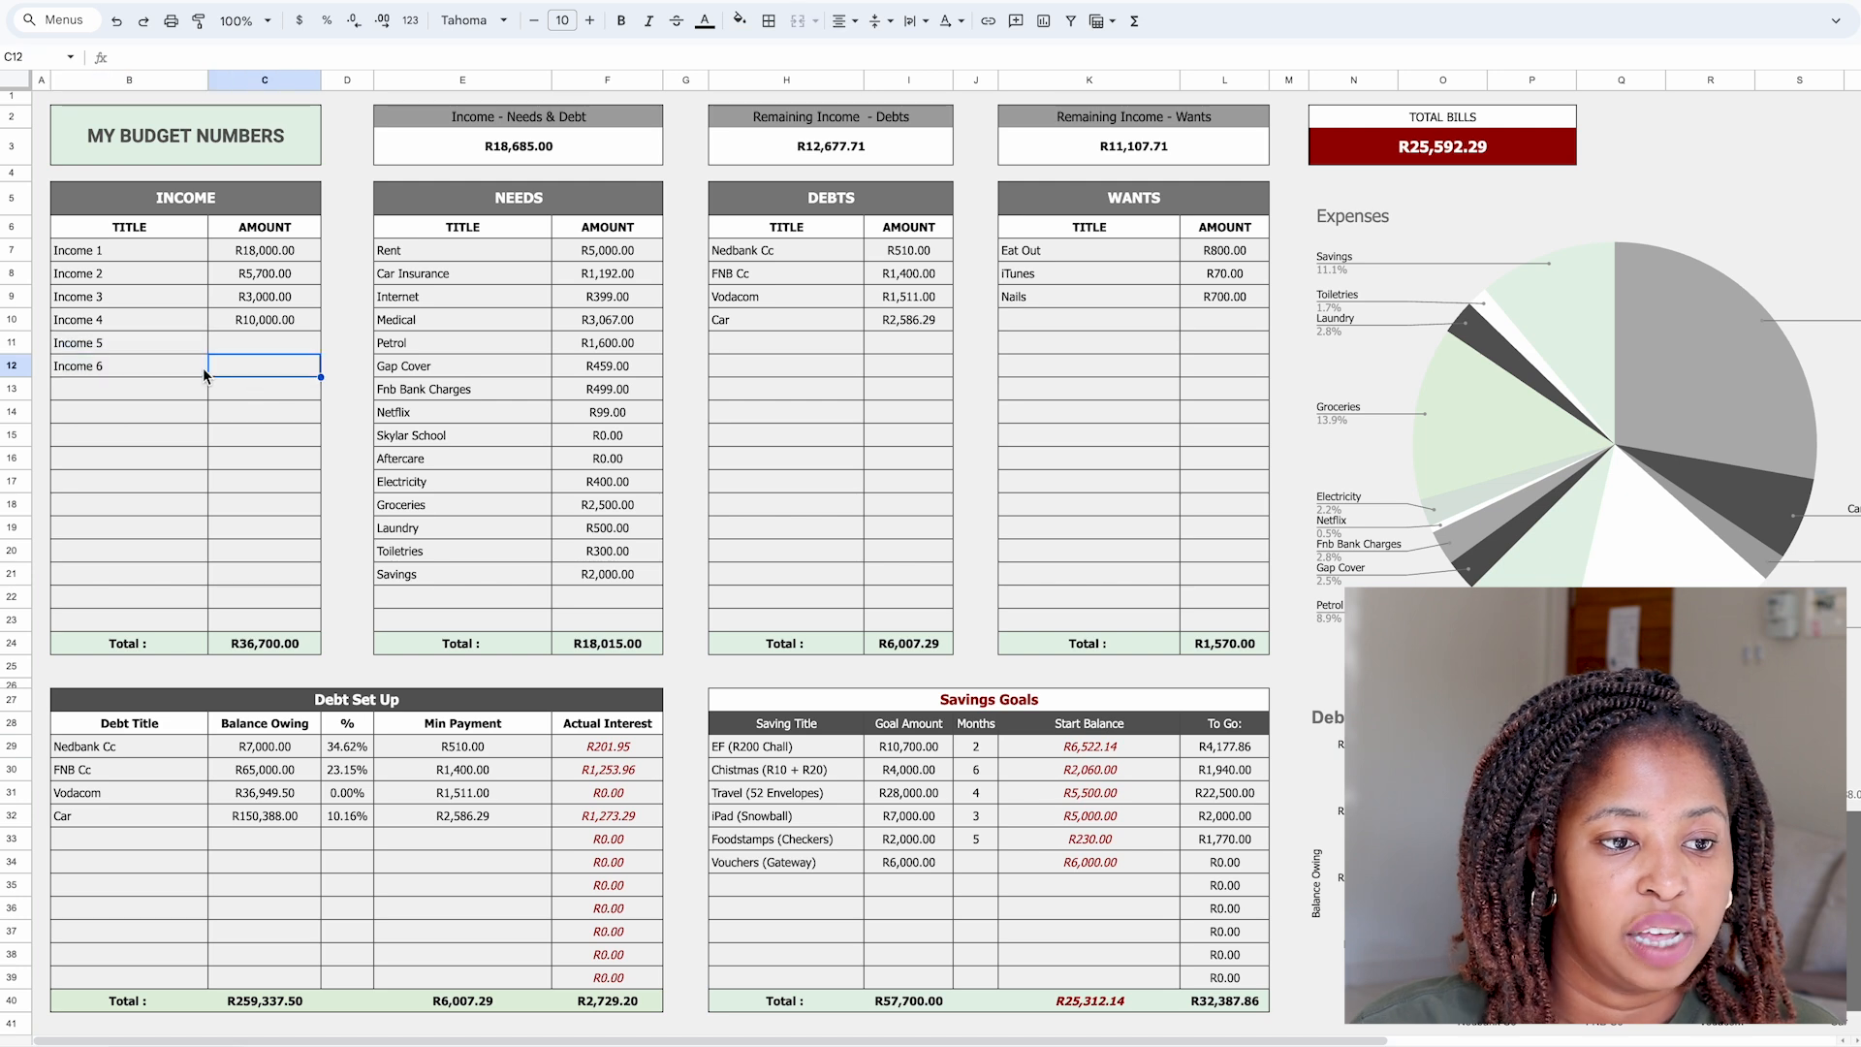
pyautogui.click(267, 254)
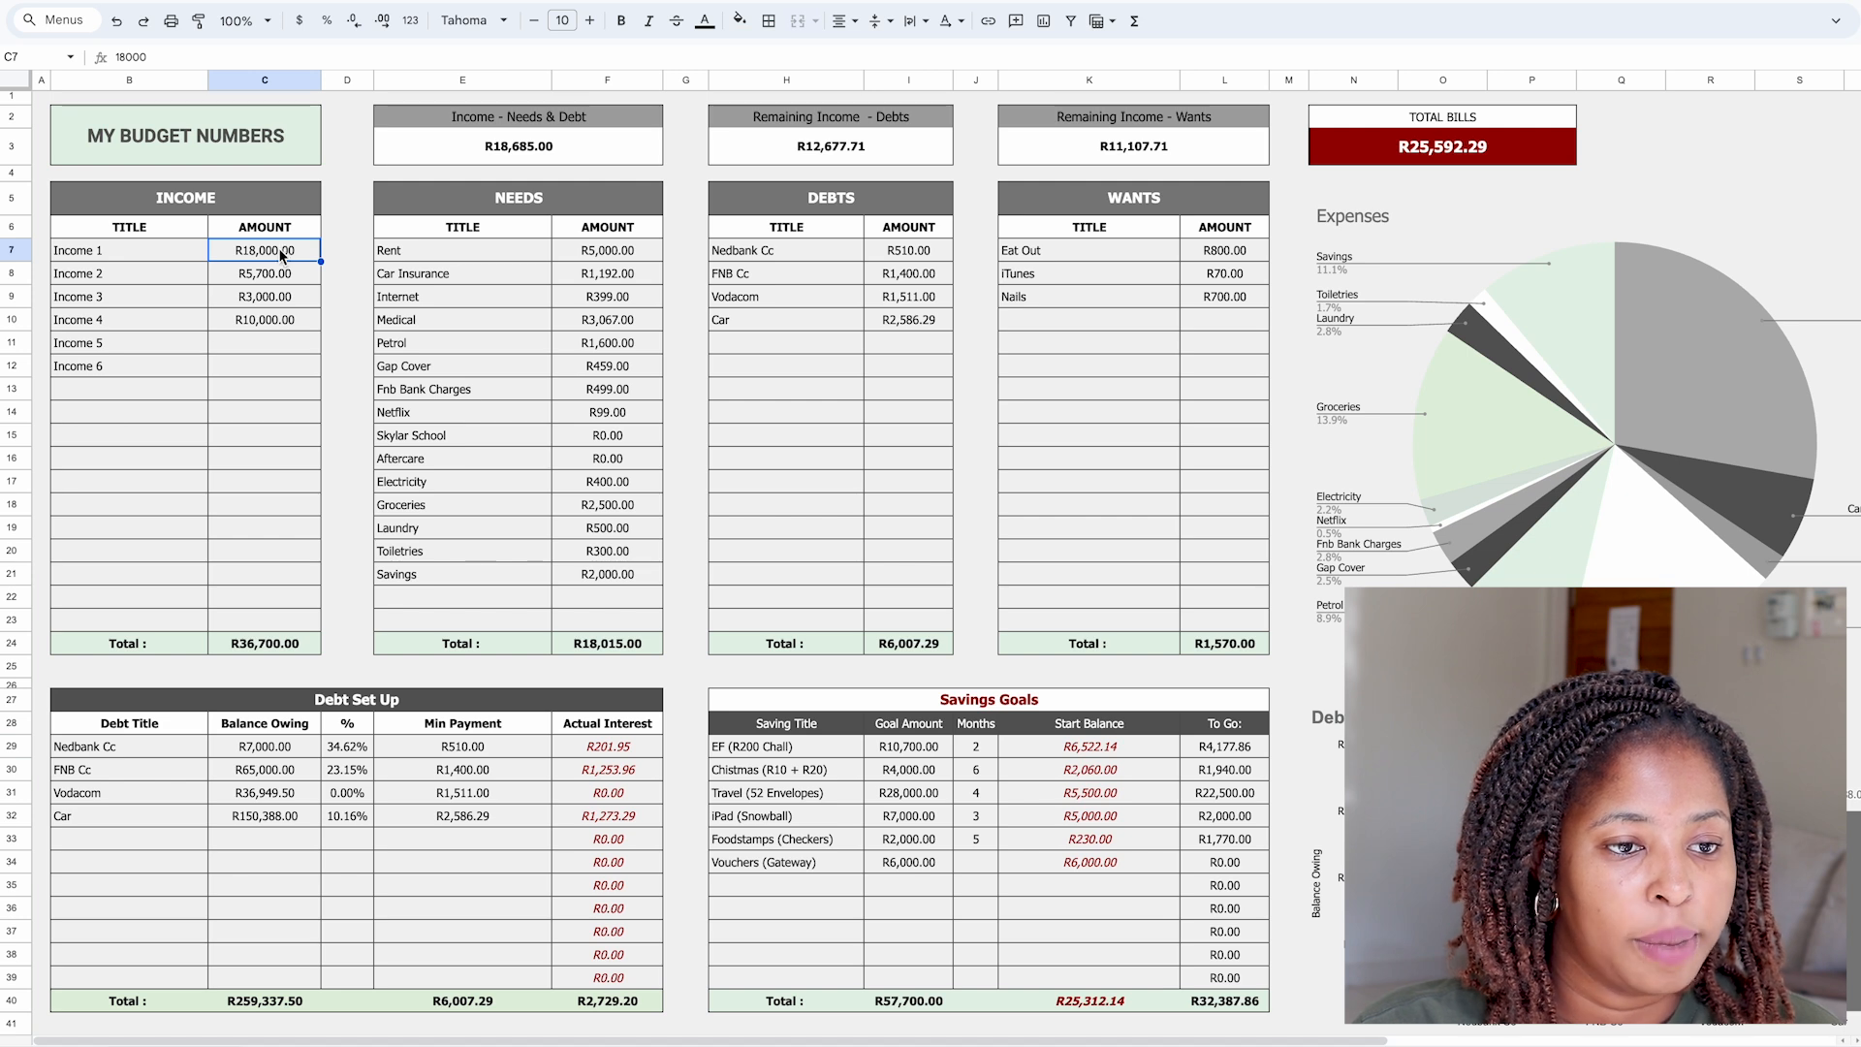
pyautogui.click(287, 651)
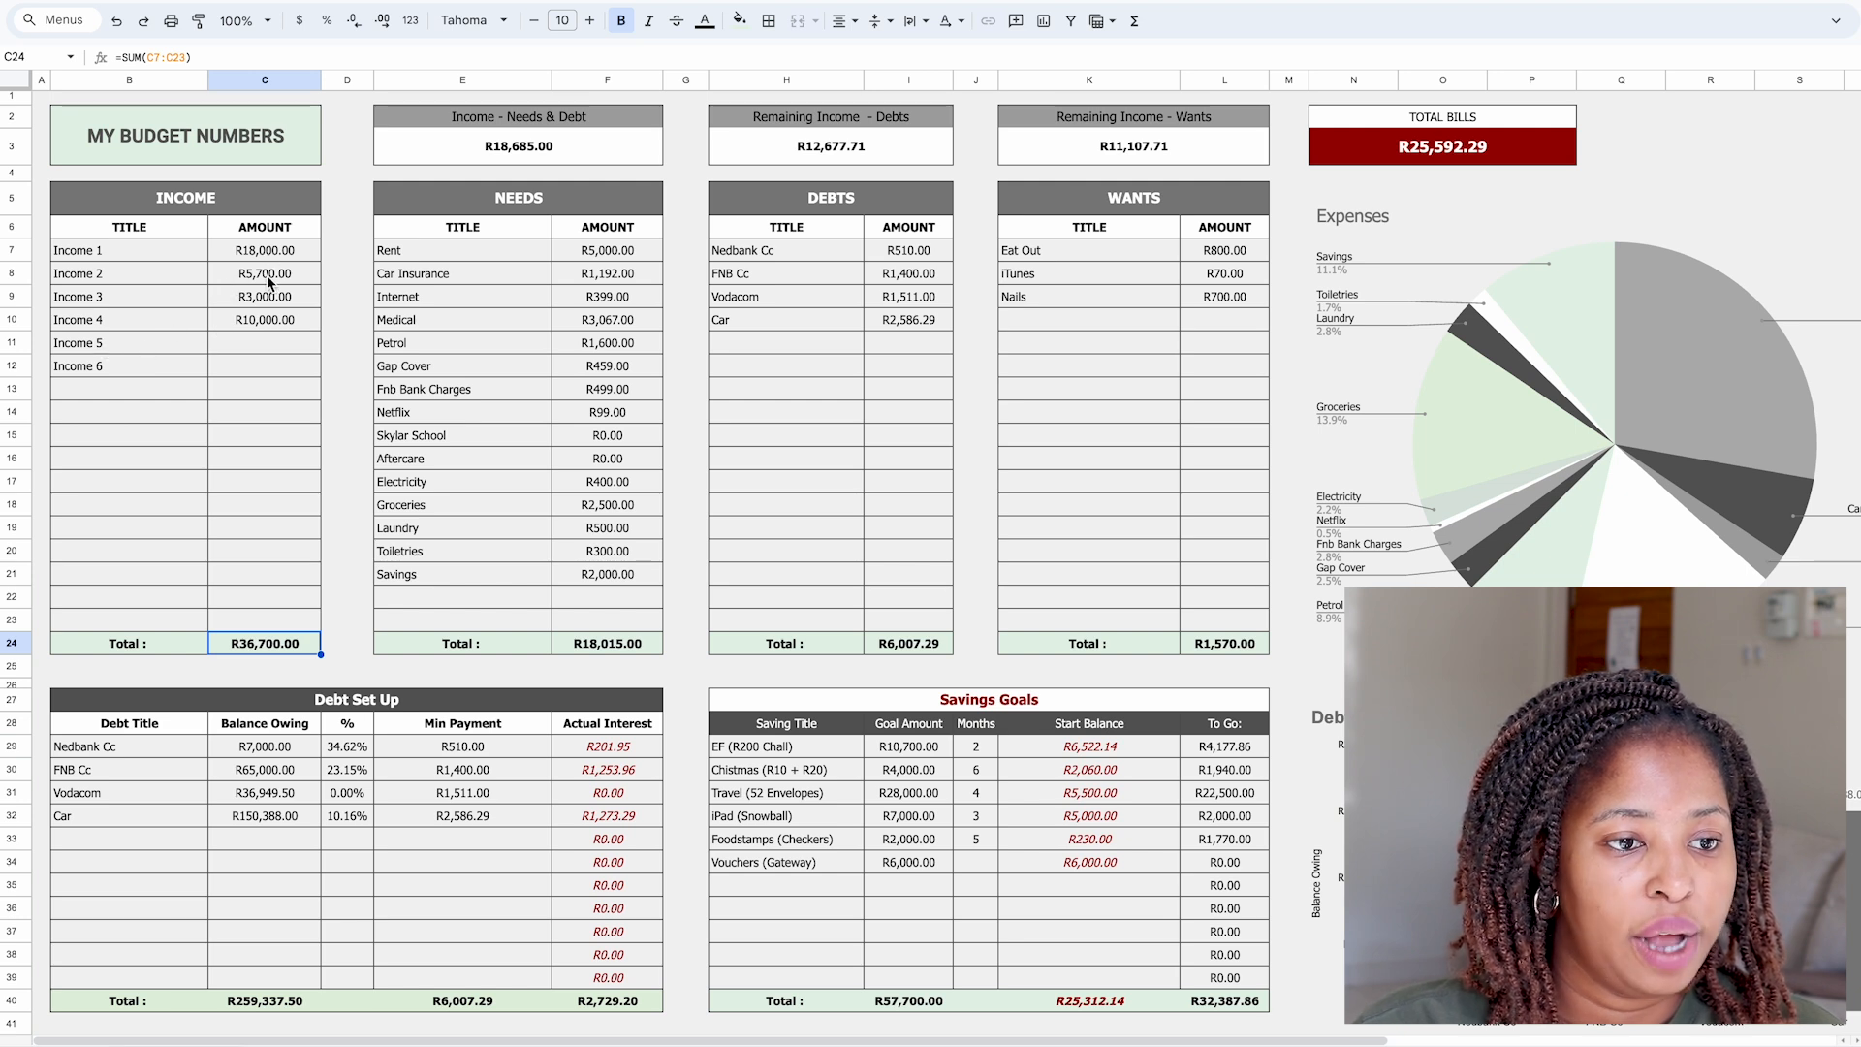
# Enter a trial amount of 300 for Income 5 and clear it again.
pyautogui.click(281, 344)
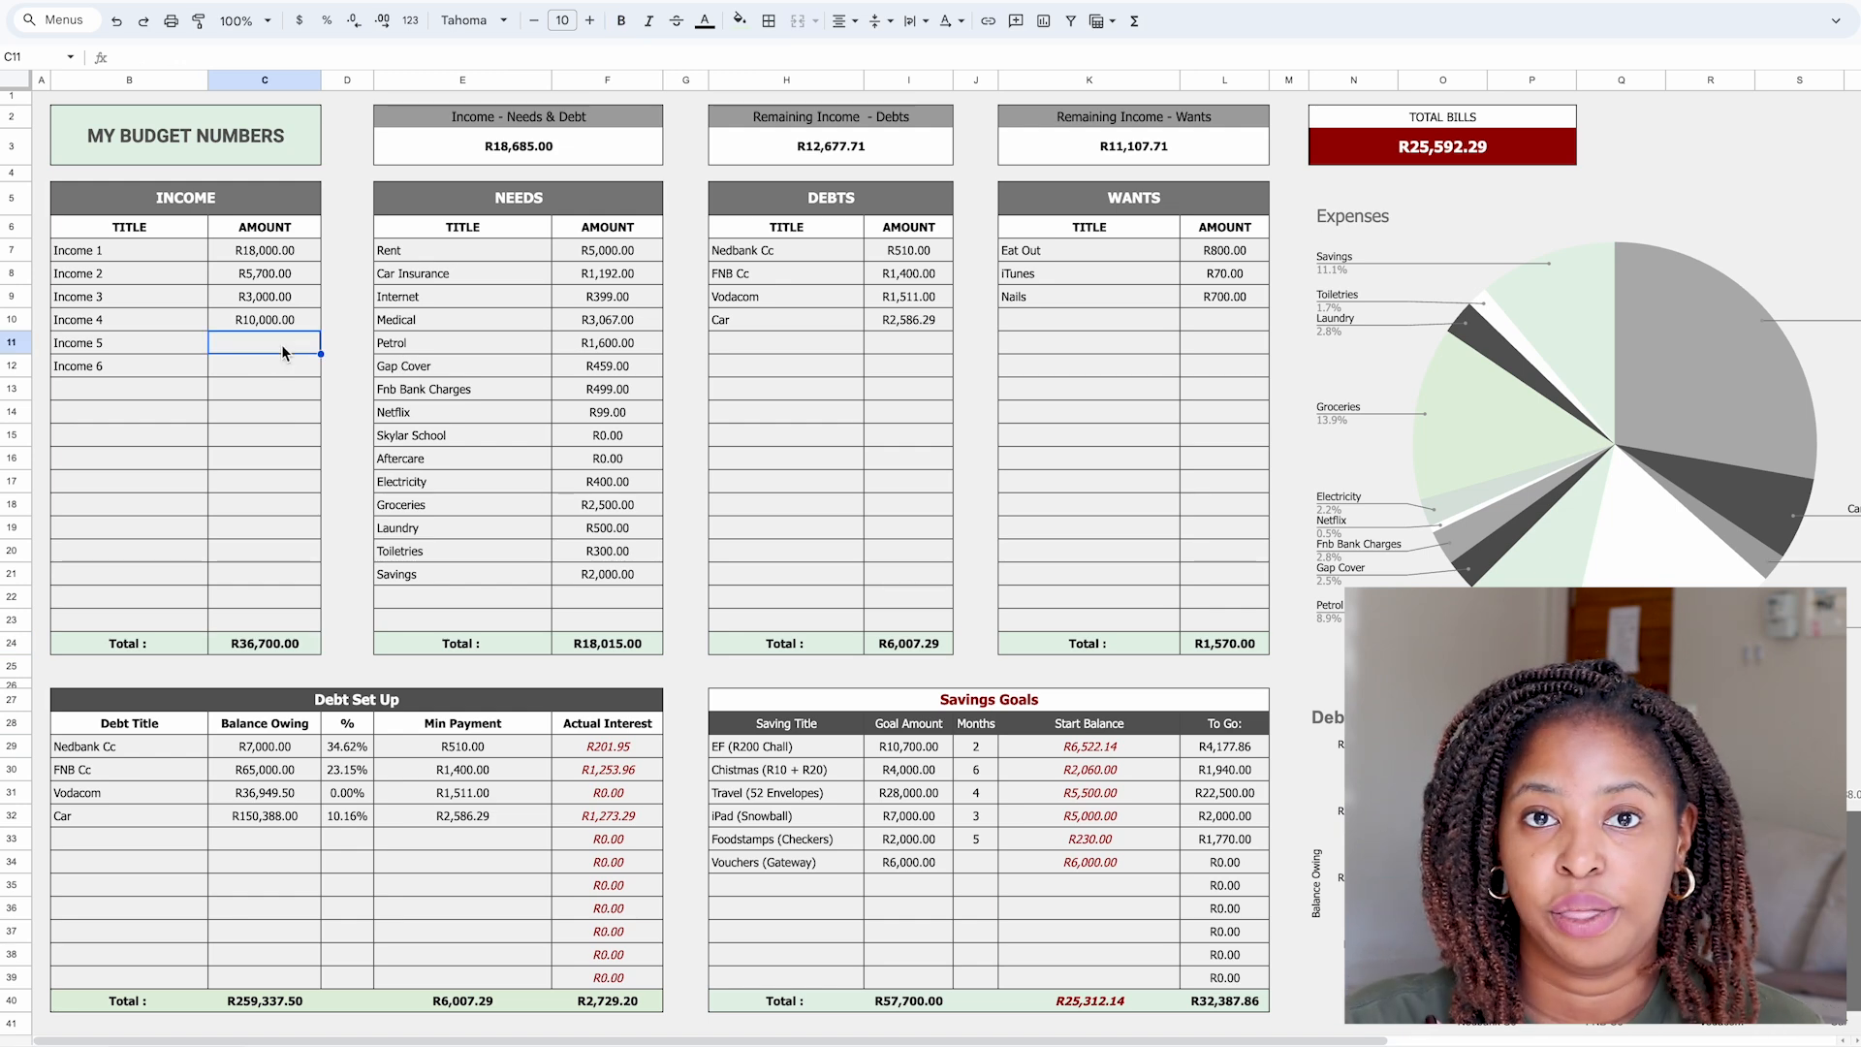
pyautogui.write('300')
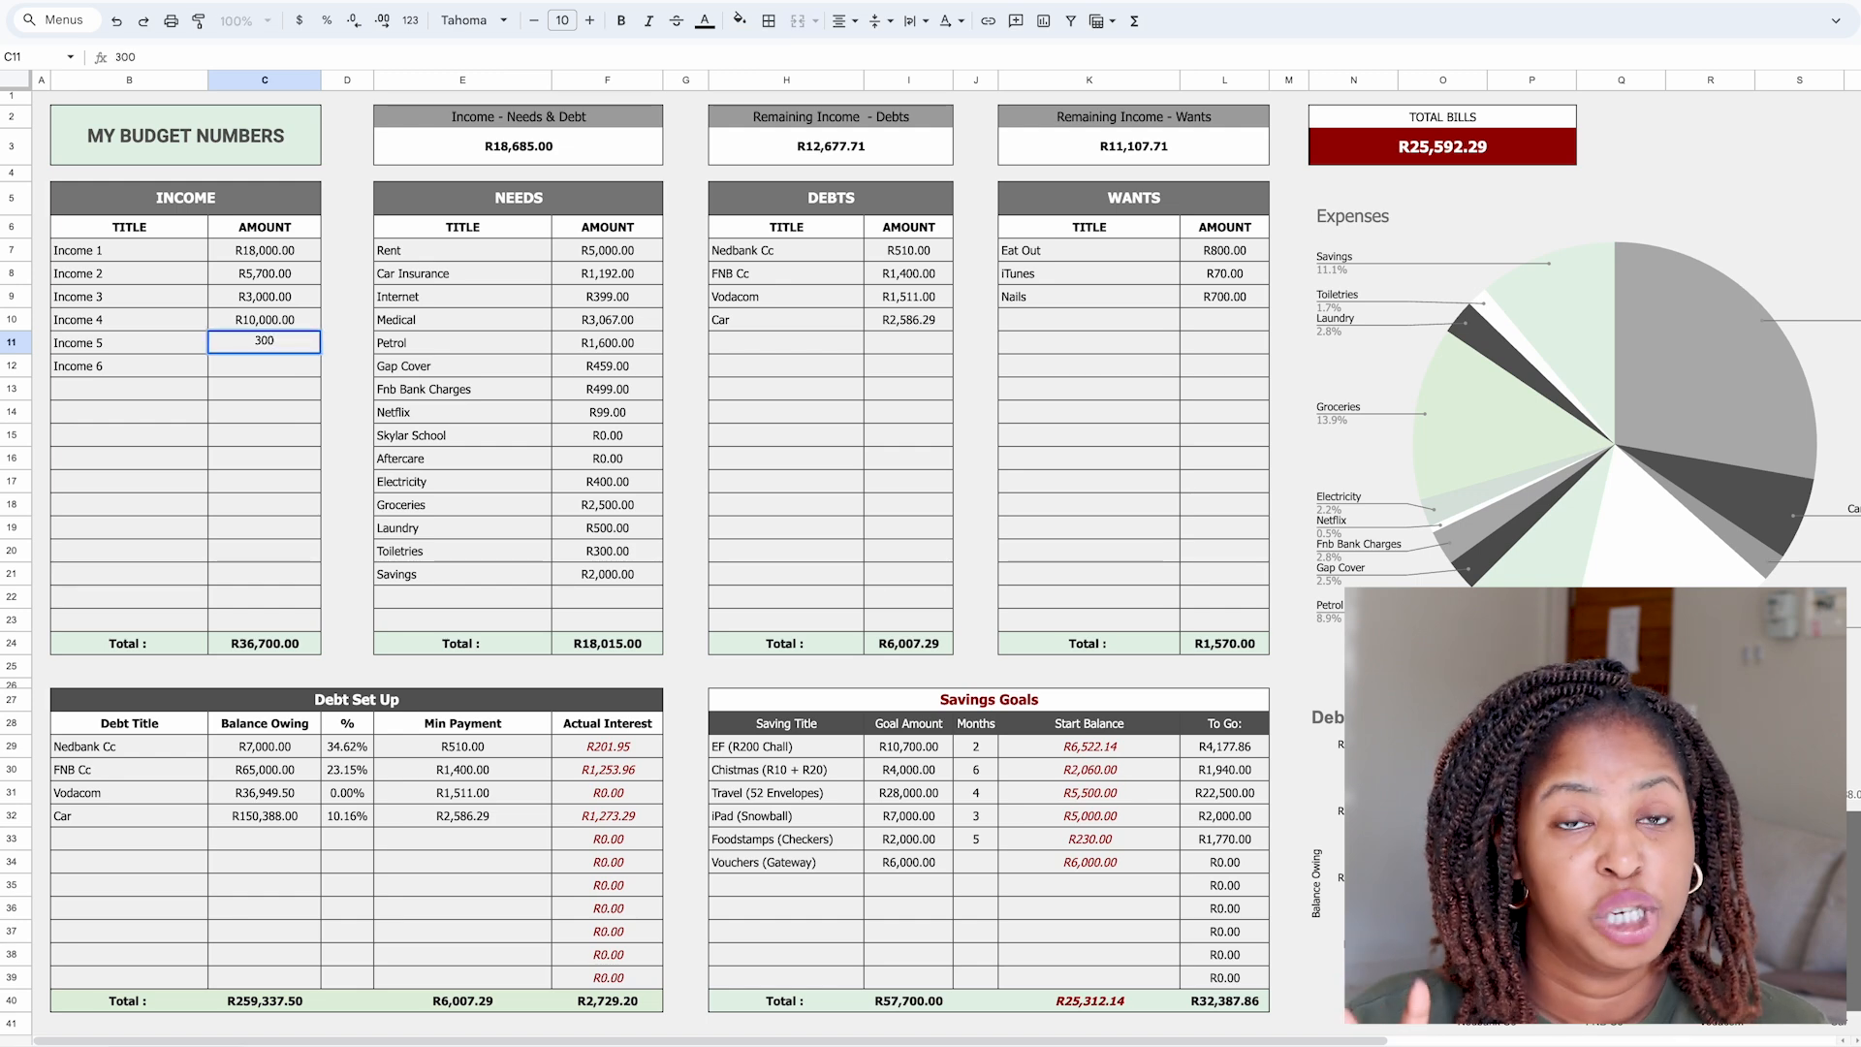
pyautogui.press('Return')
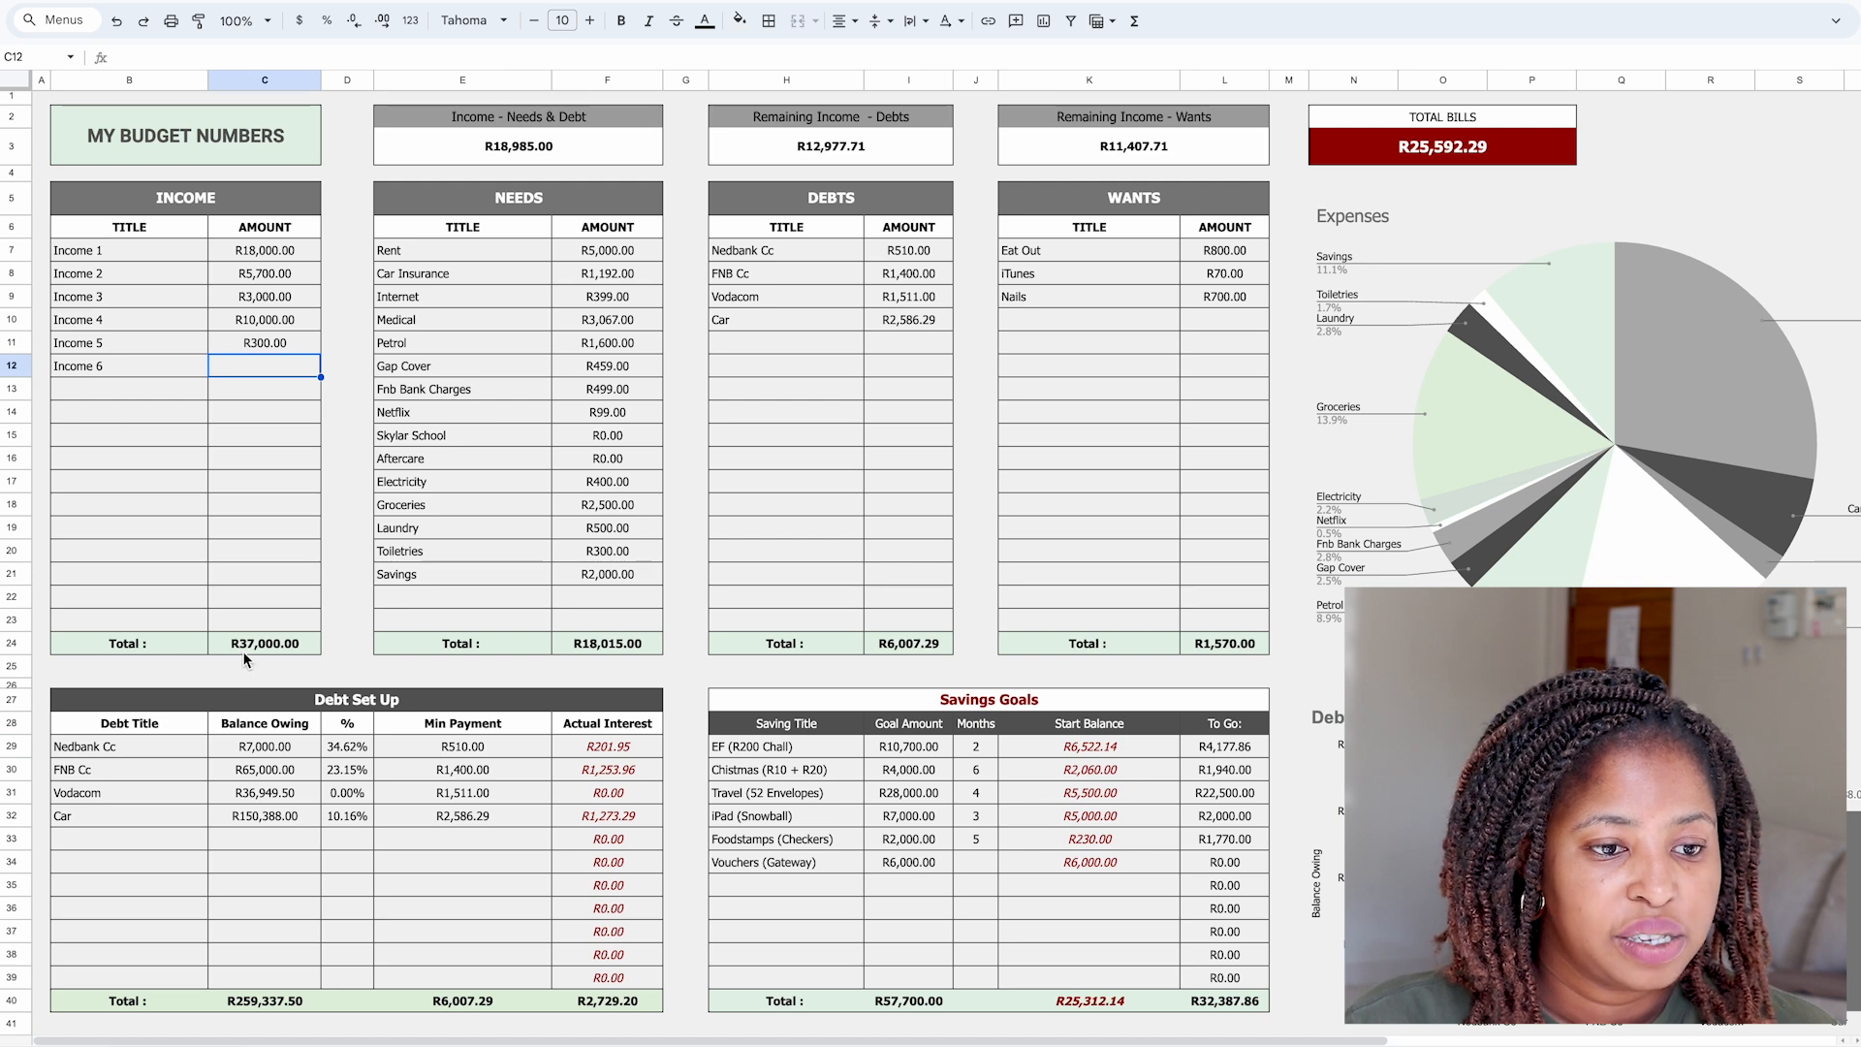
pyautogui.click(290, 345)
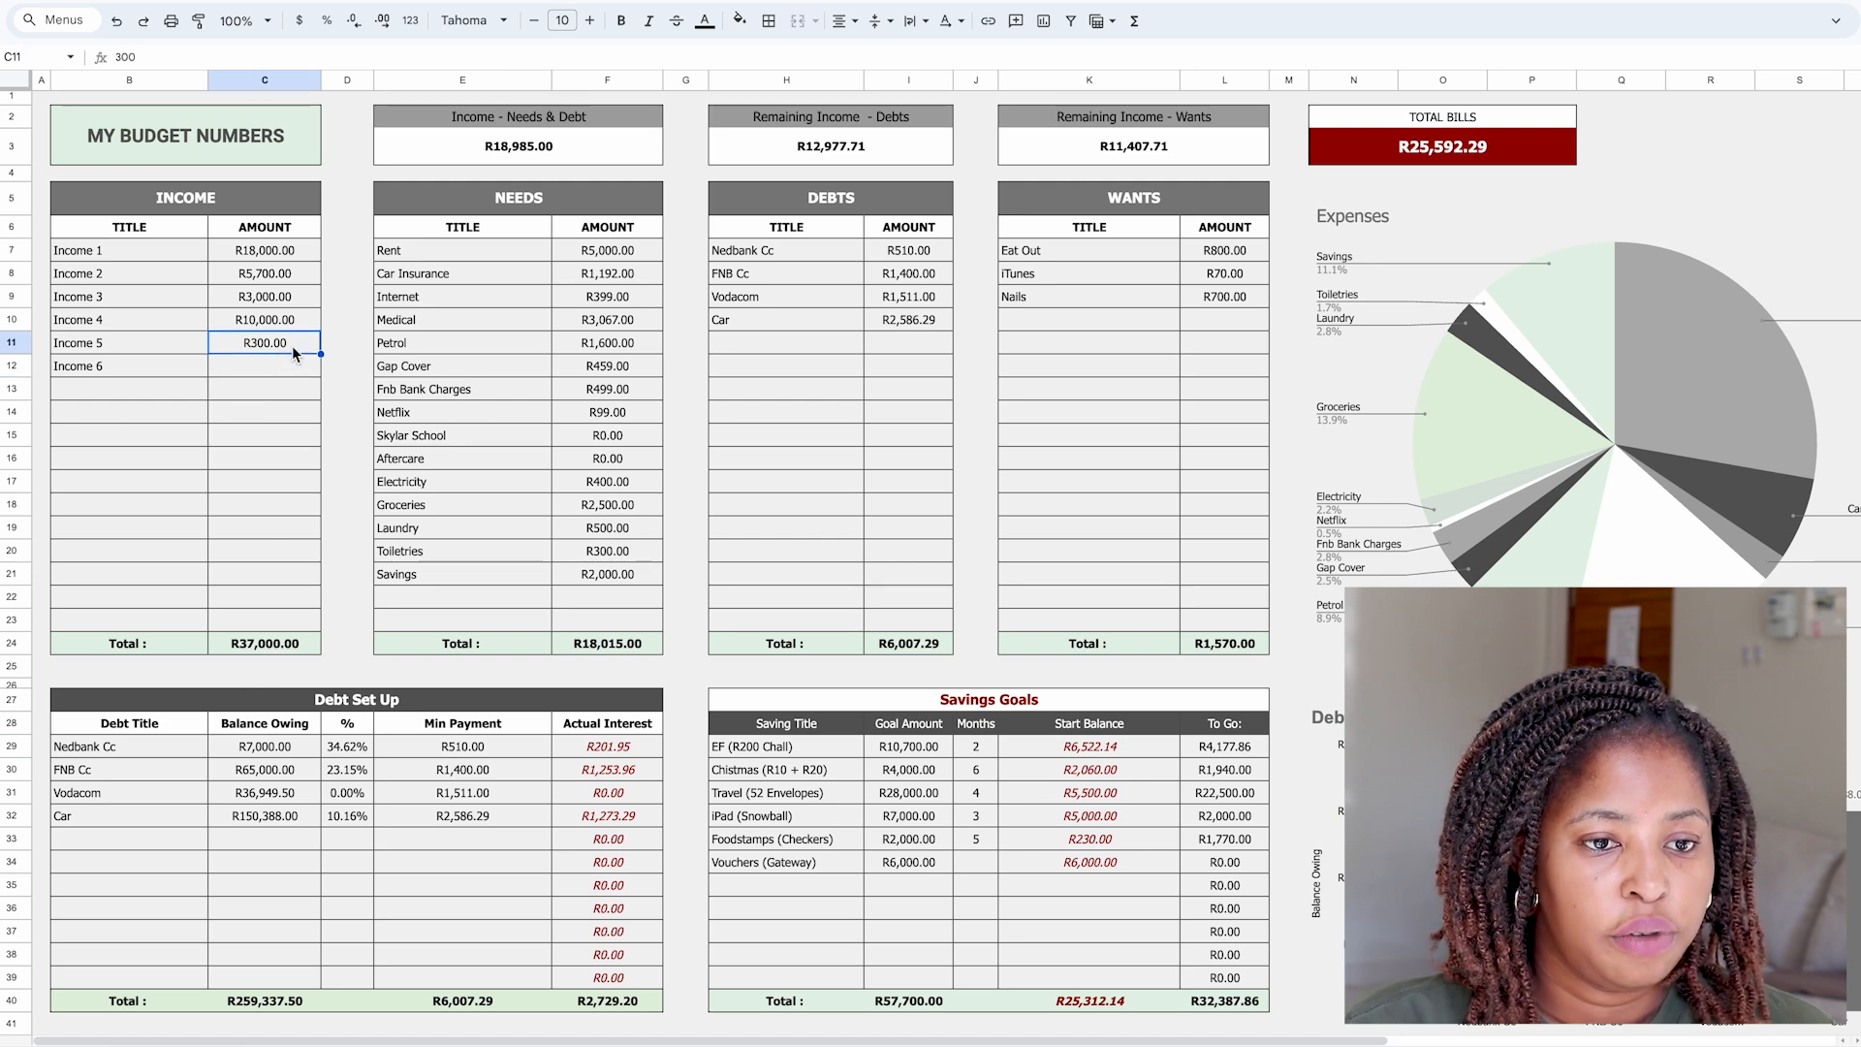
pyautogui.press('Delete')
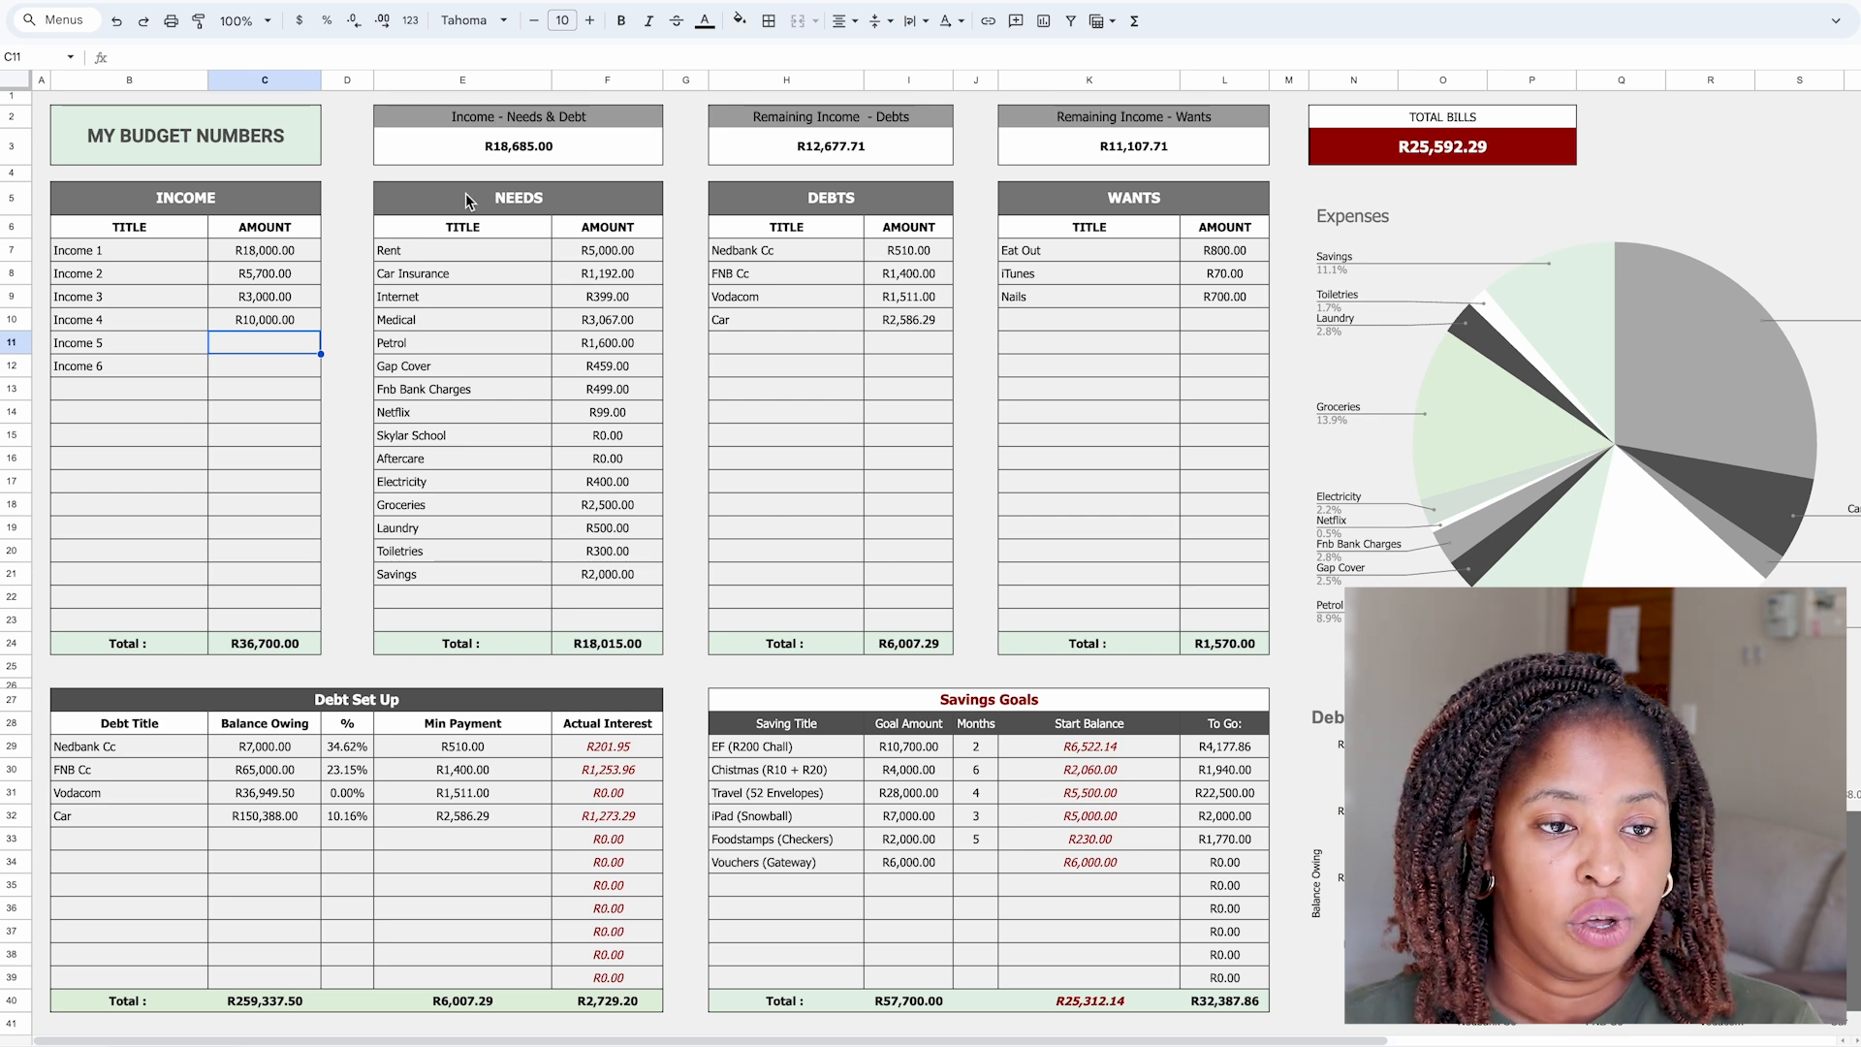
# Review the NEEDS, DEBTS and WANTS categories, including the amount for Nails.
pyautogui.click(568, 188)
pyautogui.click(902, 206)
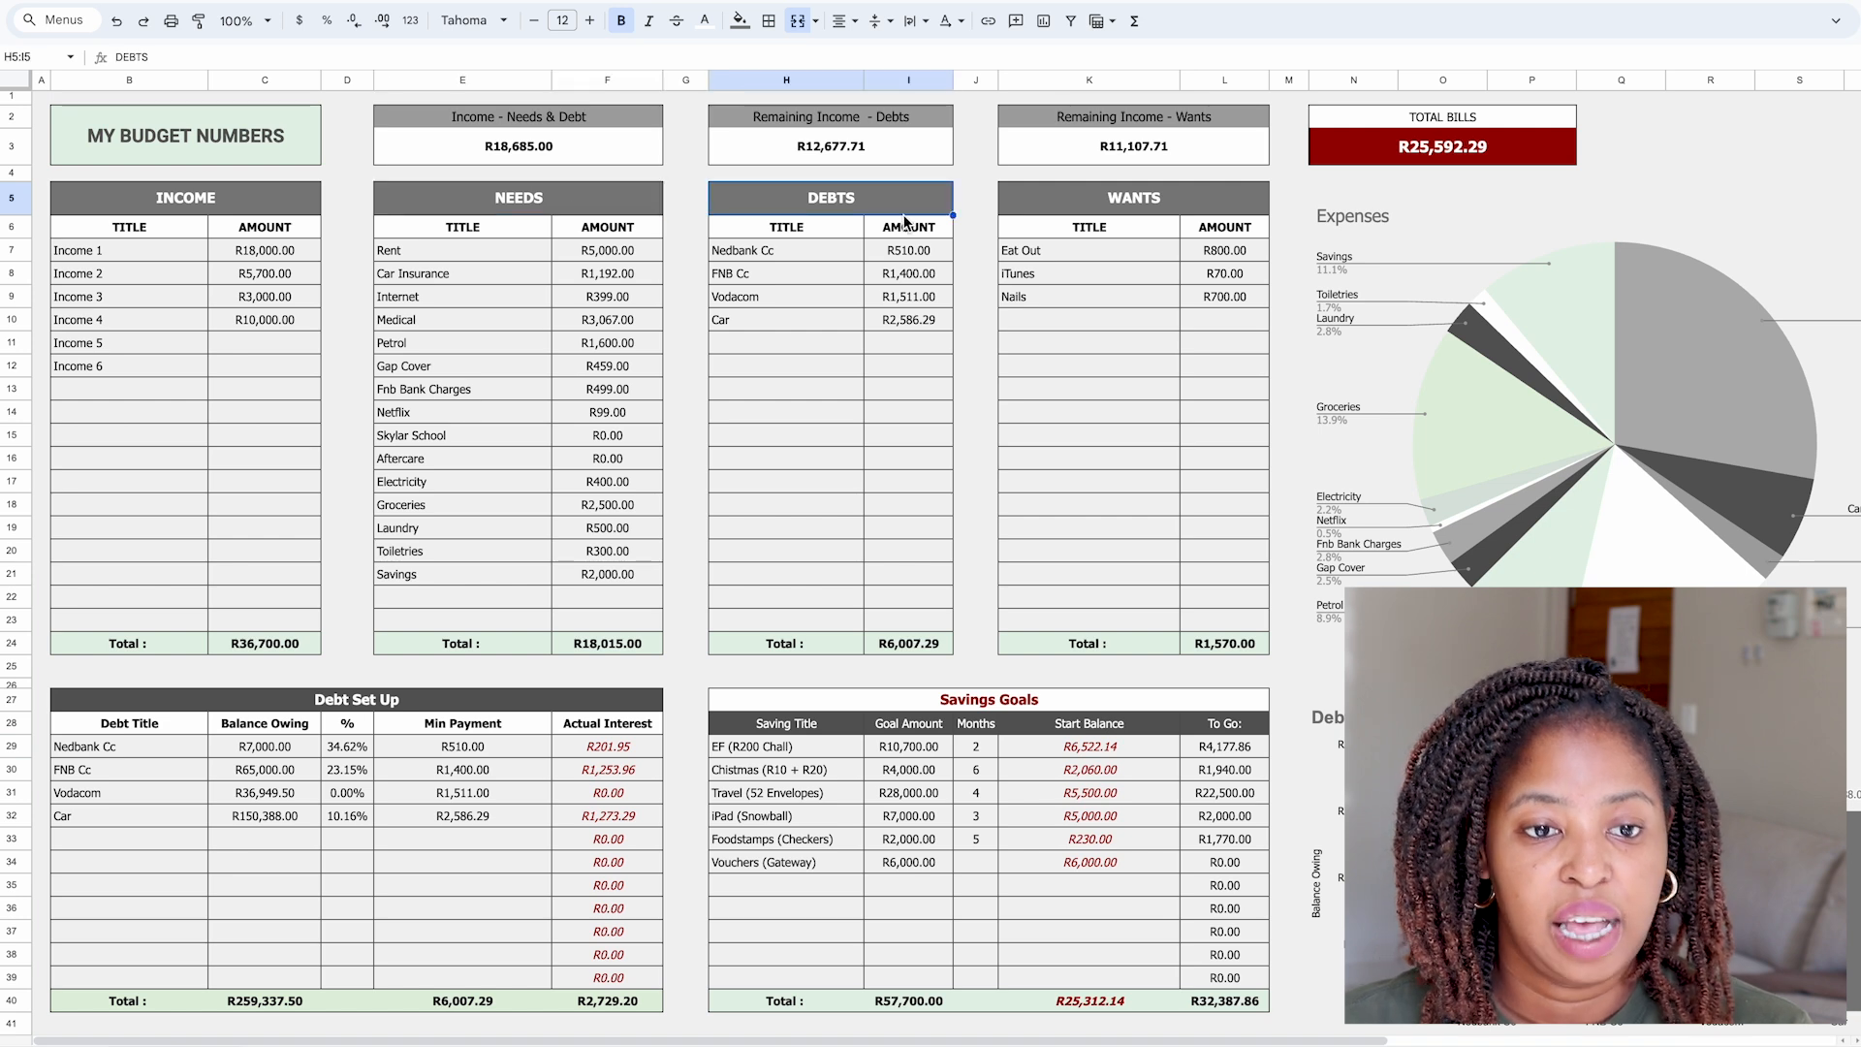
pyautogui.click(1110, 208)
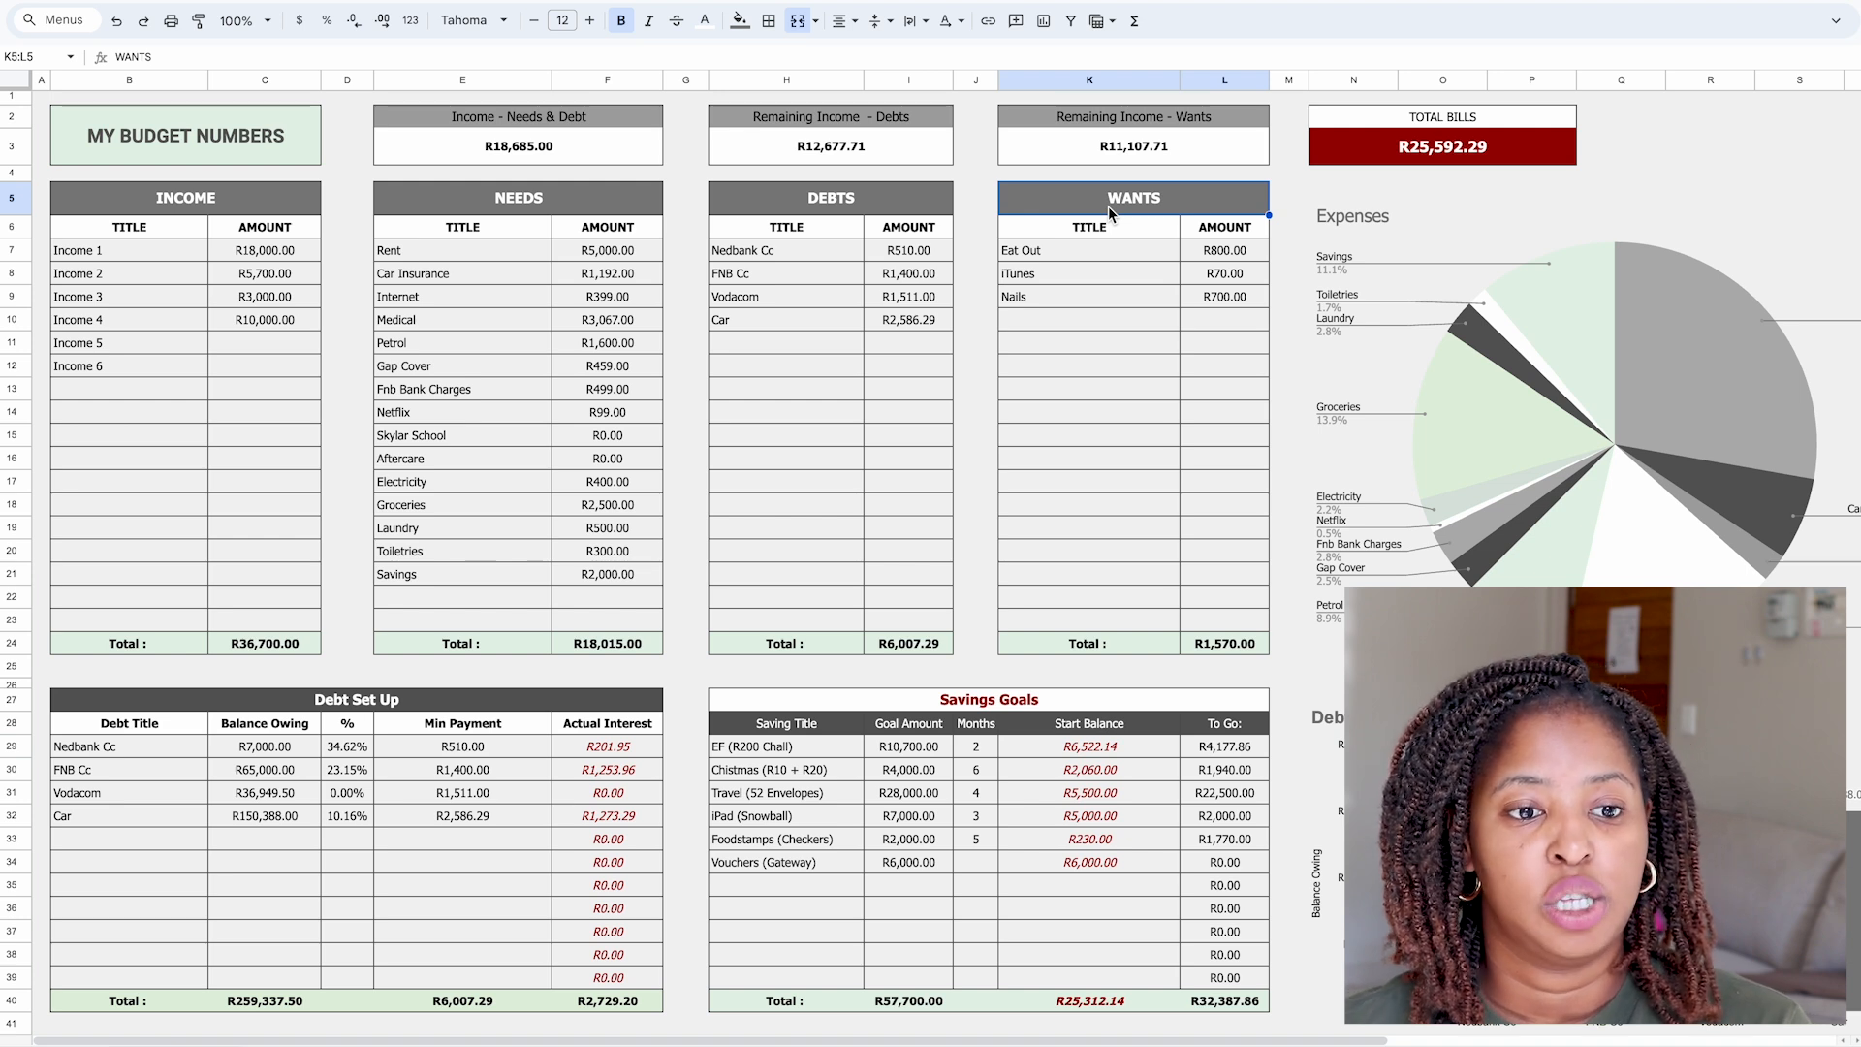
pyautogui.click(587, 199)
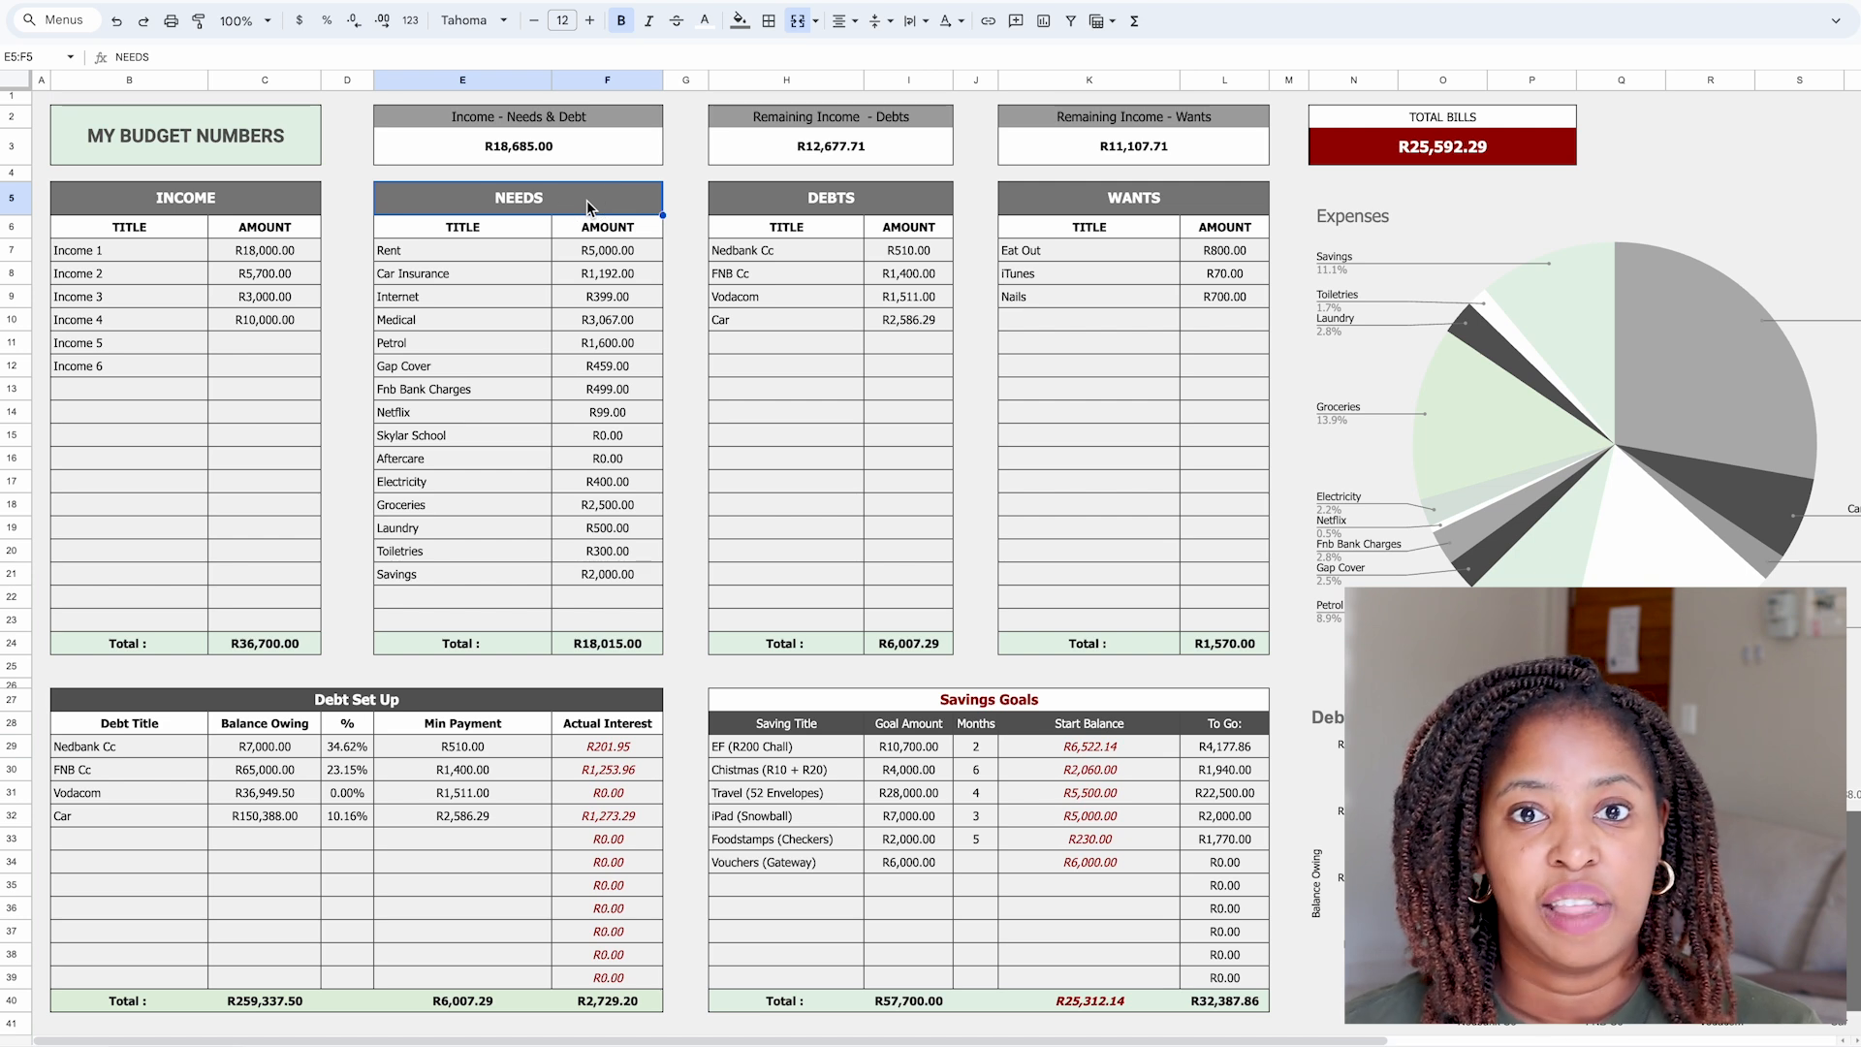
pyautogui.click(769, 207)
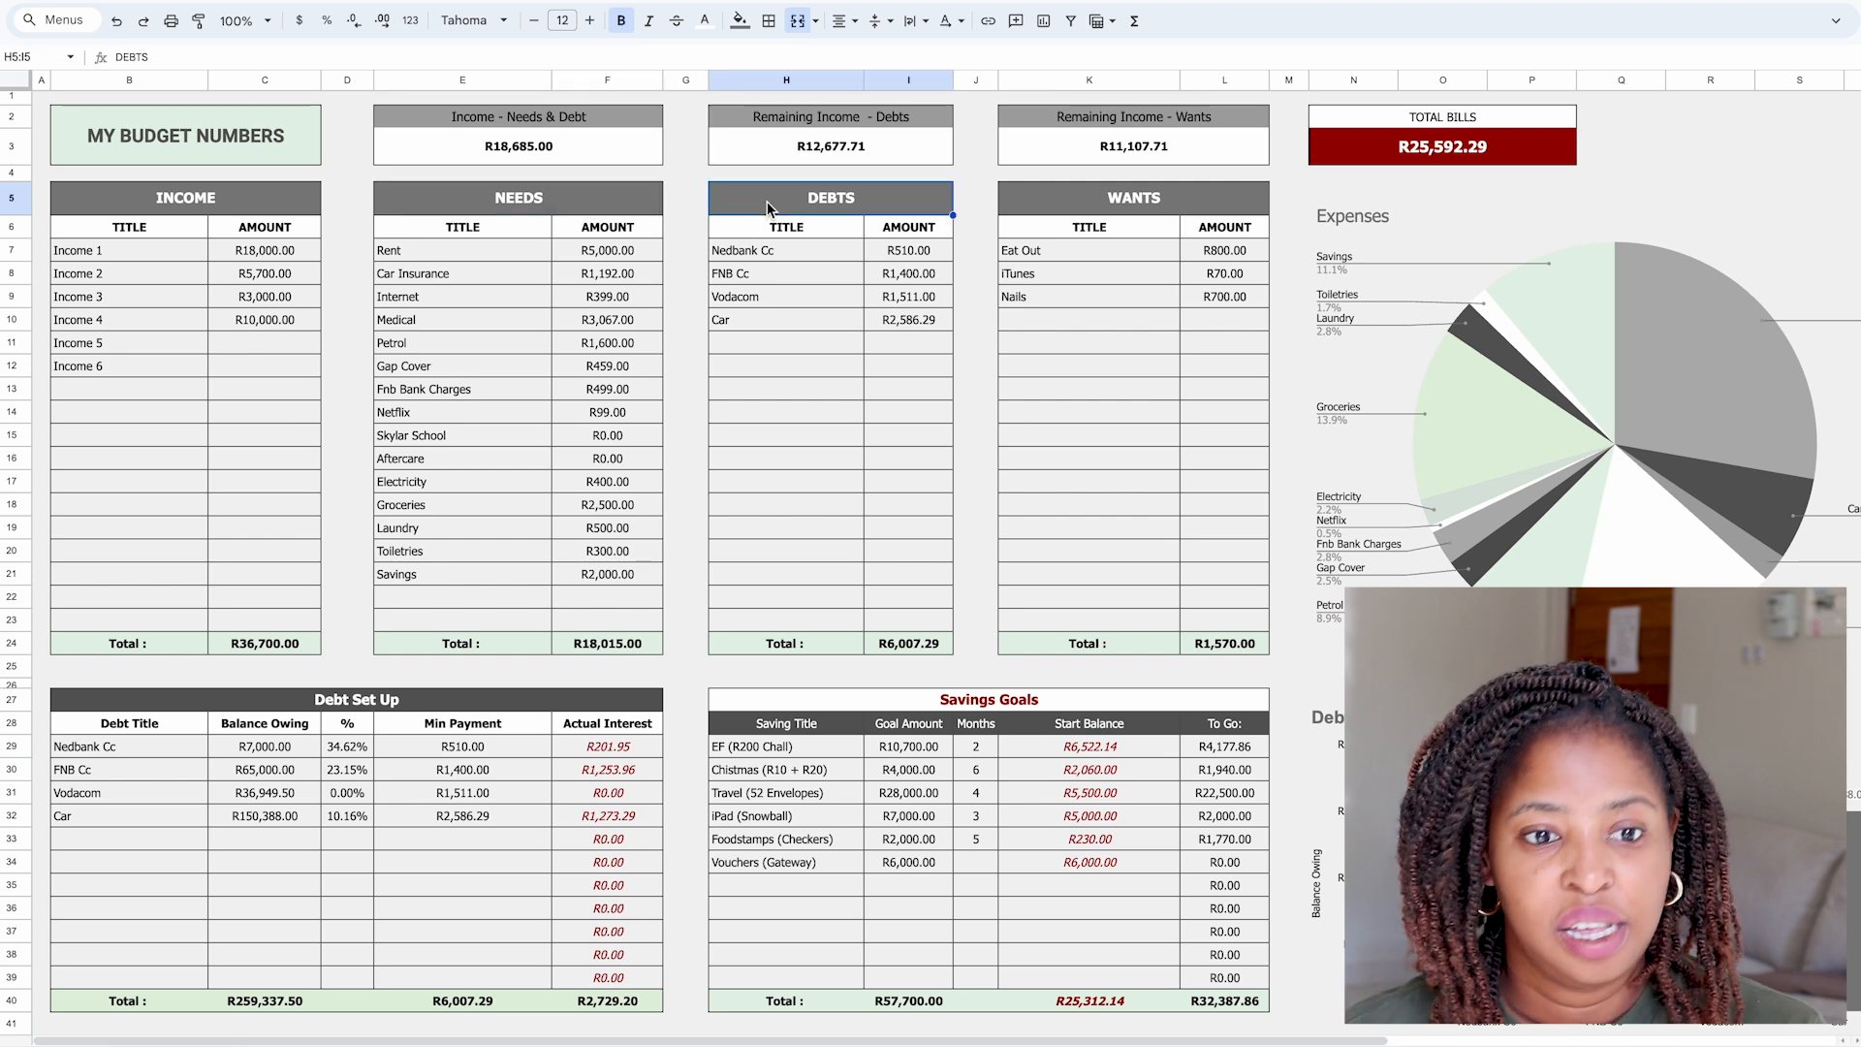
pyautogui.click(1121, 199)
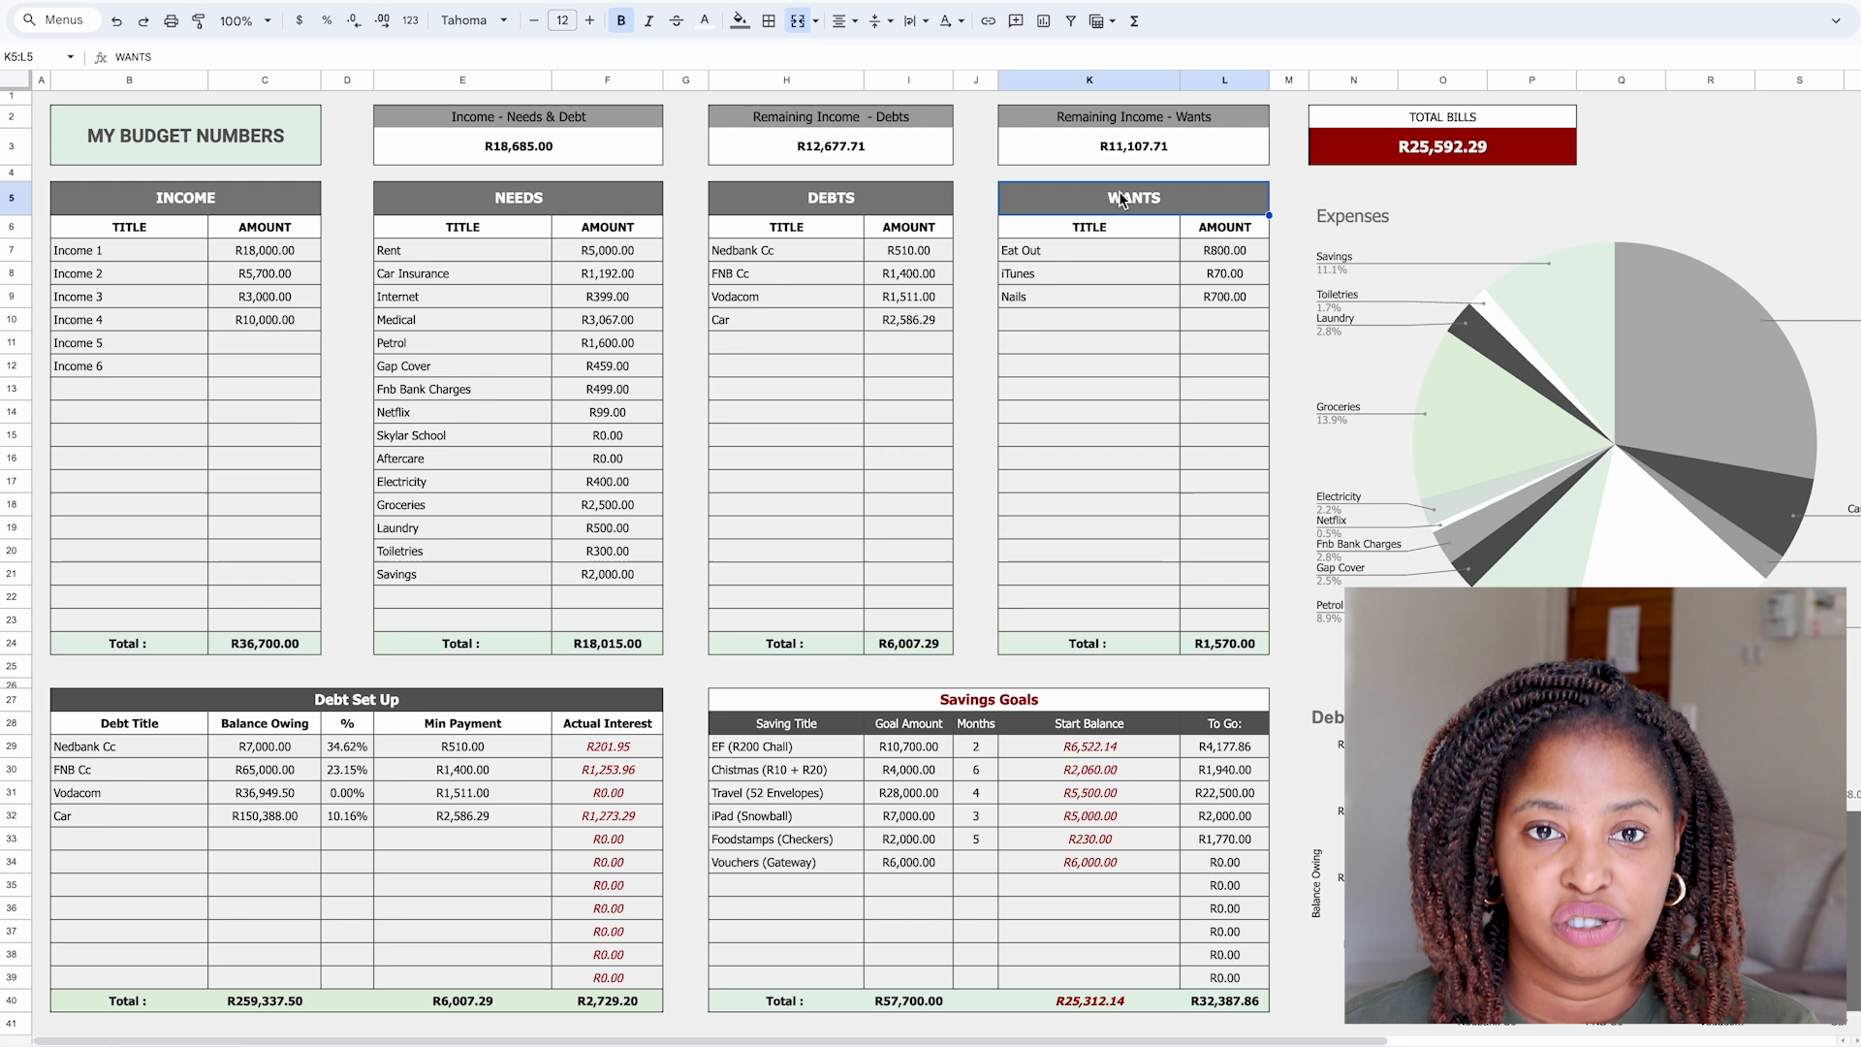
pyautogui.click(1241, 304)
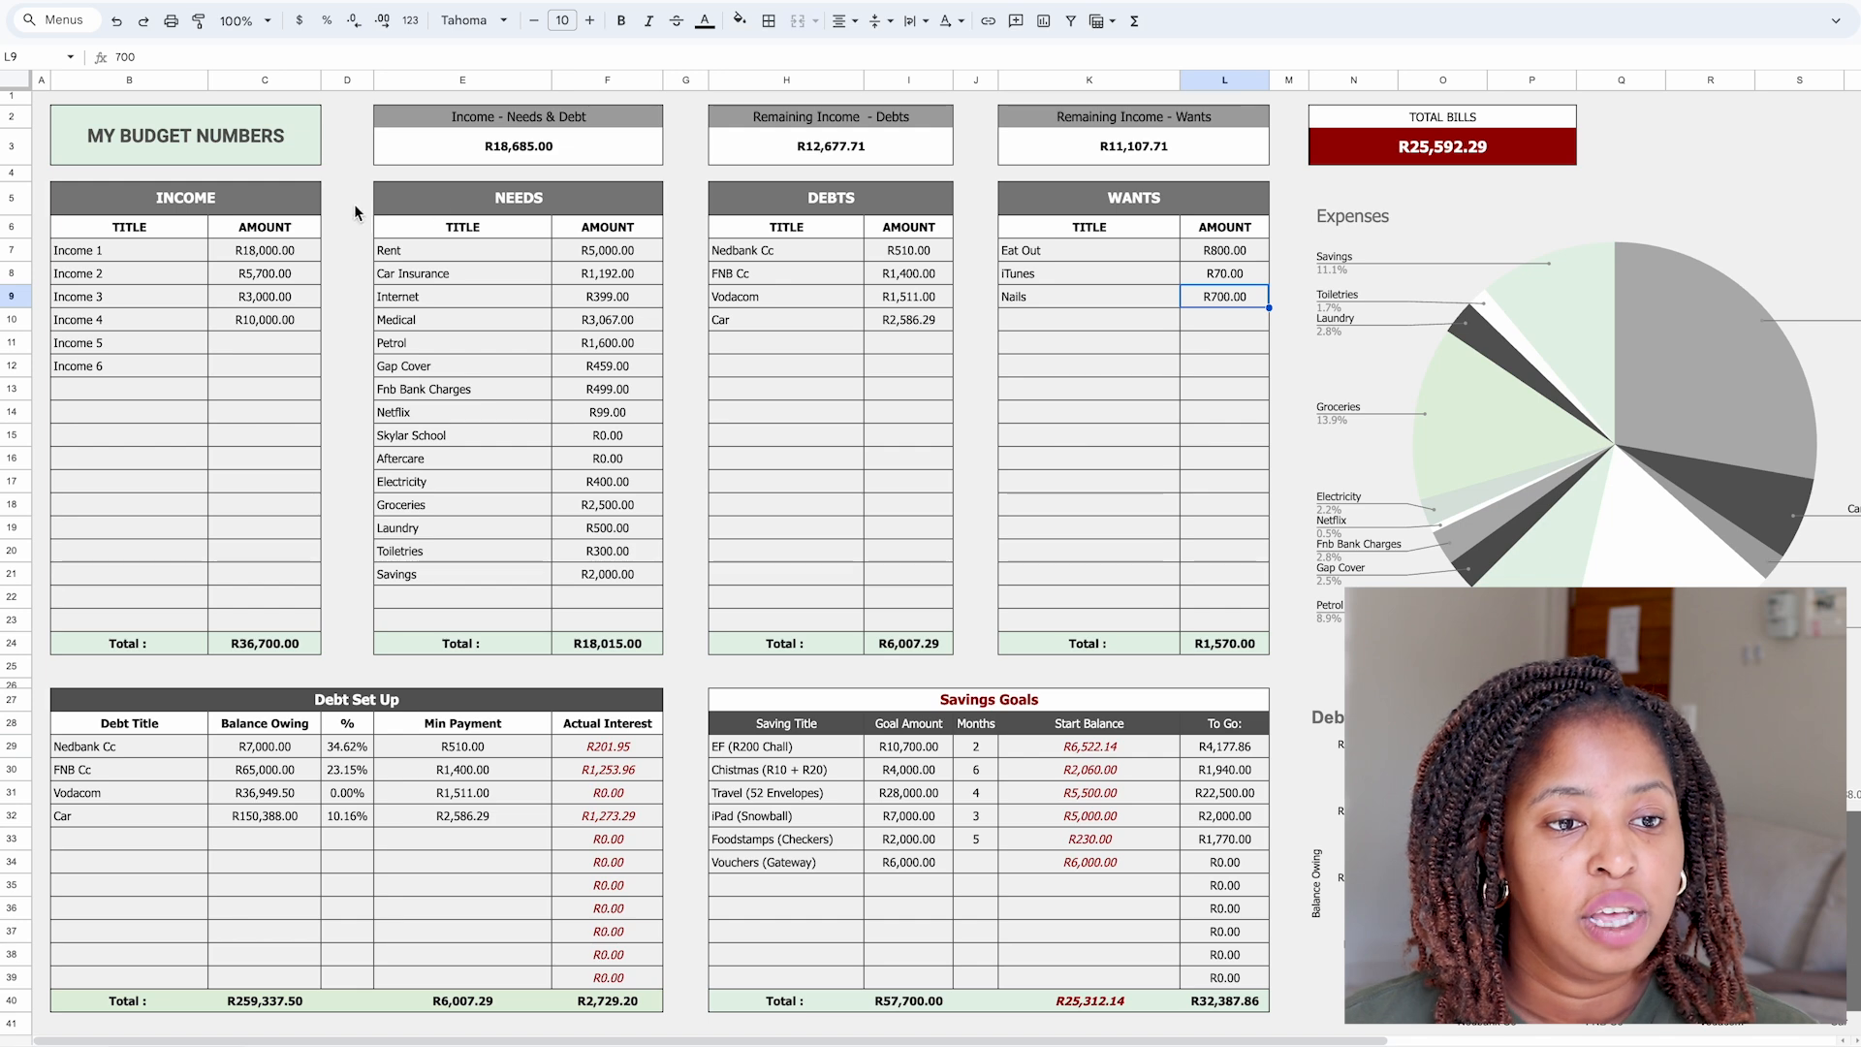
# Shorten the summary heading above the NEEDS table to "Income - Needs".
pyautogui.click(529, 141)
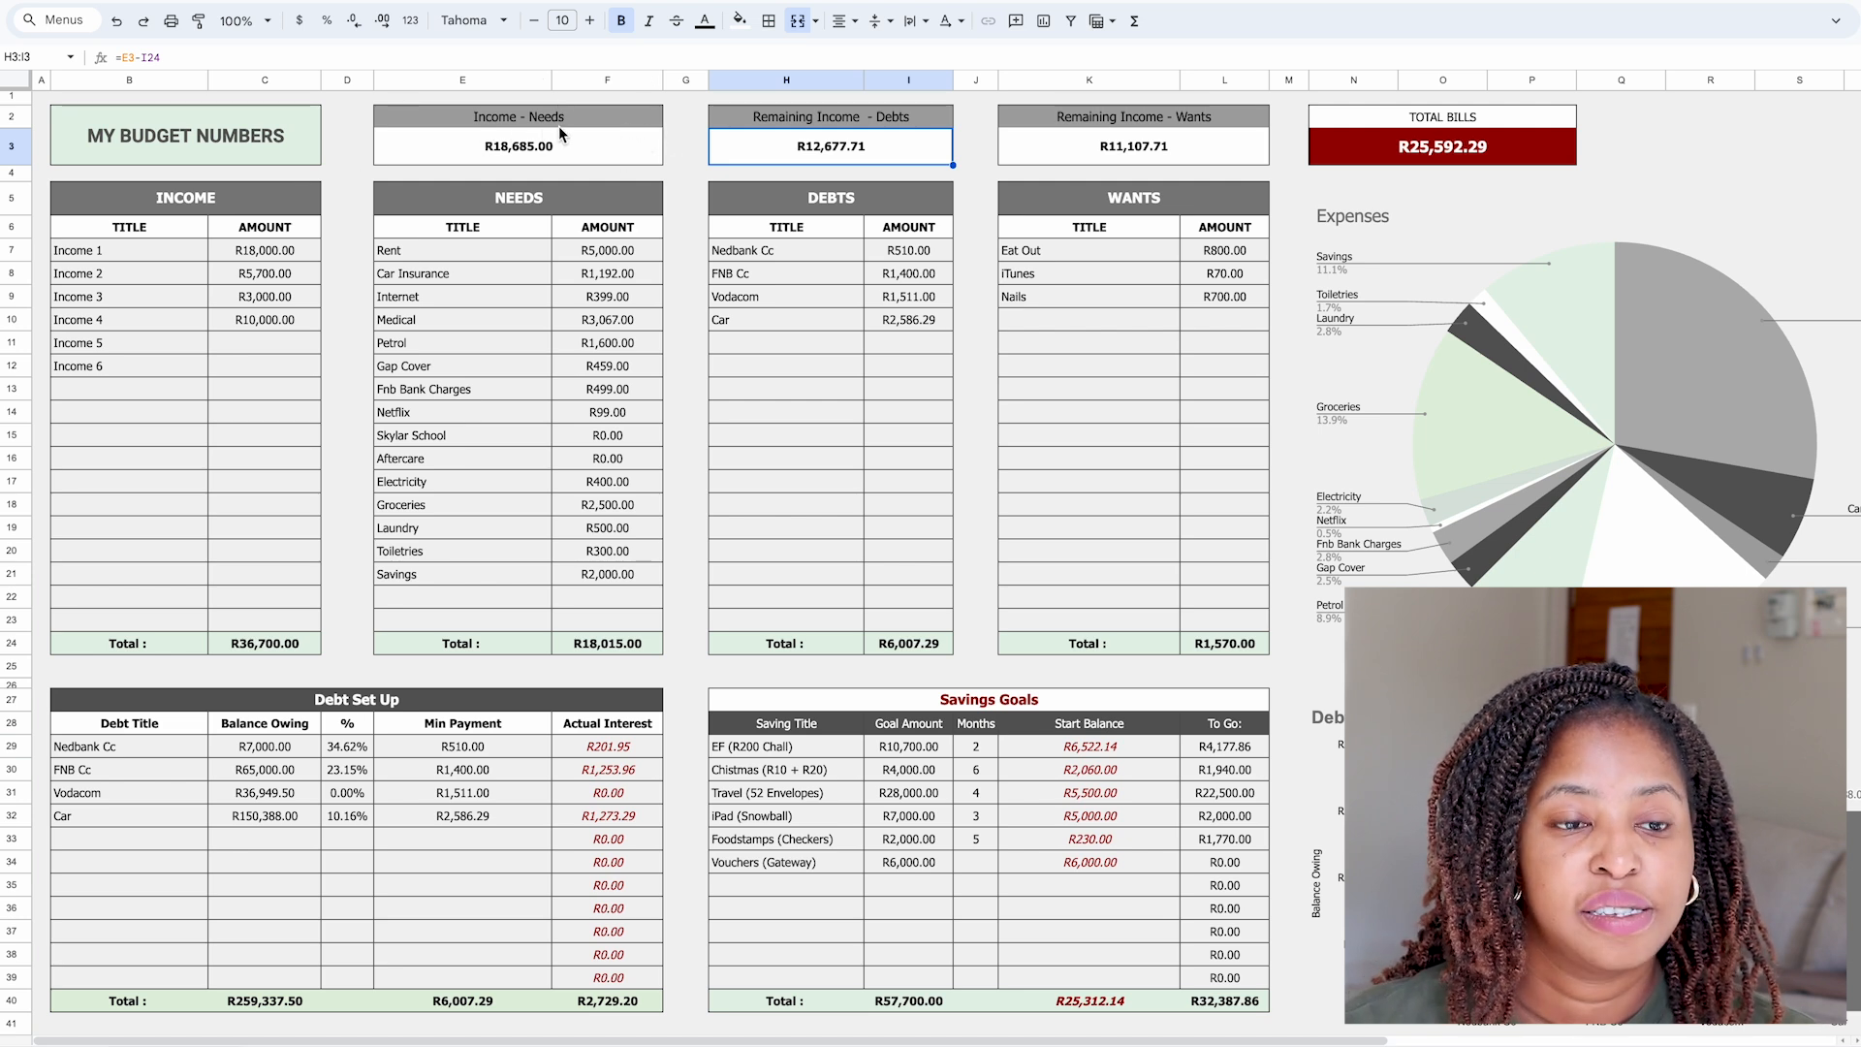
# Examine the formulas behind the Income - Needs, Remaining Income - Debts and Remaining Income - Wants summaries.
pyautogui.click(593, 152)
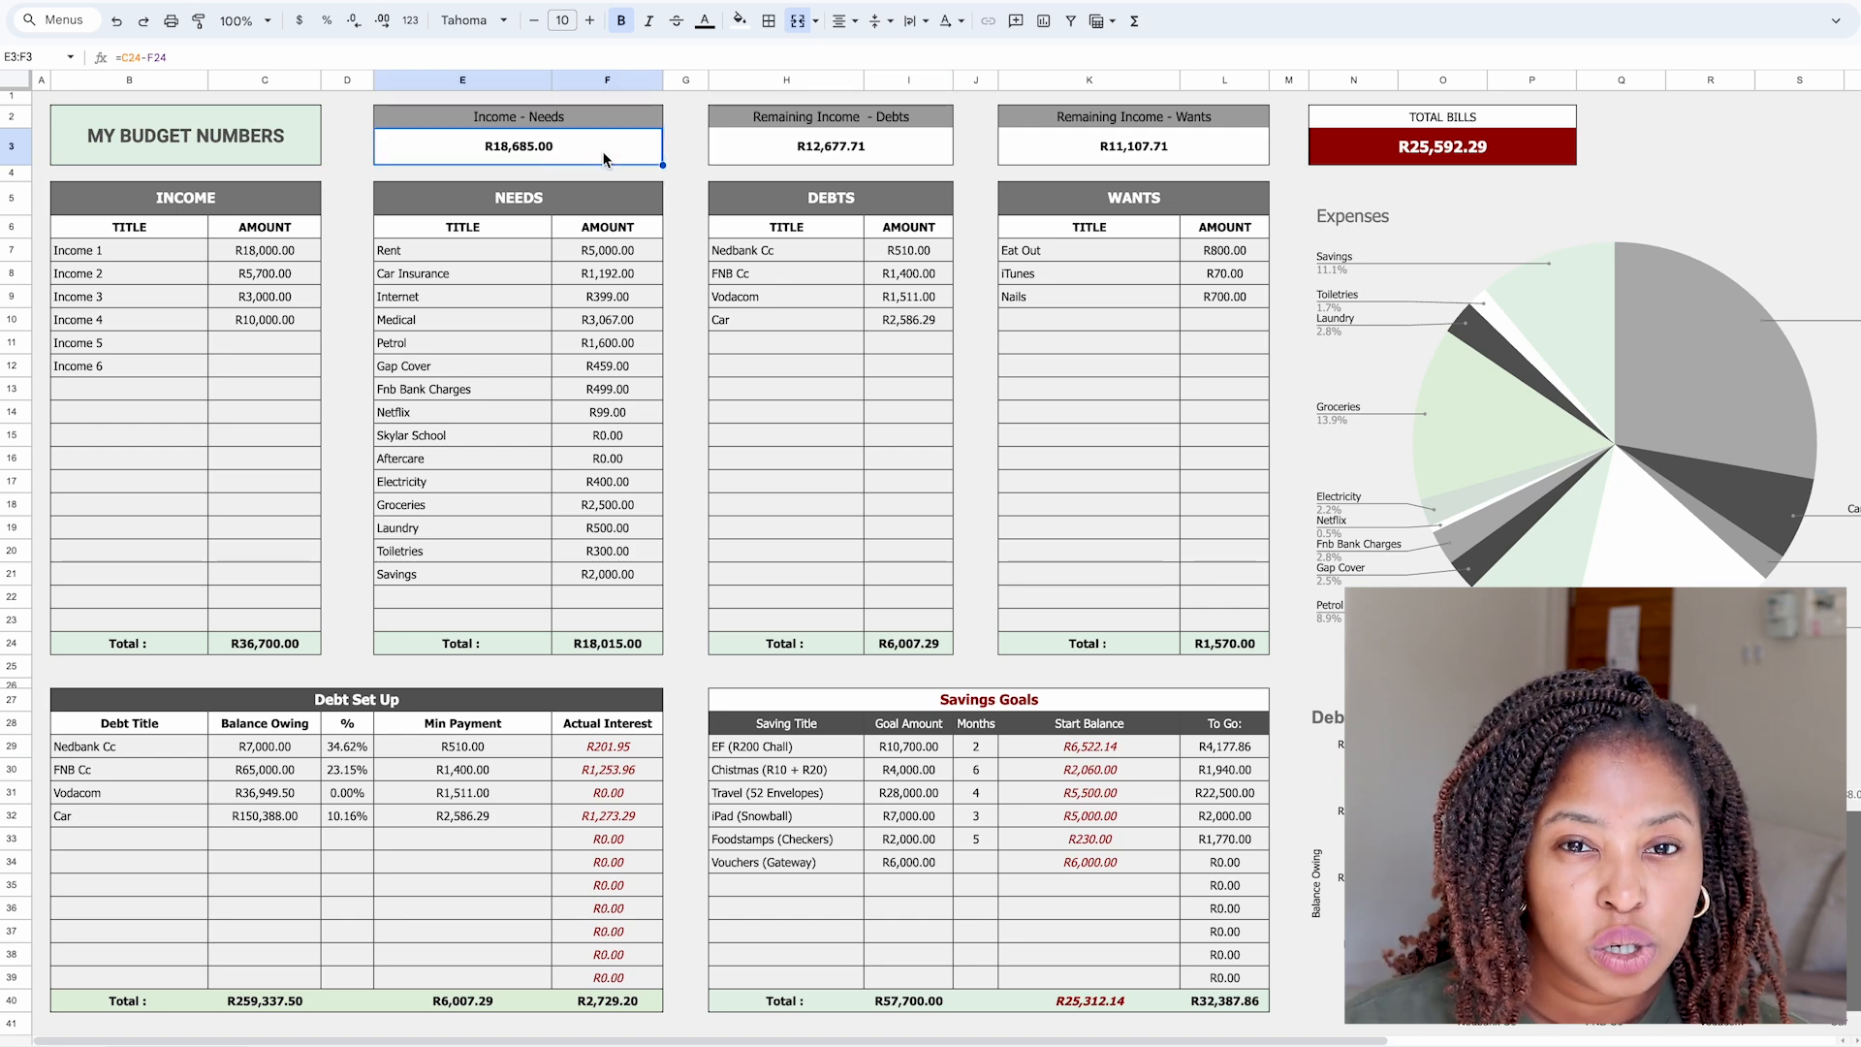
pyautogui.click(921, 153)
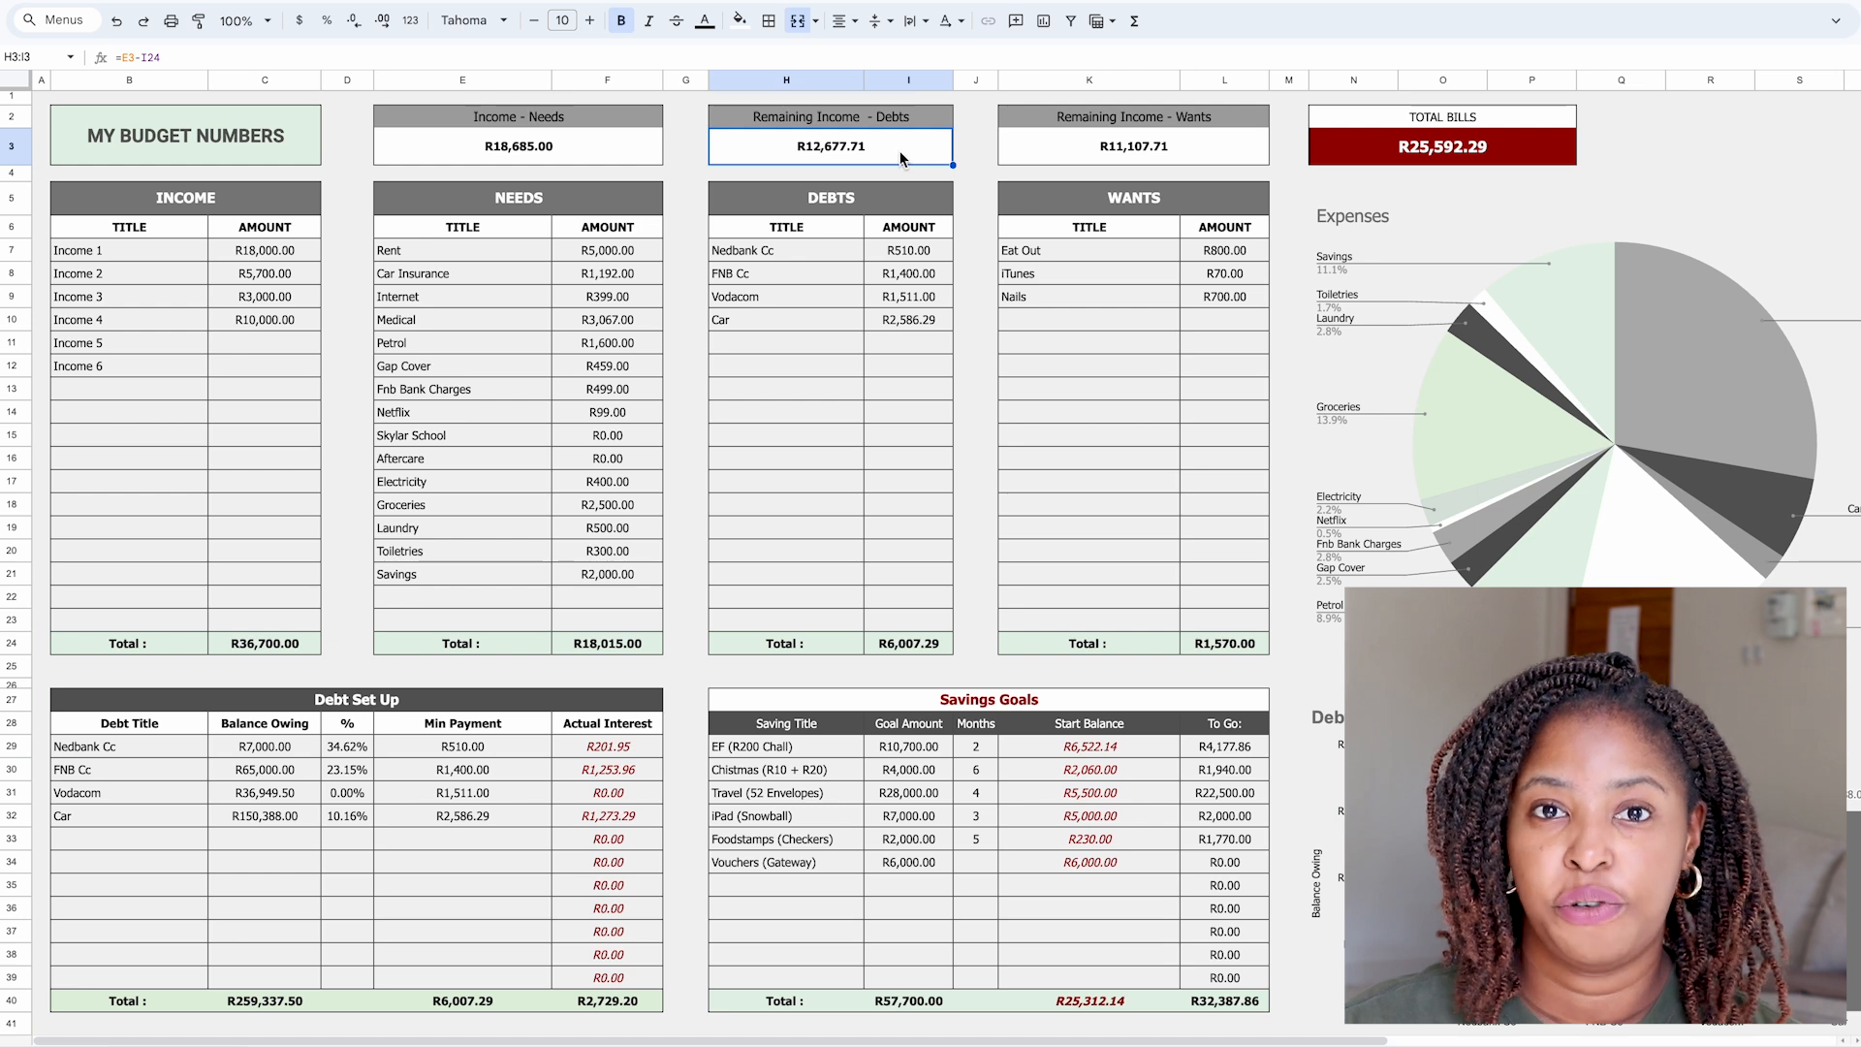
pyautogui.click(1225, 159)
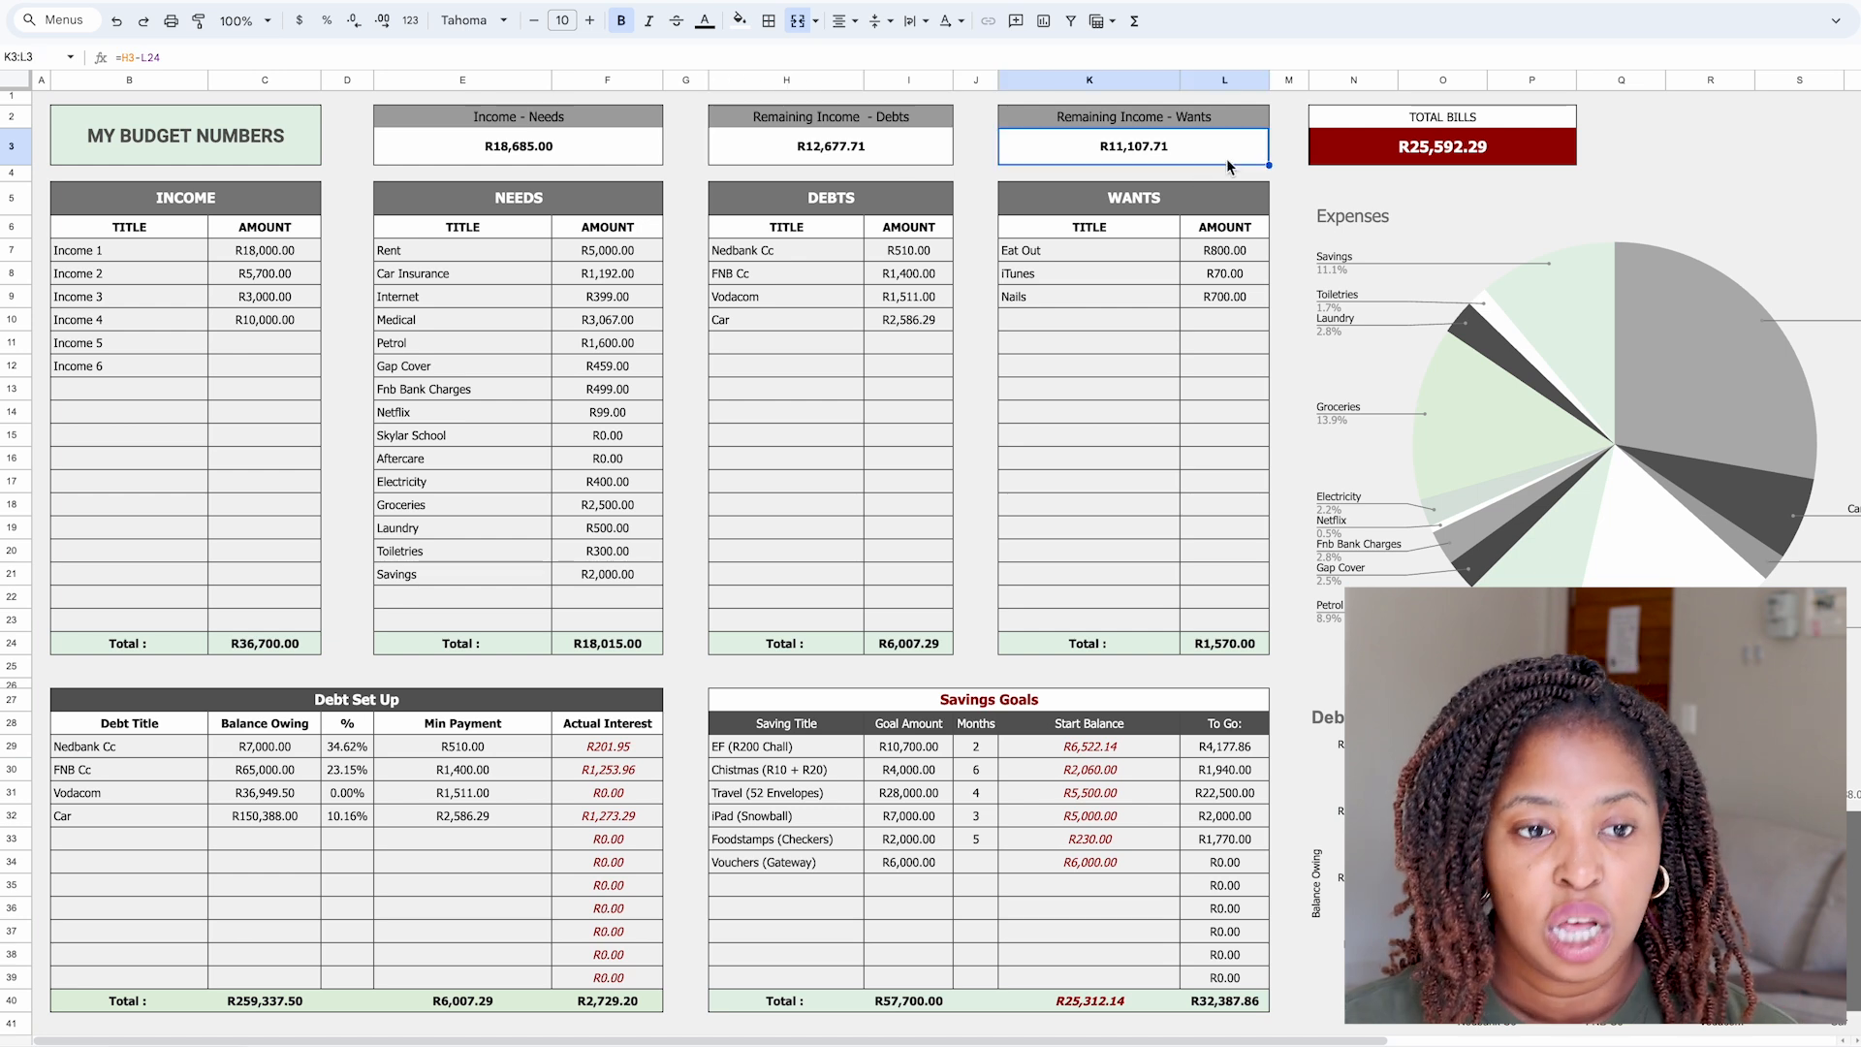
pyautogui.click(912, 155)
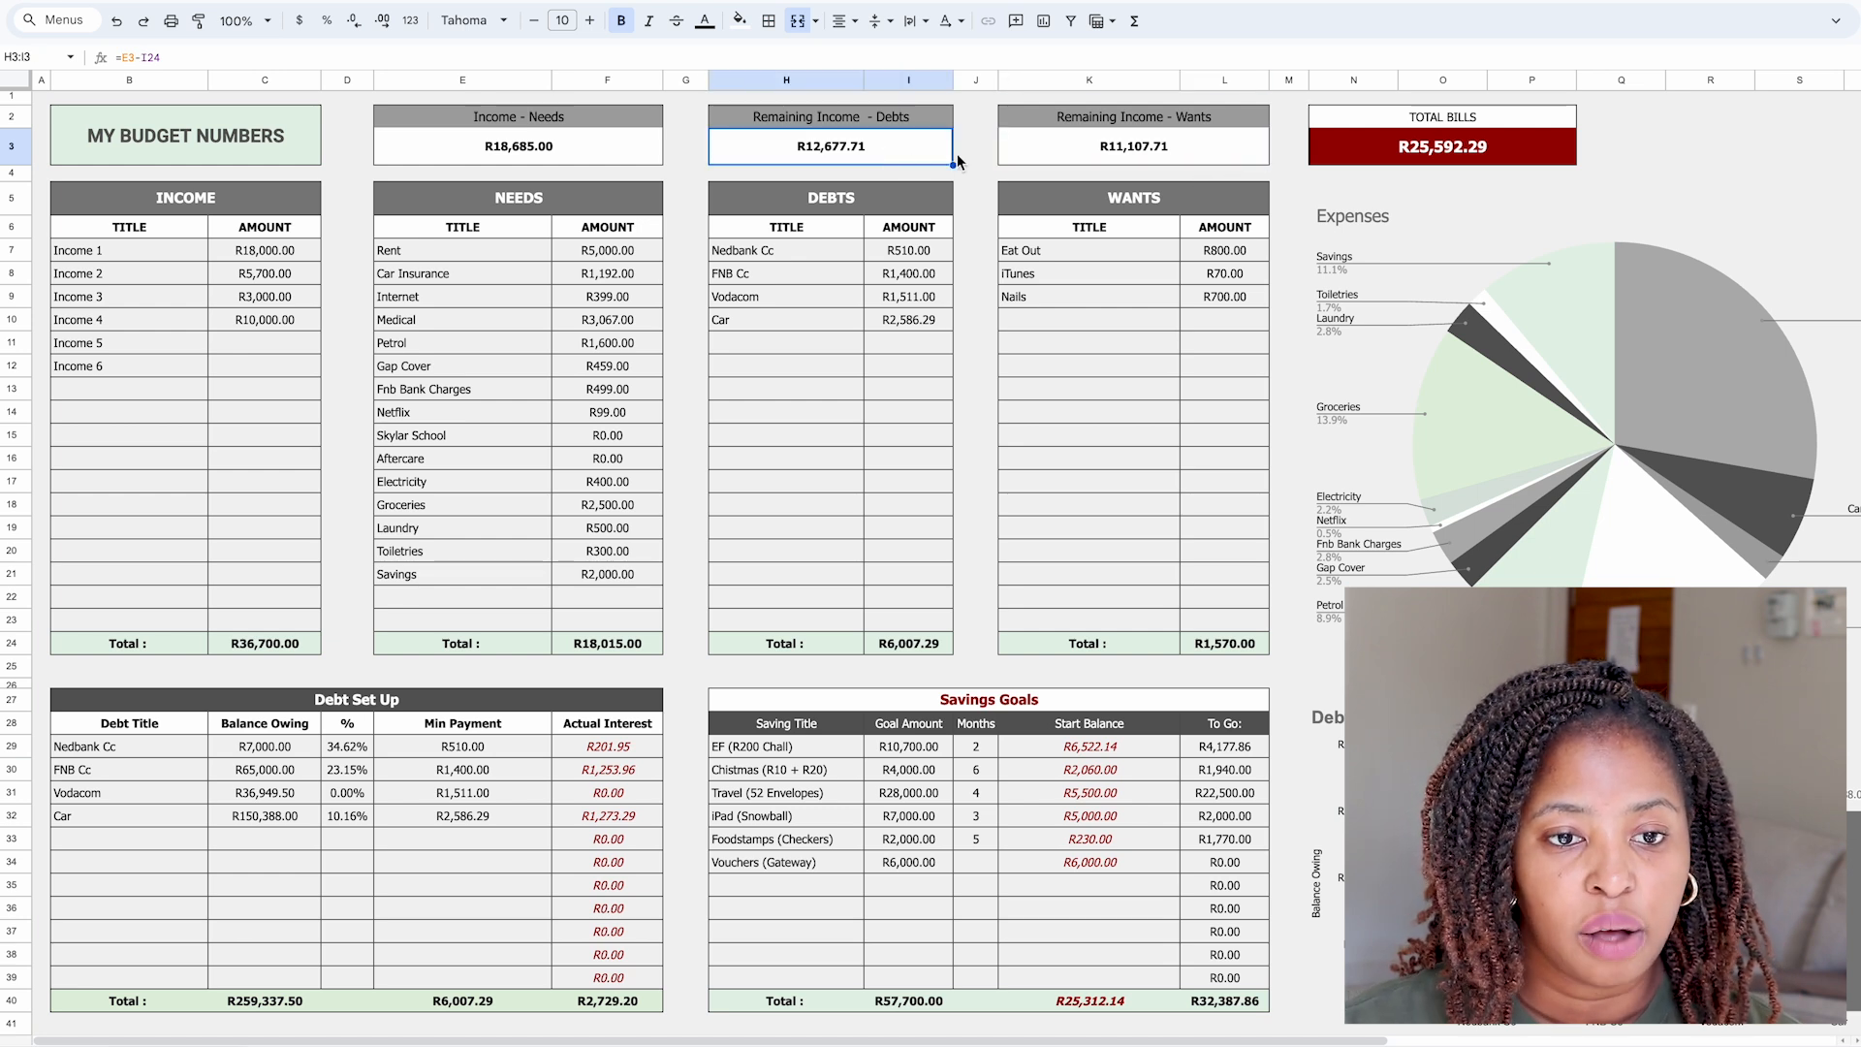
pyautogui.click(1216, 156)
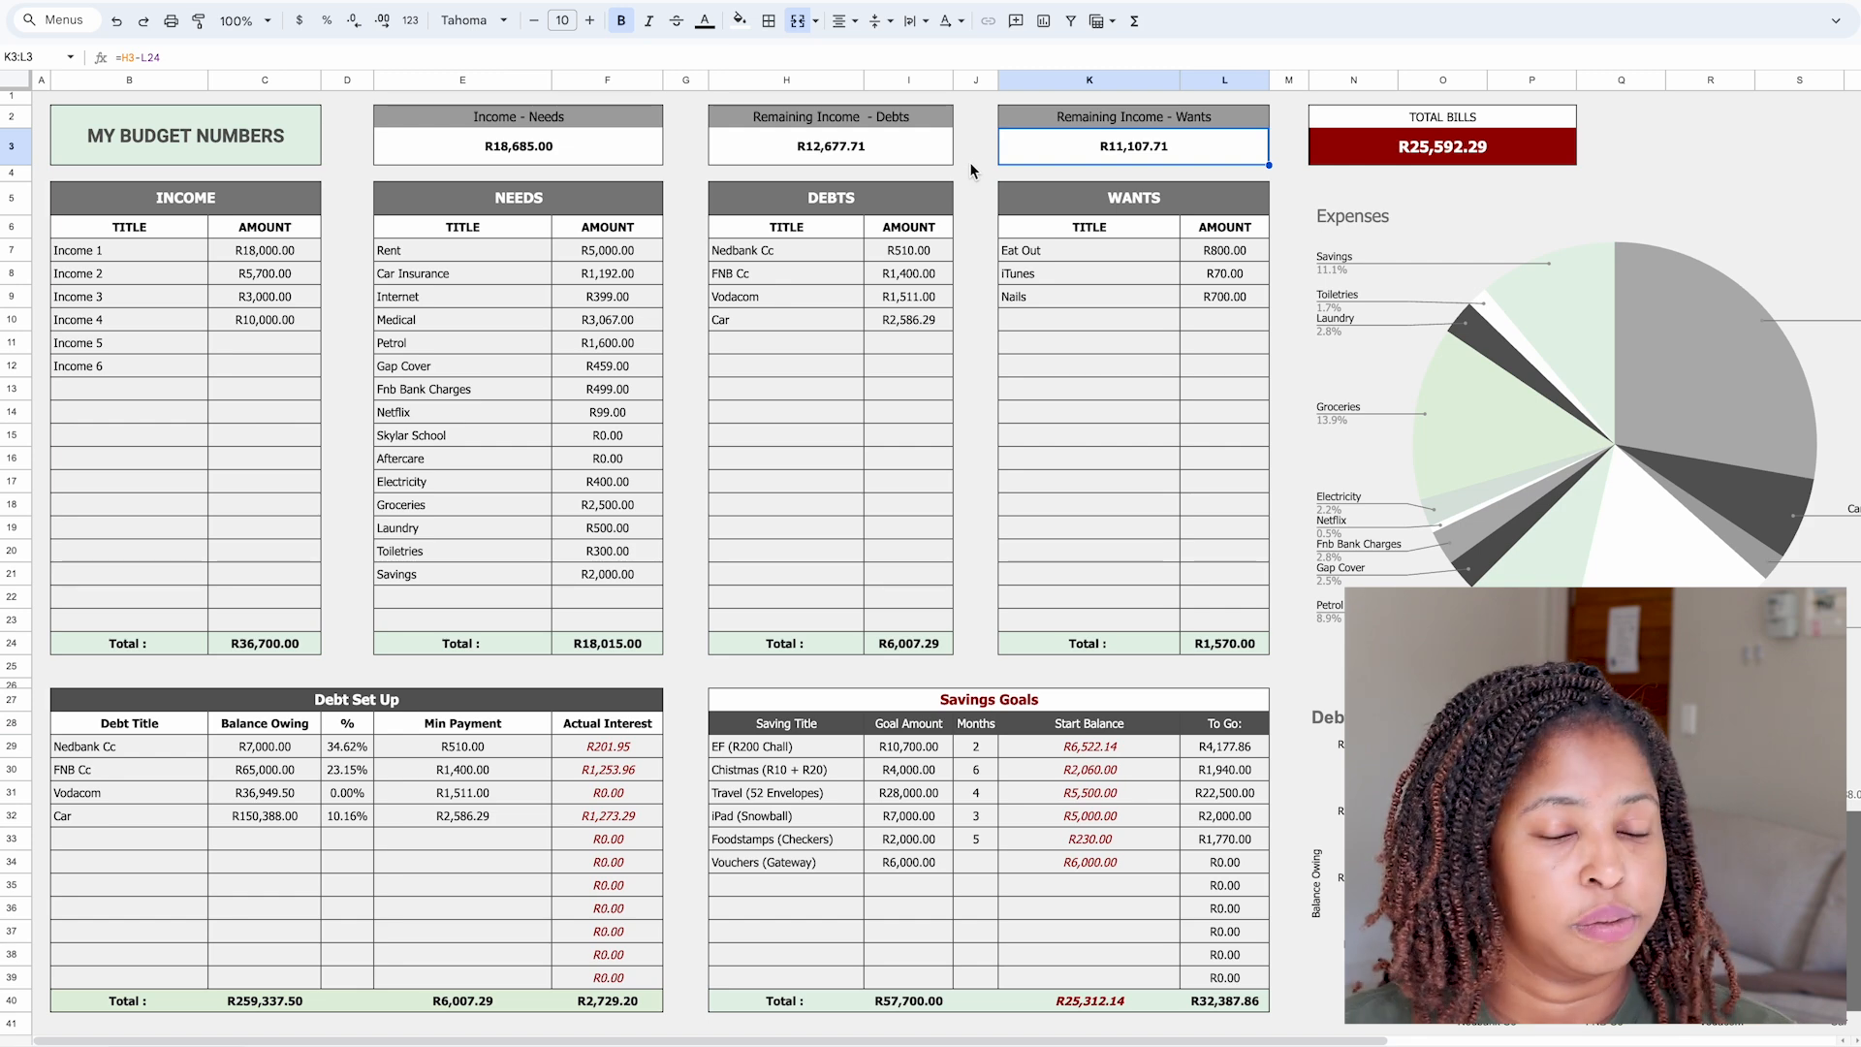
# Examine the TOTAL BILLS formula and compare it with the income total and the income remaining after wants.
pyautogui.click(1481, 146)
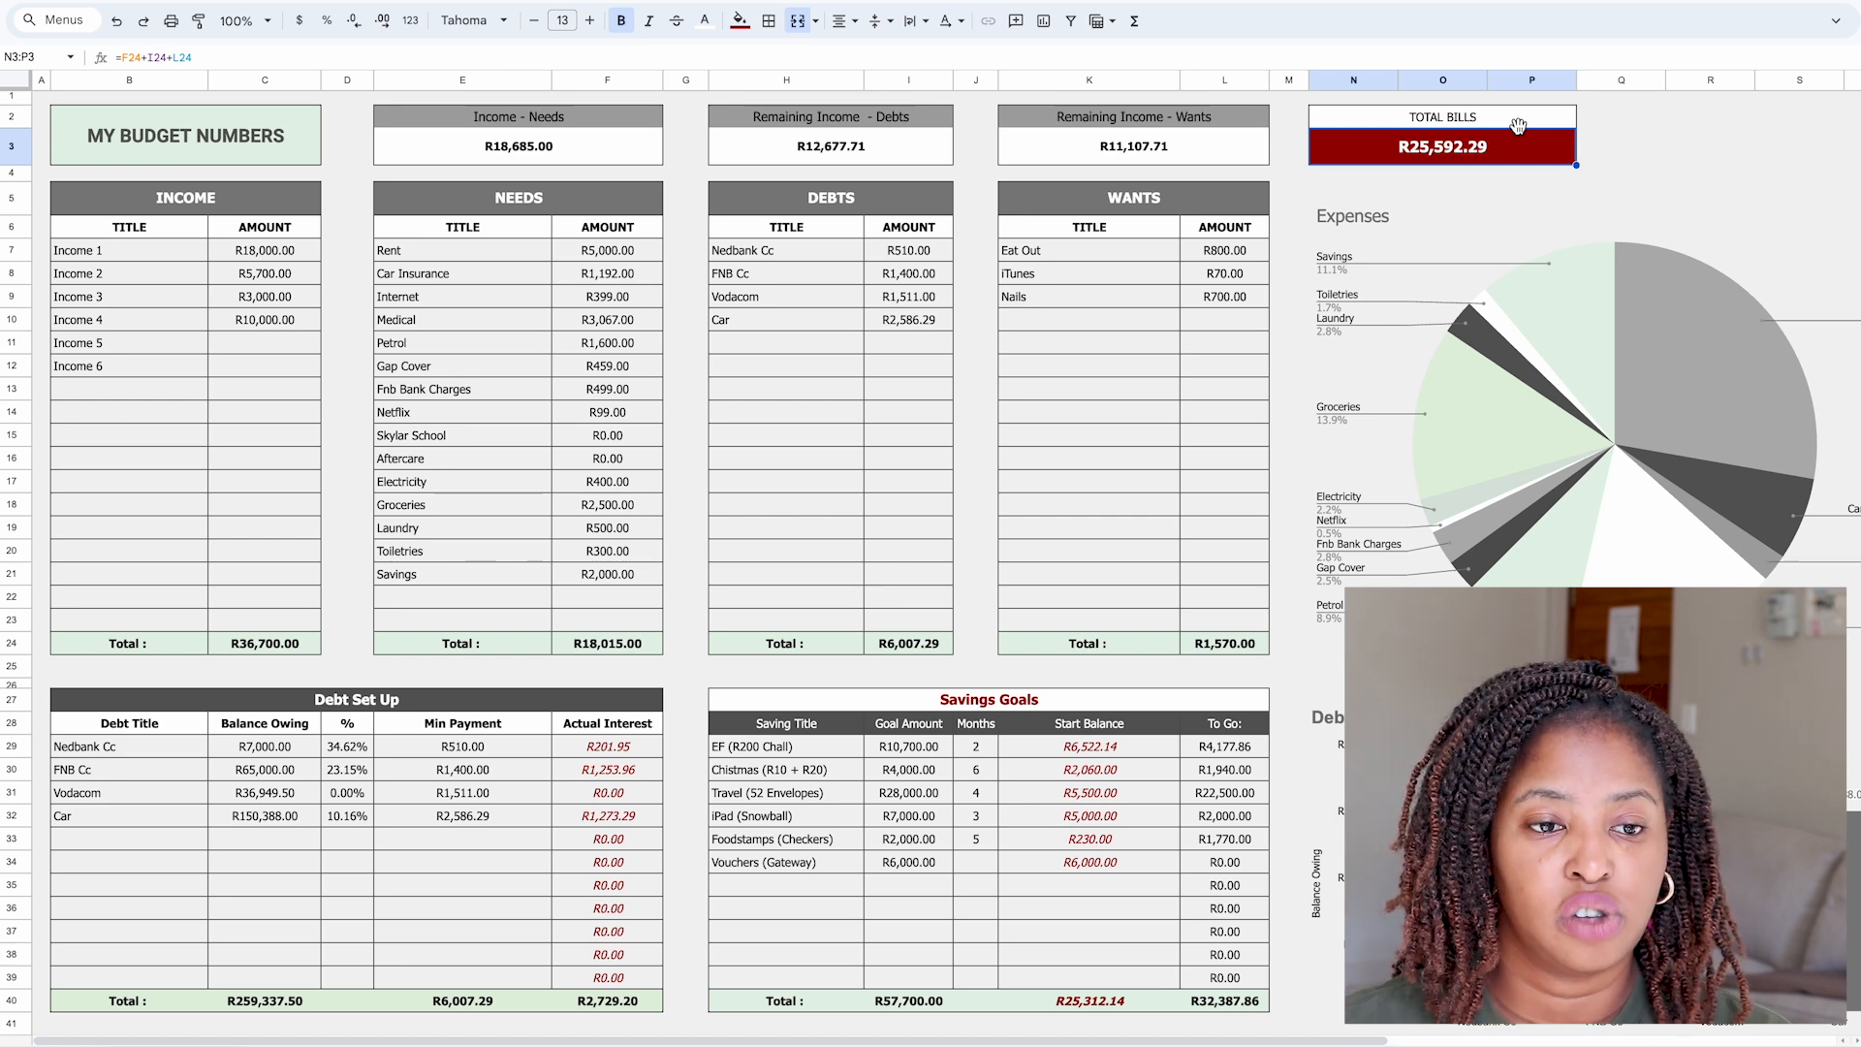
pyautogui.click(928, 323)
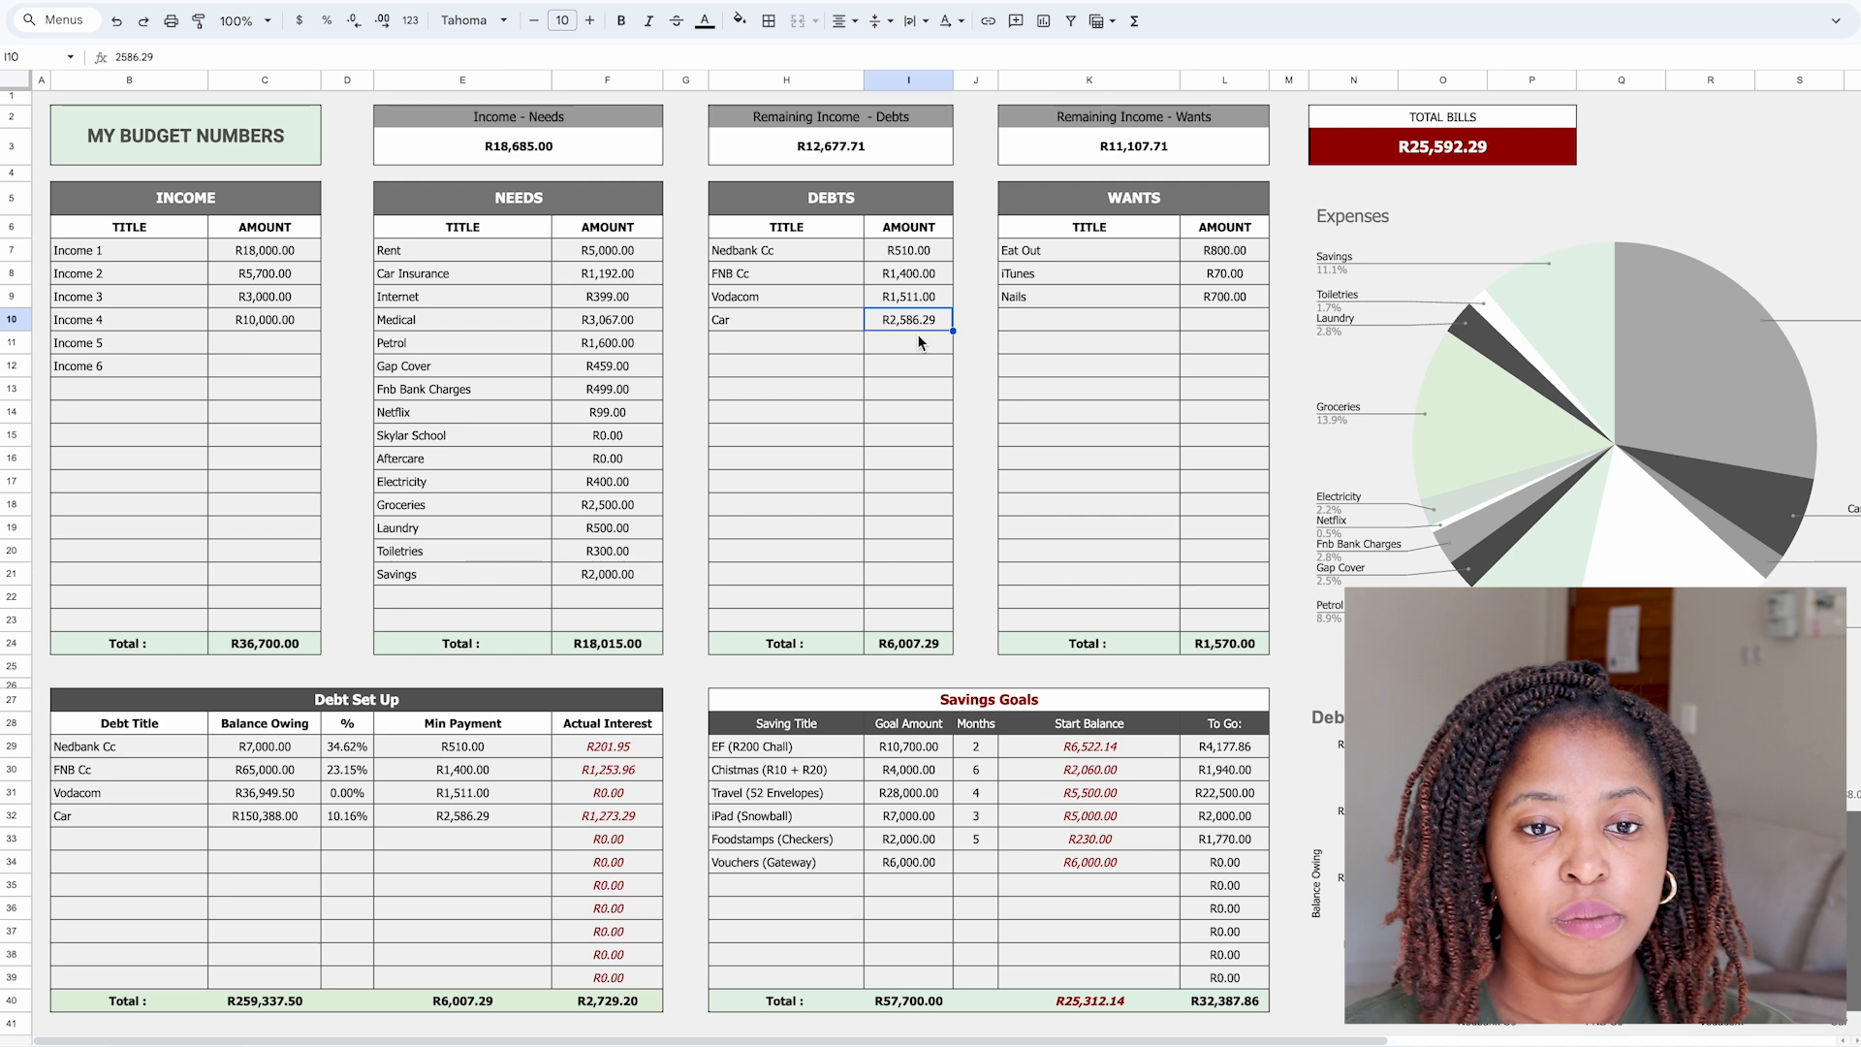
pyautogui.click(1518, 155)
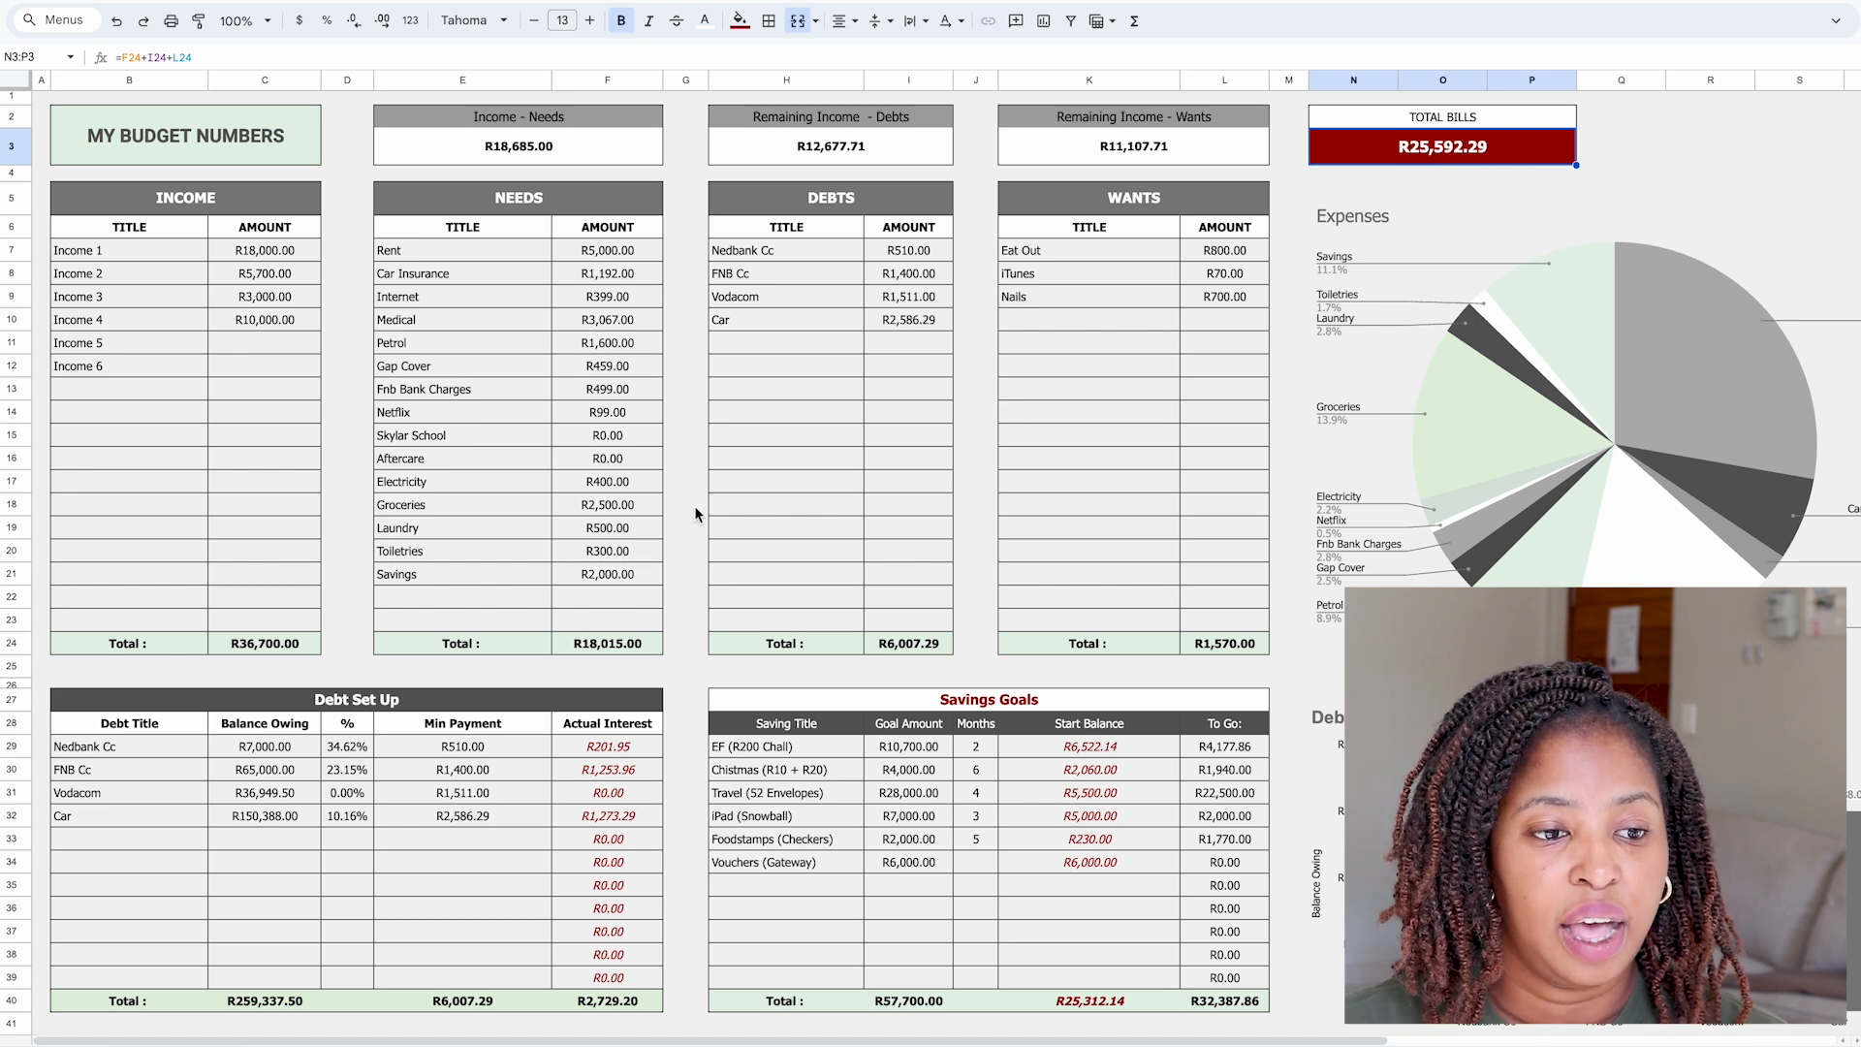
pyautogui.click(267, 644)
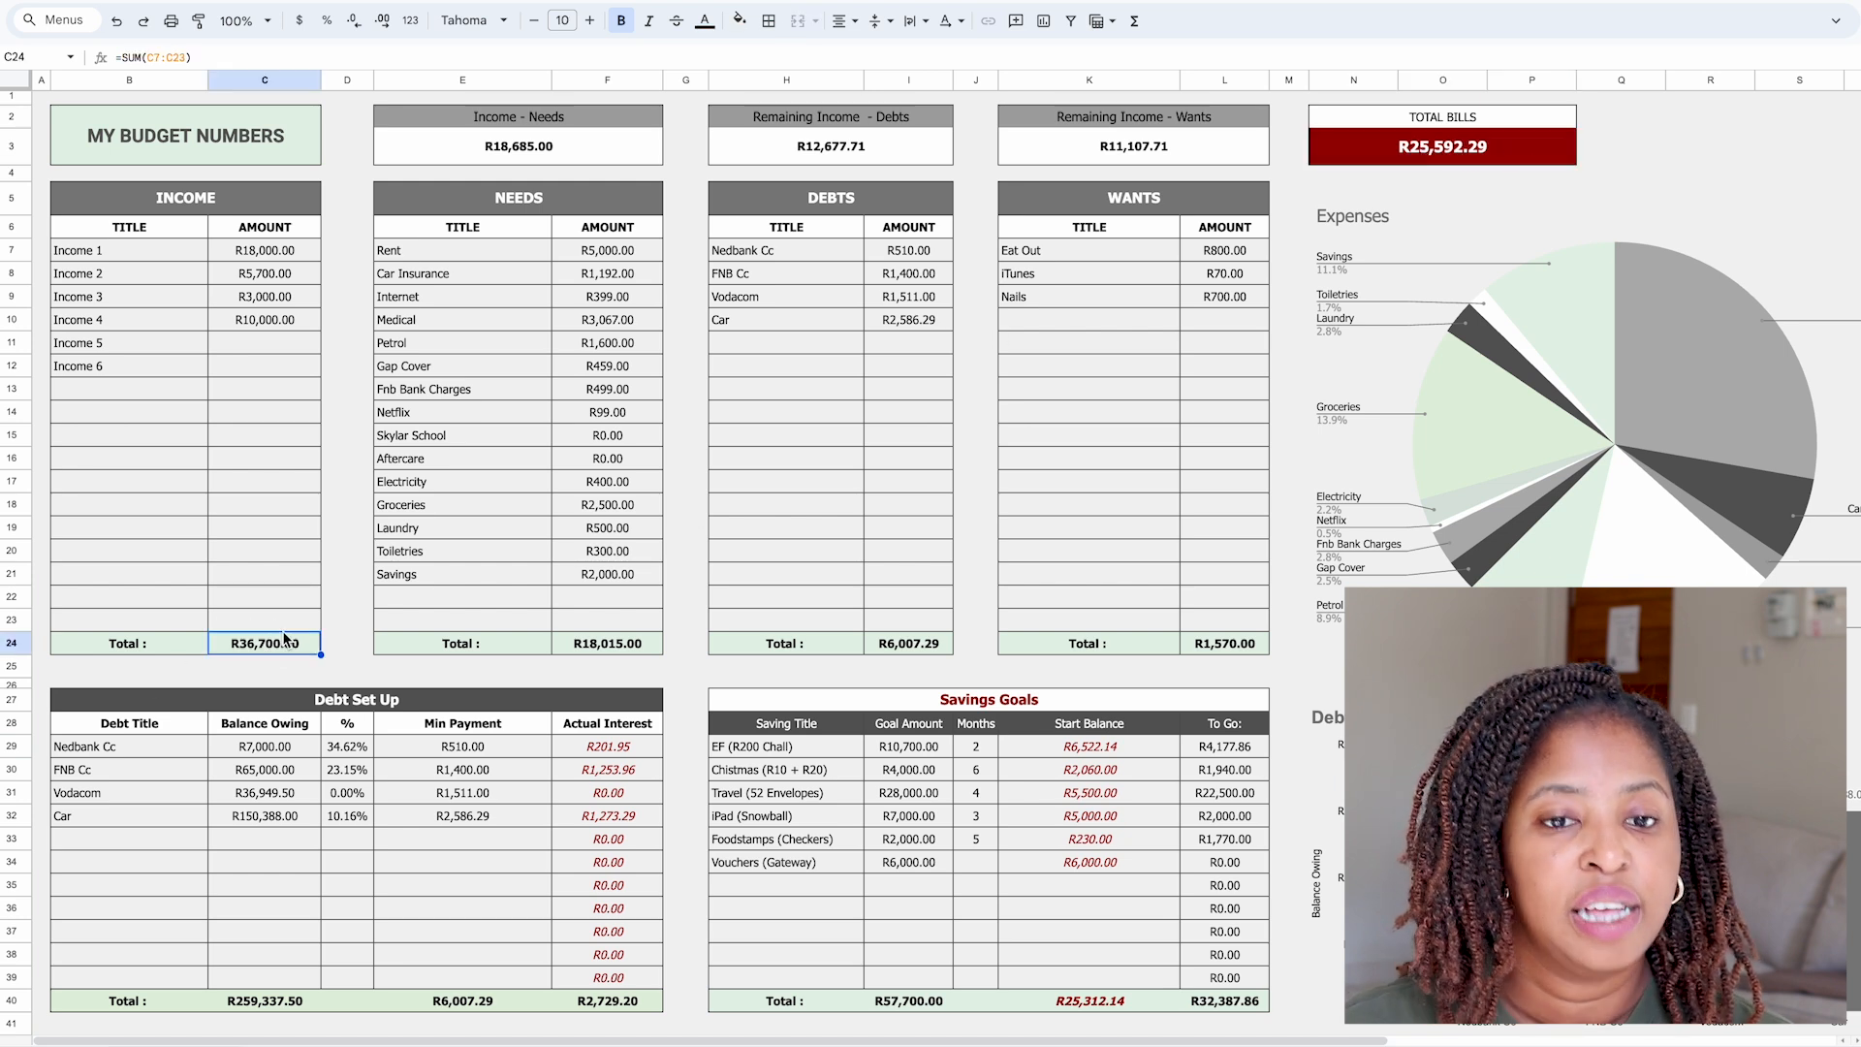
pyautogui.click(1493, 151)
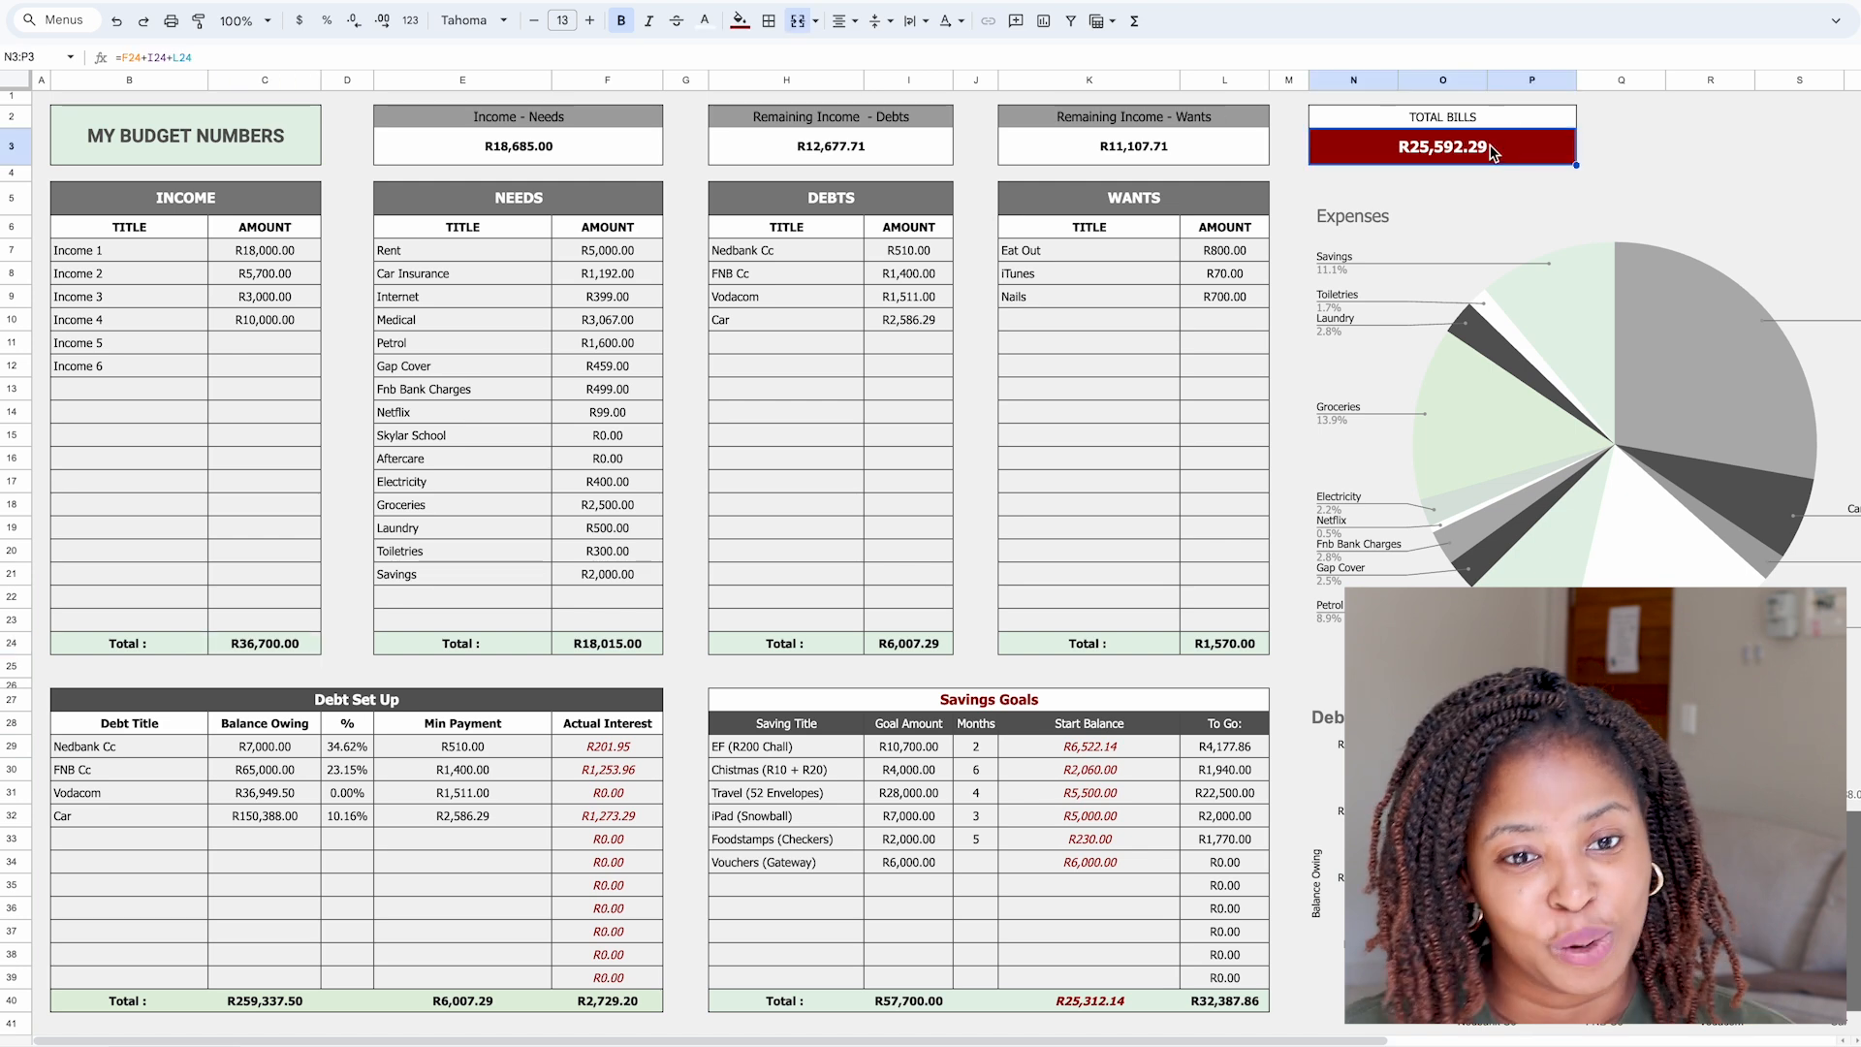
pyautogui.click(1220, 163)
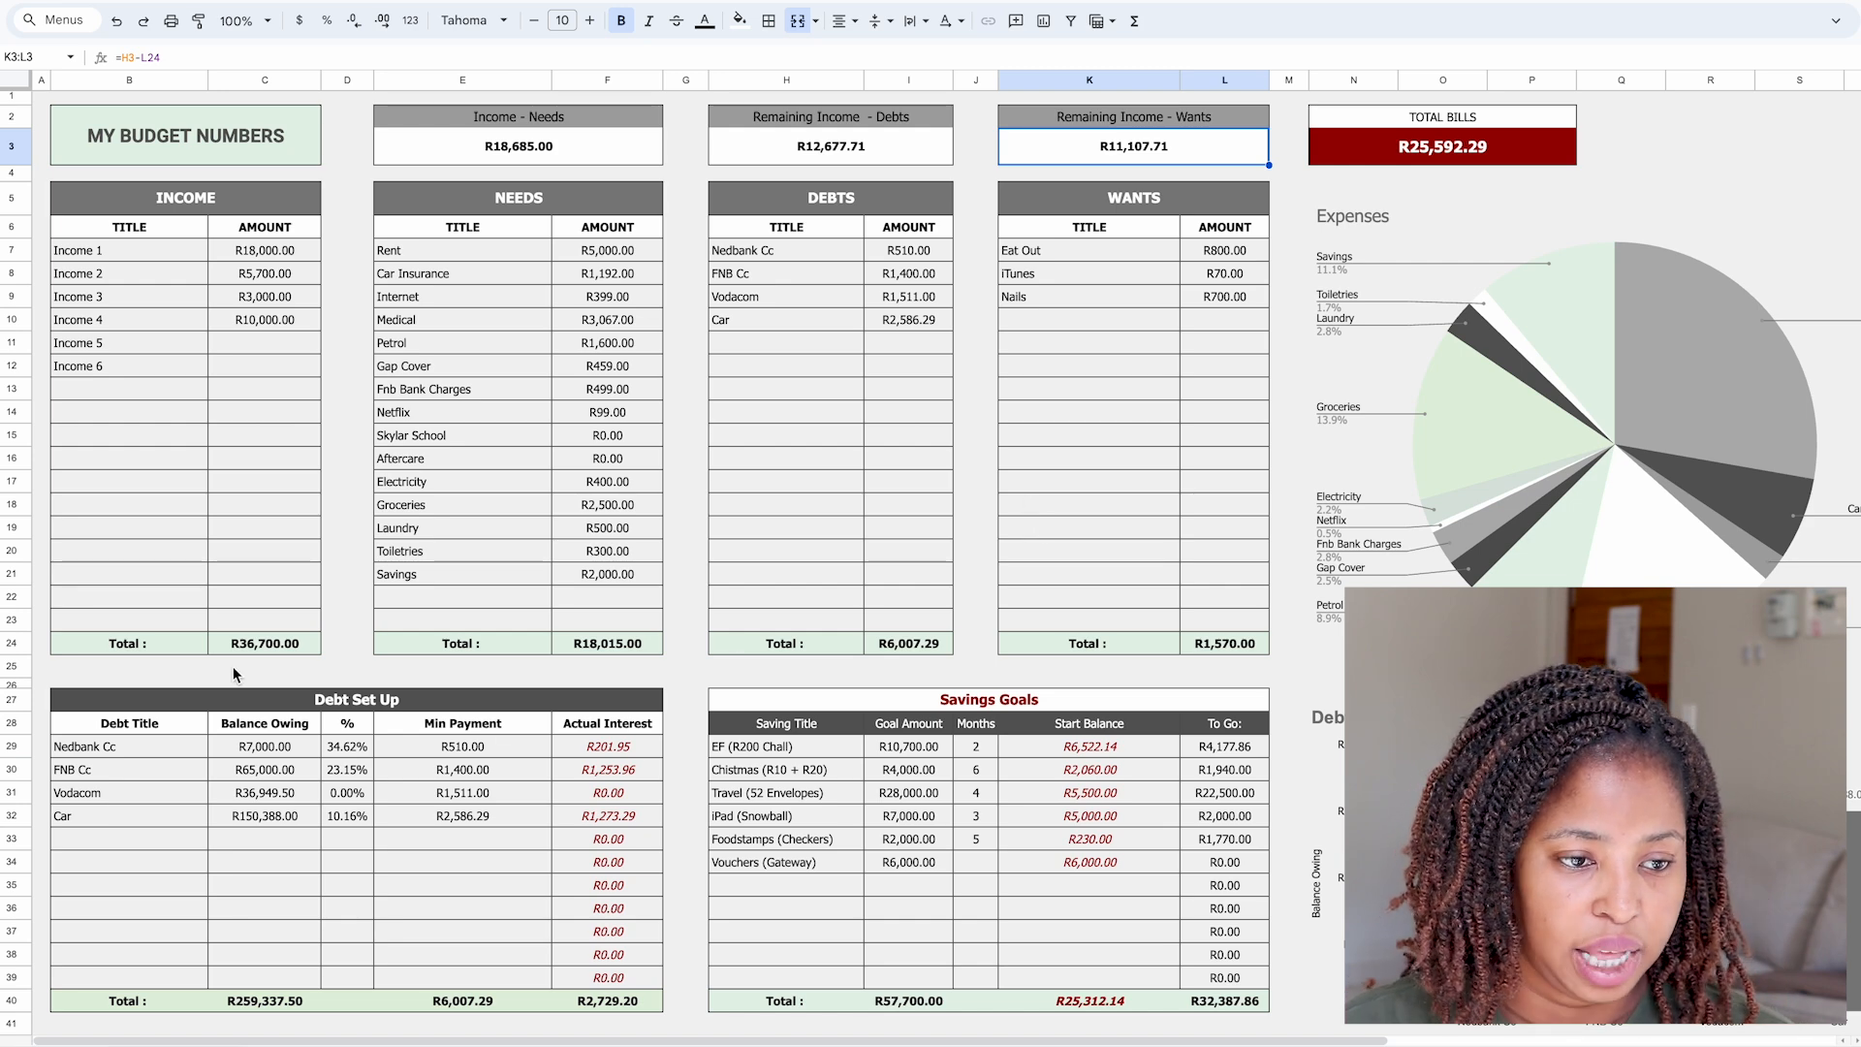
# Inspect the formulas behind the FNB Cc and Nedbank Cc titles in the Debt Set Up table.
pyautogui.scroll(-1, 636, 830)
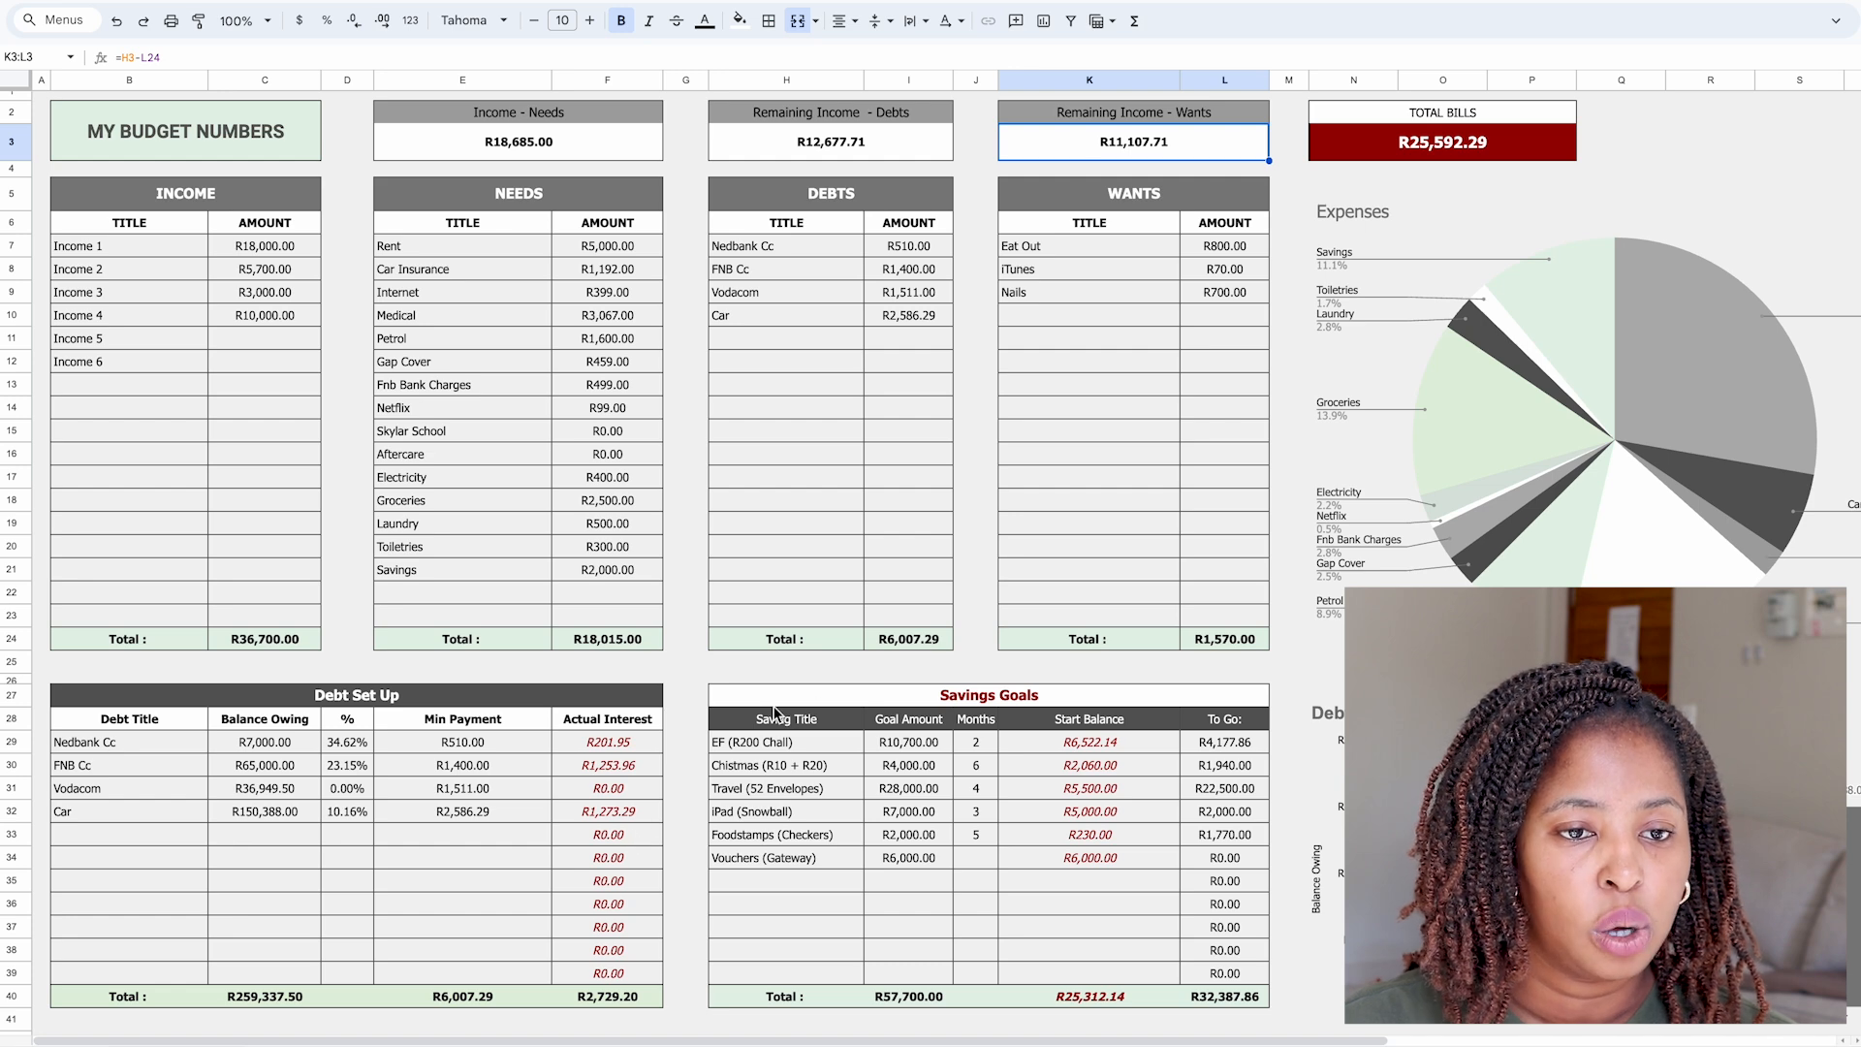
pyautogui.scroll(-1, 775, 712)
pyautogui.click(94, 734)
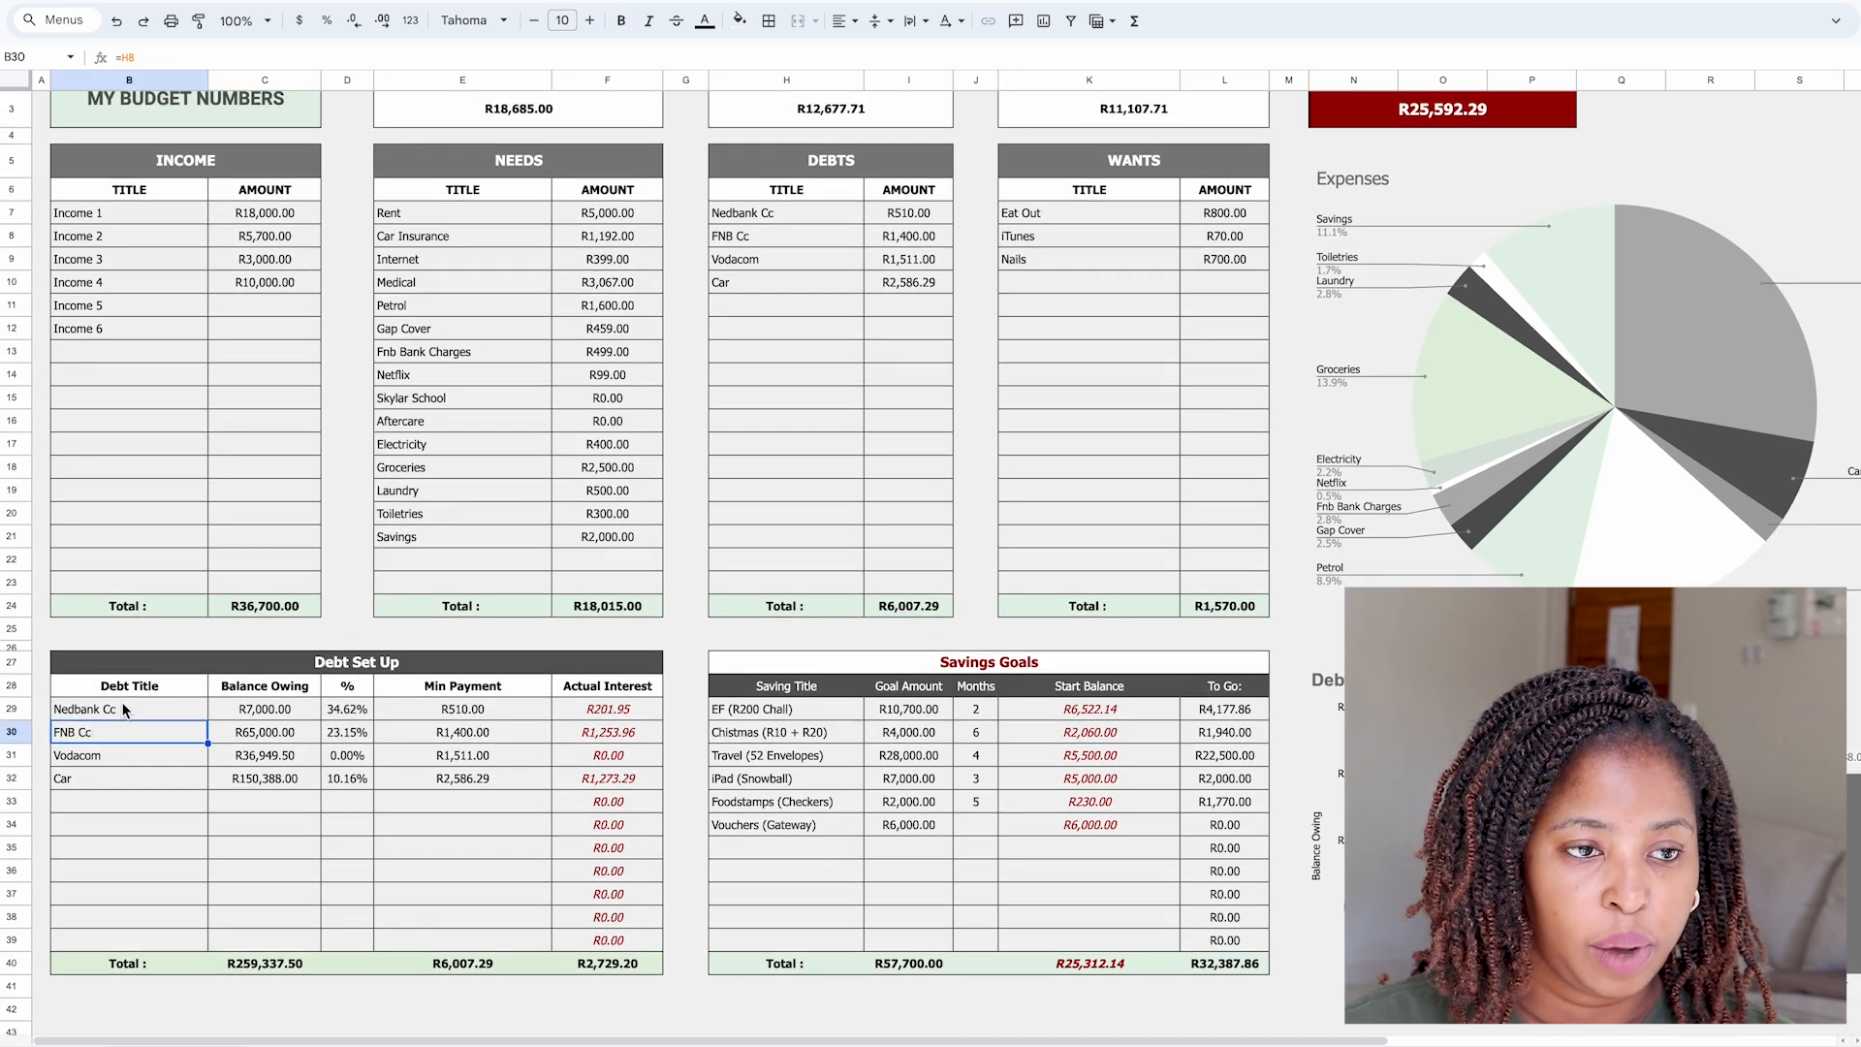
pyautogui.click(125, 711)
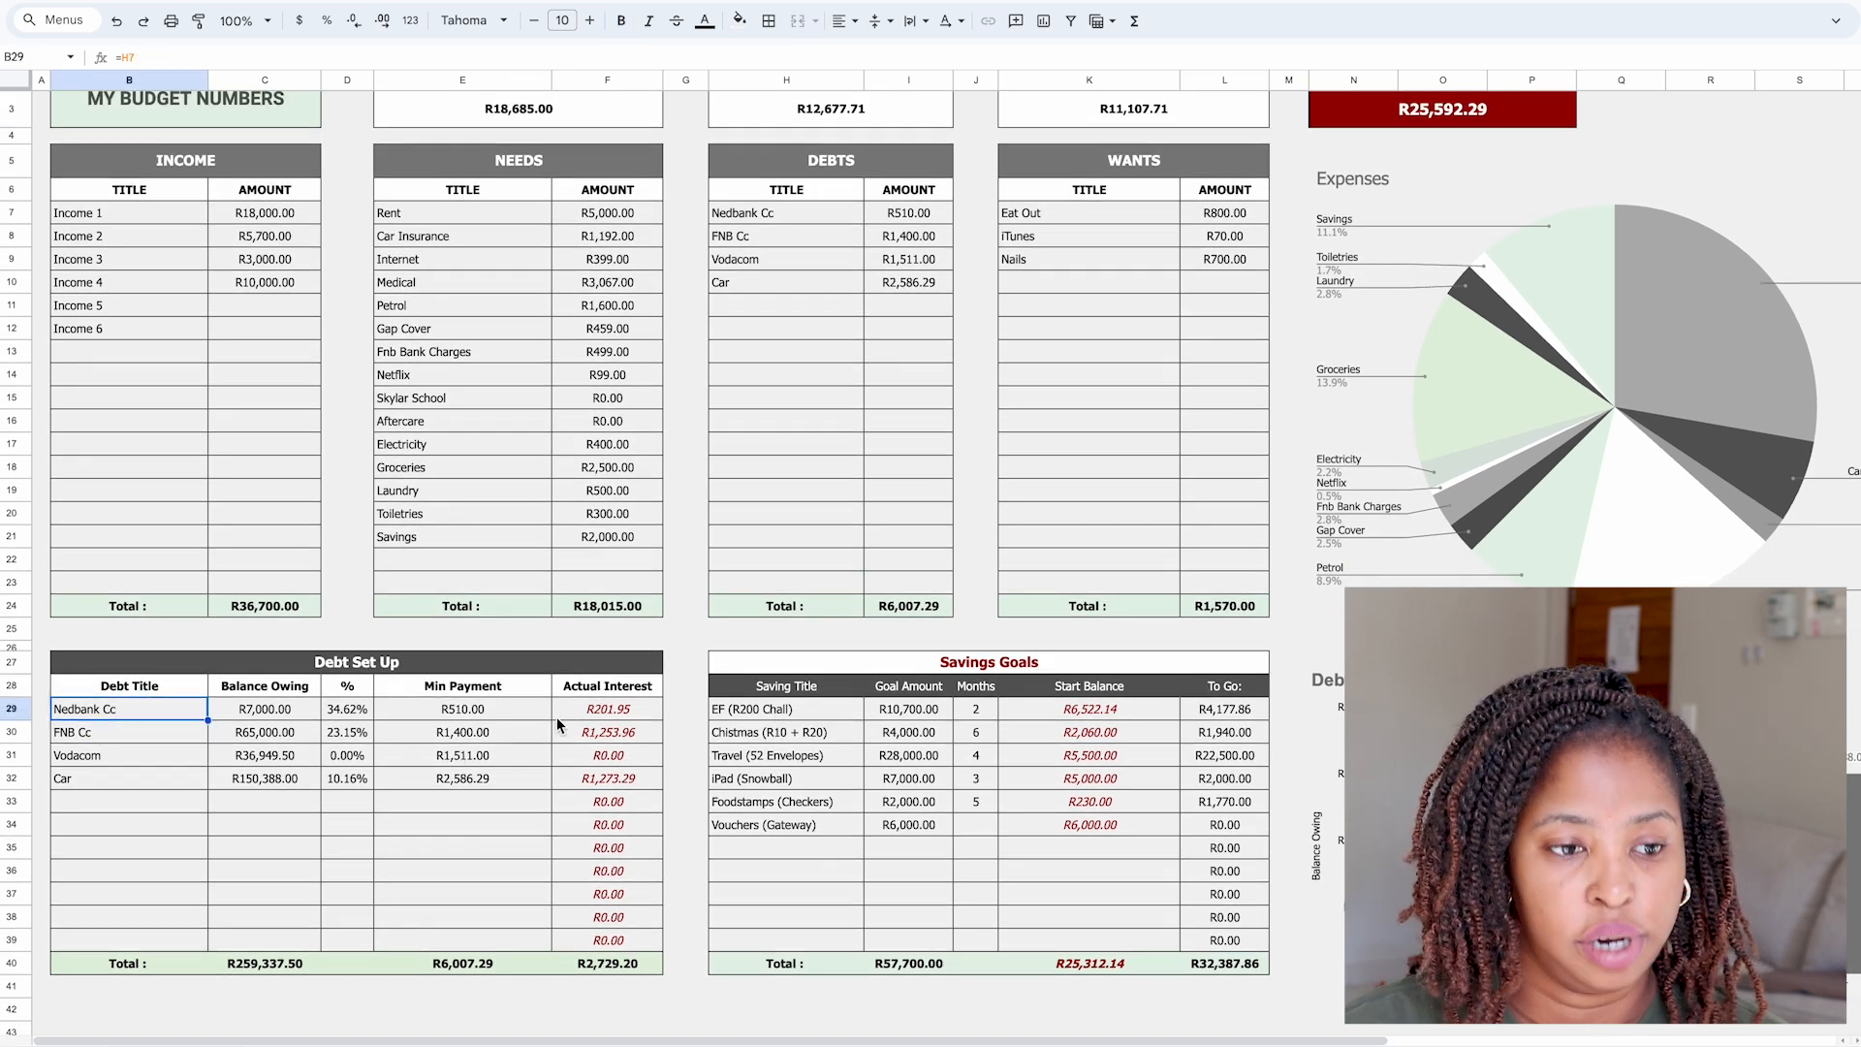
# Add the comment "DO NOT EDIT" to the Debt Title heading of the Debt Set Up table.
pyautogui.click(172, 686)
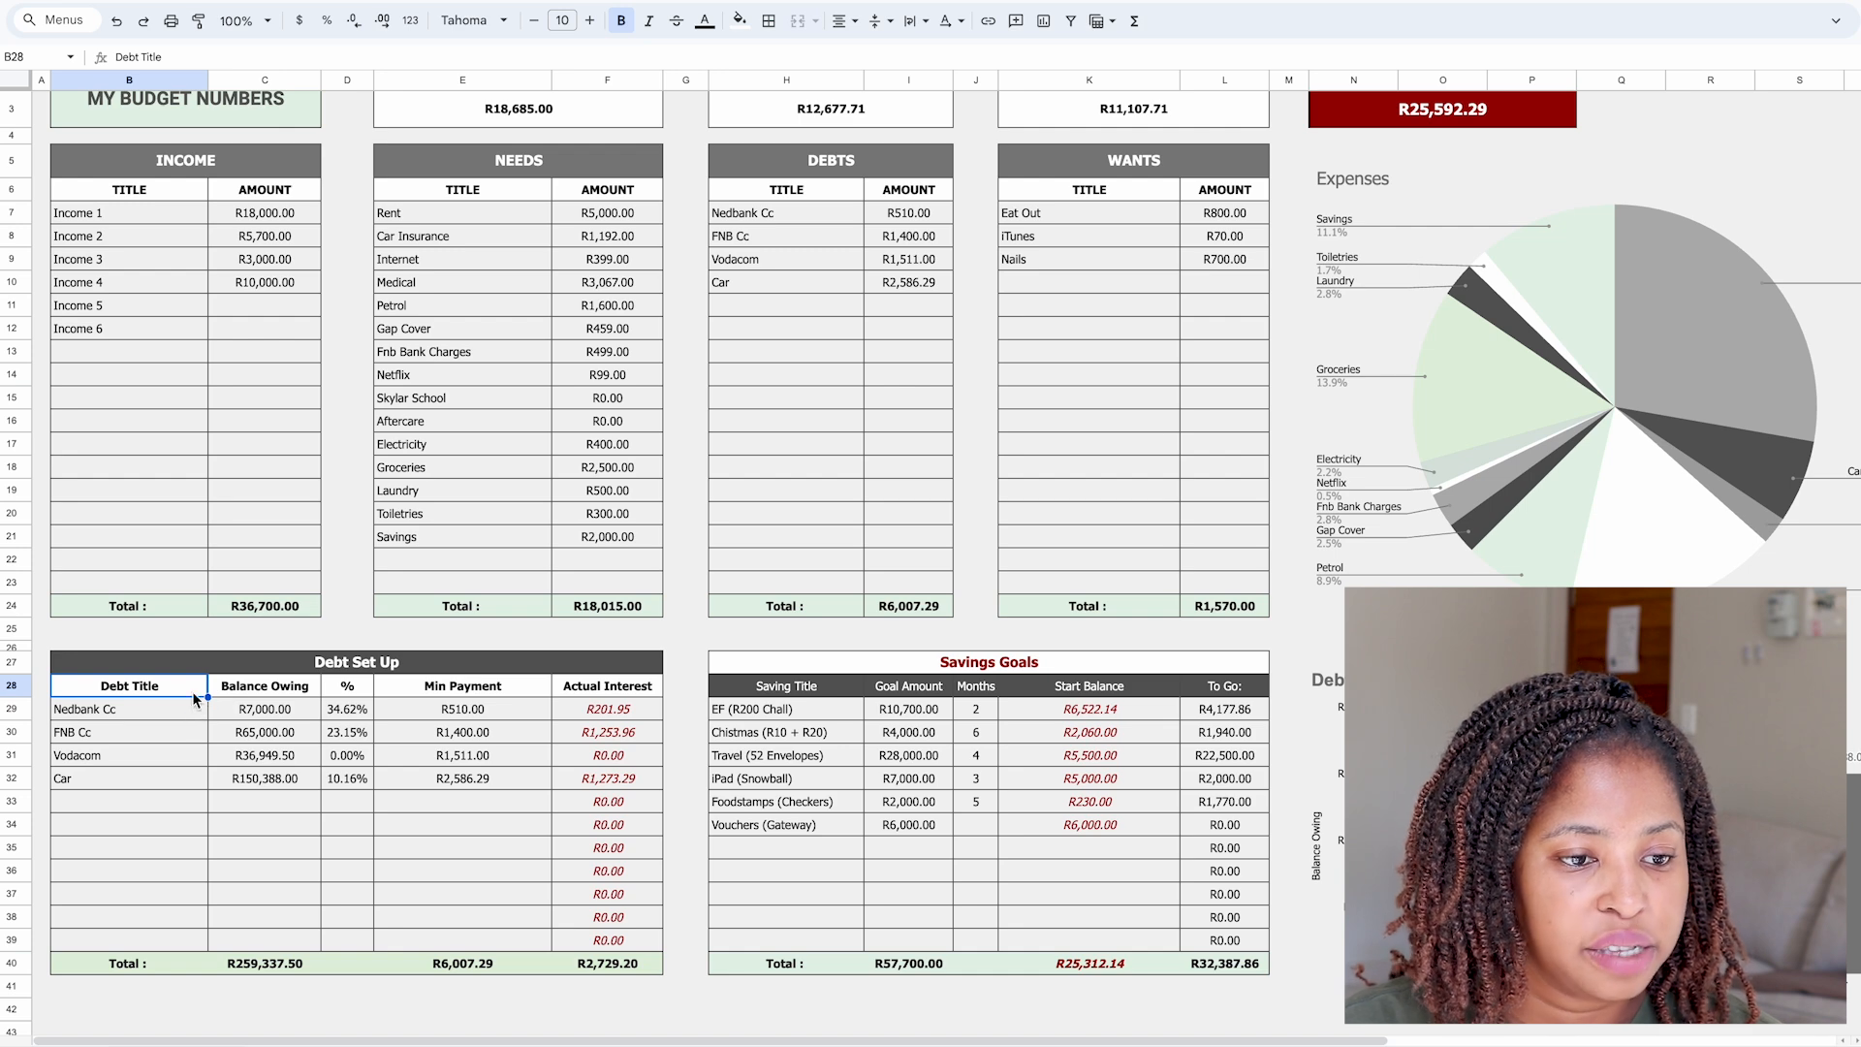
pyautogui.rightClick(182, 697)
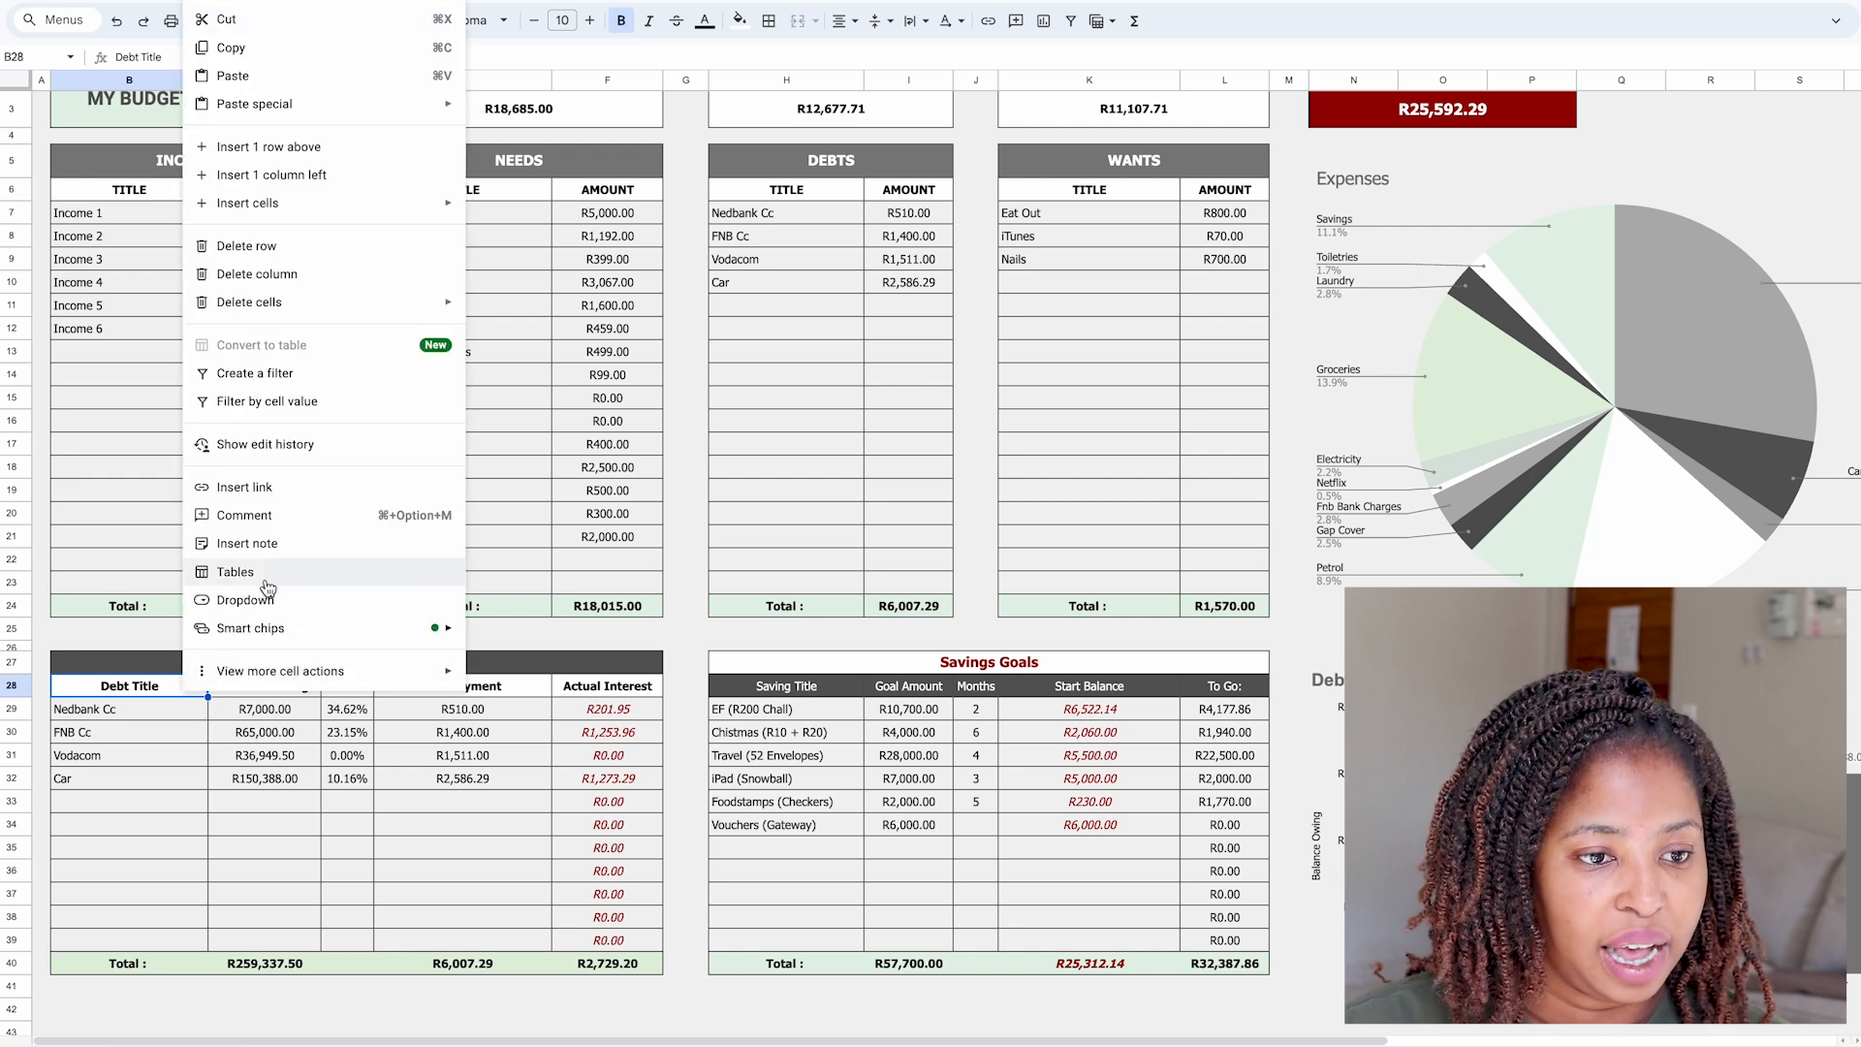
pyautogui.click(243, 515)
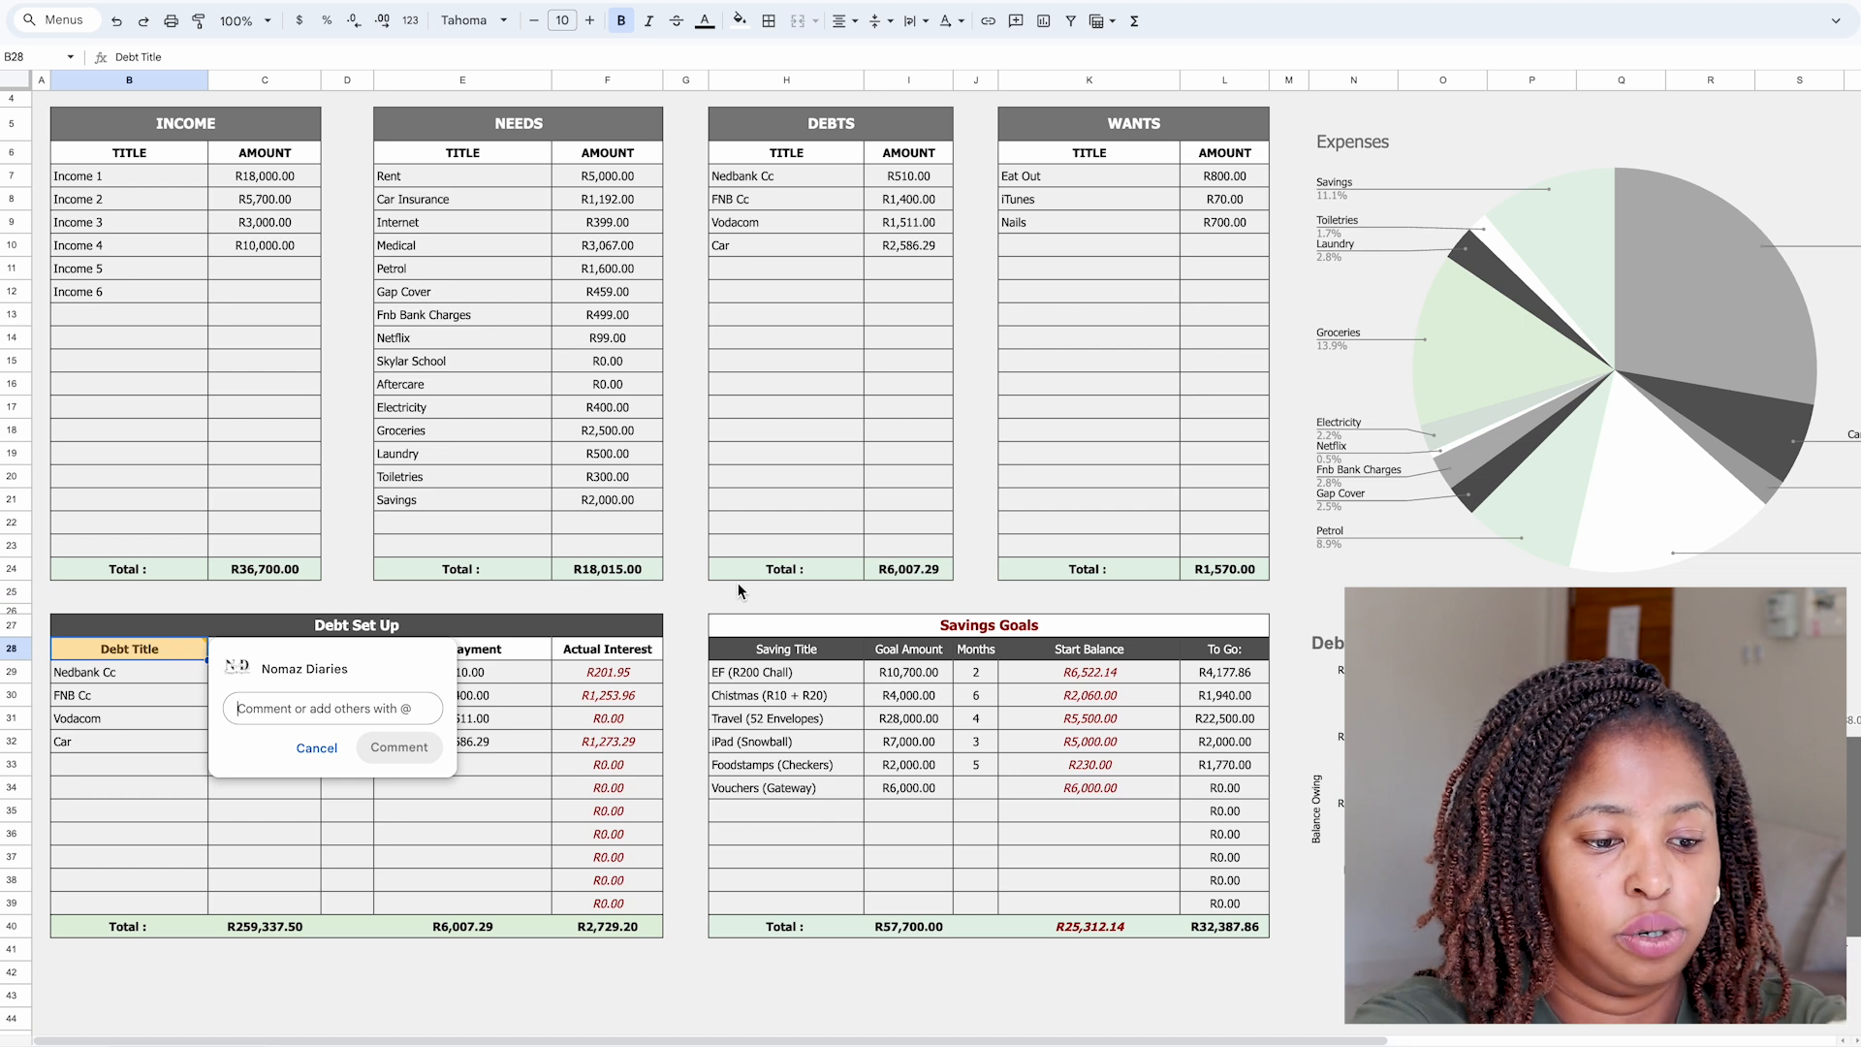
pyautogui.write('DON')
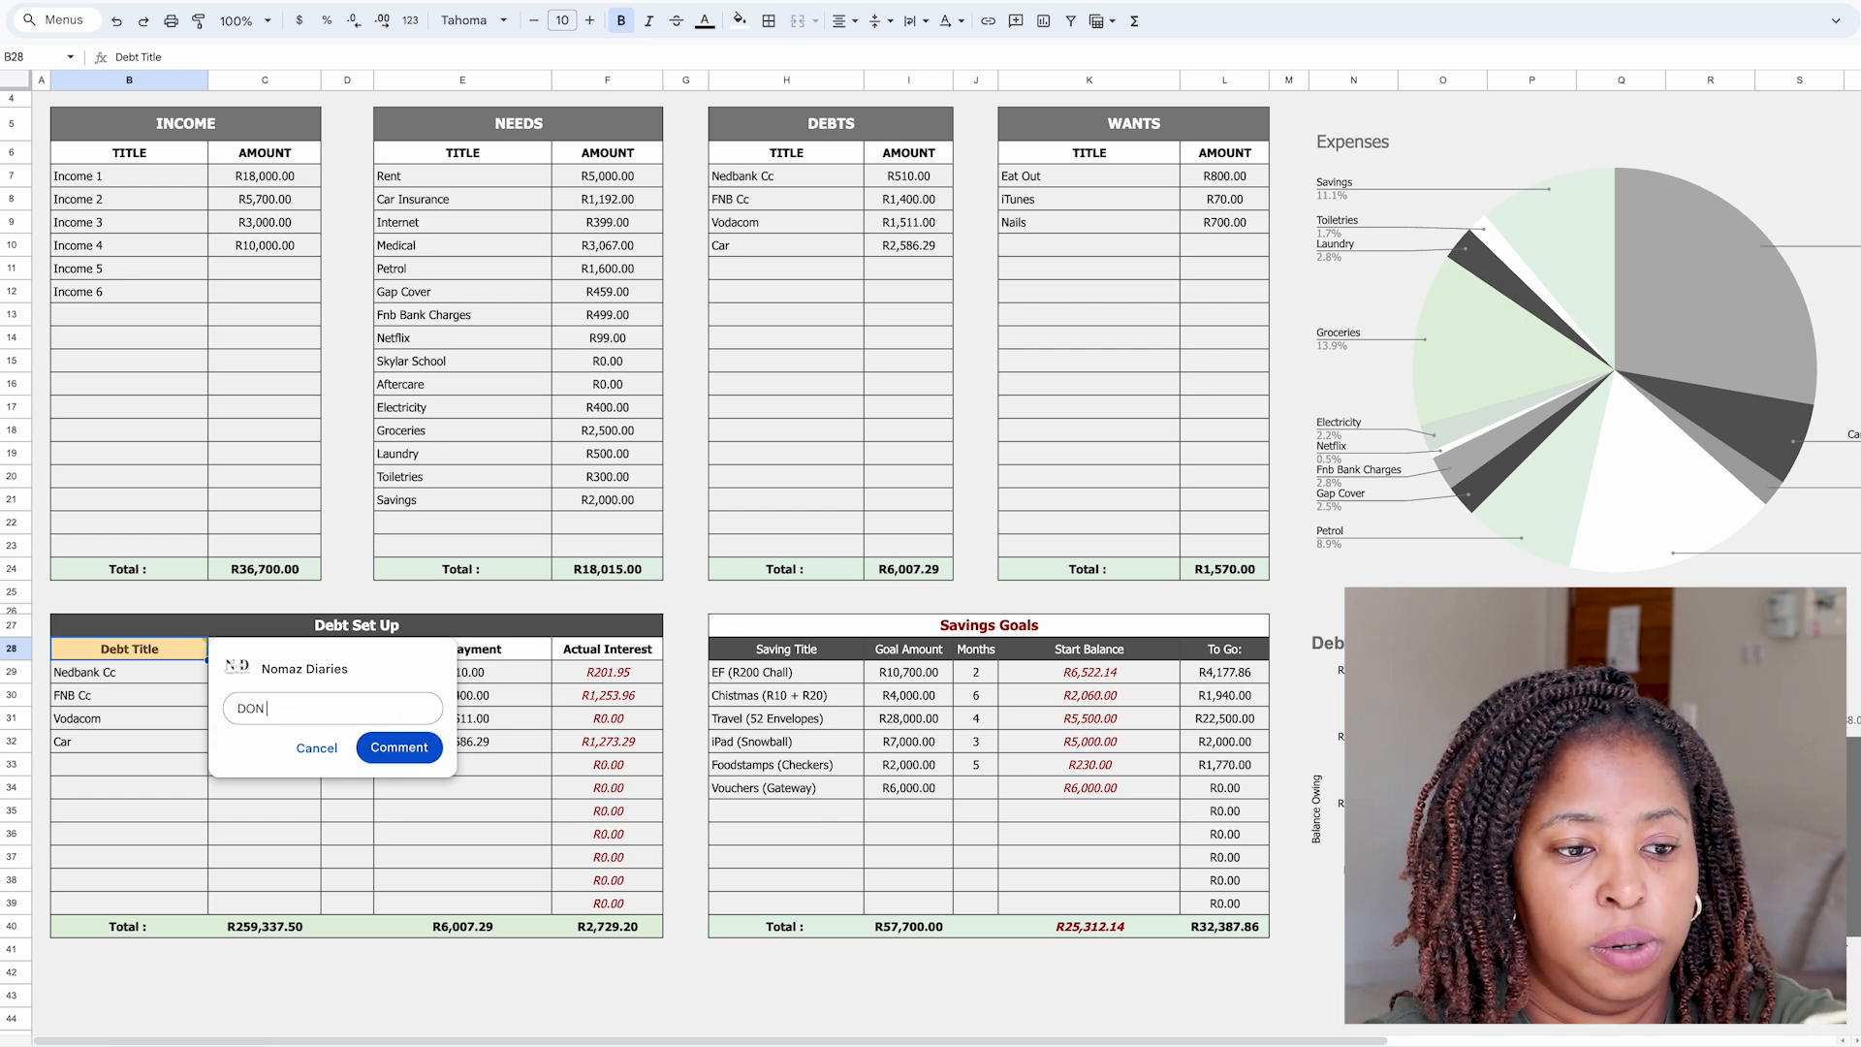
pyautogui.write(' MOT')
pyautogui.press('BackSpace')
pyautogui.press('BackSpace')
pyautogui.press('BackSpace')
pyautogui.write('NO')
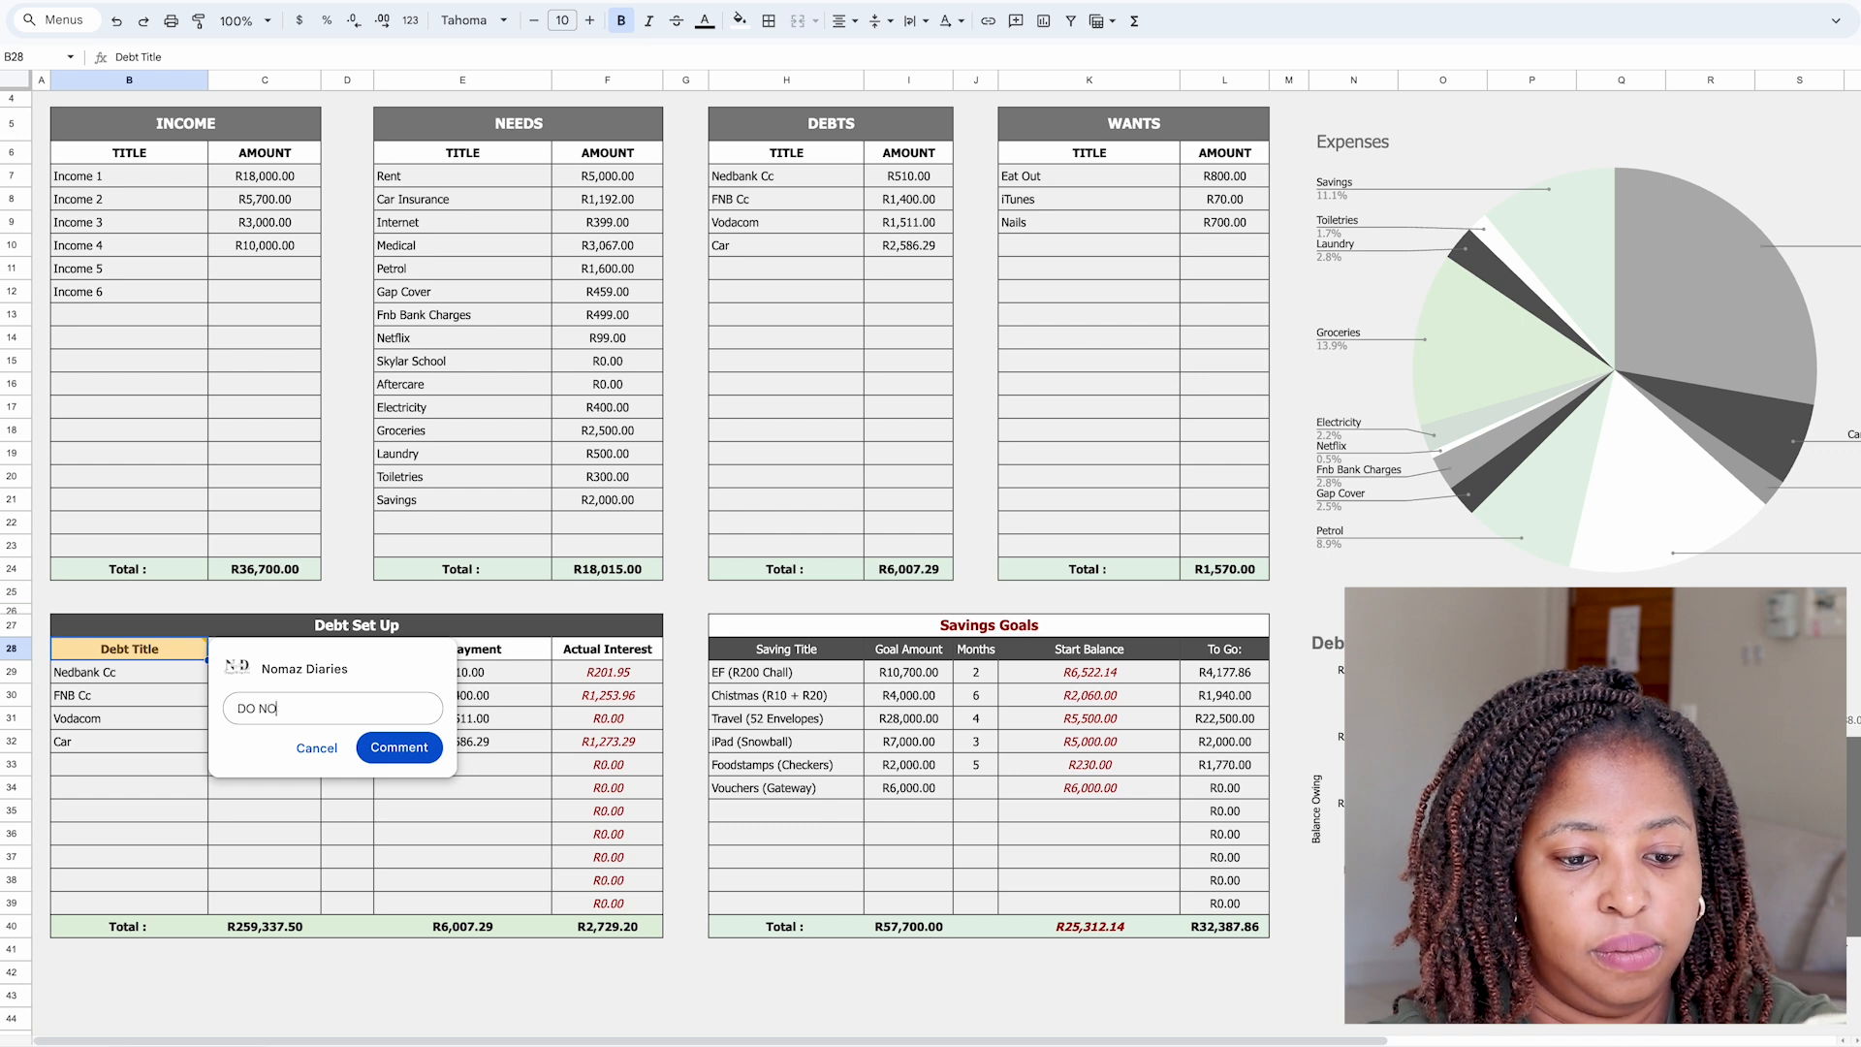
pyautogui.write('T EDIT')
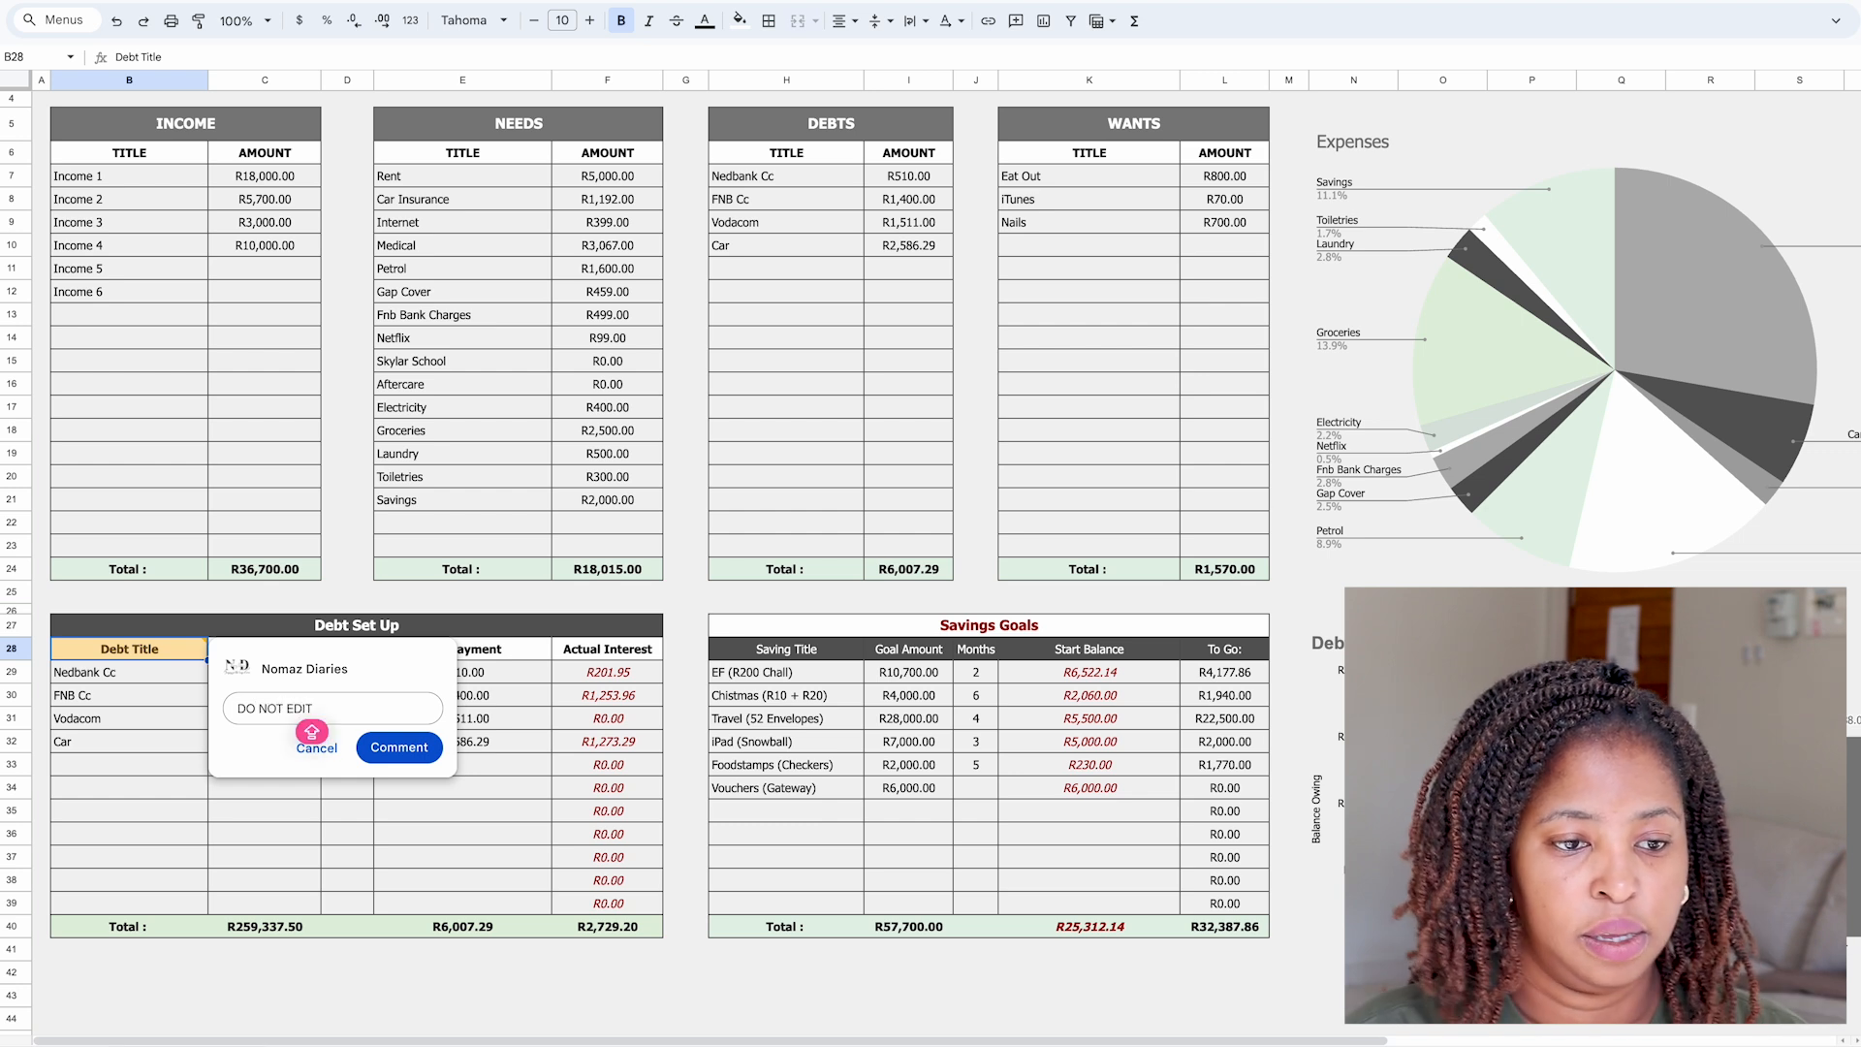
pyautogui.click(399, 746)
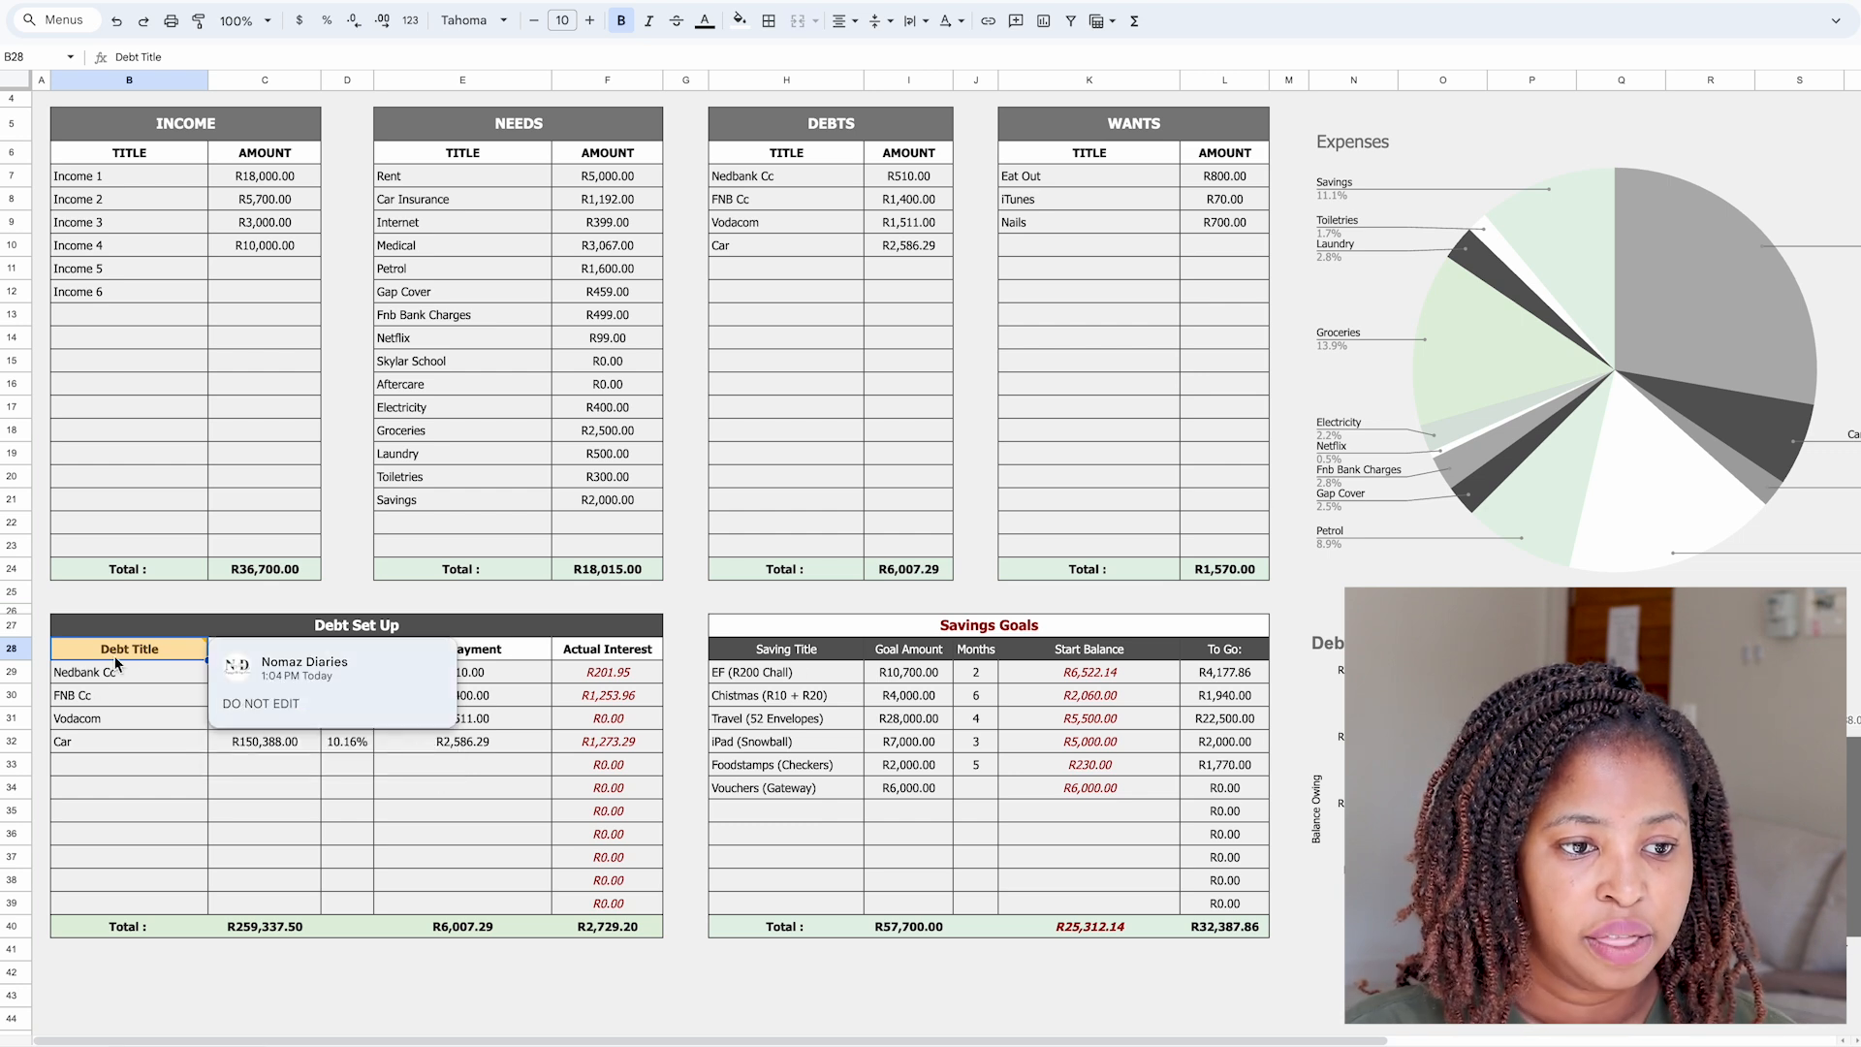
pyautogui.press('Down')
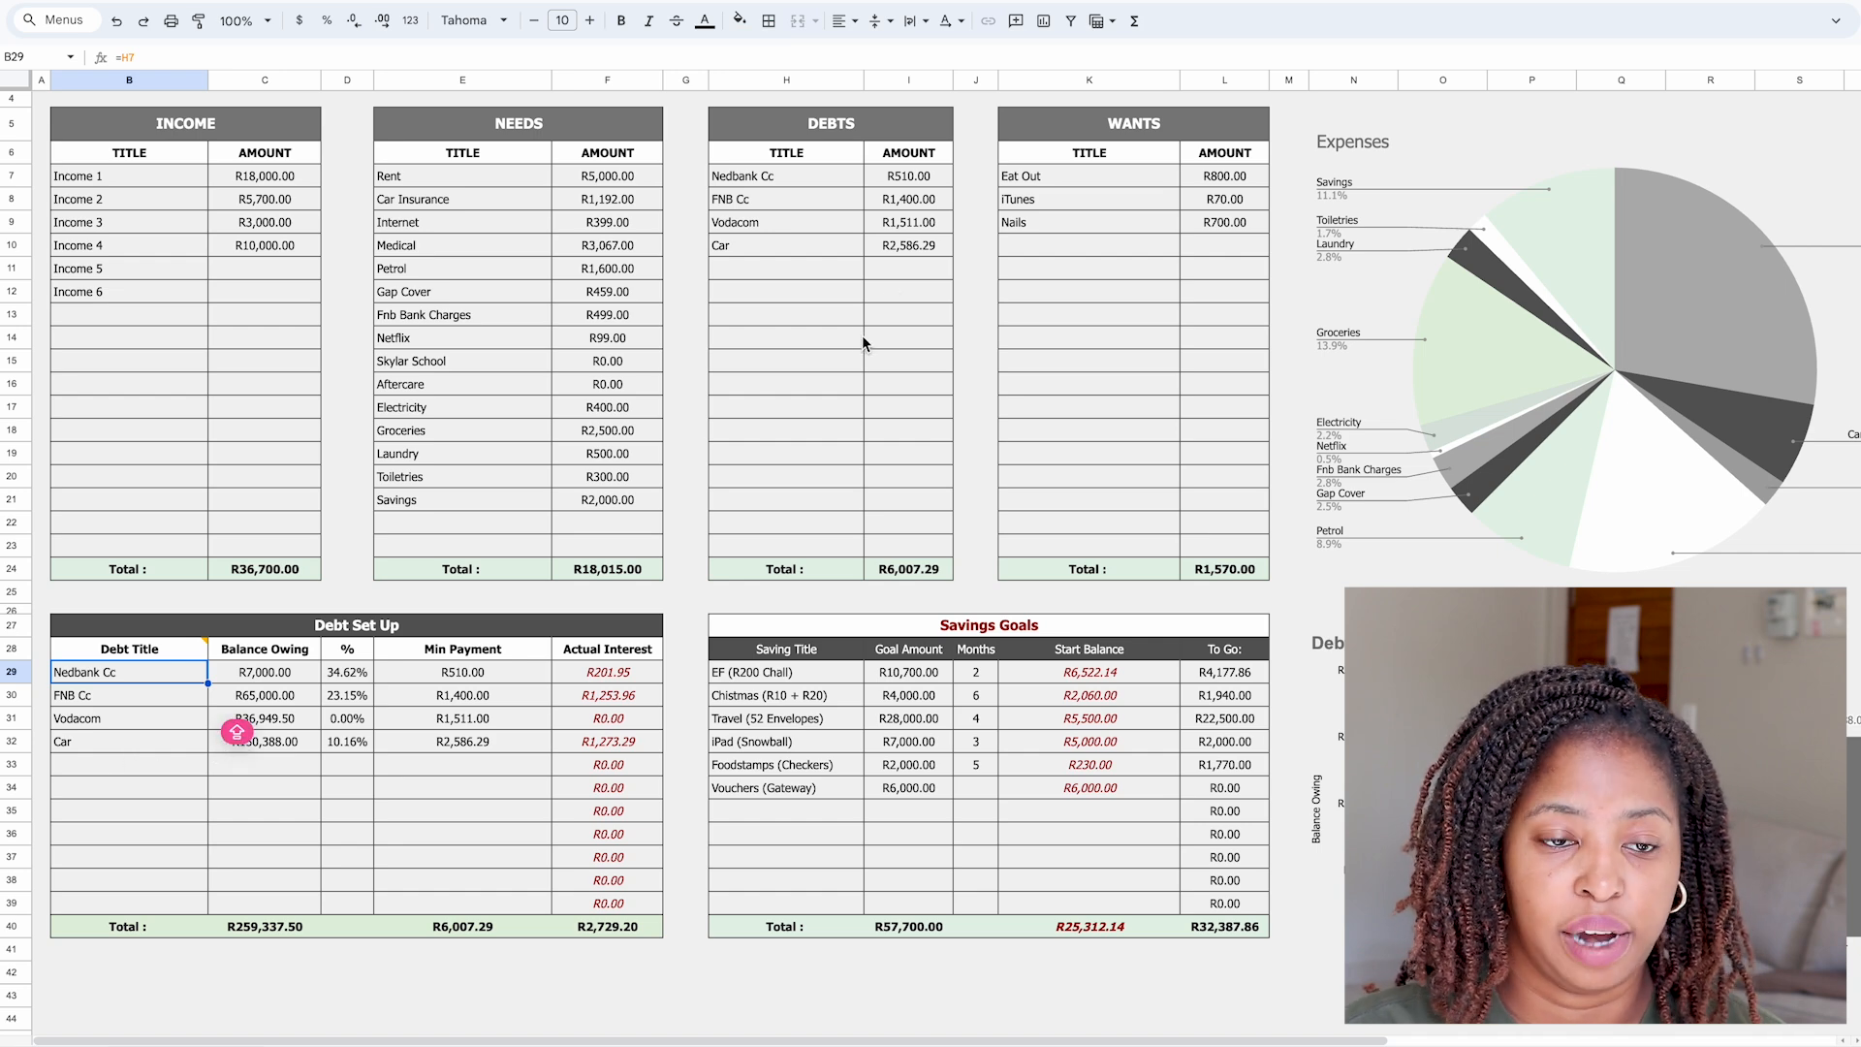
# Add "Personal Loan" as a title below Car in the DEBTS table and check its linked title in Debt Set Up.
pyautogui.scroll(1, 795, 252)
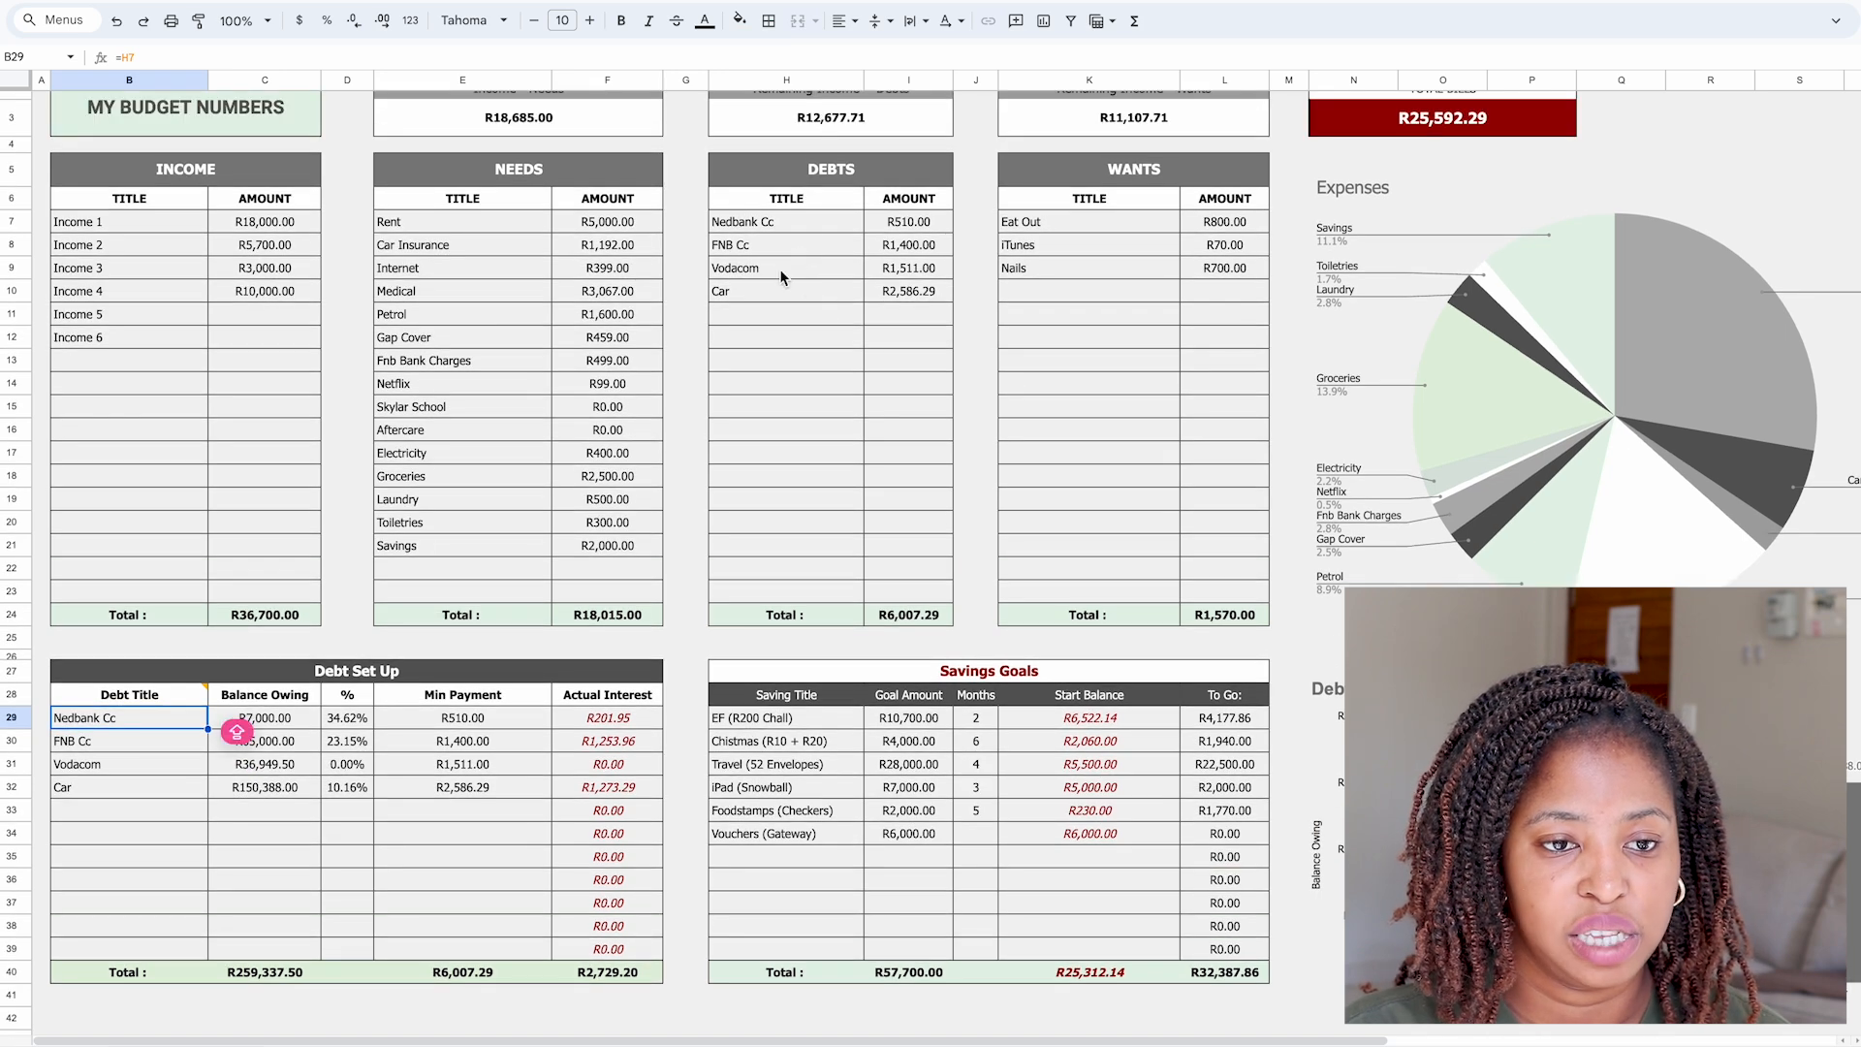
pyautogui.click(776, 229)
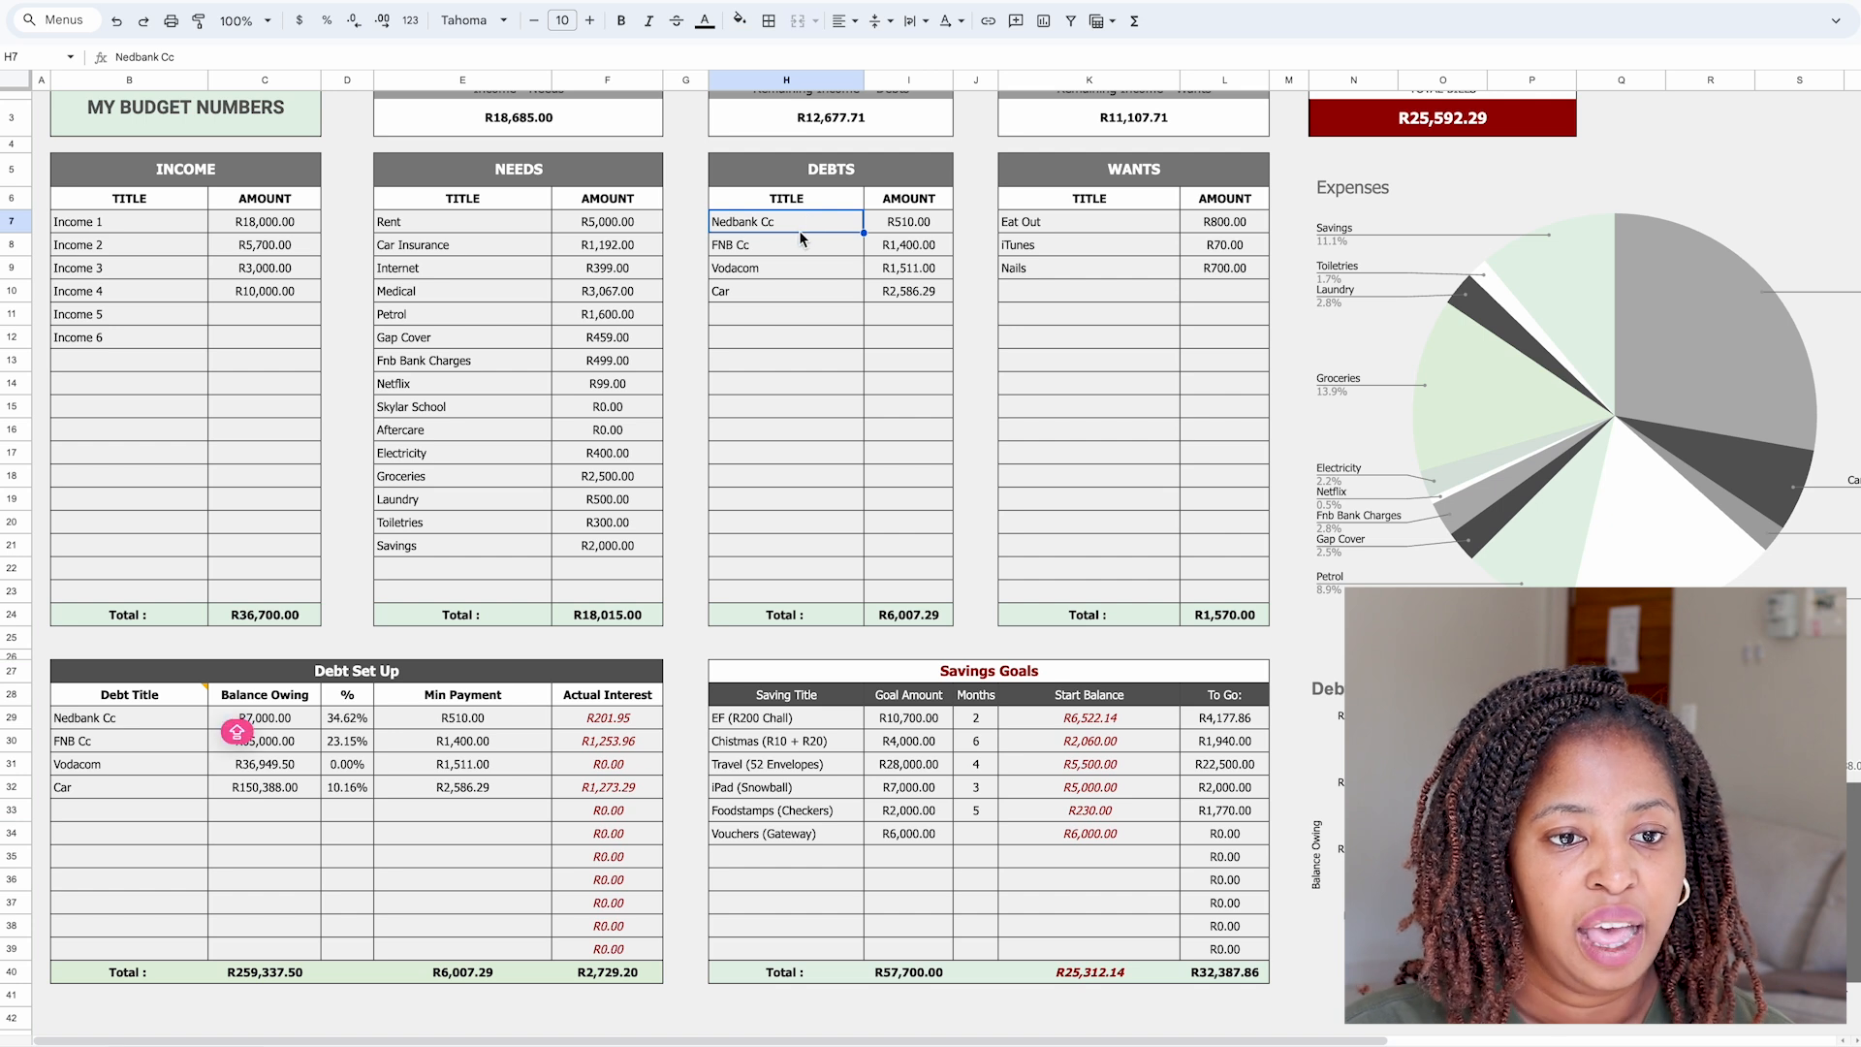
pyautogui.click(790, 316)
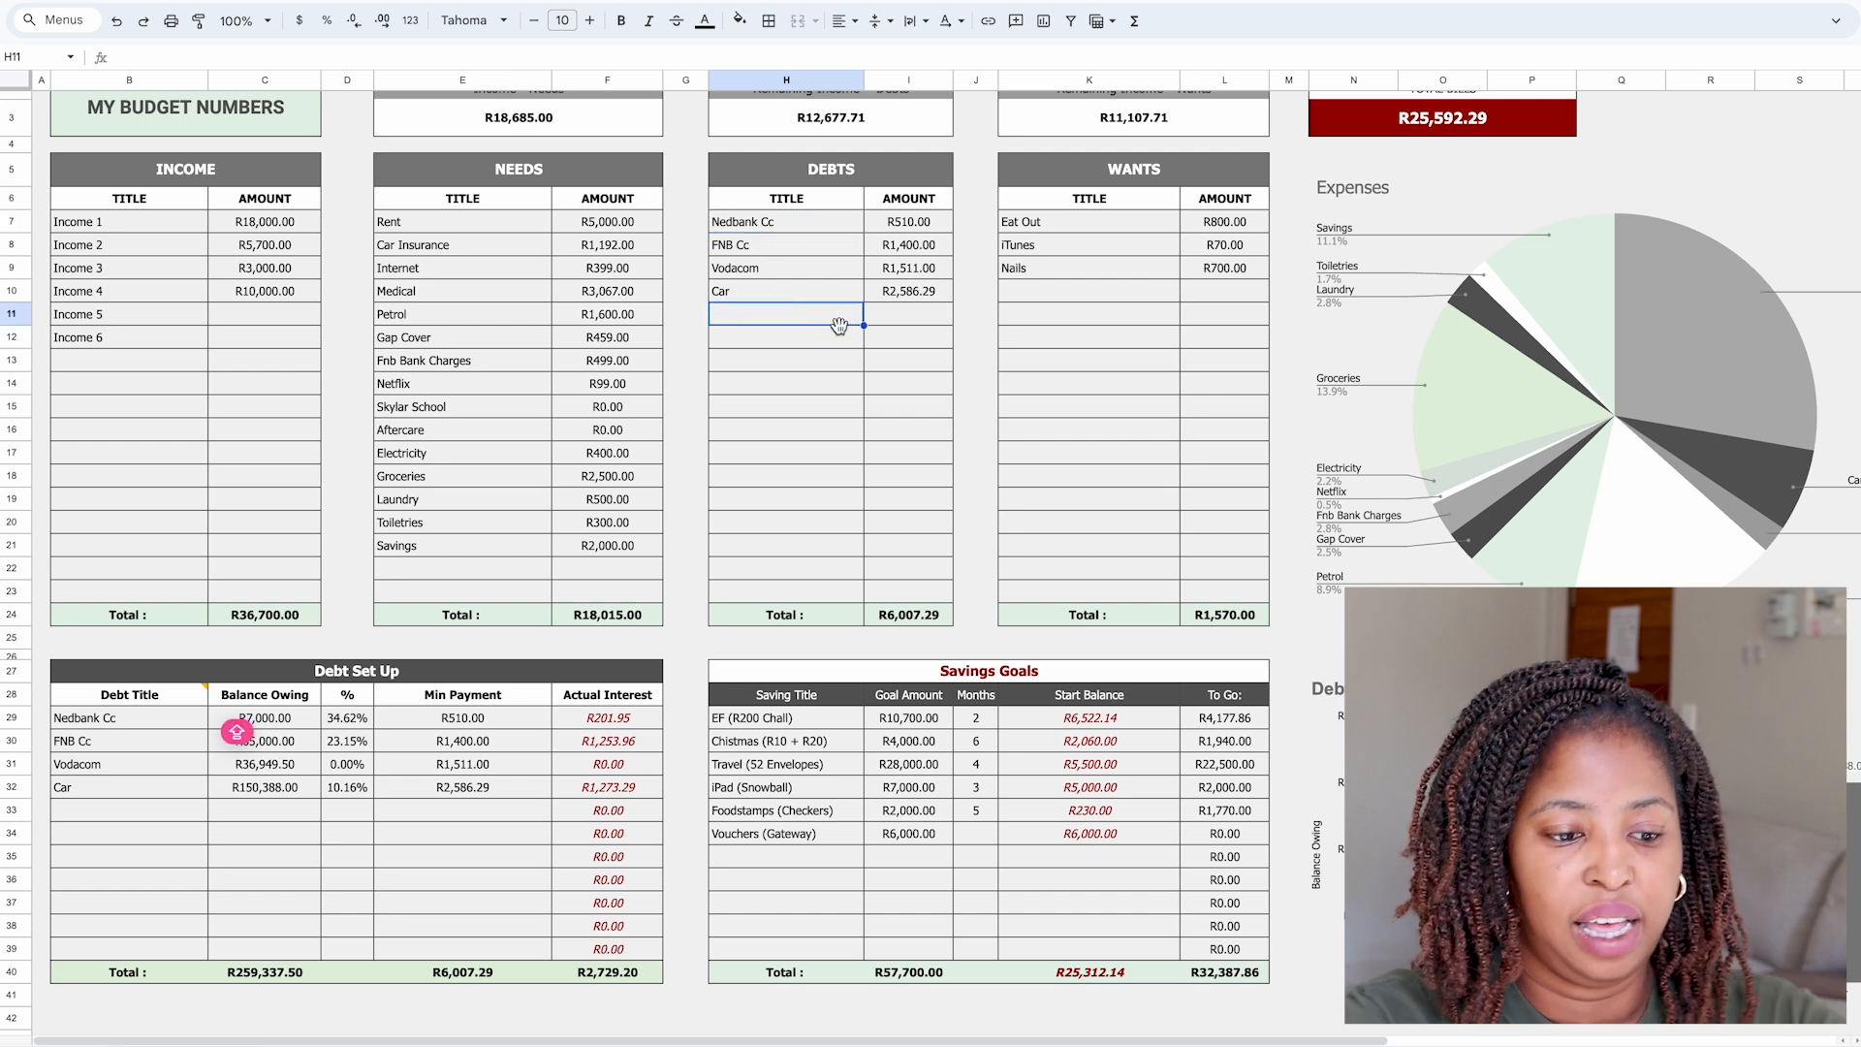
pyautogui.write('p')
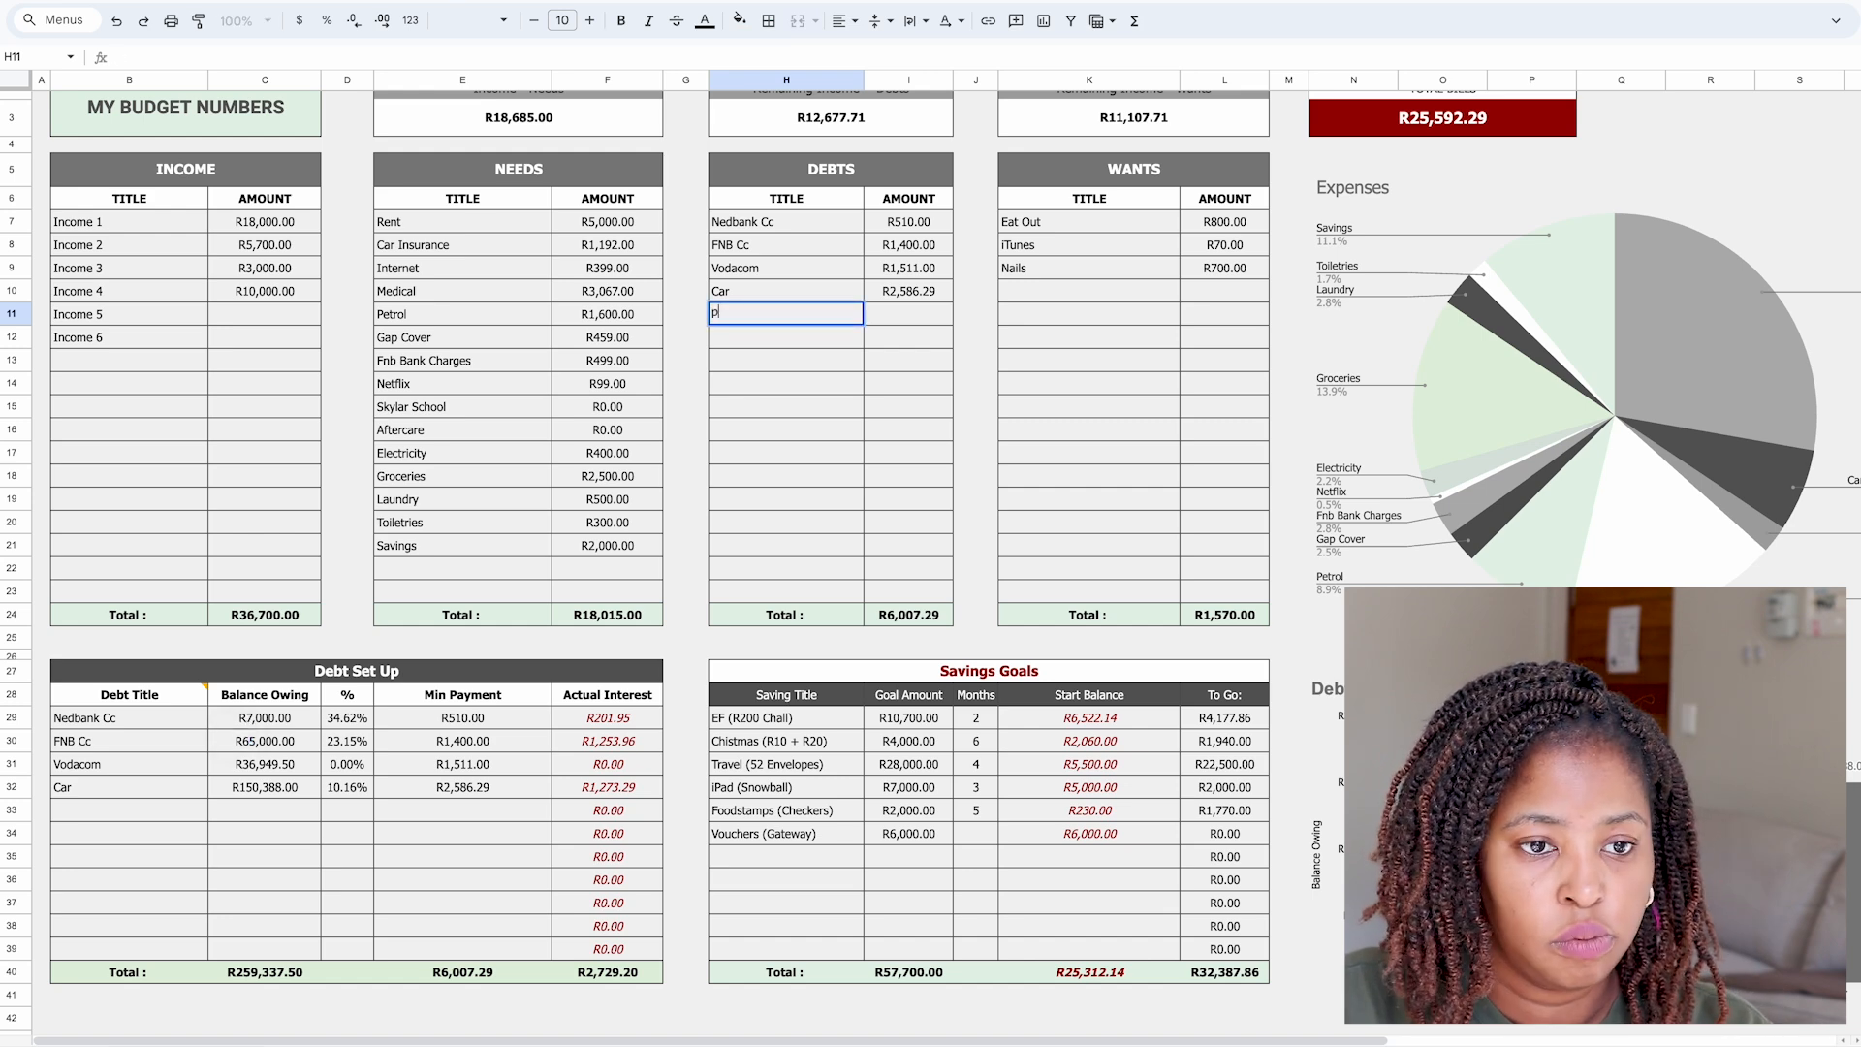
pyautogui.write('Pers')
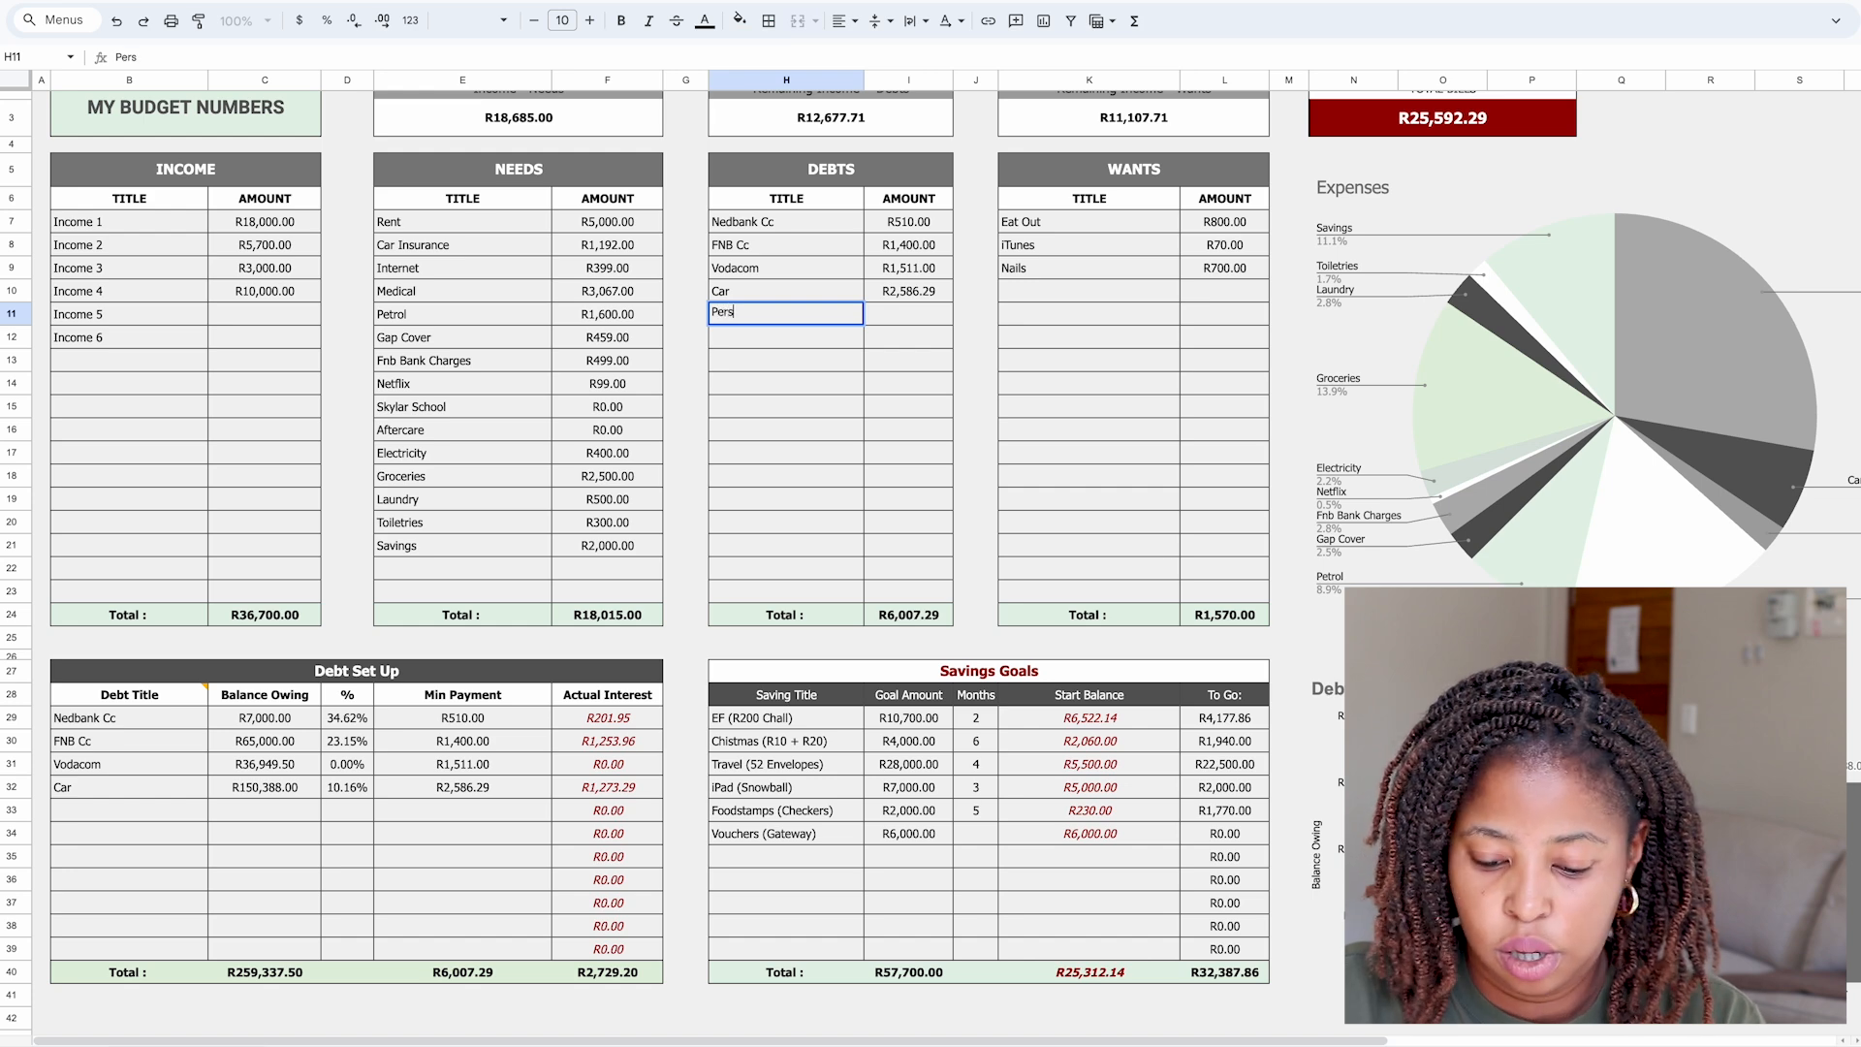
pyautogui.write('onal Loan')
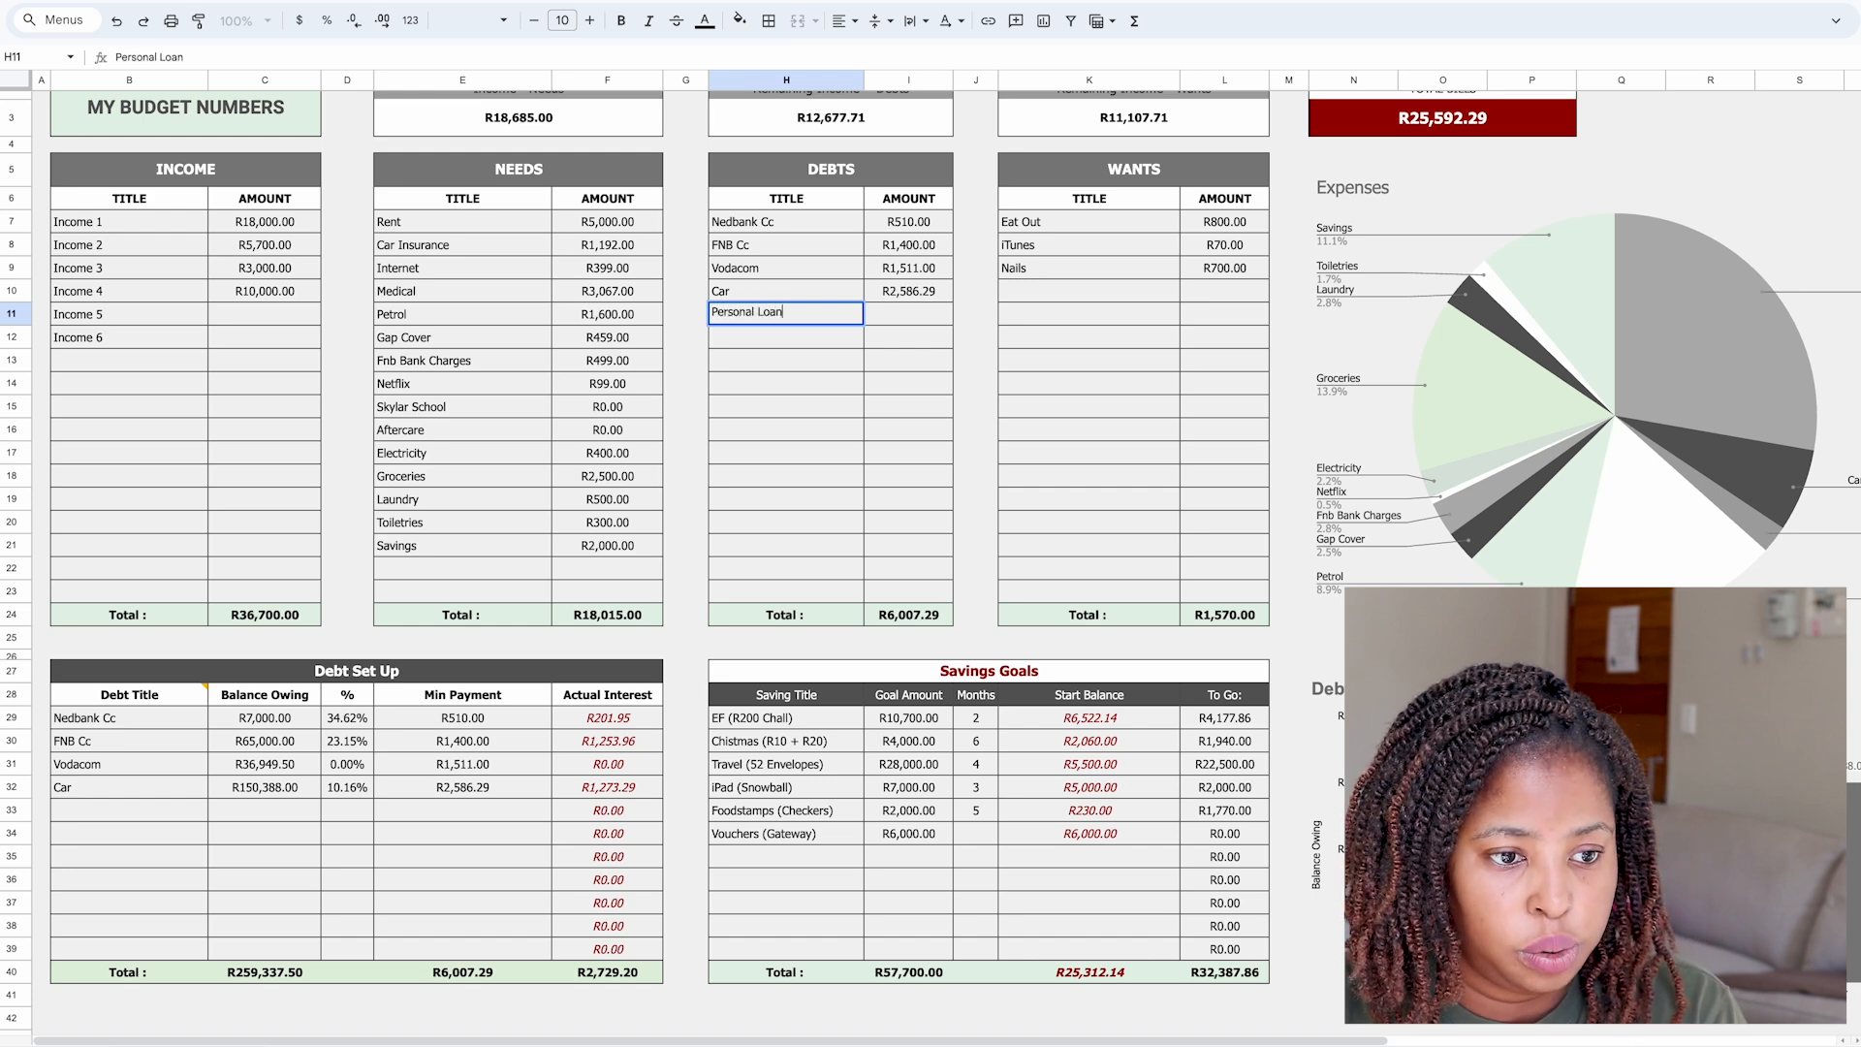
pyautogui.press('Tab')
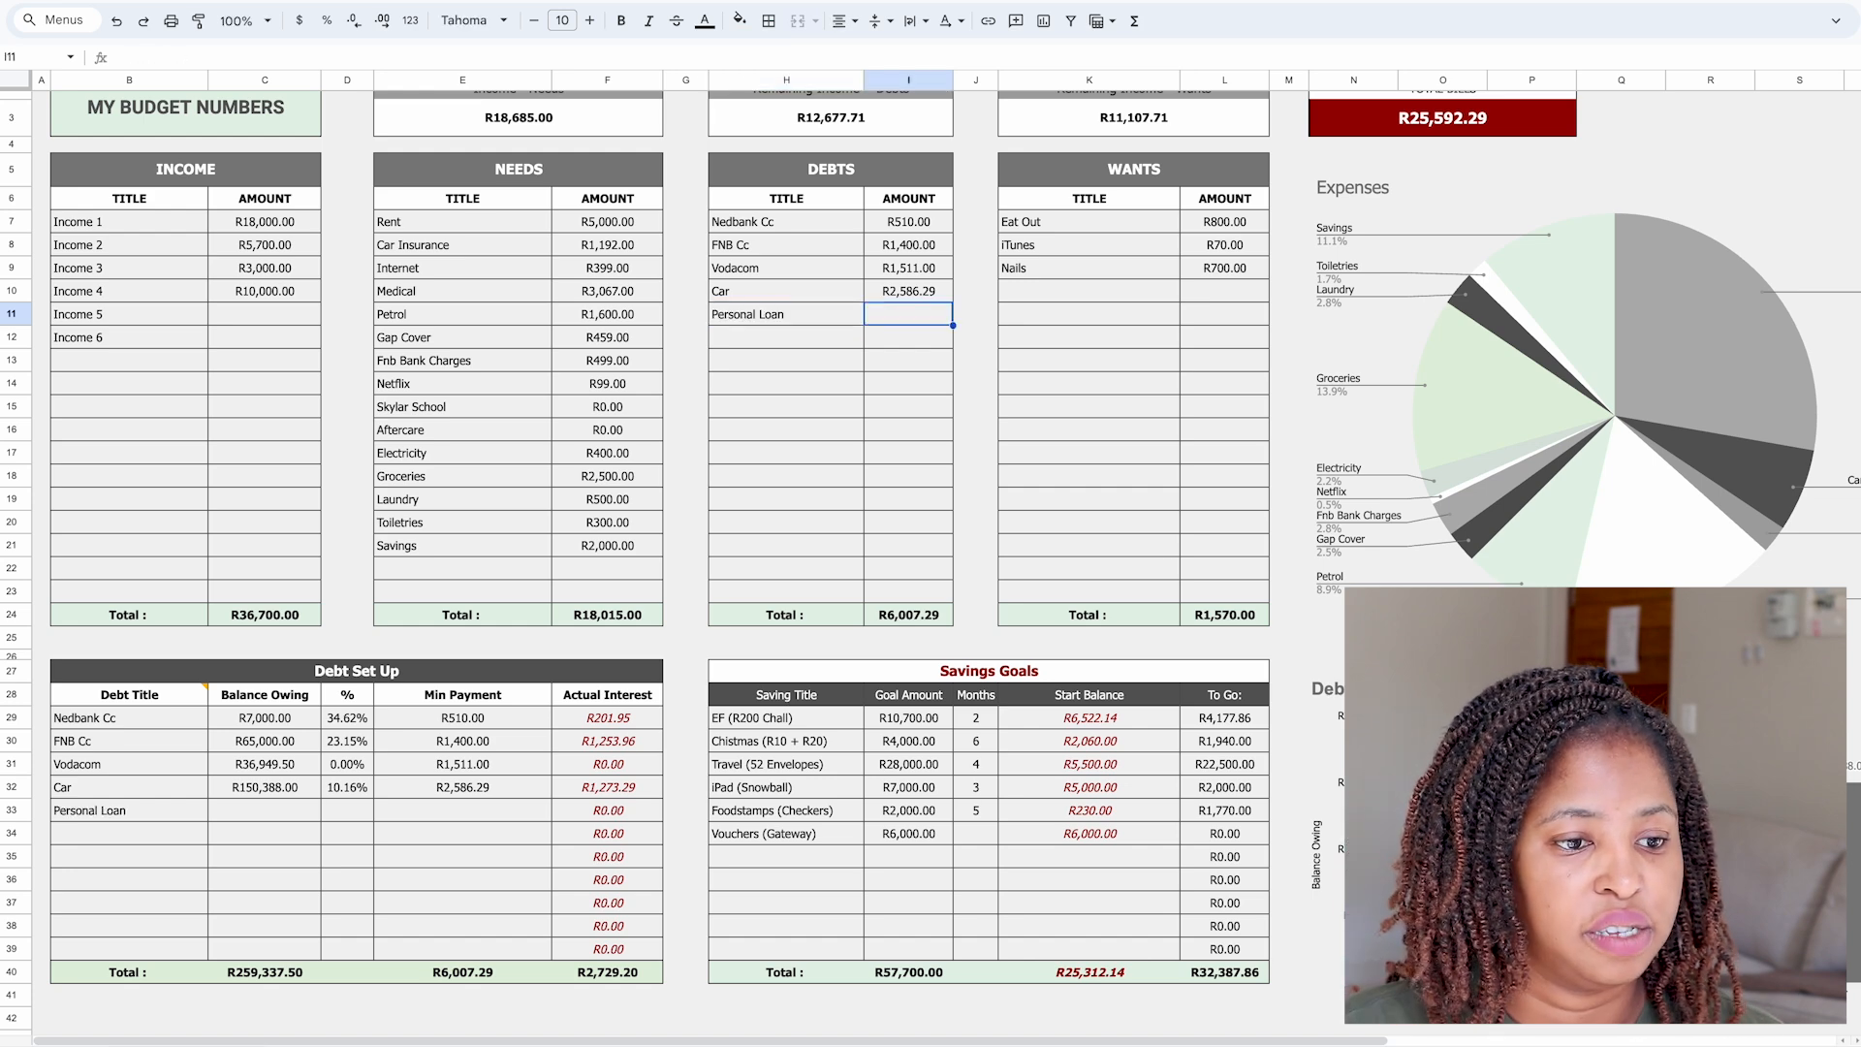
pyautogui.click(112, 833)
pyautogui.click(143, 811)
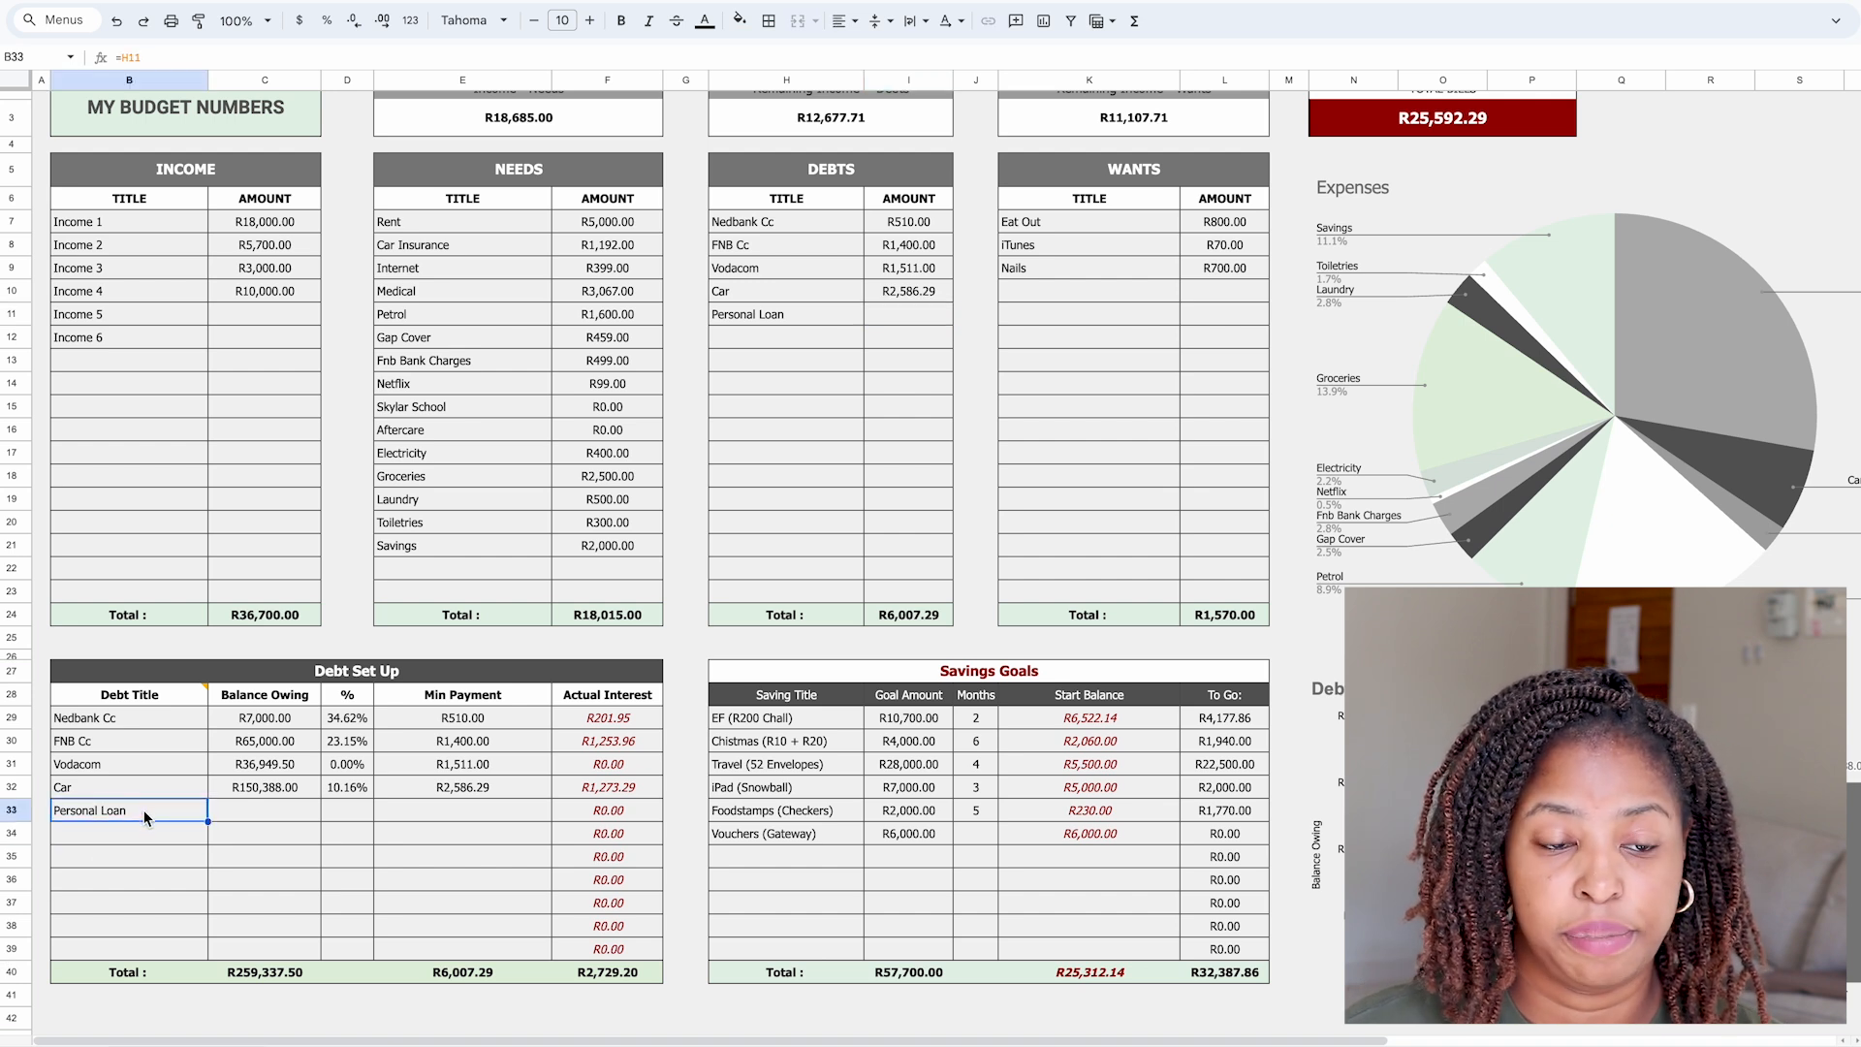
# Enter 3800 as the Personal Loan amount in the DEBTS table and check its linked minimum payment in Debt Set Up.
pyautogui.click(925, 314)
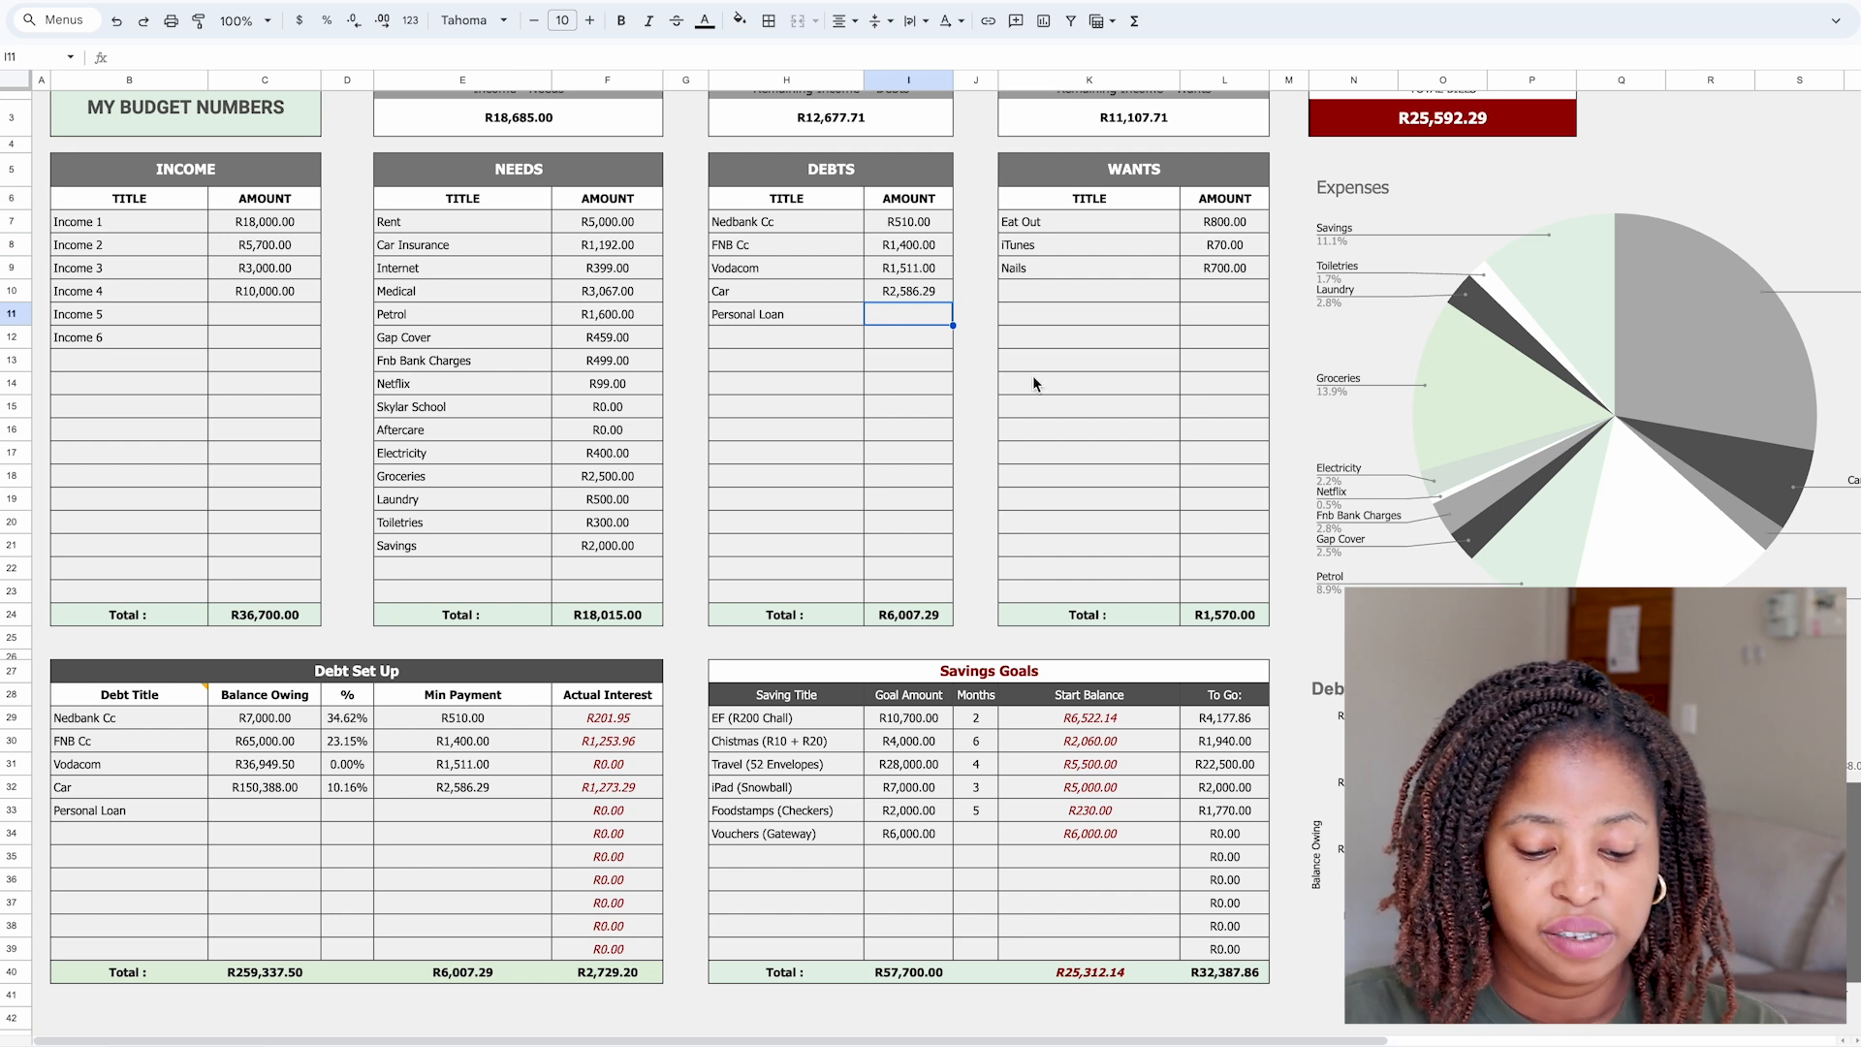
pyautogui.write('3800')
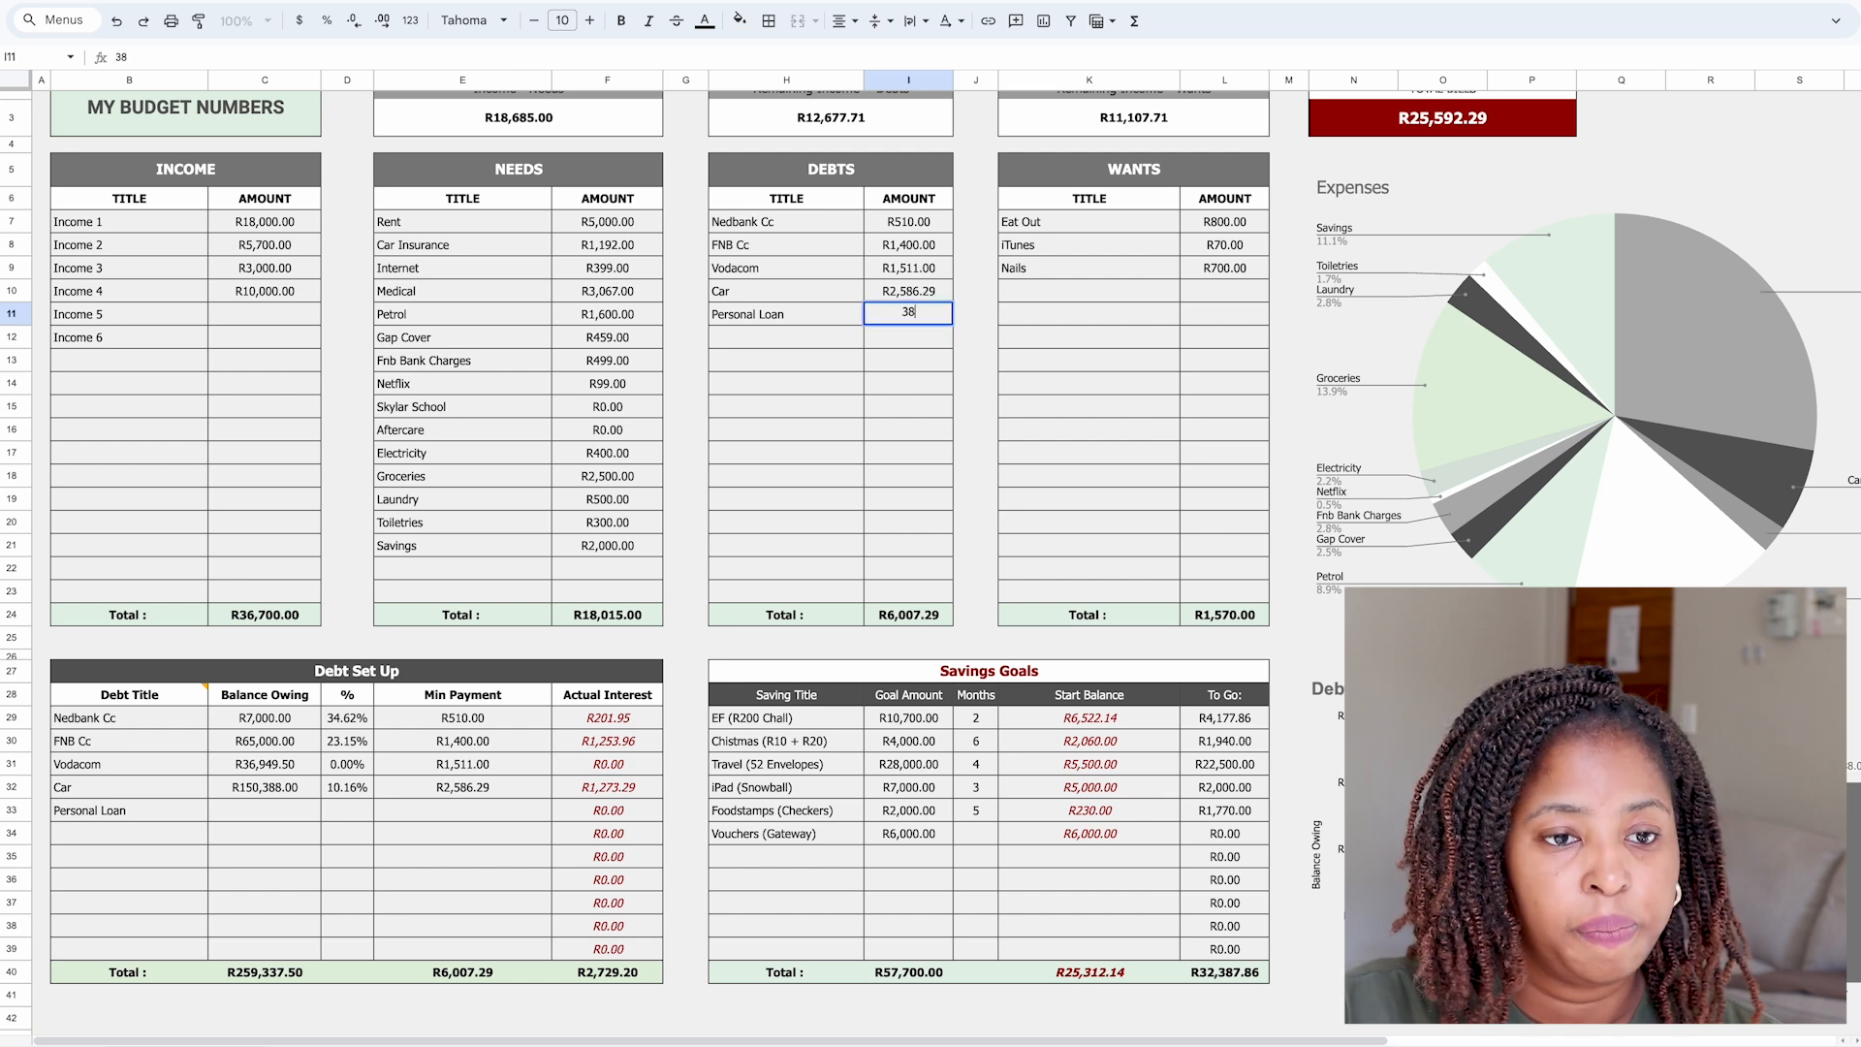
pyautogui.press('Tab')
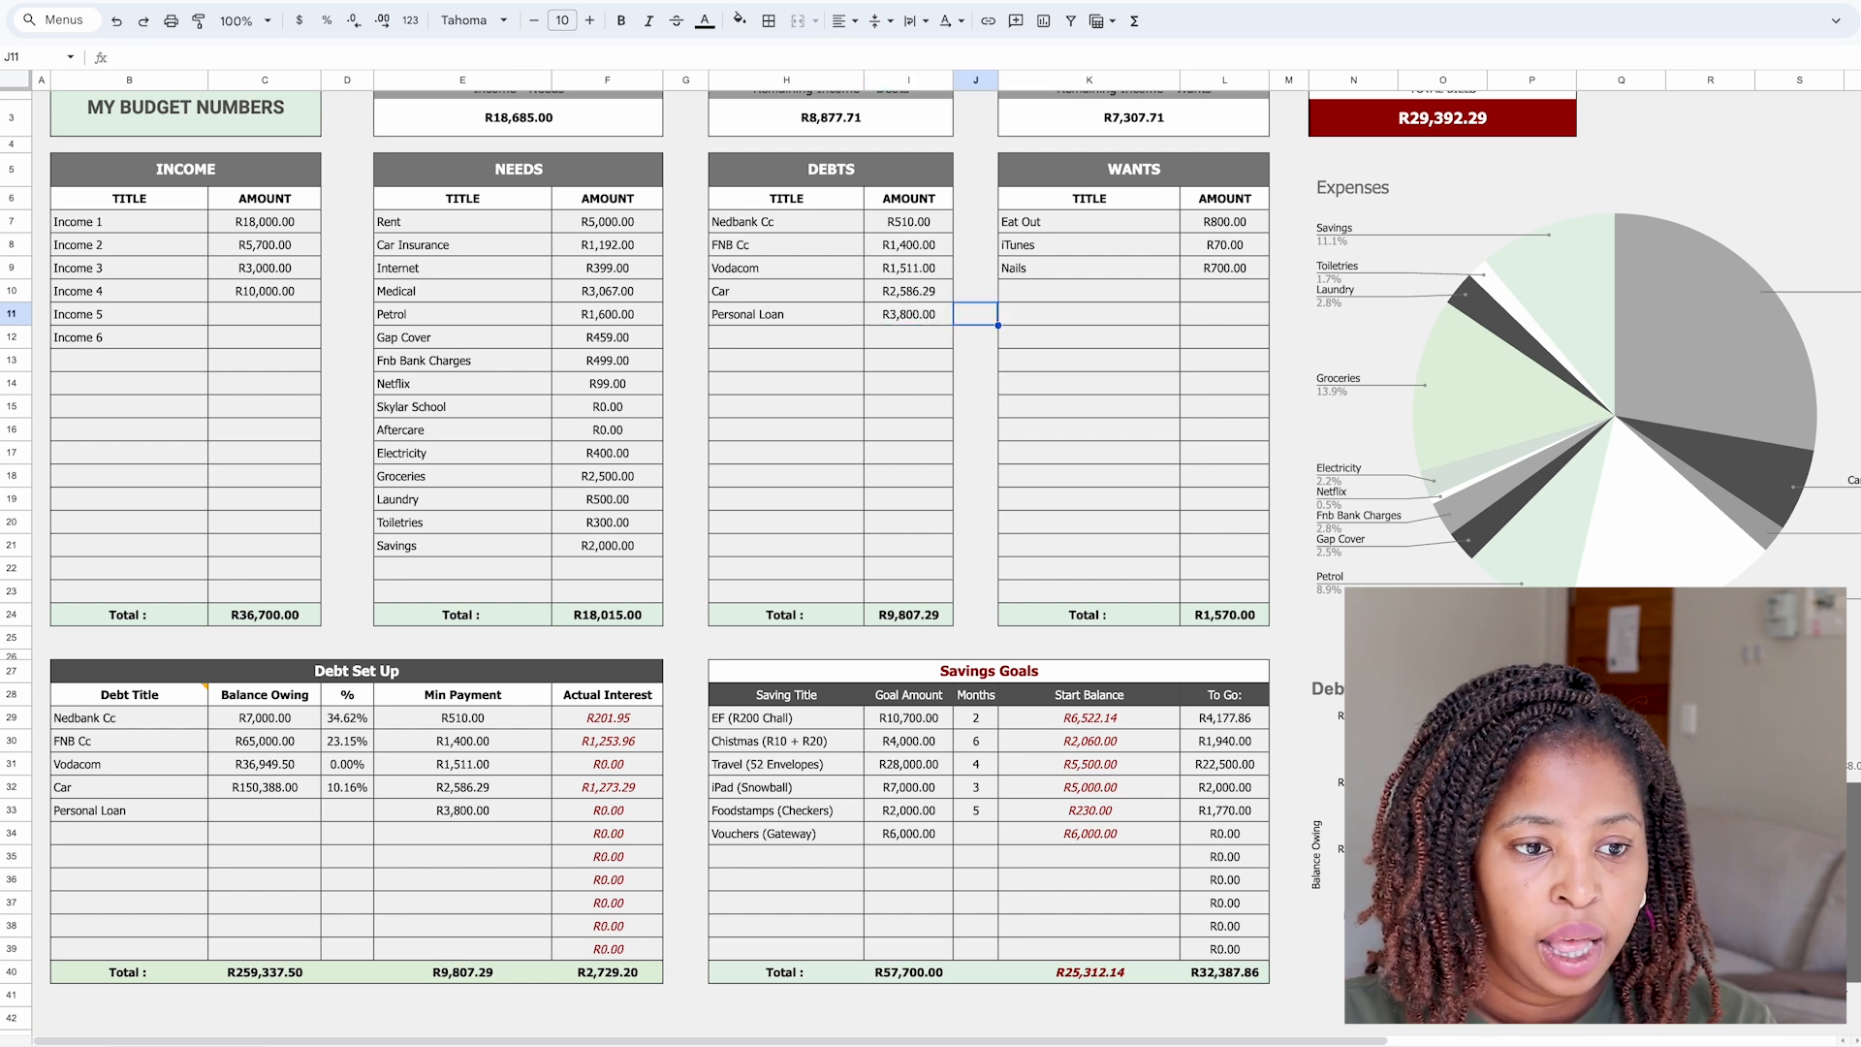
pyautogui.click(485, 812)
# Enter a balance owing of 98000 and an interest rate of 19% for the Personal Loan in the Debt Set Up table.
pyautogui.click(272, 822)
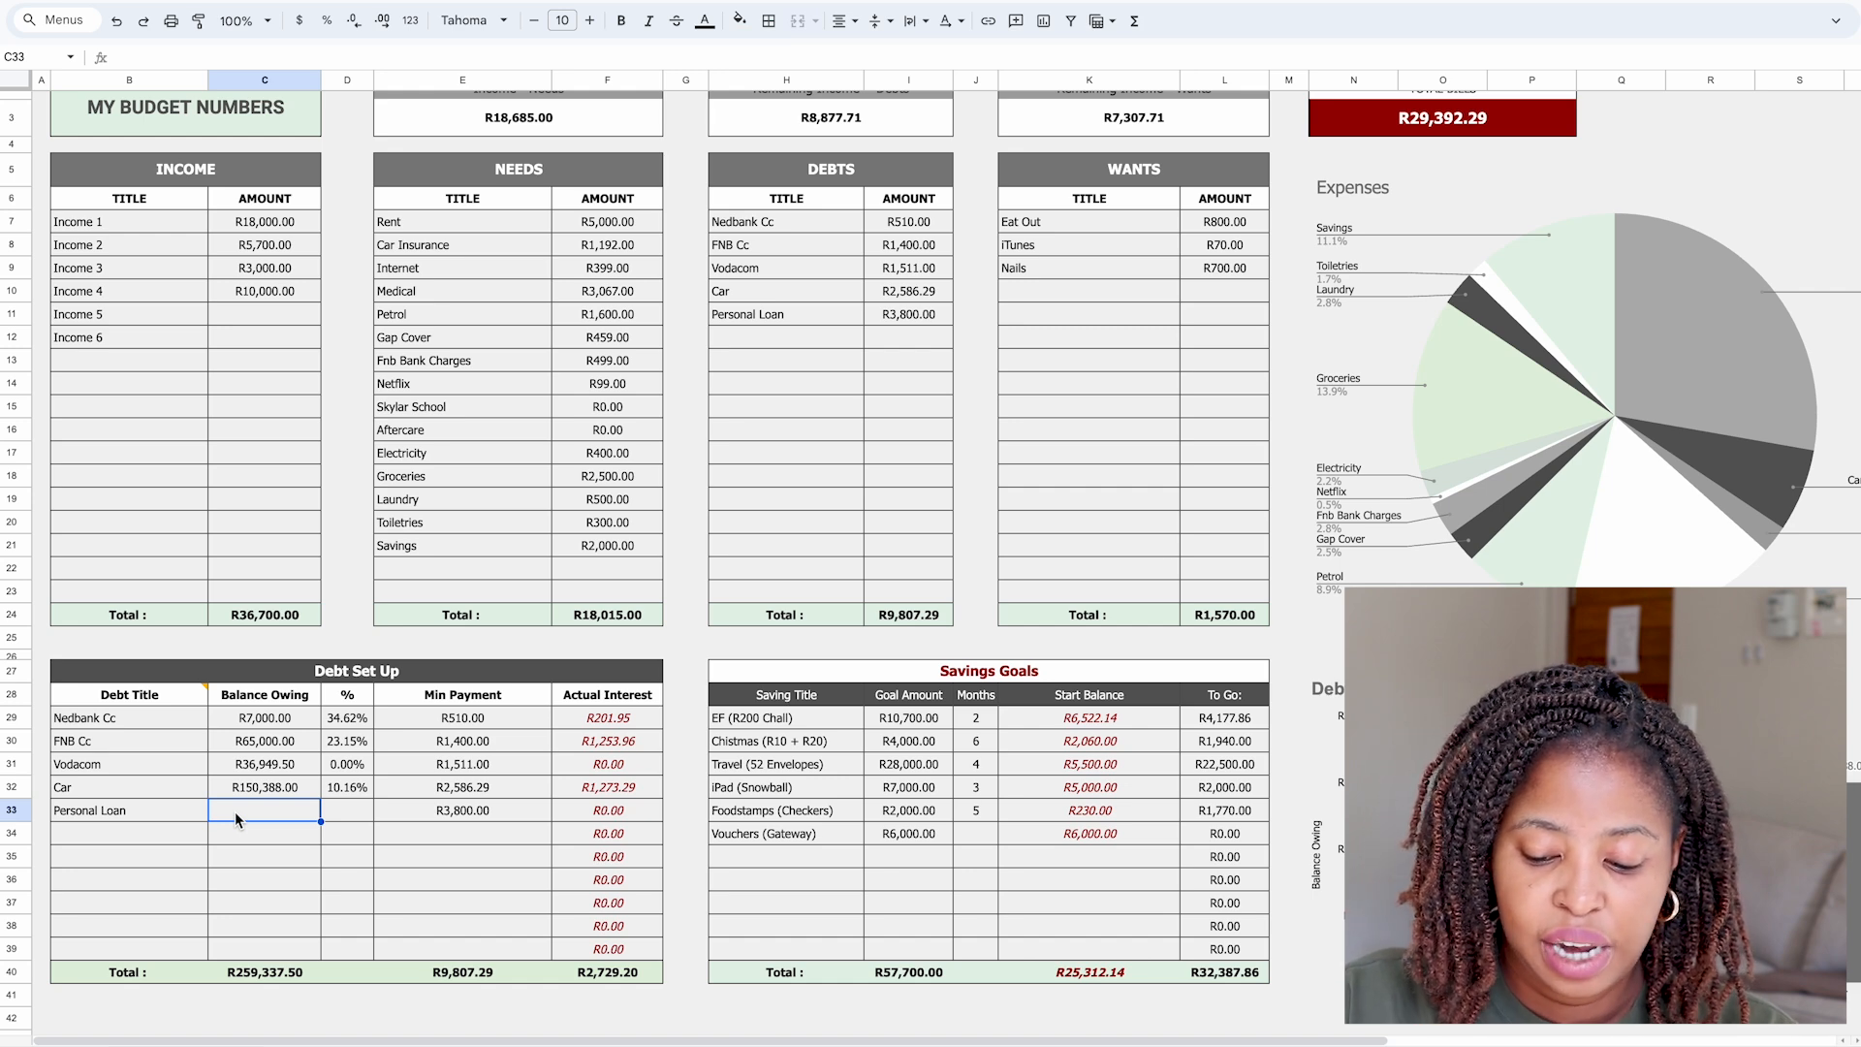
pyautogui.write('0')
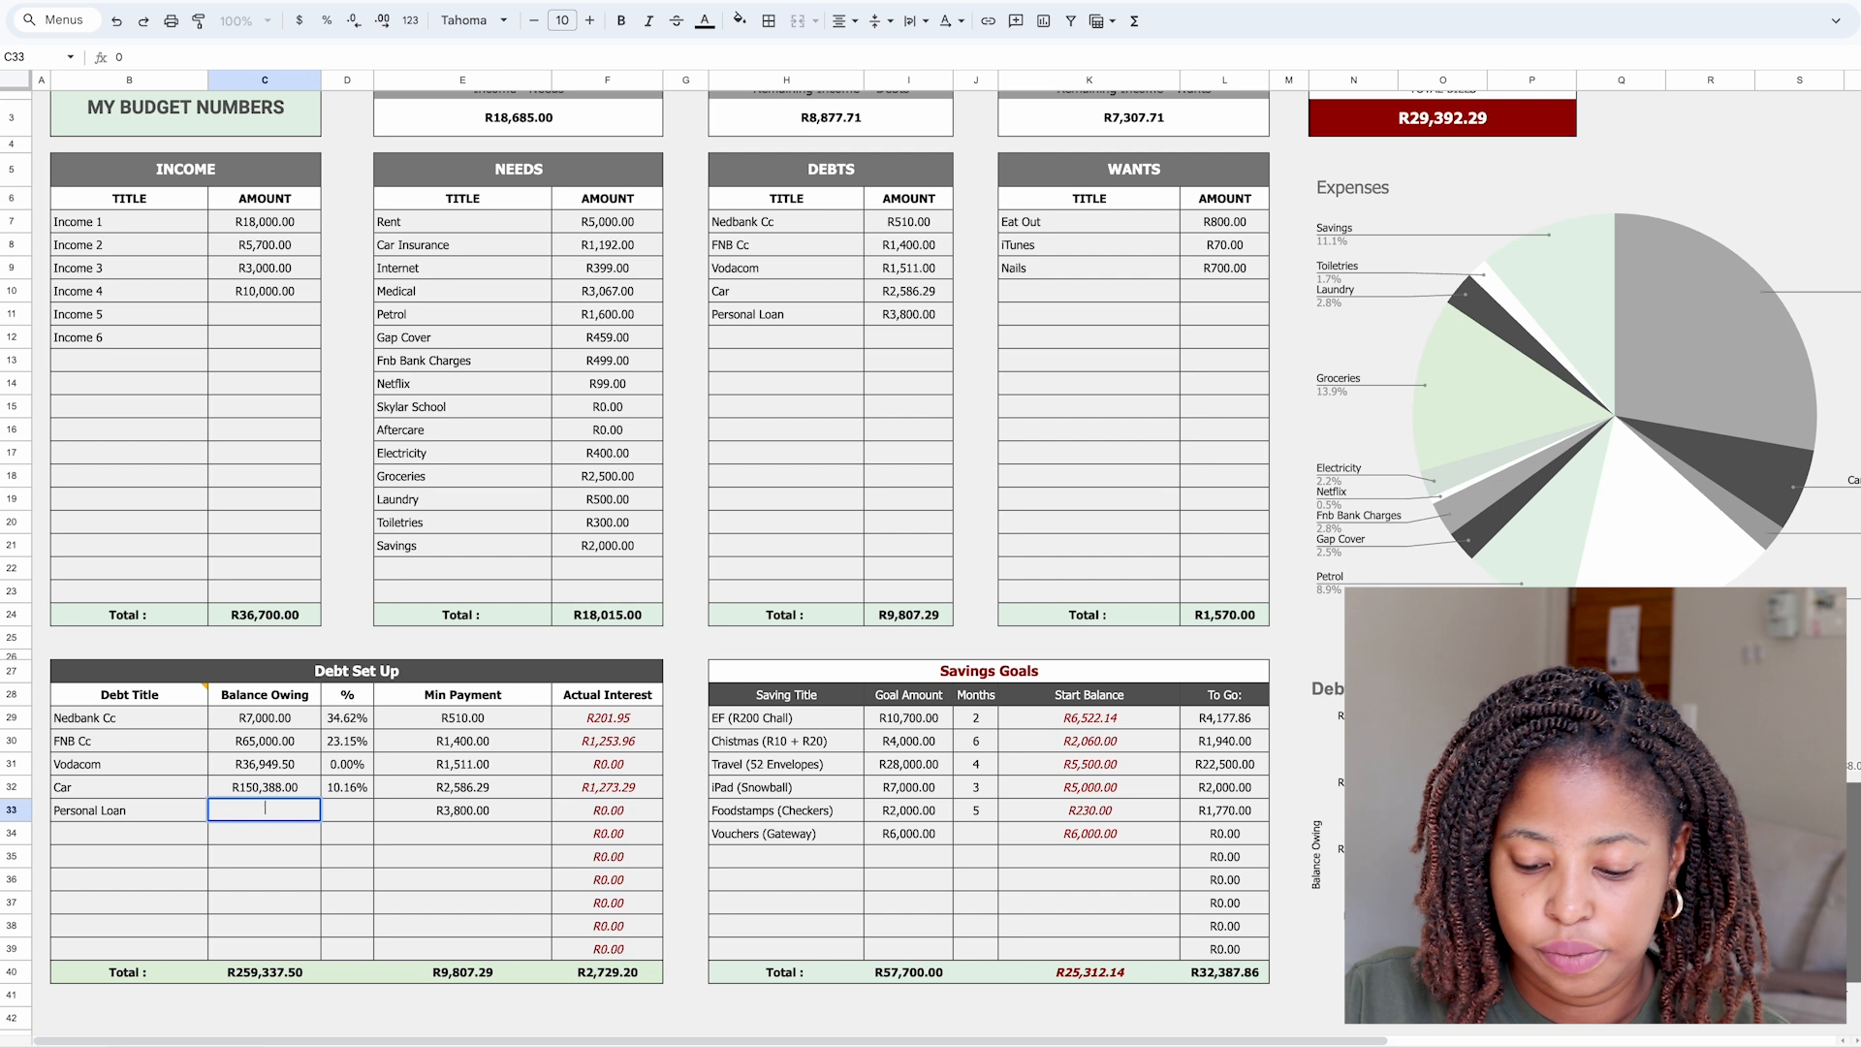
pyautogui.write('98000')
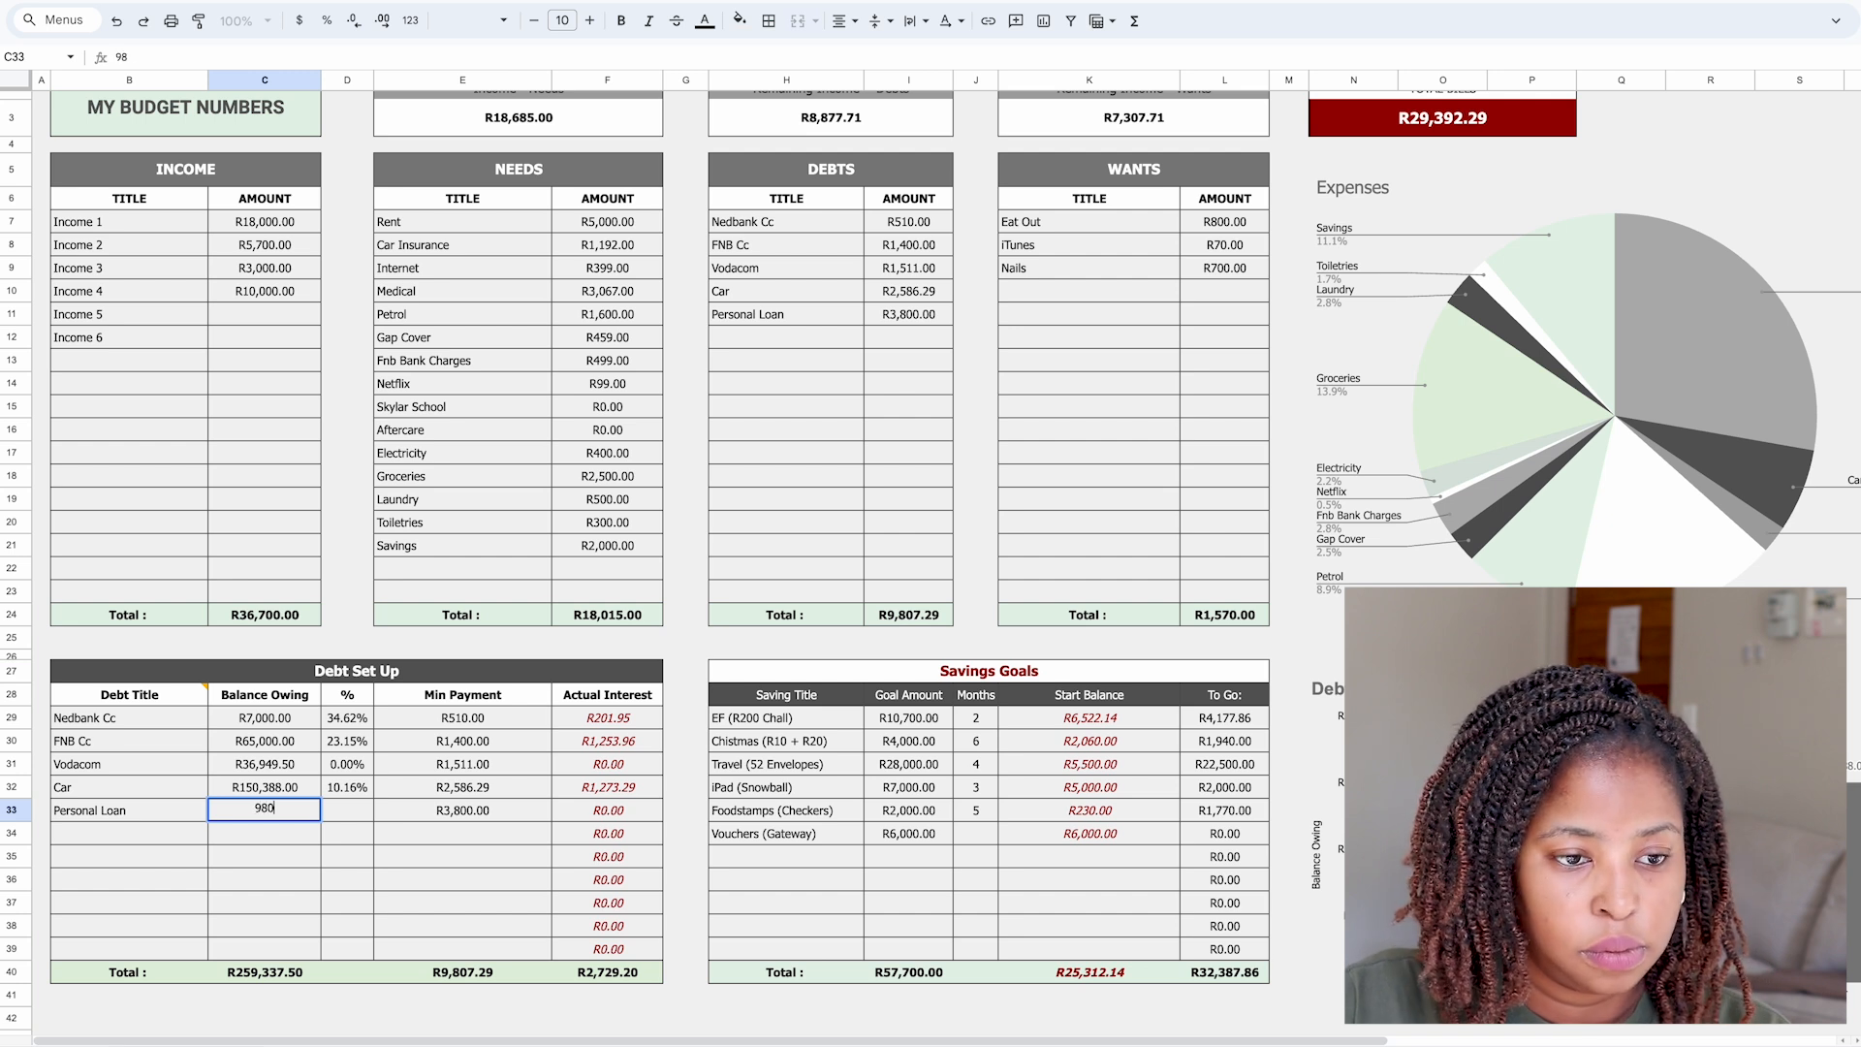
pyautogui.press('Tab')
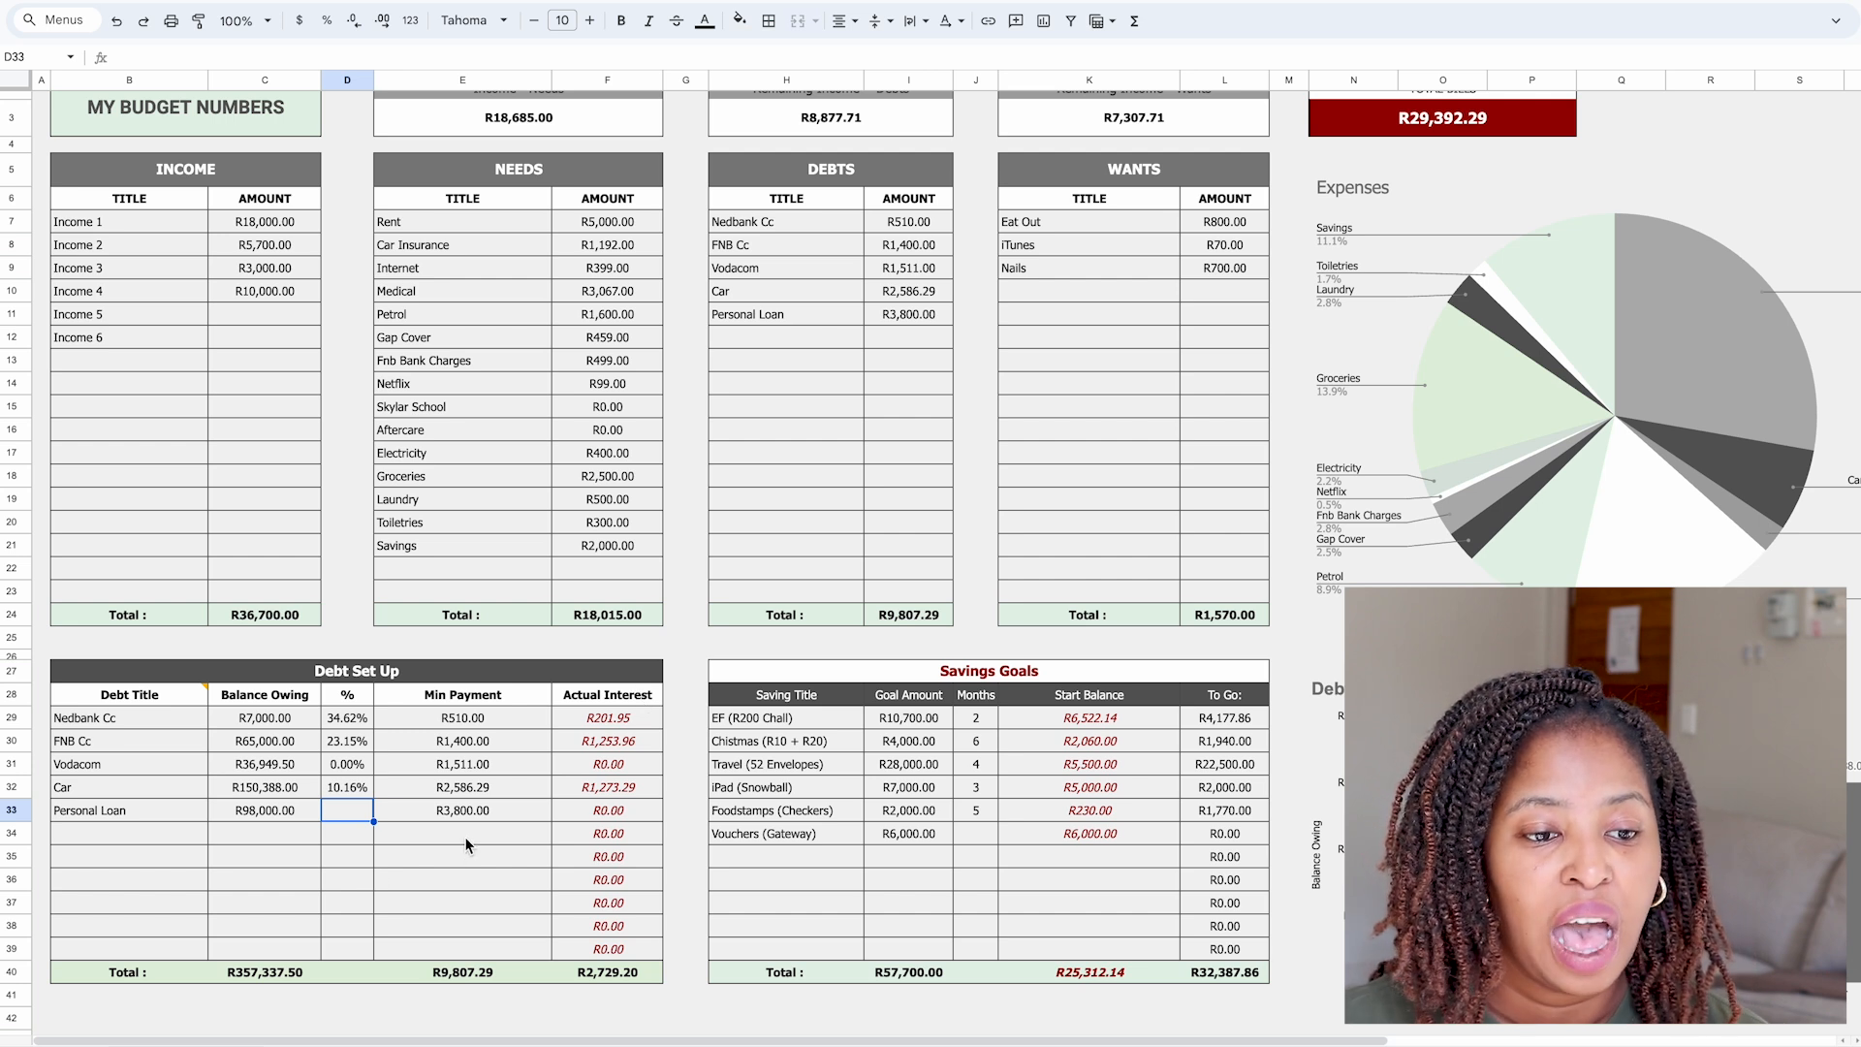
pyautogui.click(489, 815)
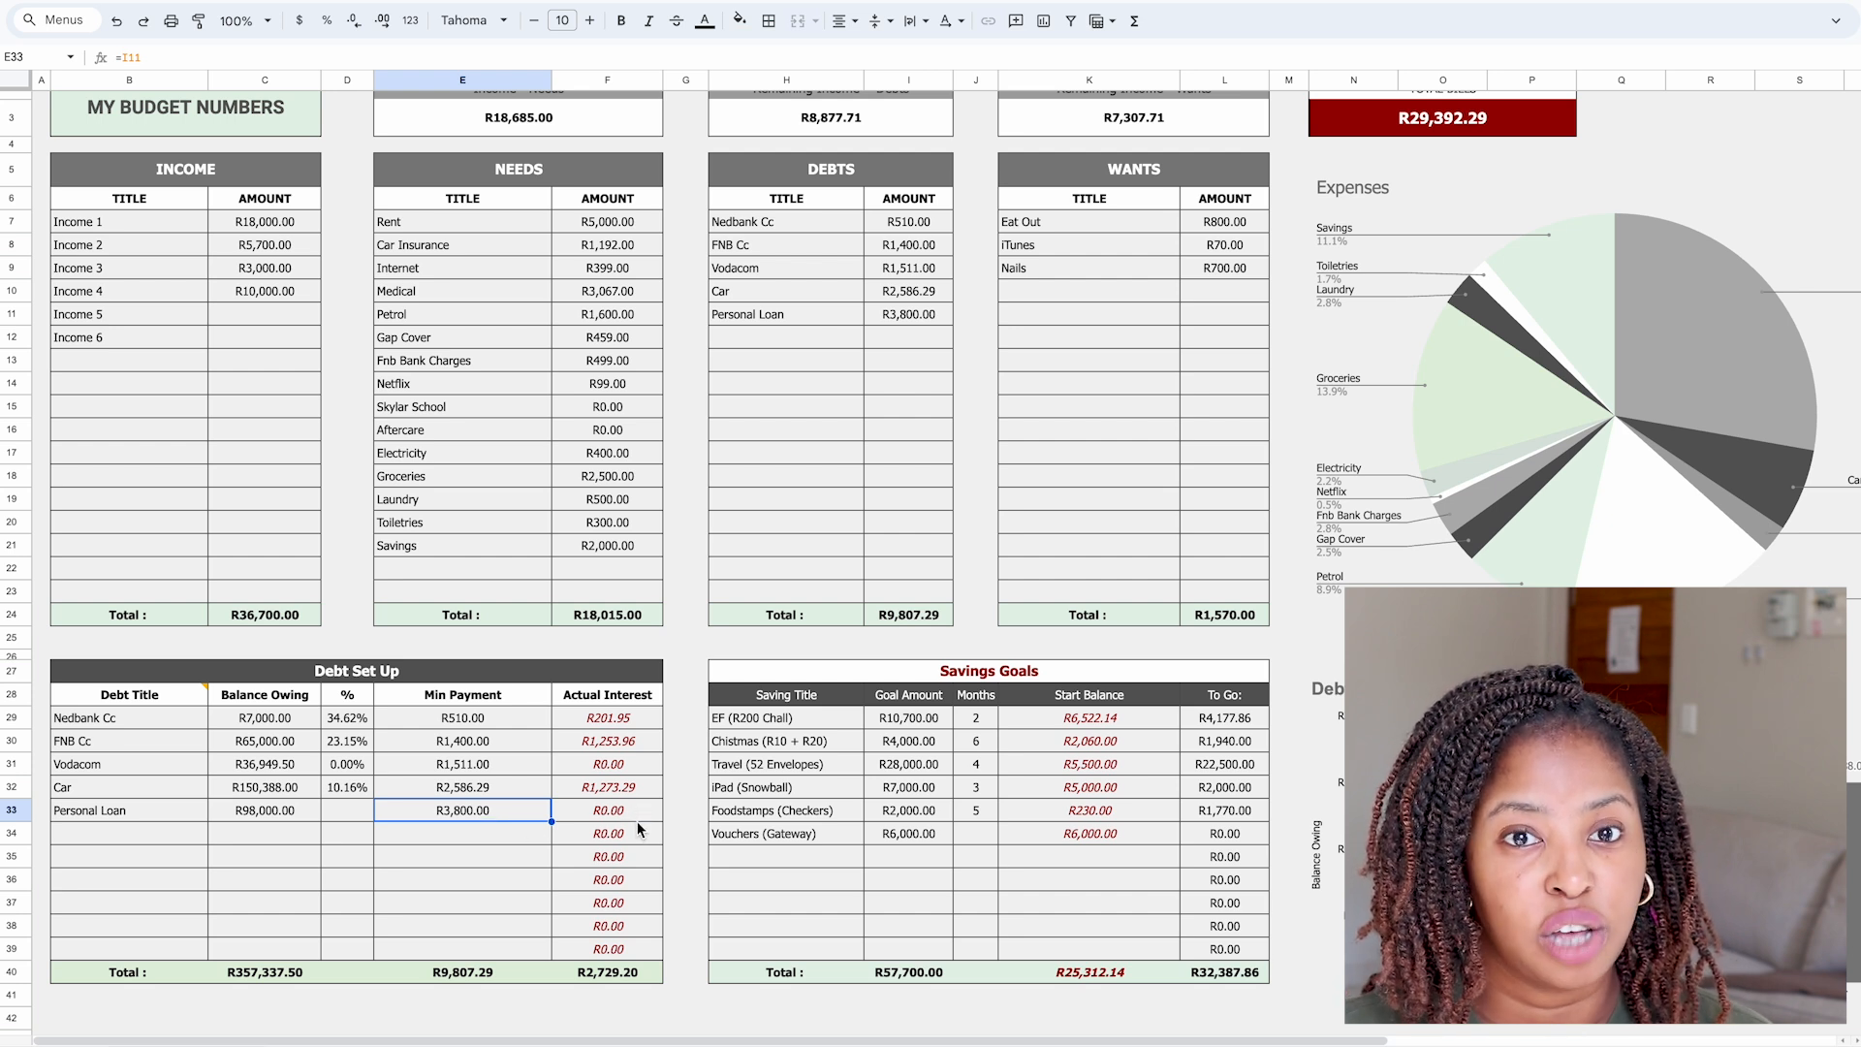
pyautogui.click(361, 819)
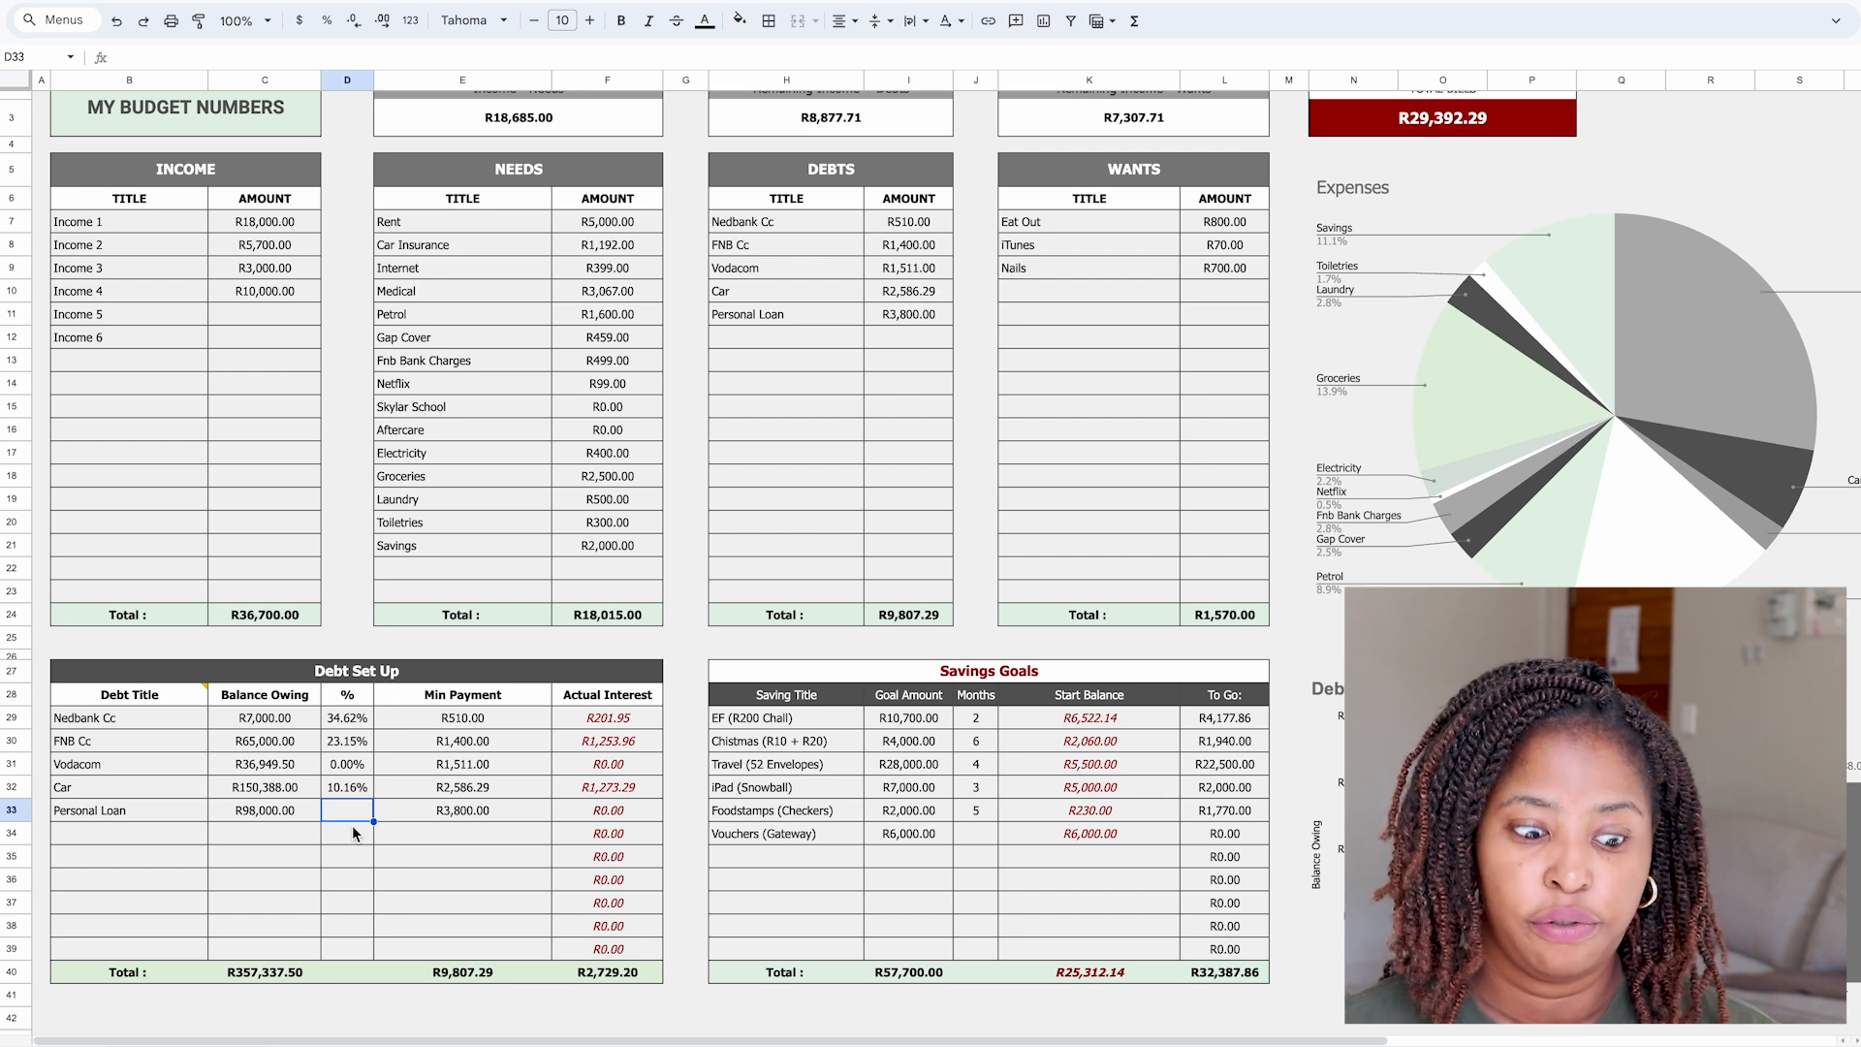
pyautogui.write('19%')
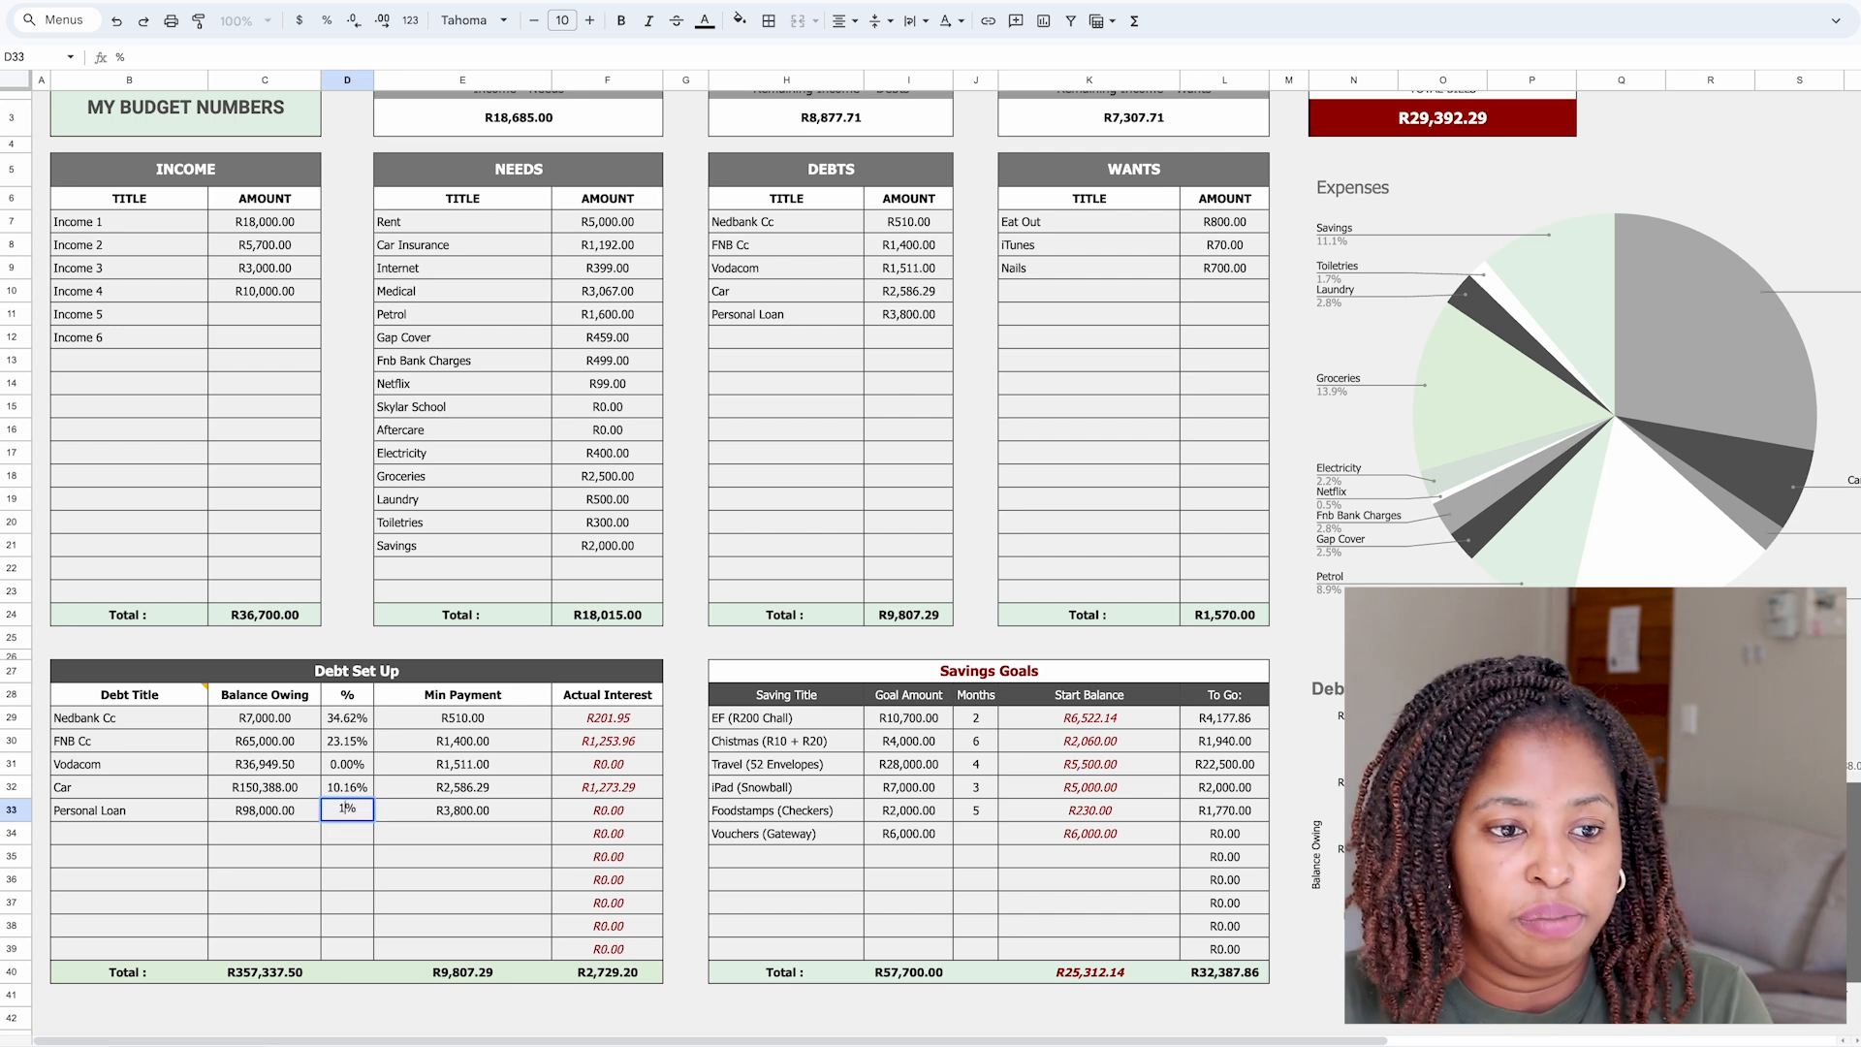
pyautogui.press('Tab')
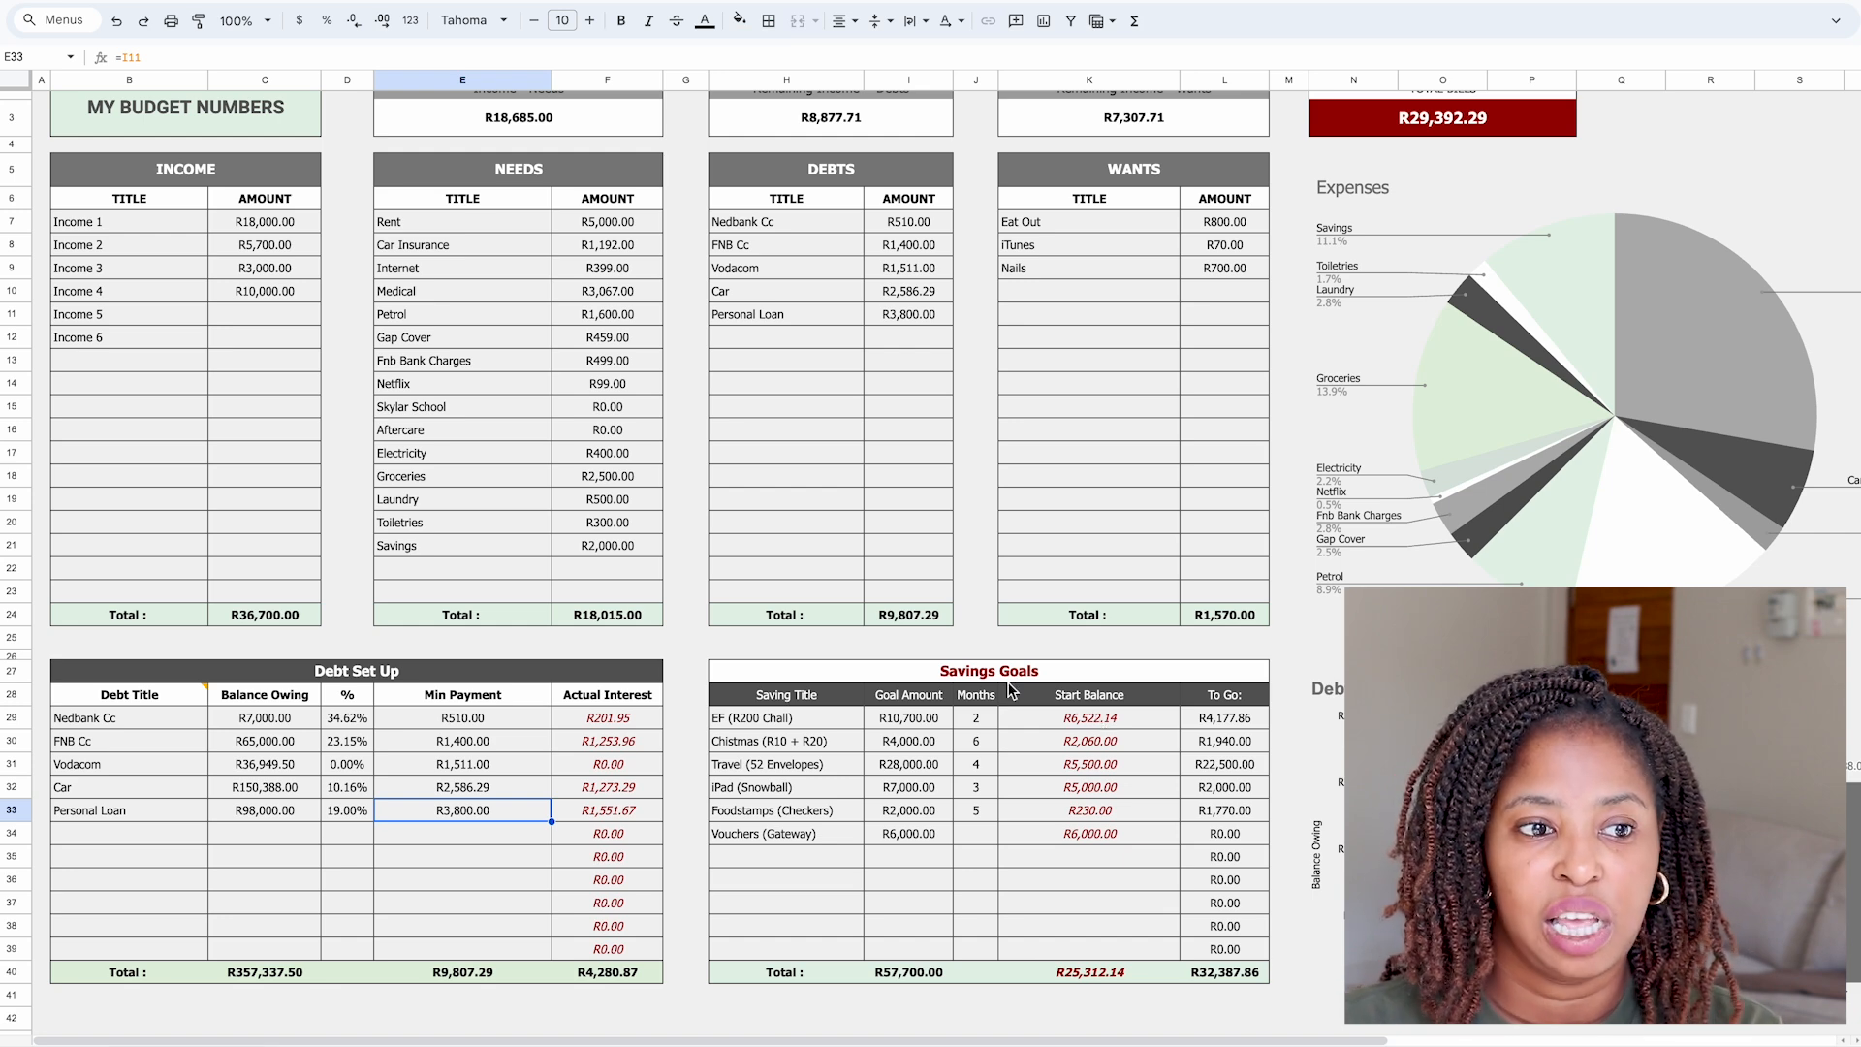
# Switch to the Debt Reduction Tracker sheet and inspect the Debt Title note and the formulas behind the Nedbank Cc and Personal Loan titles.
pyautogui.scroll(-1, 1010, 687)
pyautogui.scroll(2, 1008, 690)
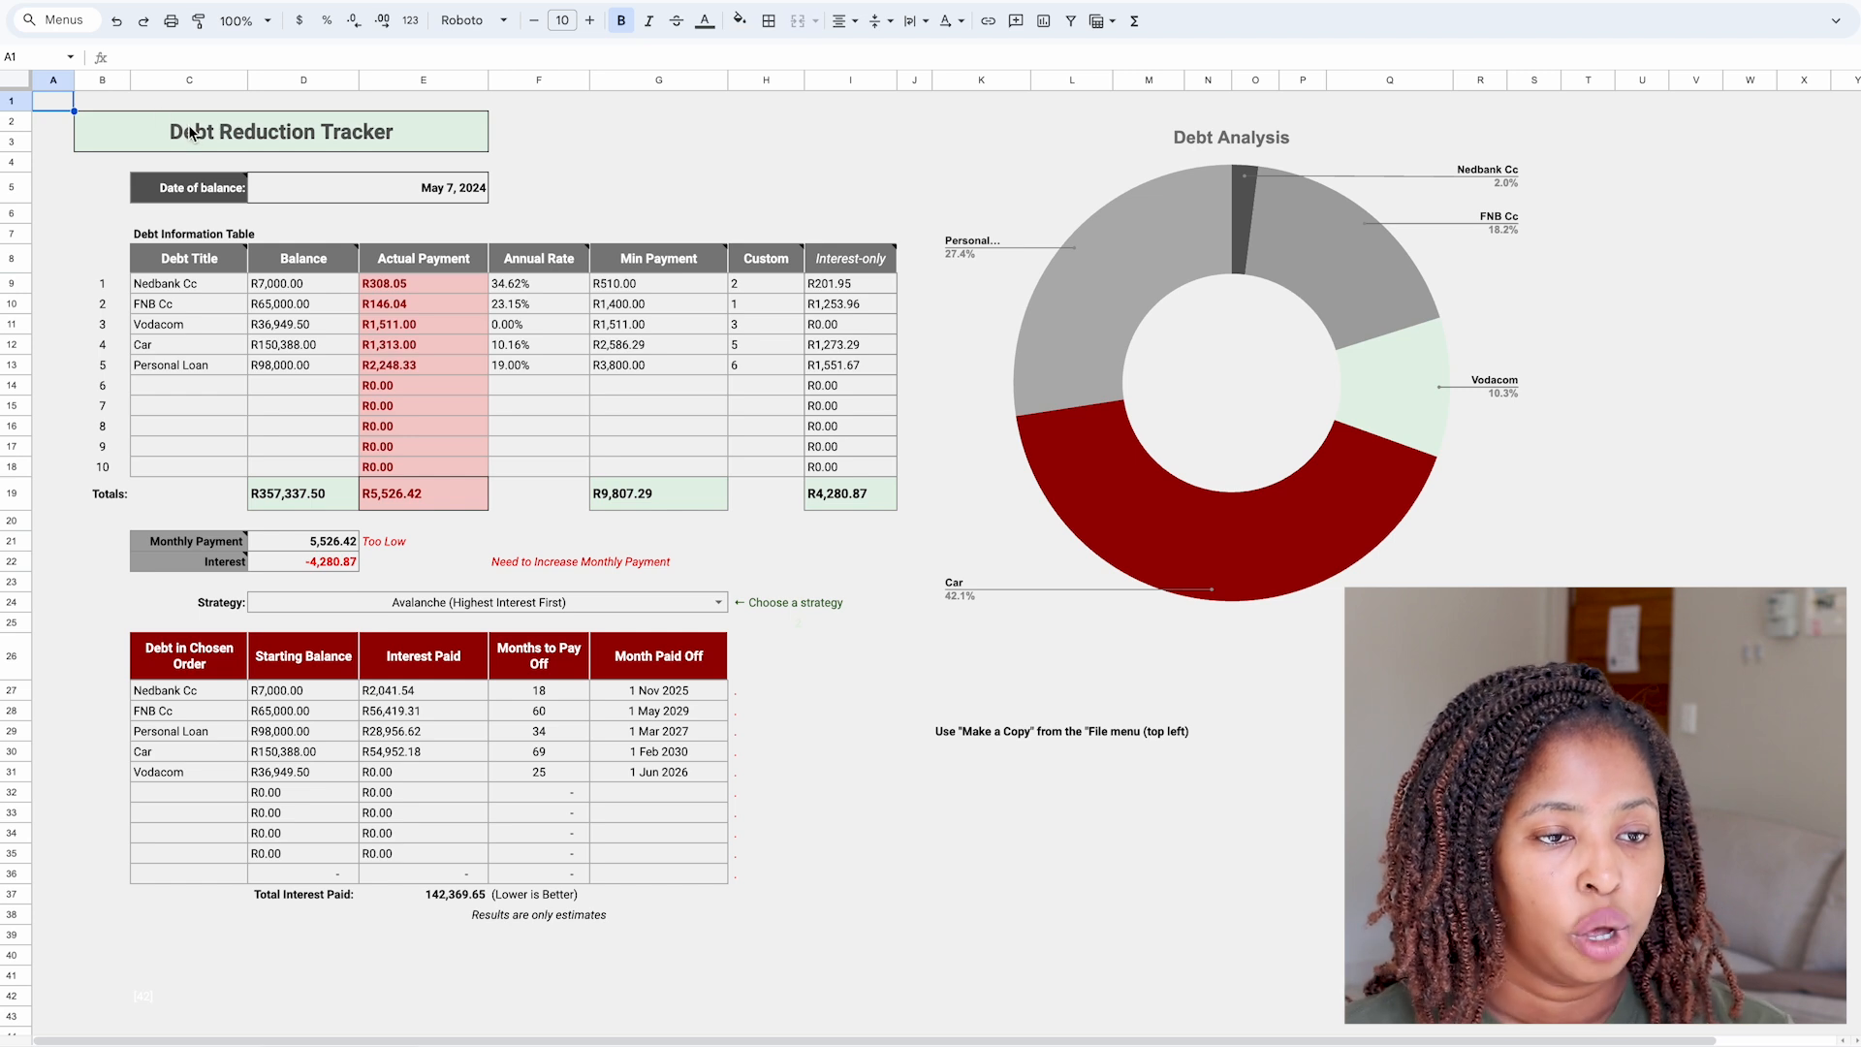
pyautogui.click(171, 285)
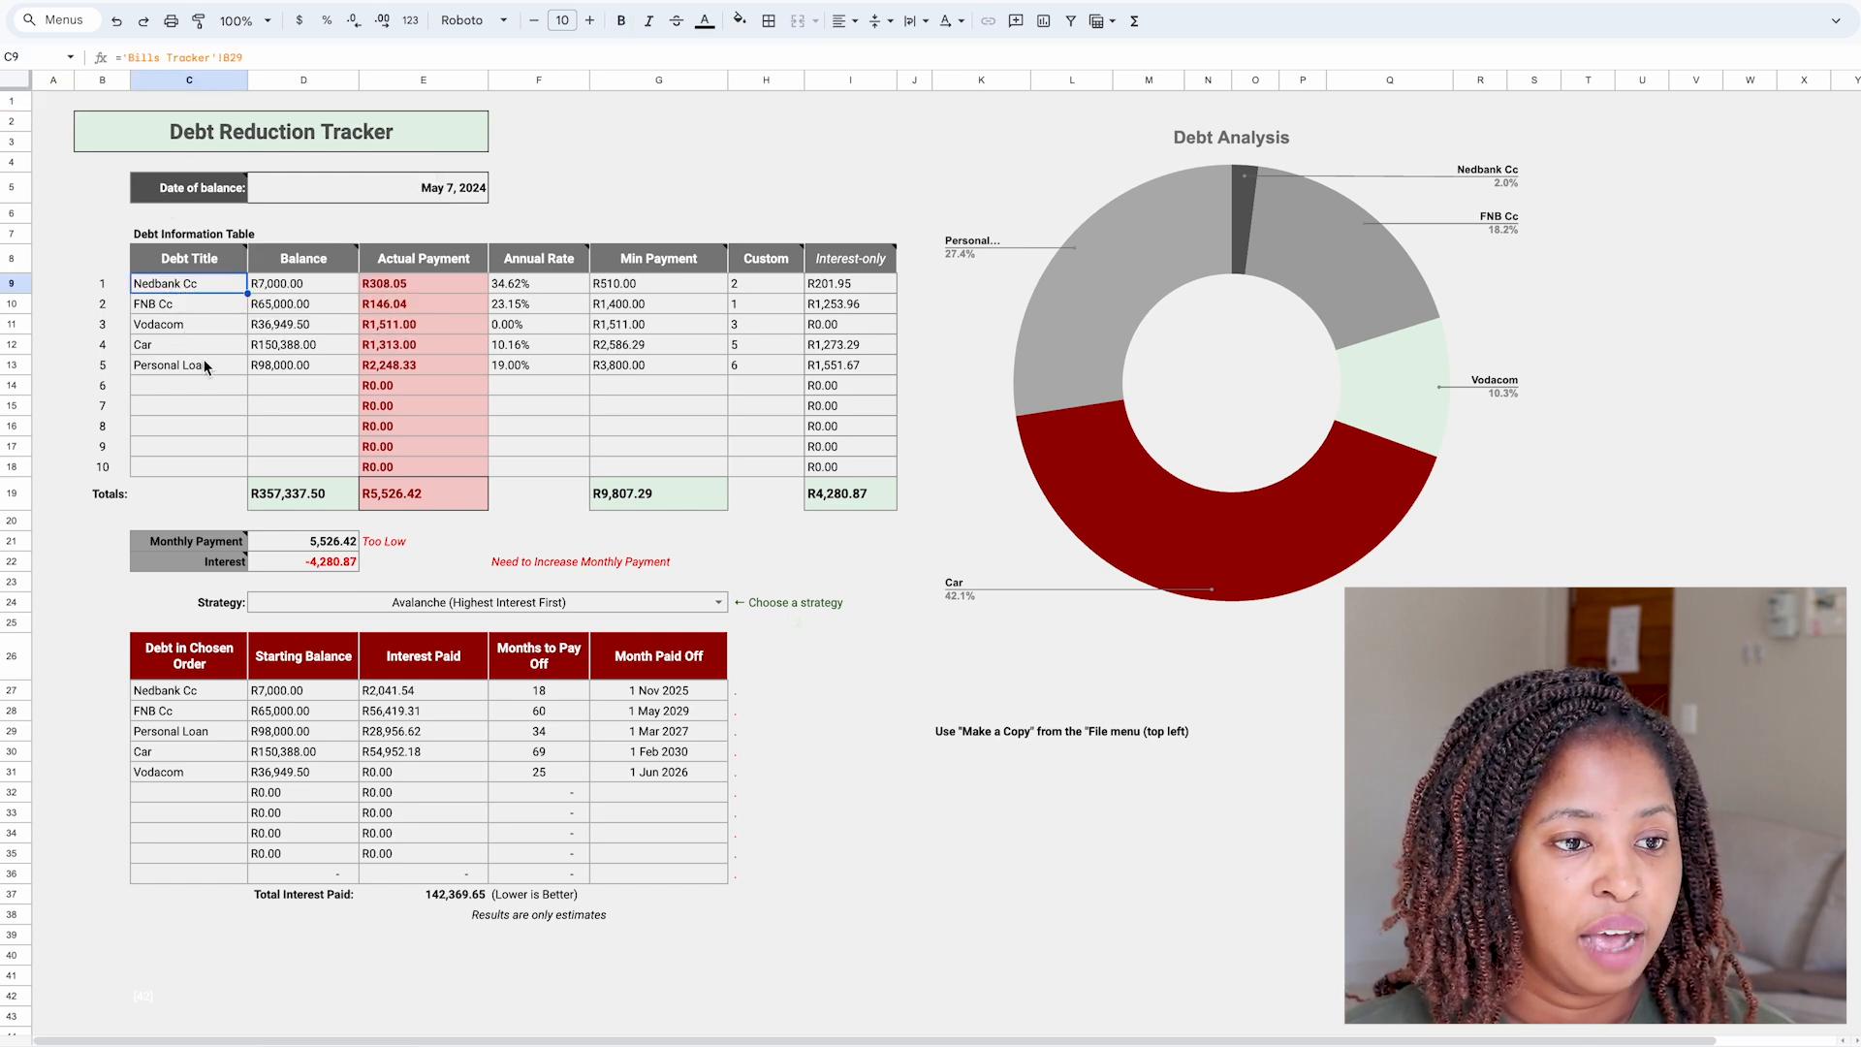
pyautogui.moveTo(242, 252)
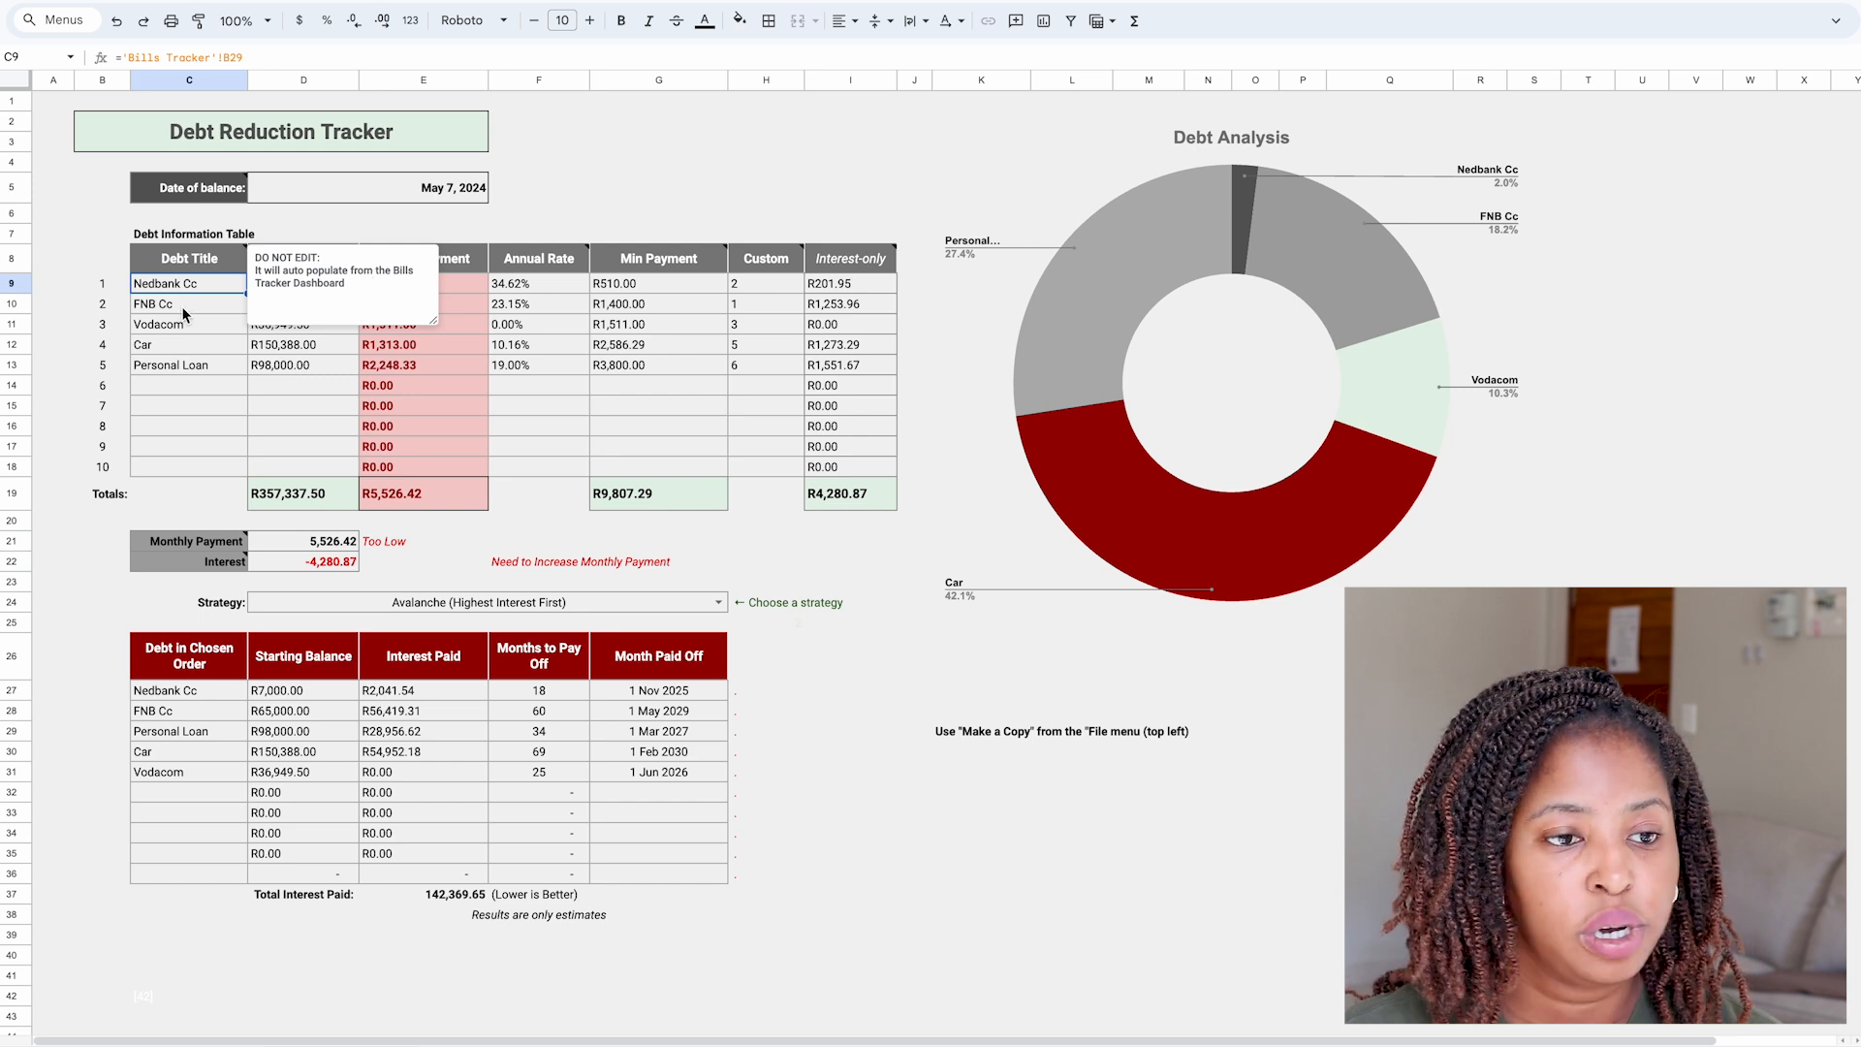
pyautogui.click(198, 370)
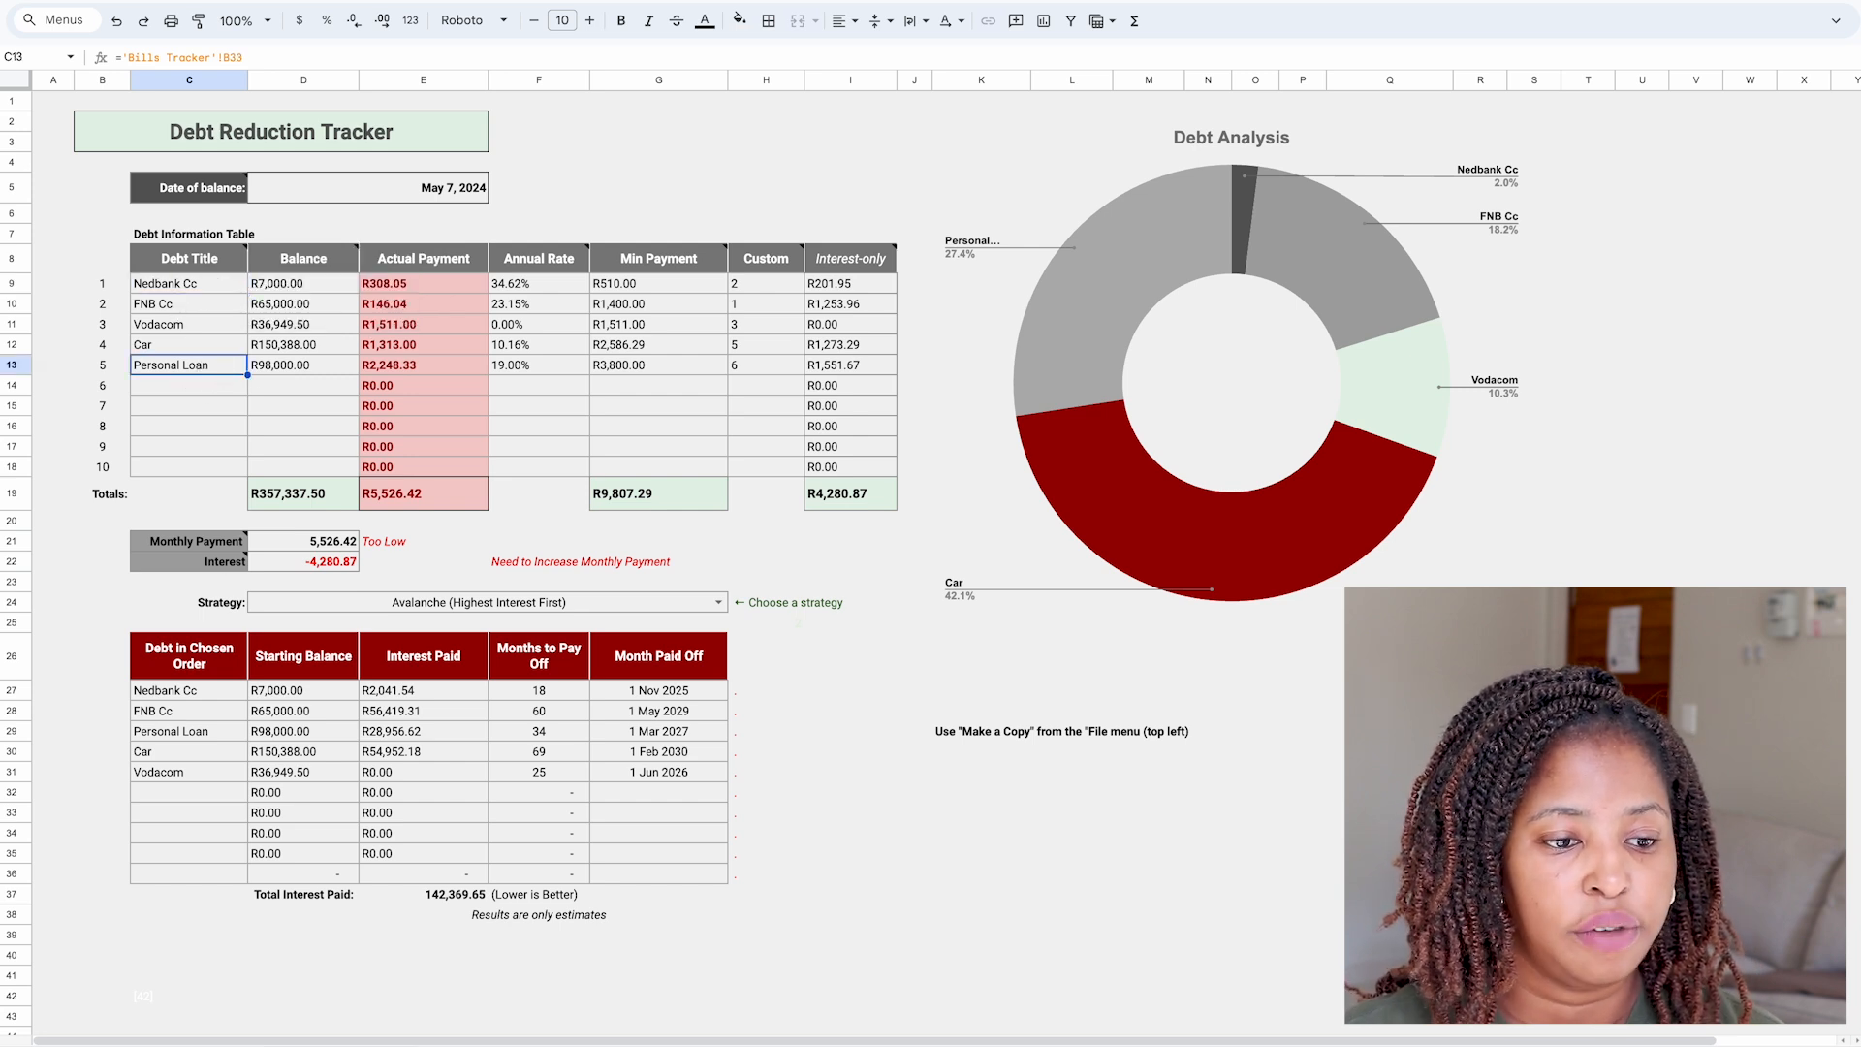
# Rename the Personal Loan title in the budget sheet's DEBTS table to "Capitec Loan" and check its linked title in Debt Set Up.
pyautogui.click(281, 1045)
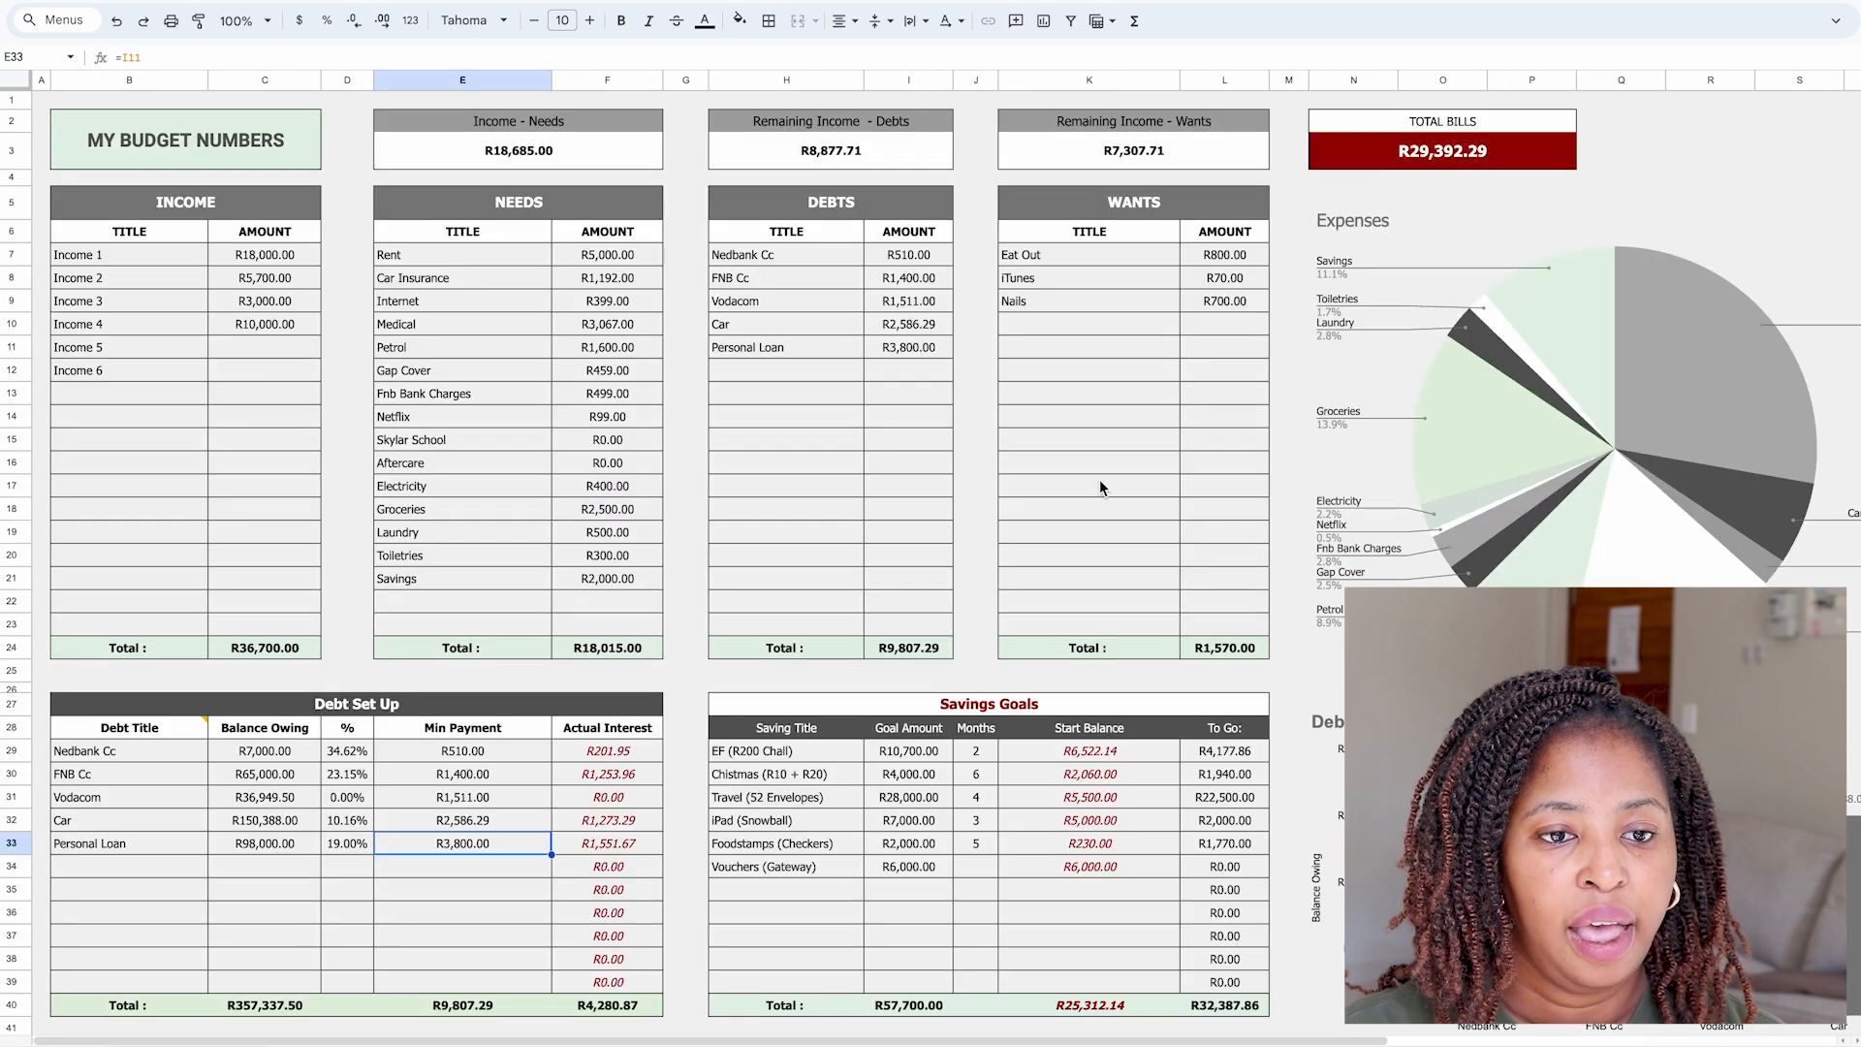
pyautogui.click(817, 347)
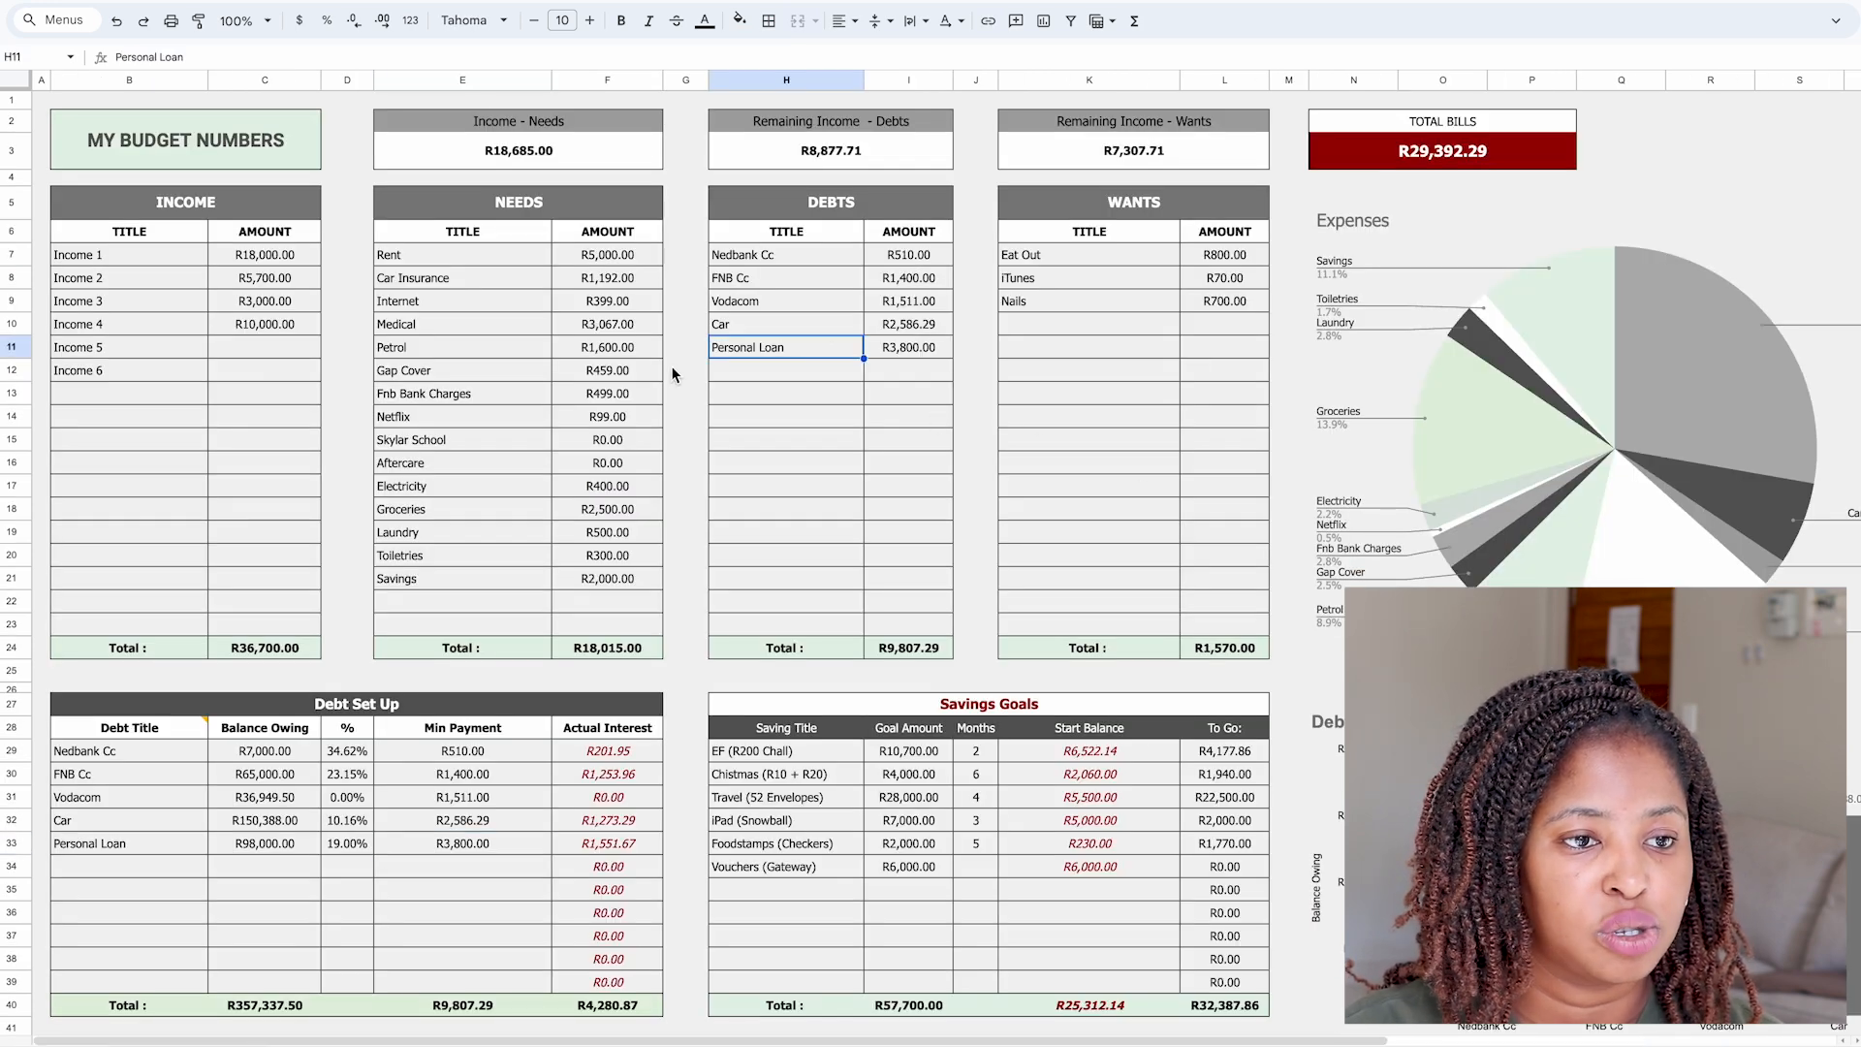
pyautogui.click(158, 55)
pyautogui.moveTo(158, 56); pyautogui.dragTo(87, 55)
pyautogui.write('Caltex')
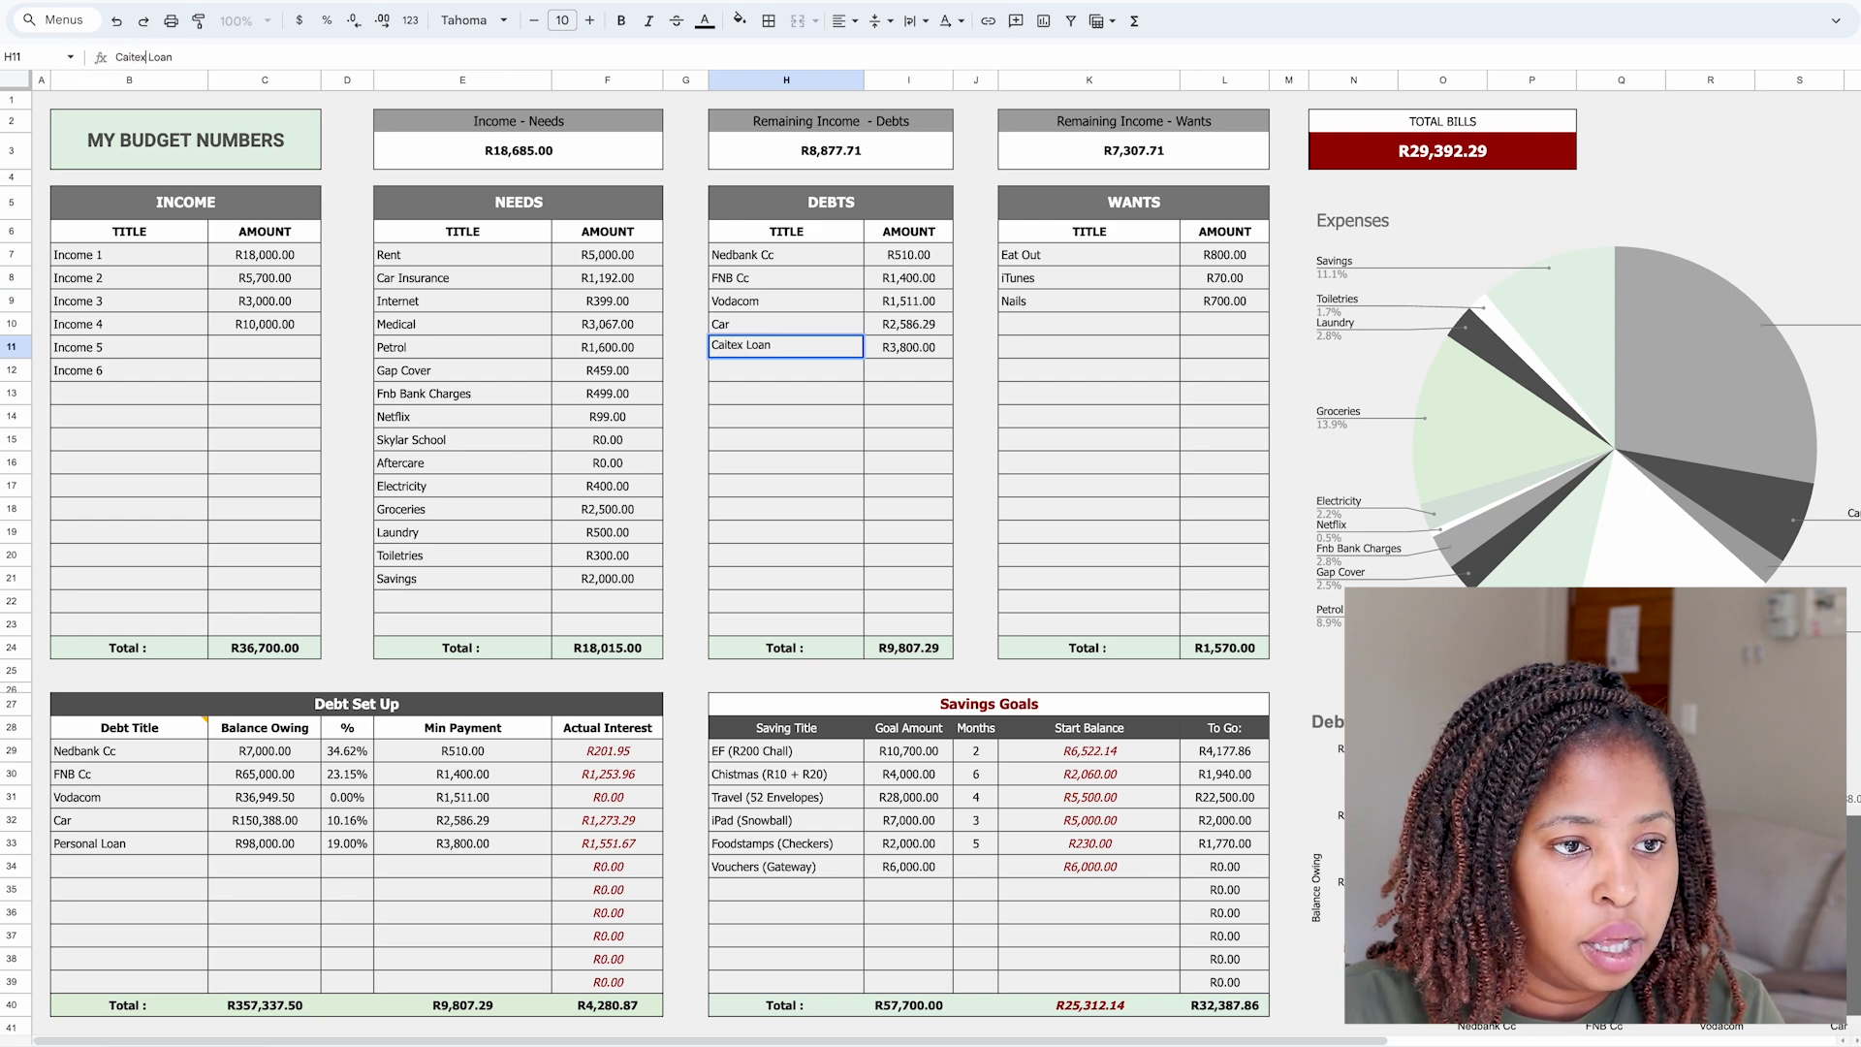
pyautogui.press('BackSpace')
pyautogui.press('BackSpace')
pyautogui.press('BackSpace')
pyautogui.press('BackSpace')
pyautogui.write('pitec')
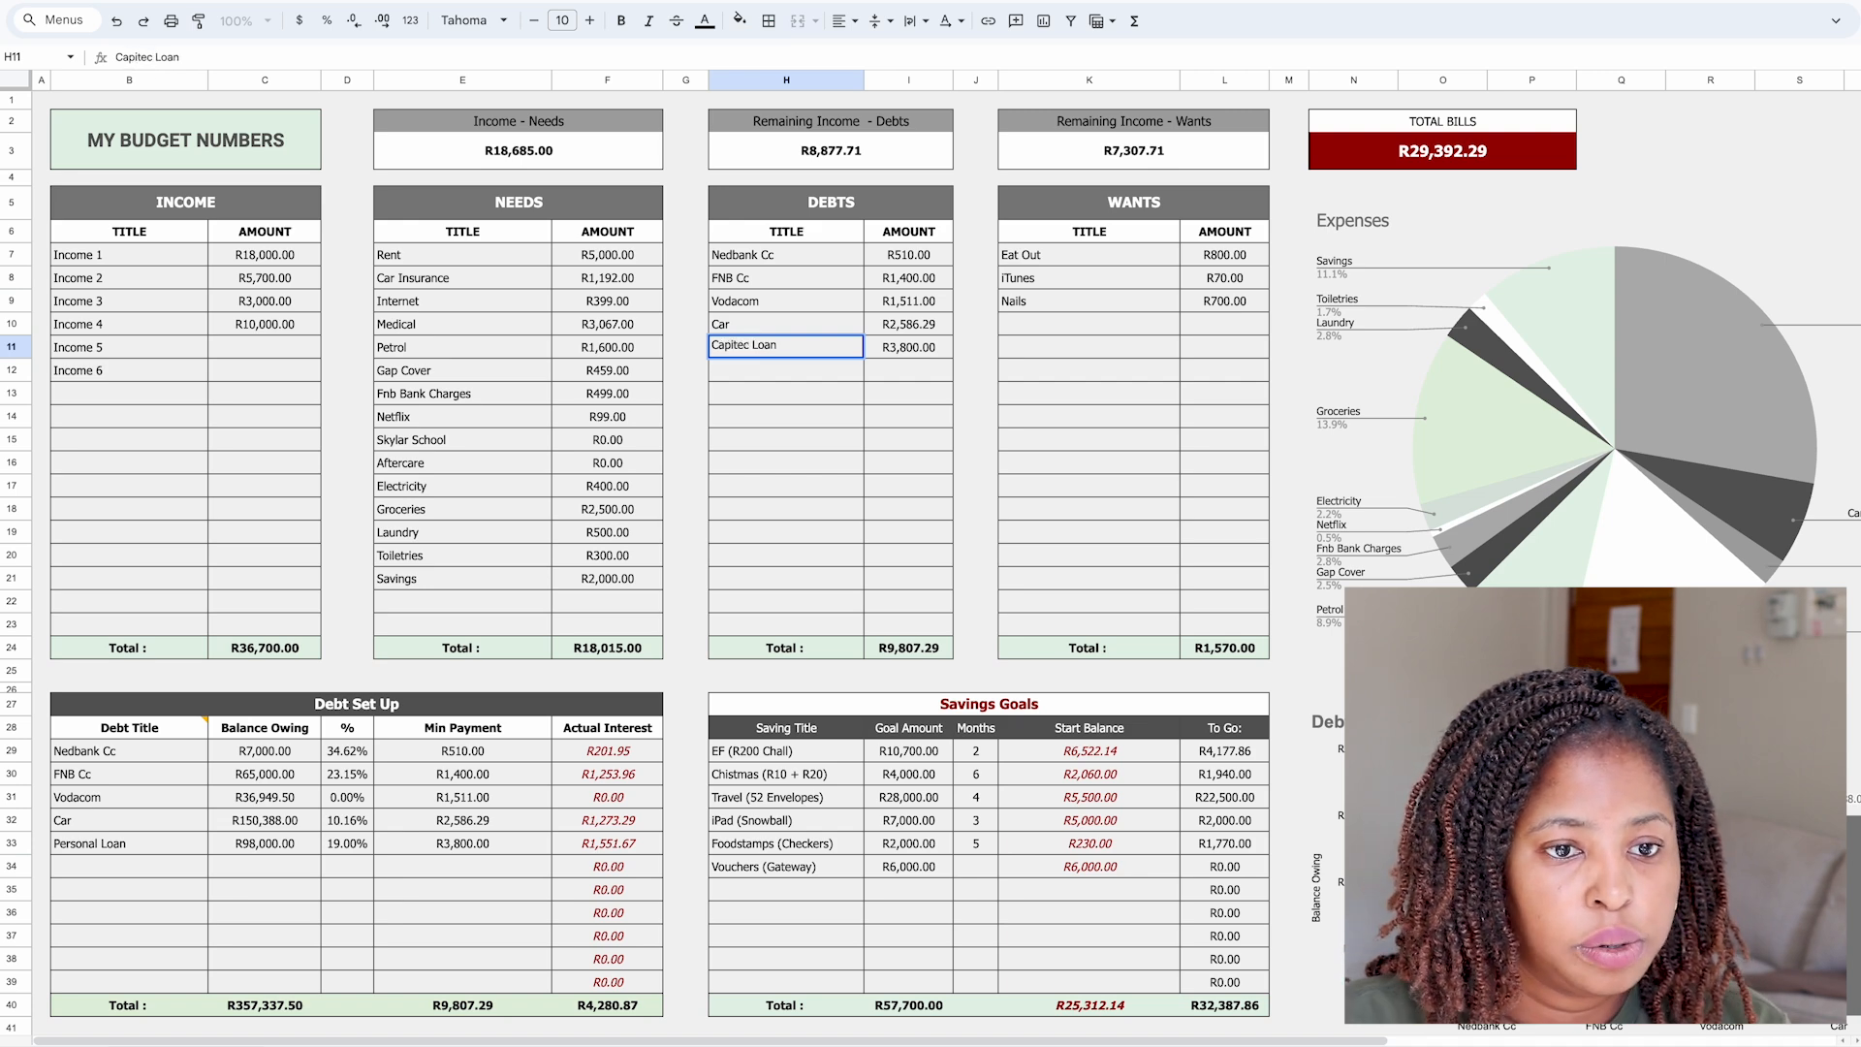
pyautogui.click(928, 349)
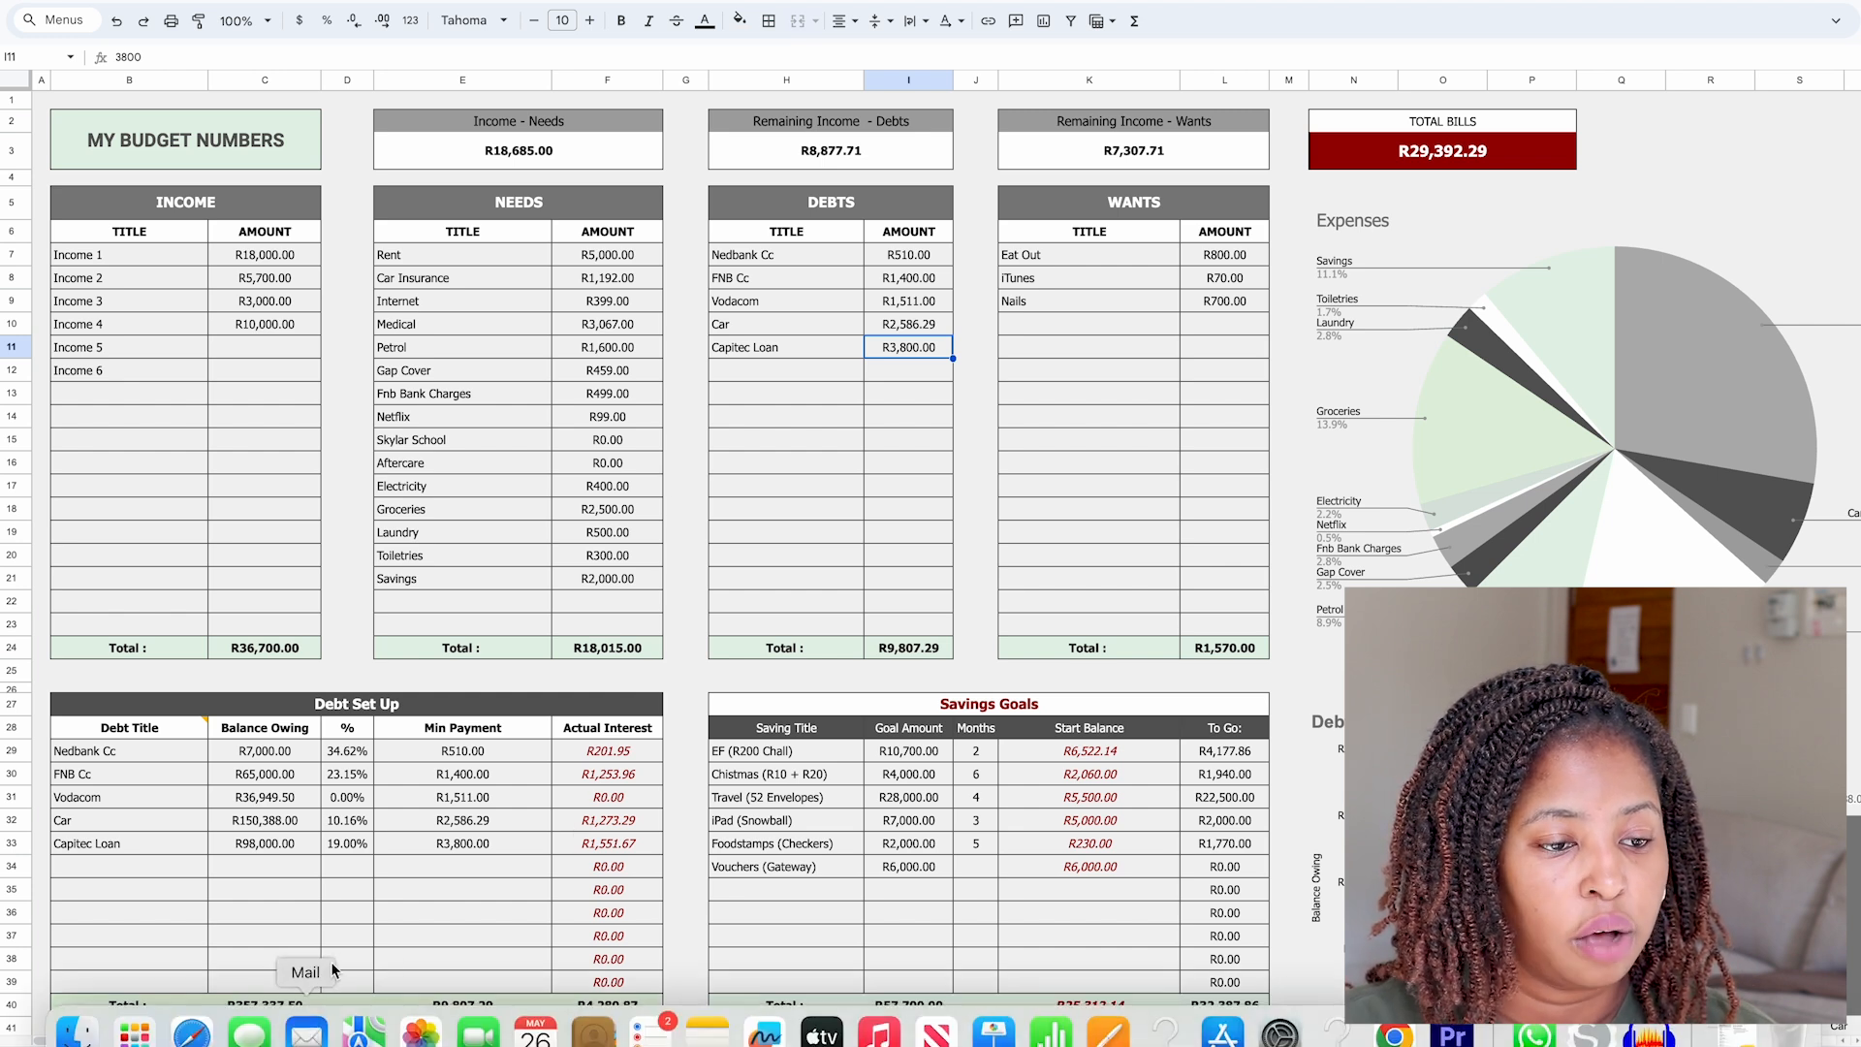
pyautogui.click(101, 845)
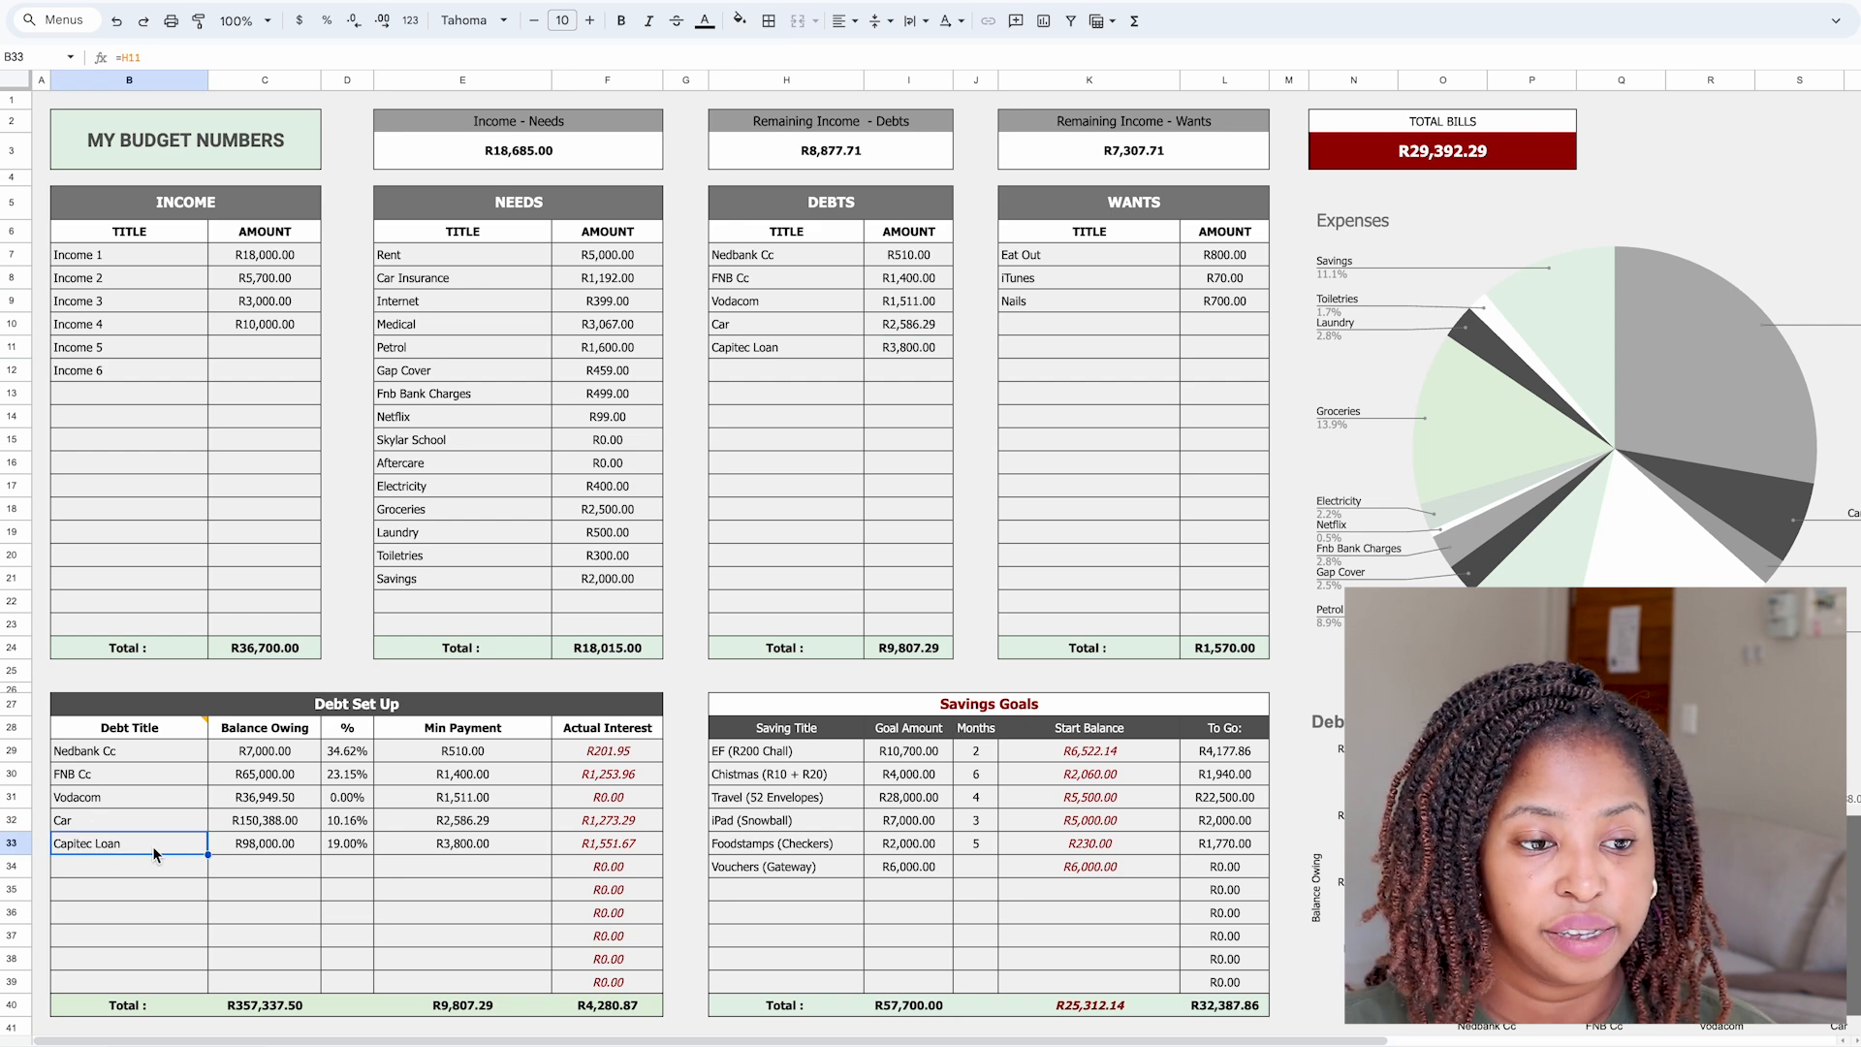
# Switch to the Debt Reduction Tracker sheet and inspect the Capitec Loan's balance, payments, annual rate and interest, plus the Min Payment total.
pyautogui.click(388, 1046)
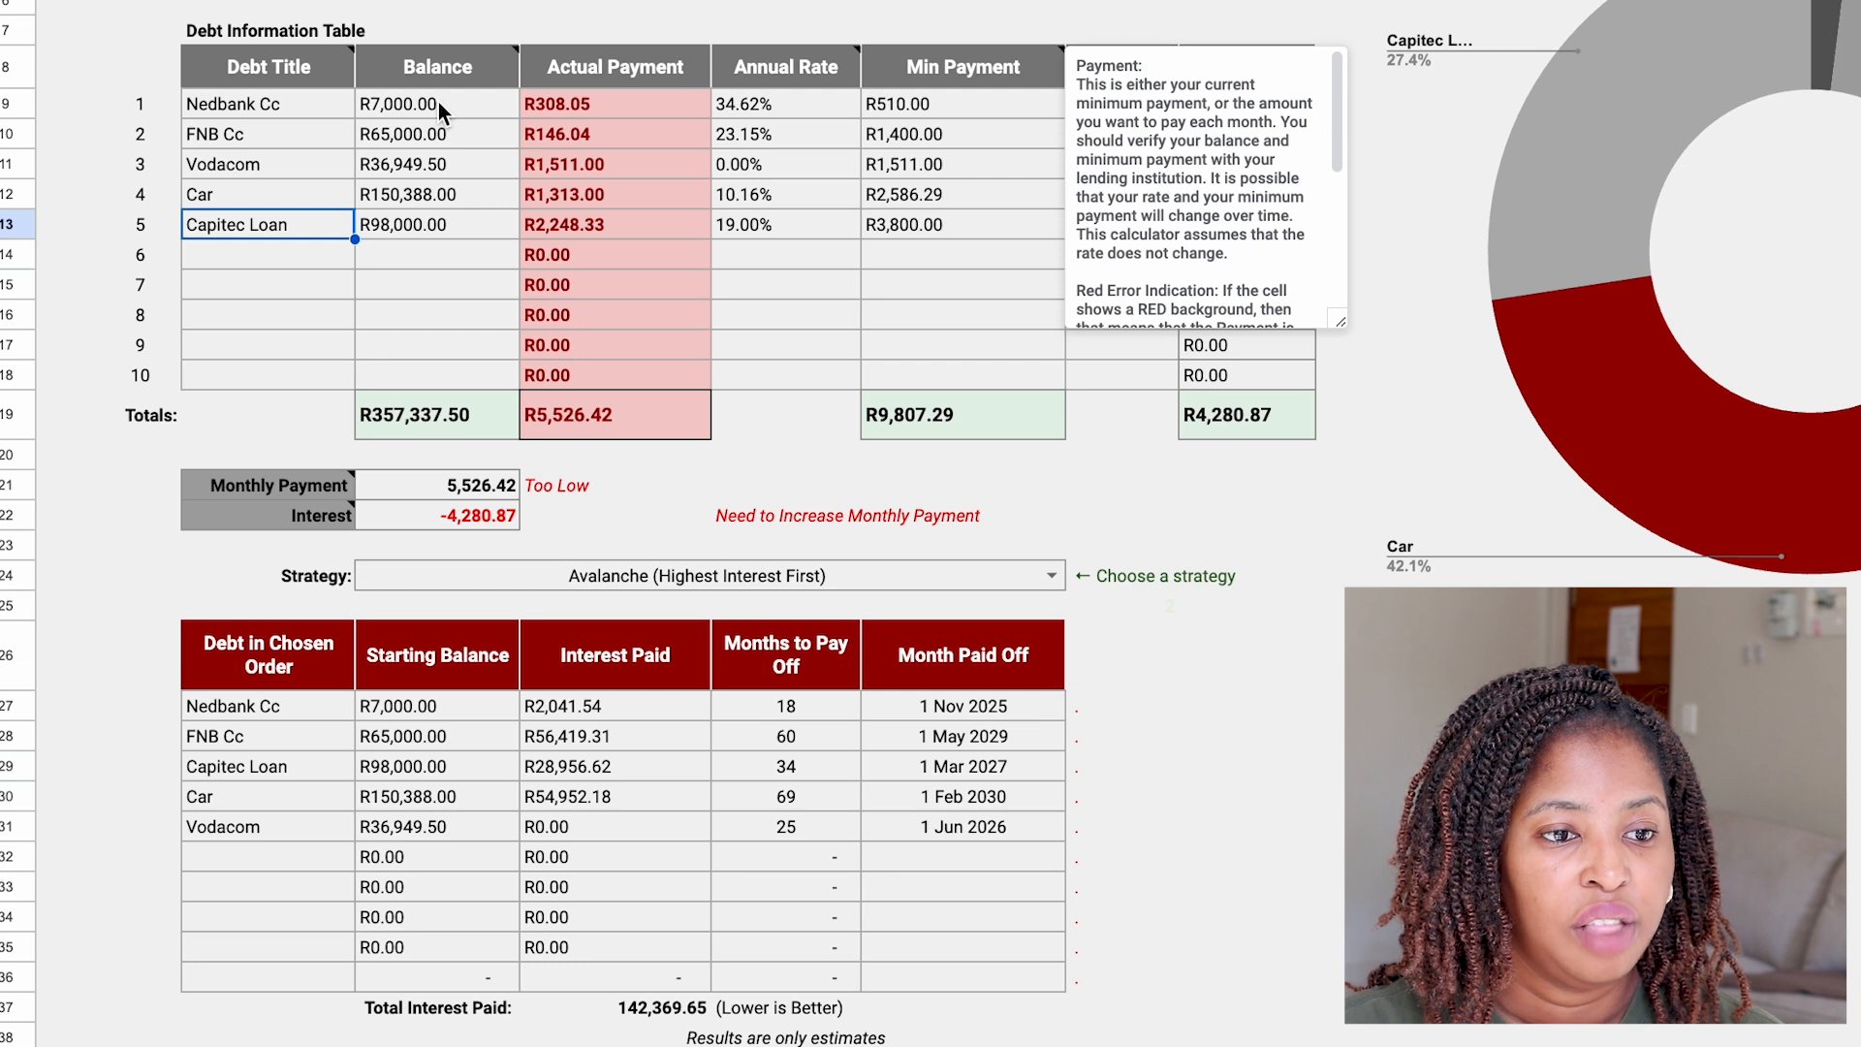
pyautogui.click(439, 224)
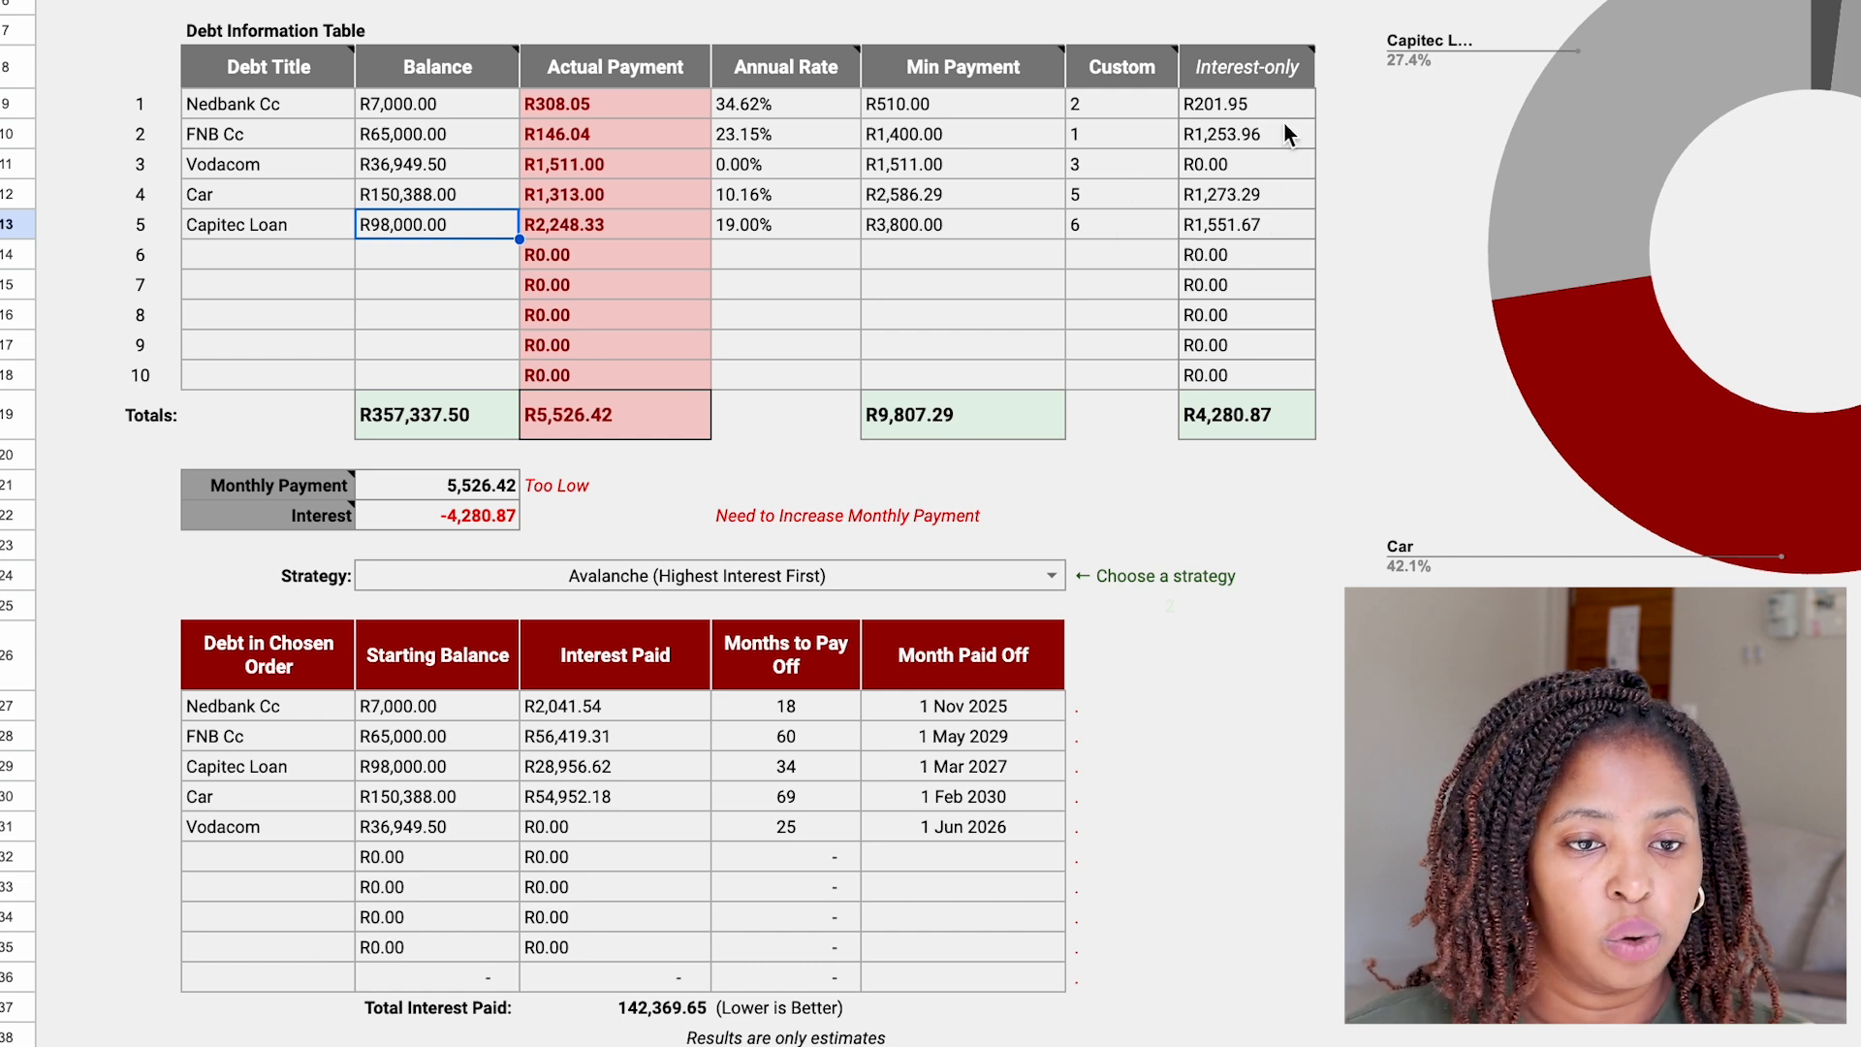
pyautogui.click(938, 226)
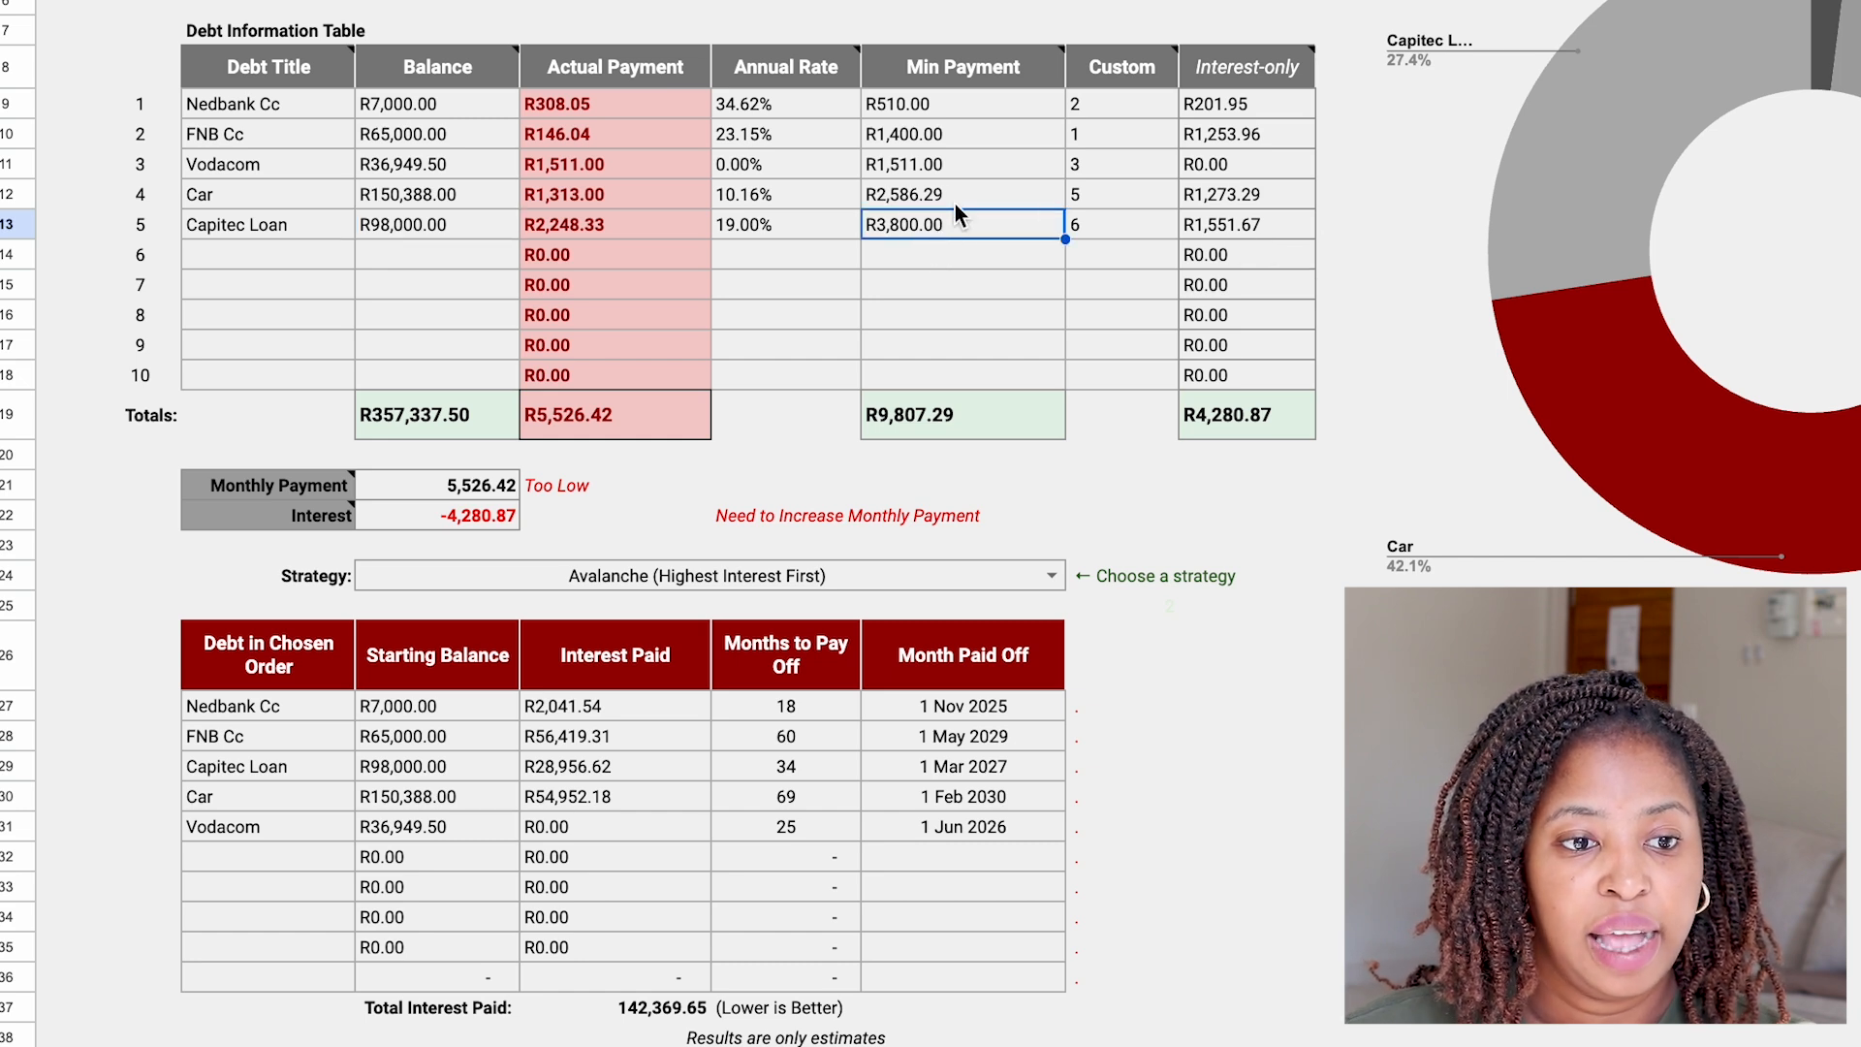
pyautogui.click(794, 225)
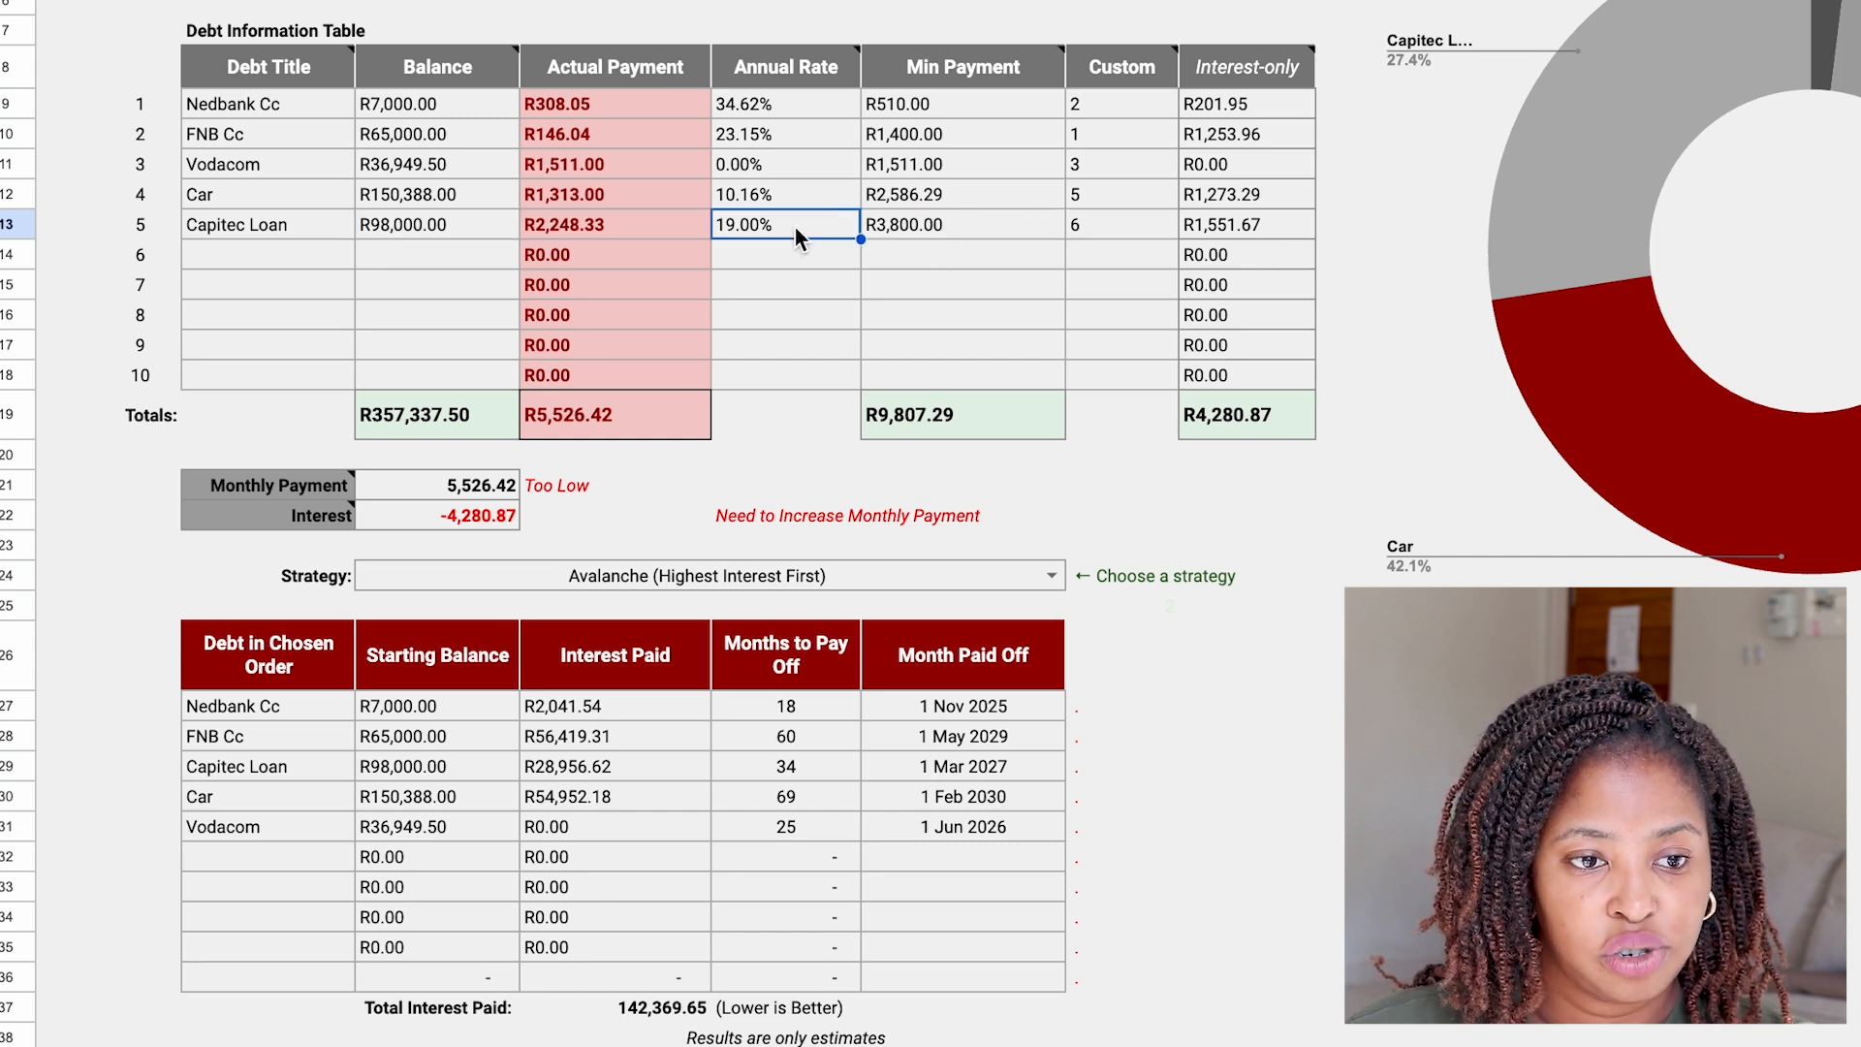
pyautogui.click(1284, 235)
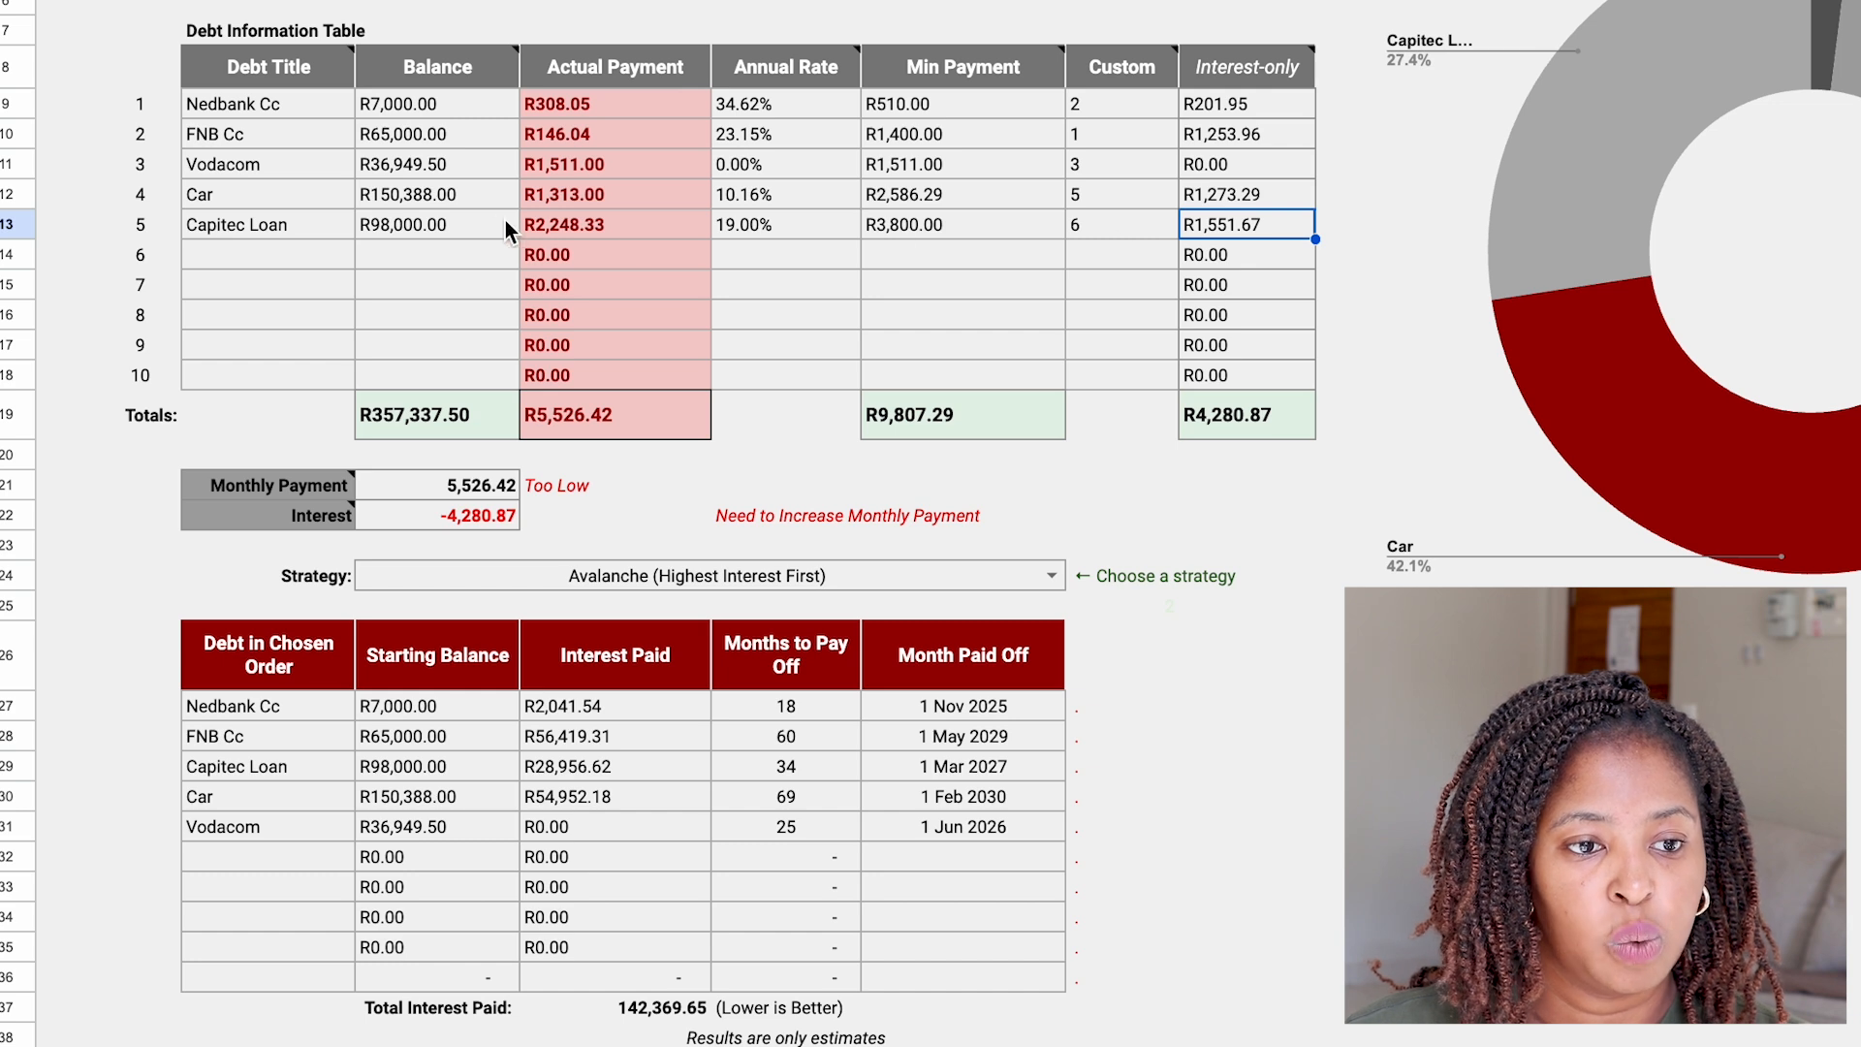
pyautogui.click(663, 234)
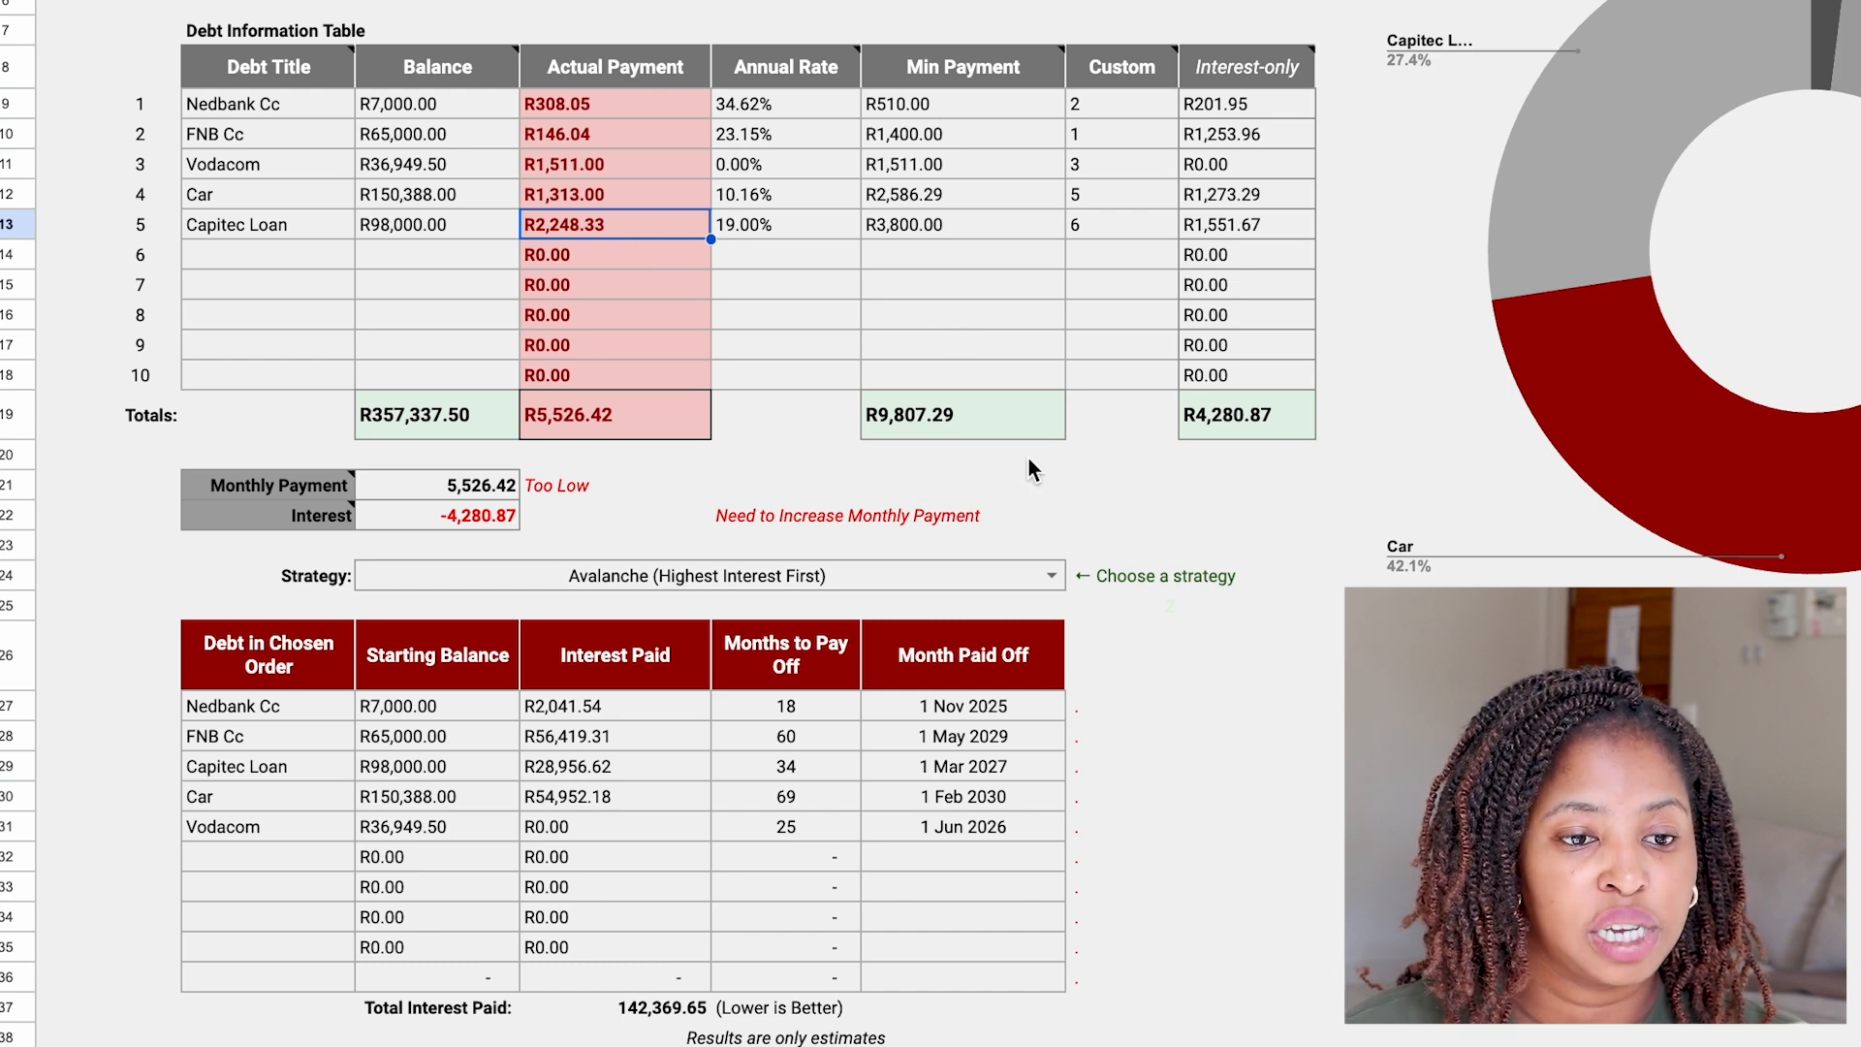
pyautogui.click(999, 421)
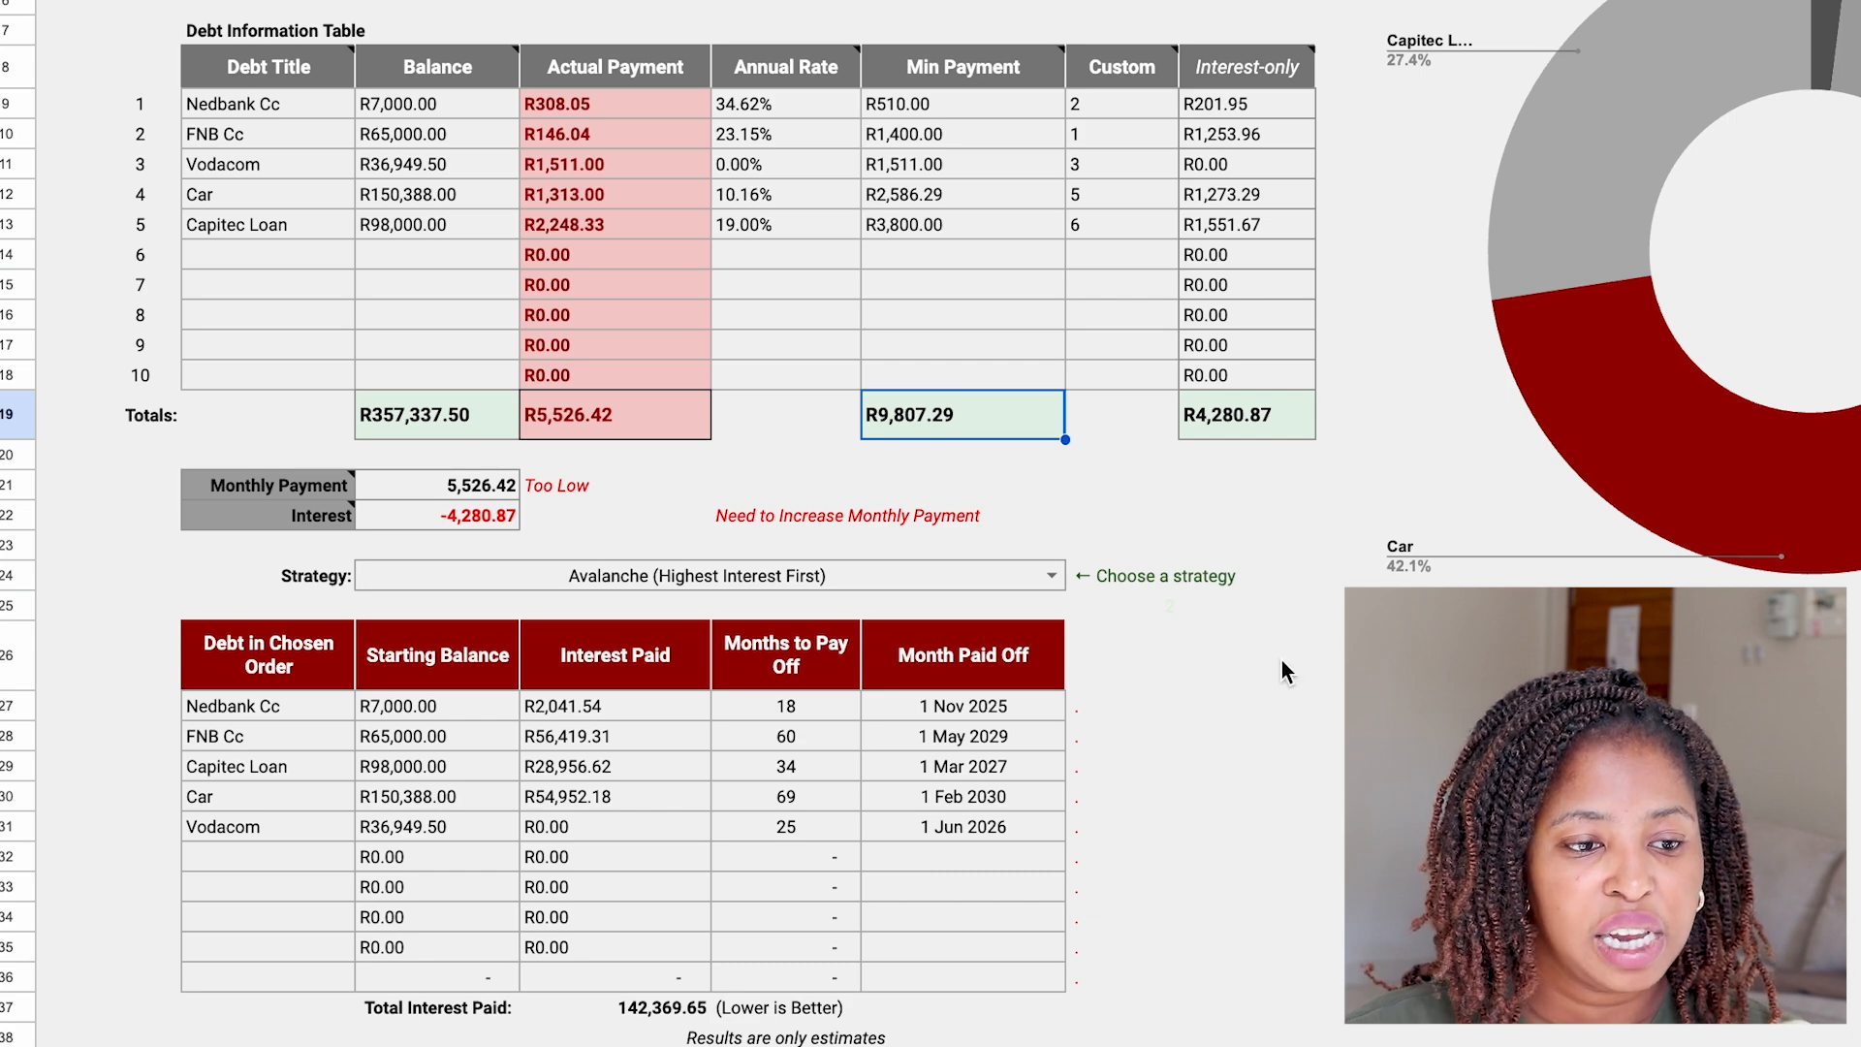
pyautogui.rightClick(1317, 664)
pyautogui.click(1493, 947)
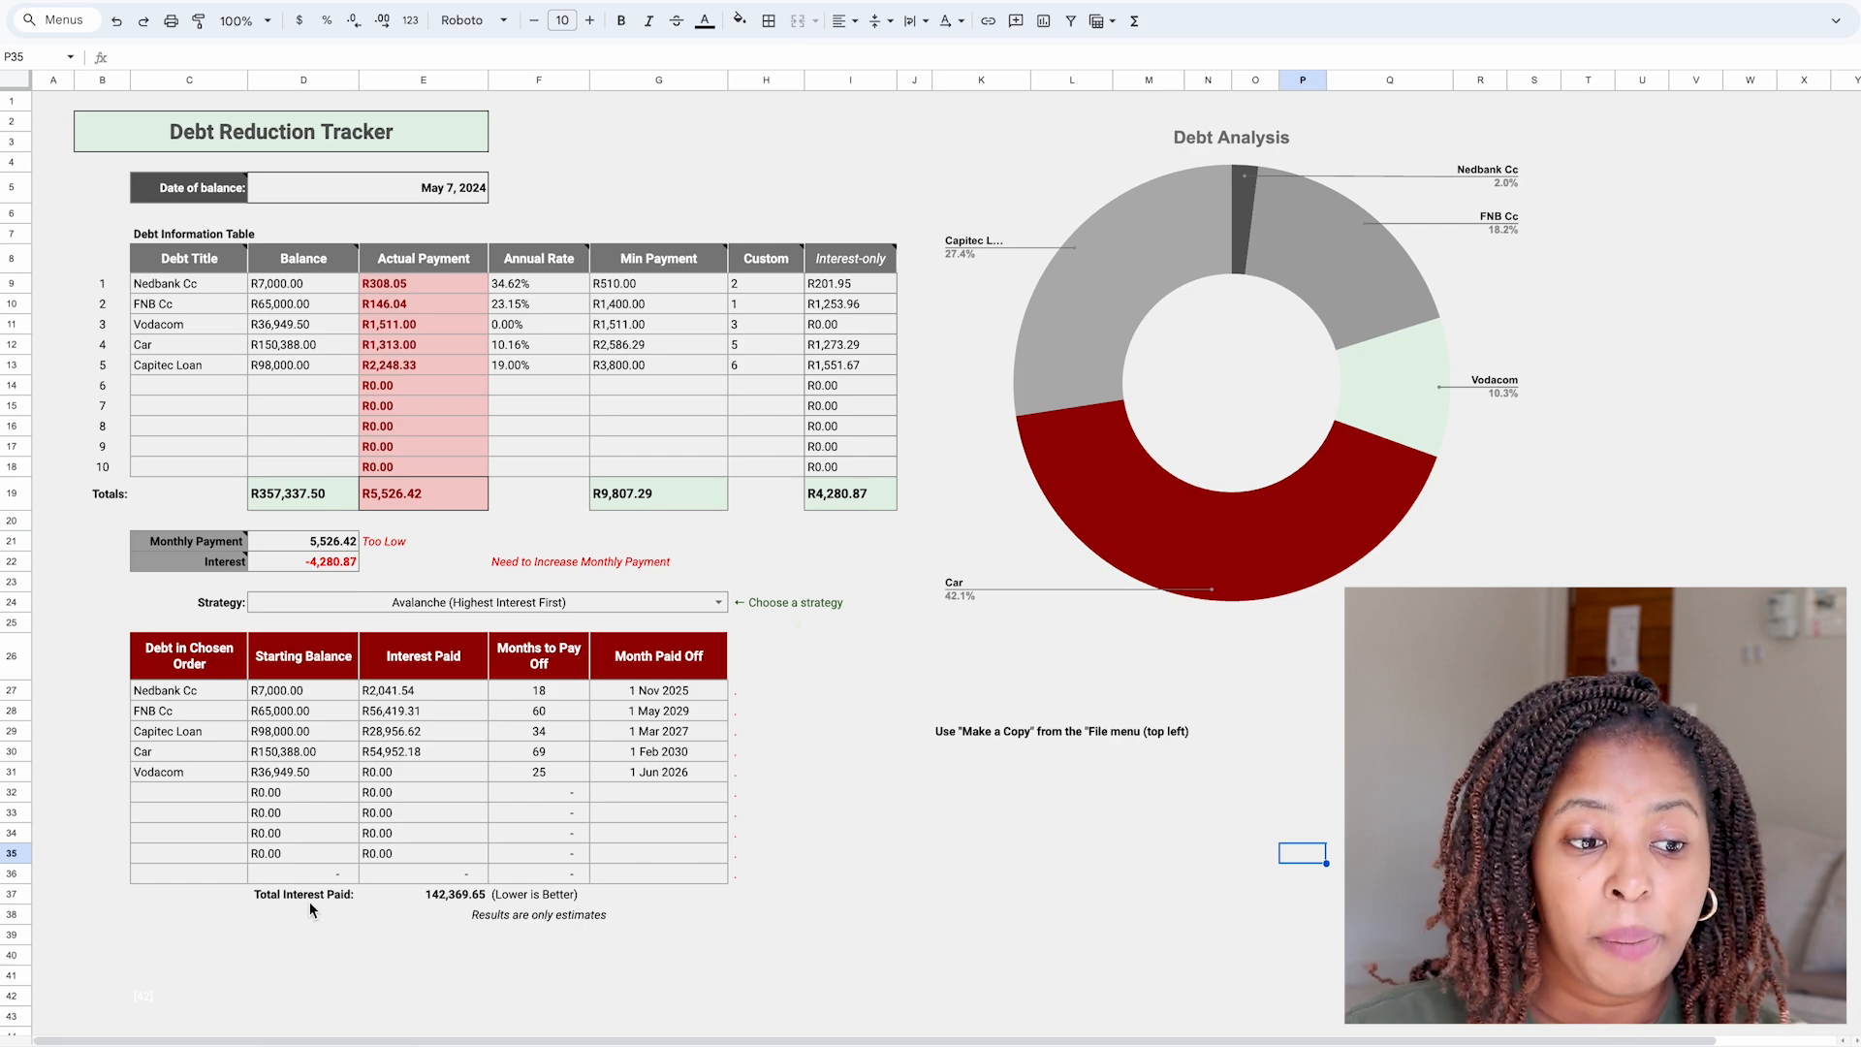
# Return to the My Budget Numbers sheet and delete the Capitec Loan's amount and title from the DEBTS table.
pyautogui.click(221, 1046)
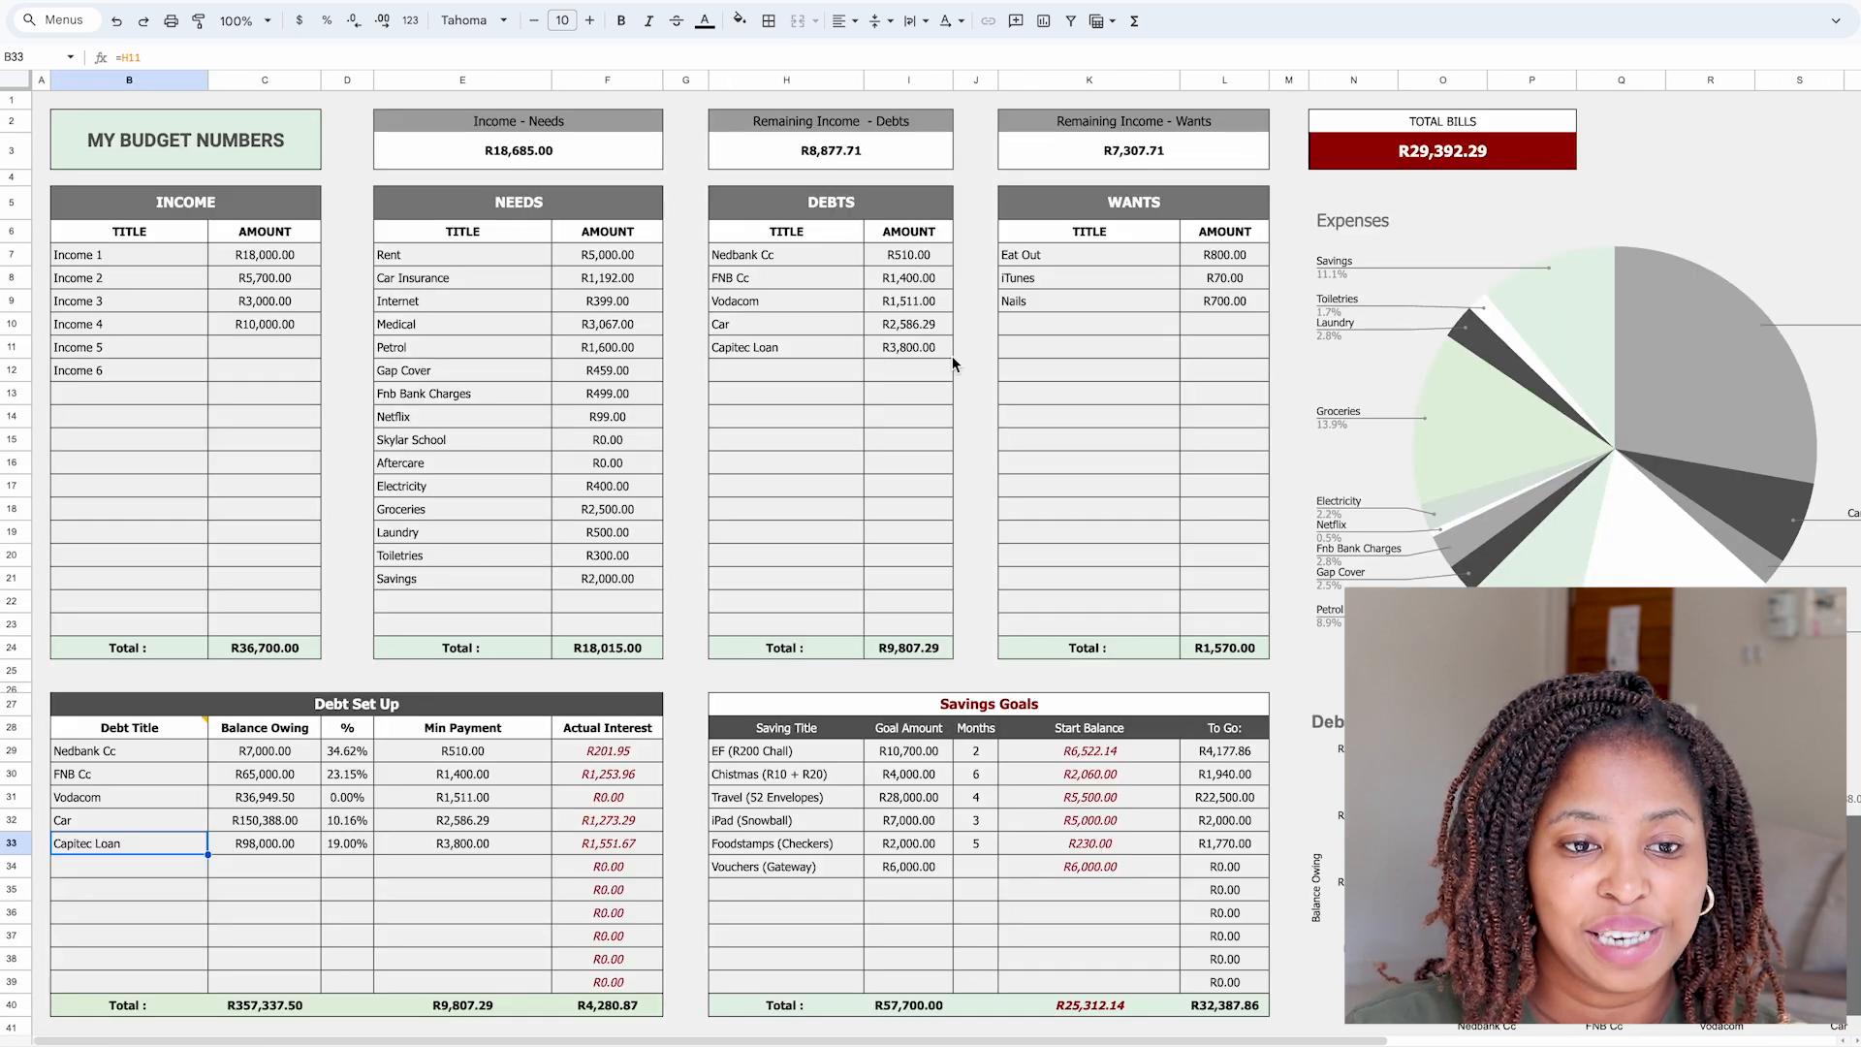
pyautogui.click(915, 356)
pyautogui.press('Delete')
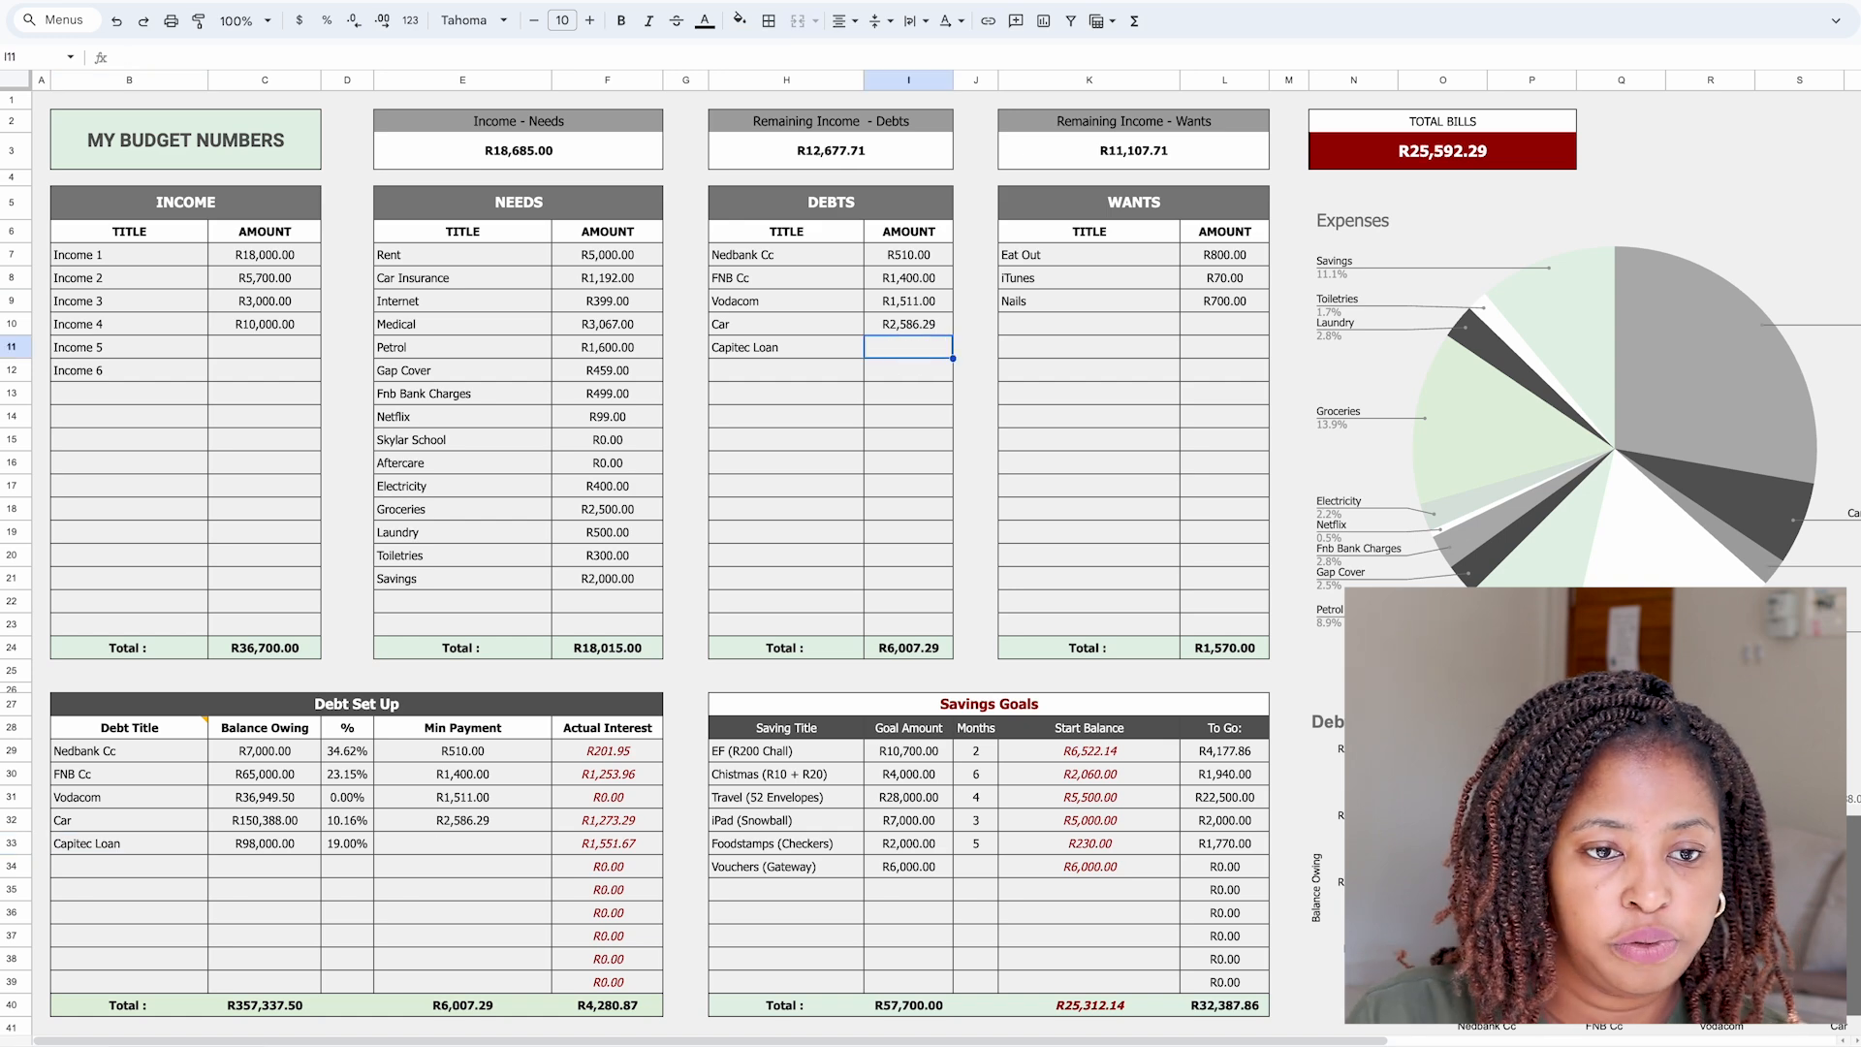
pyautogui.click(790, 354)
pyautogui.press('Delete')
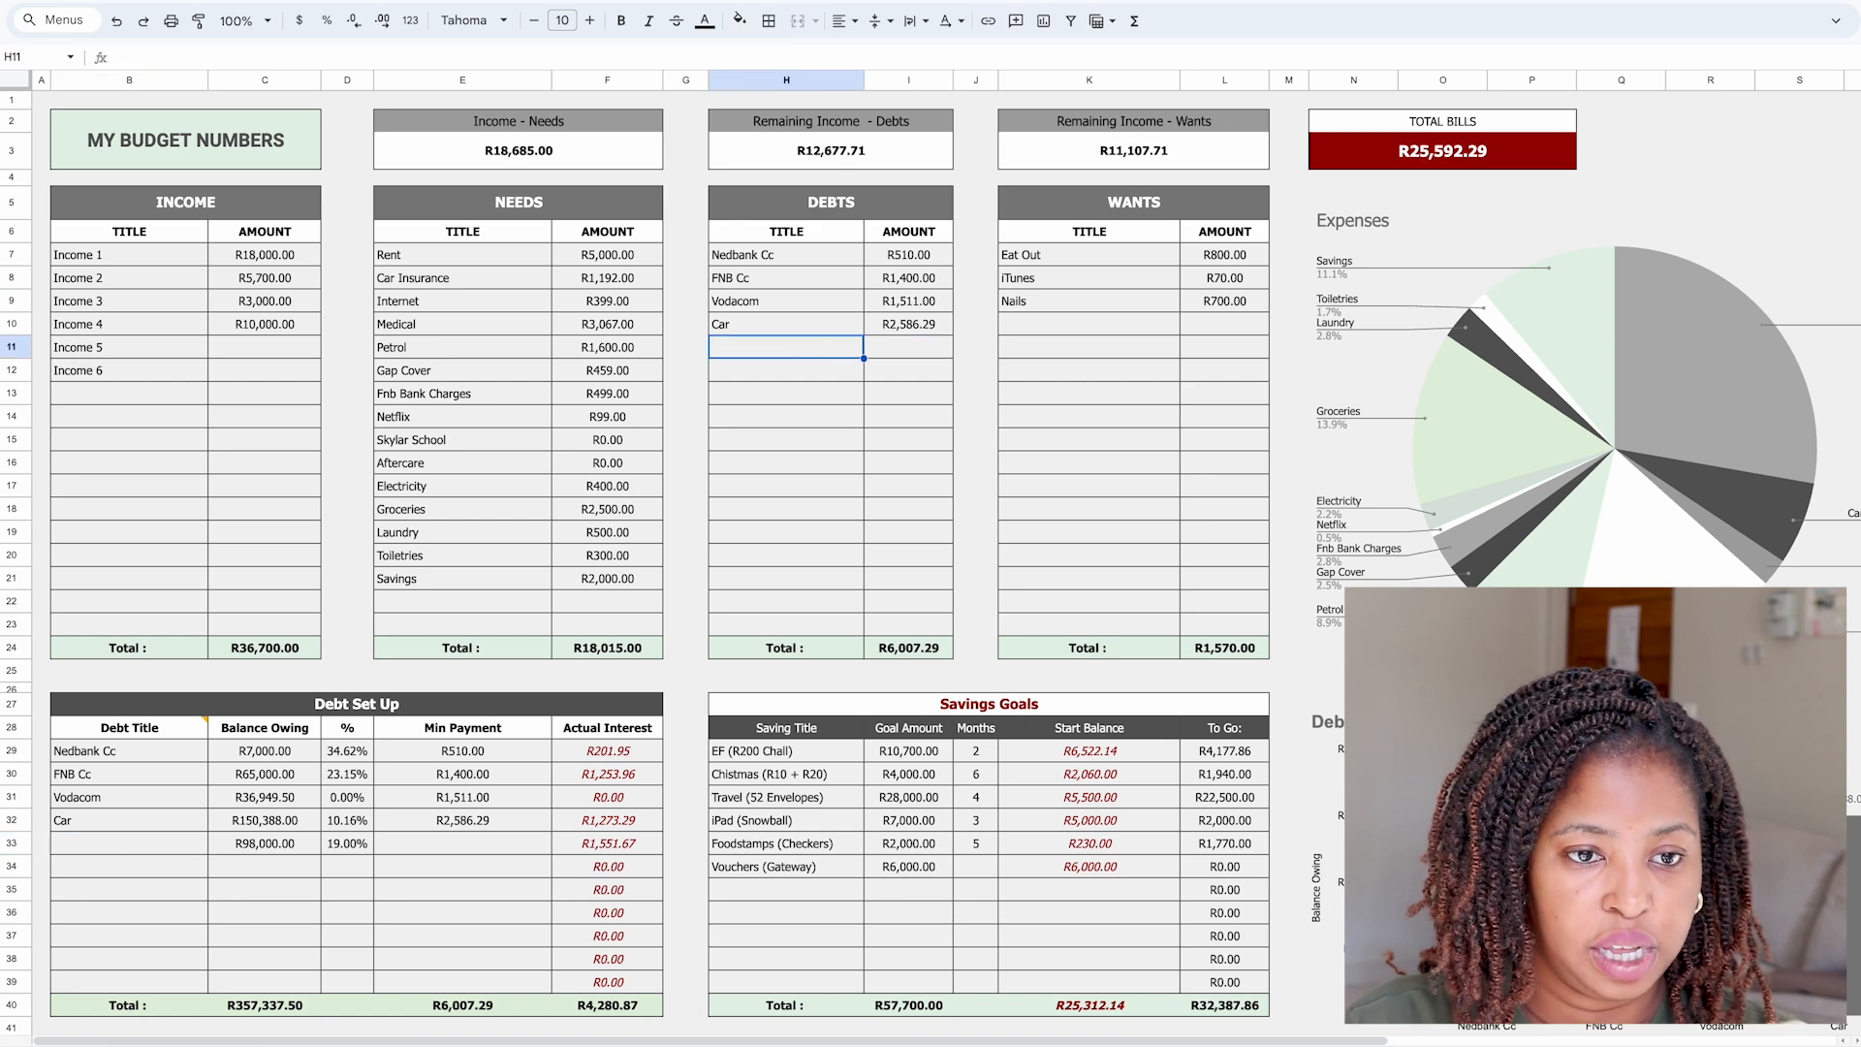
# Clear the Capitec Loan's leftover balance owing and interest rate in the Debt Set Up table, keeping its linked minimum payment formula.
pyautogui.click(289, 846)
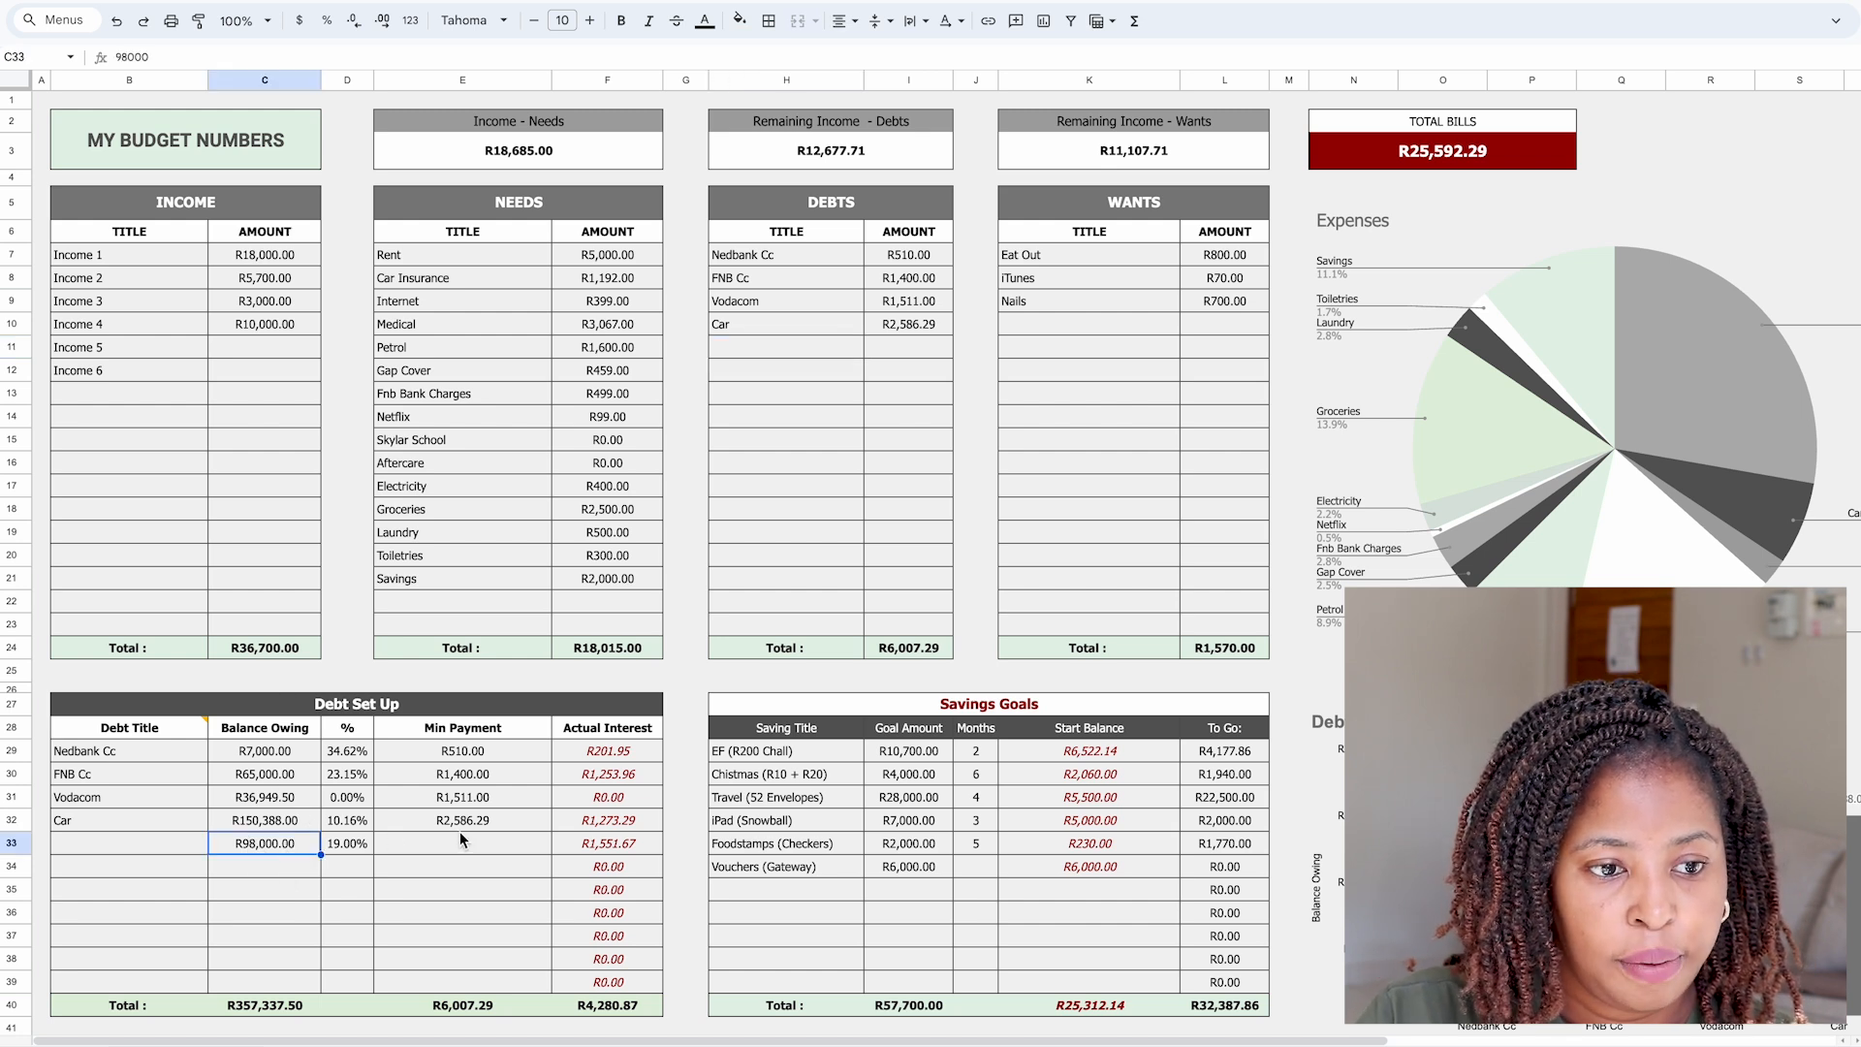
pyautogui.press('Delete')
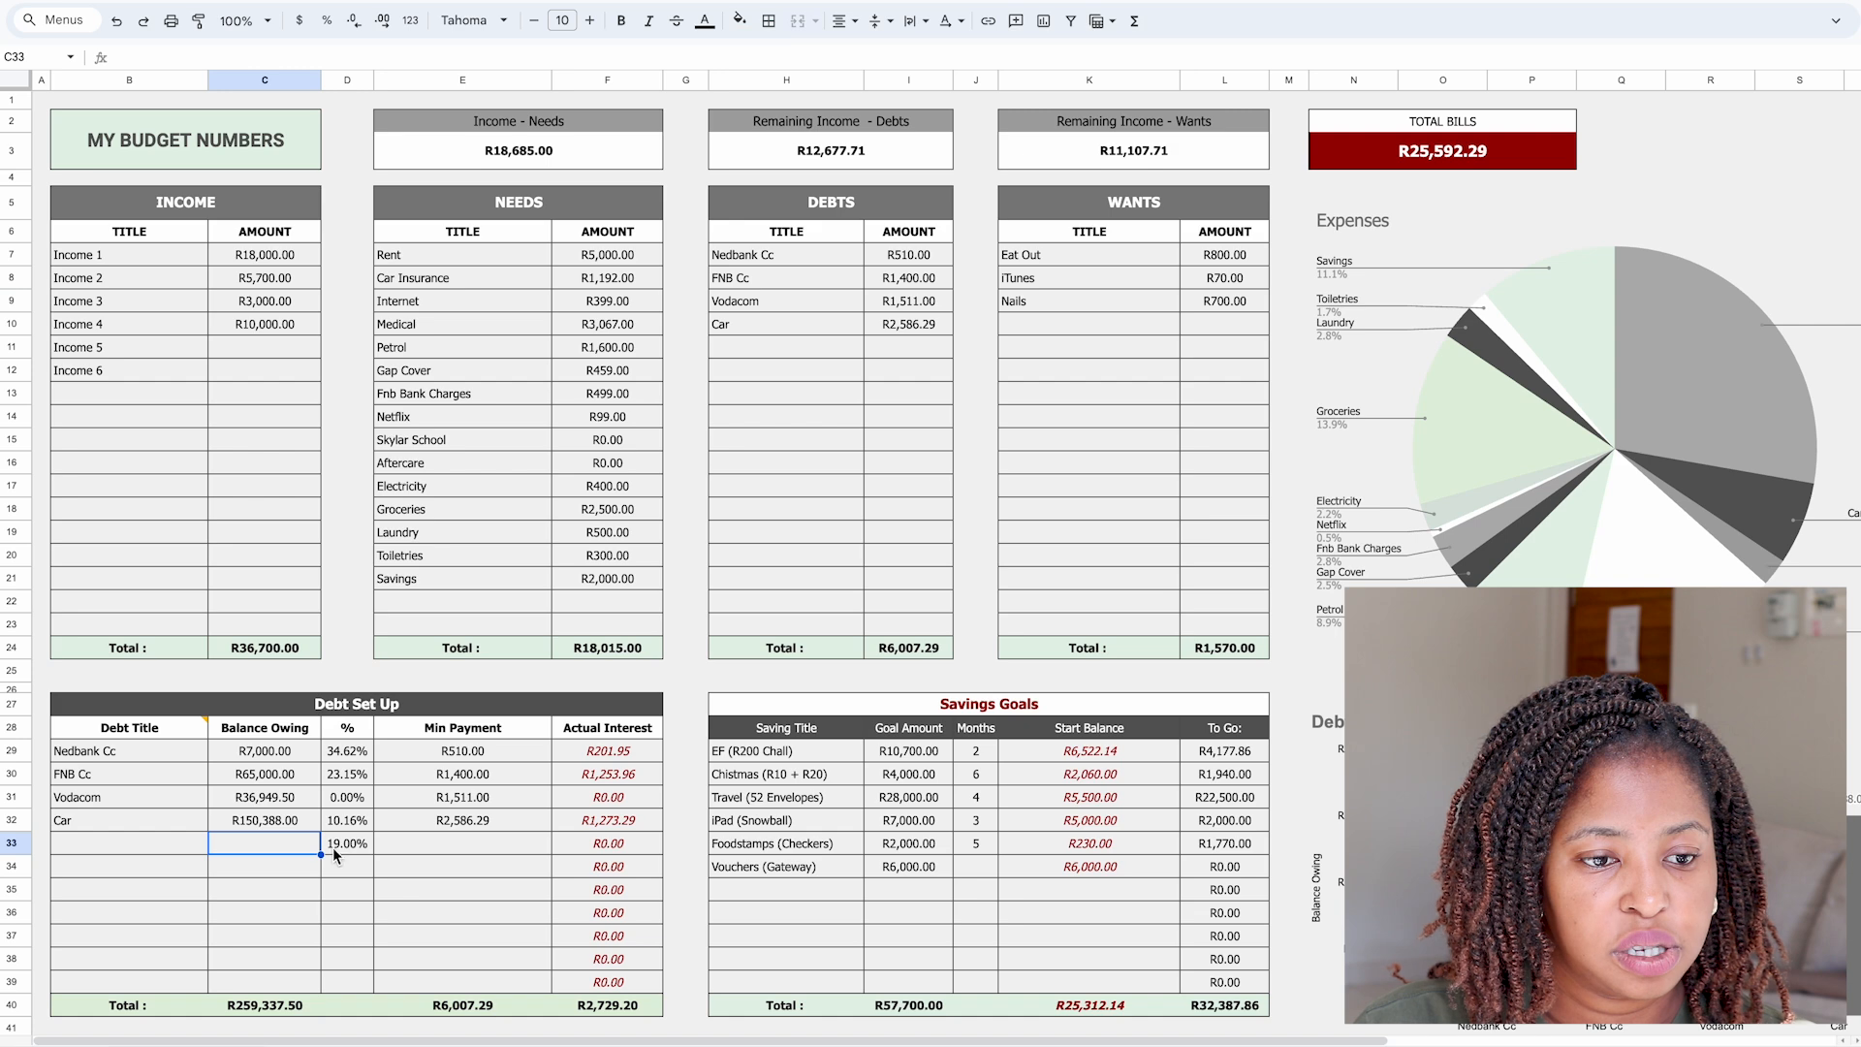
pyautogui.click(339, 845)
pyautogui.press('Delete')
pyautogui.click(417, 846)
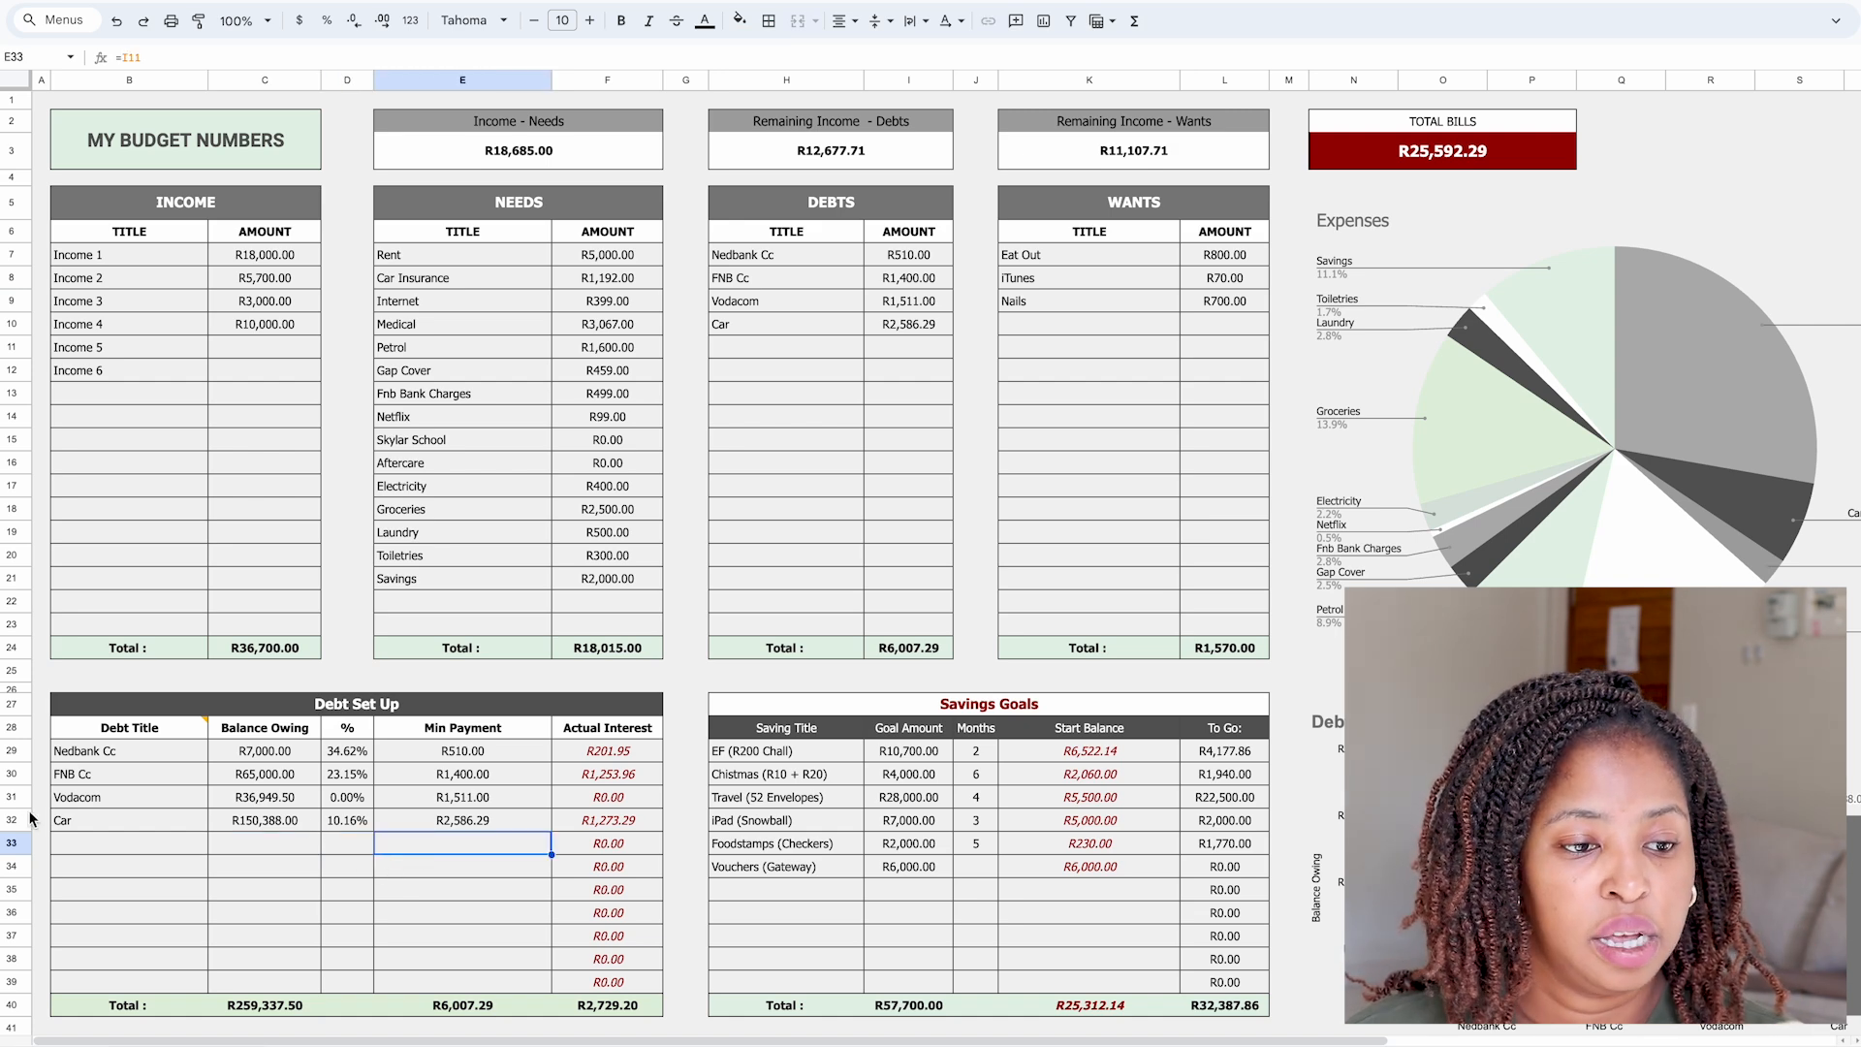
# Review the Nedbank Cc, FNB Cc, Vodacom and Car titles and their balances owing in the Debt Set Up table.
pyautogui.click(73, 753)
pyautogui.click(269, 758)
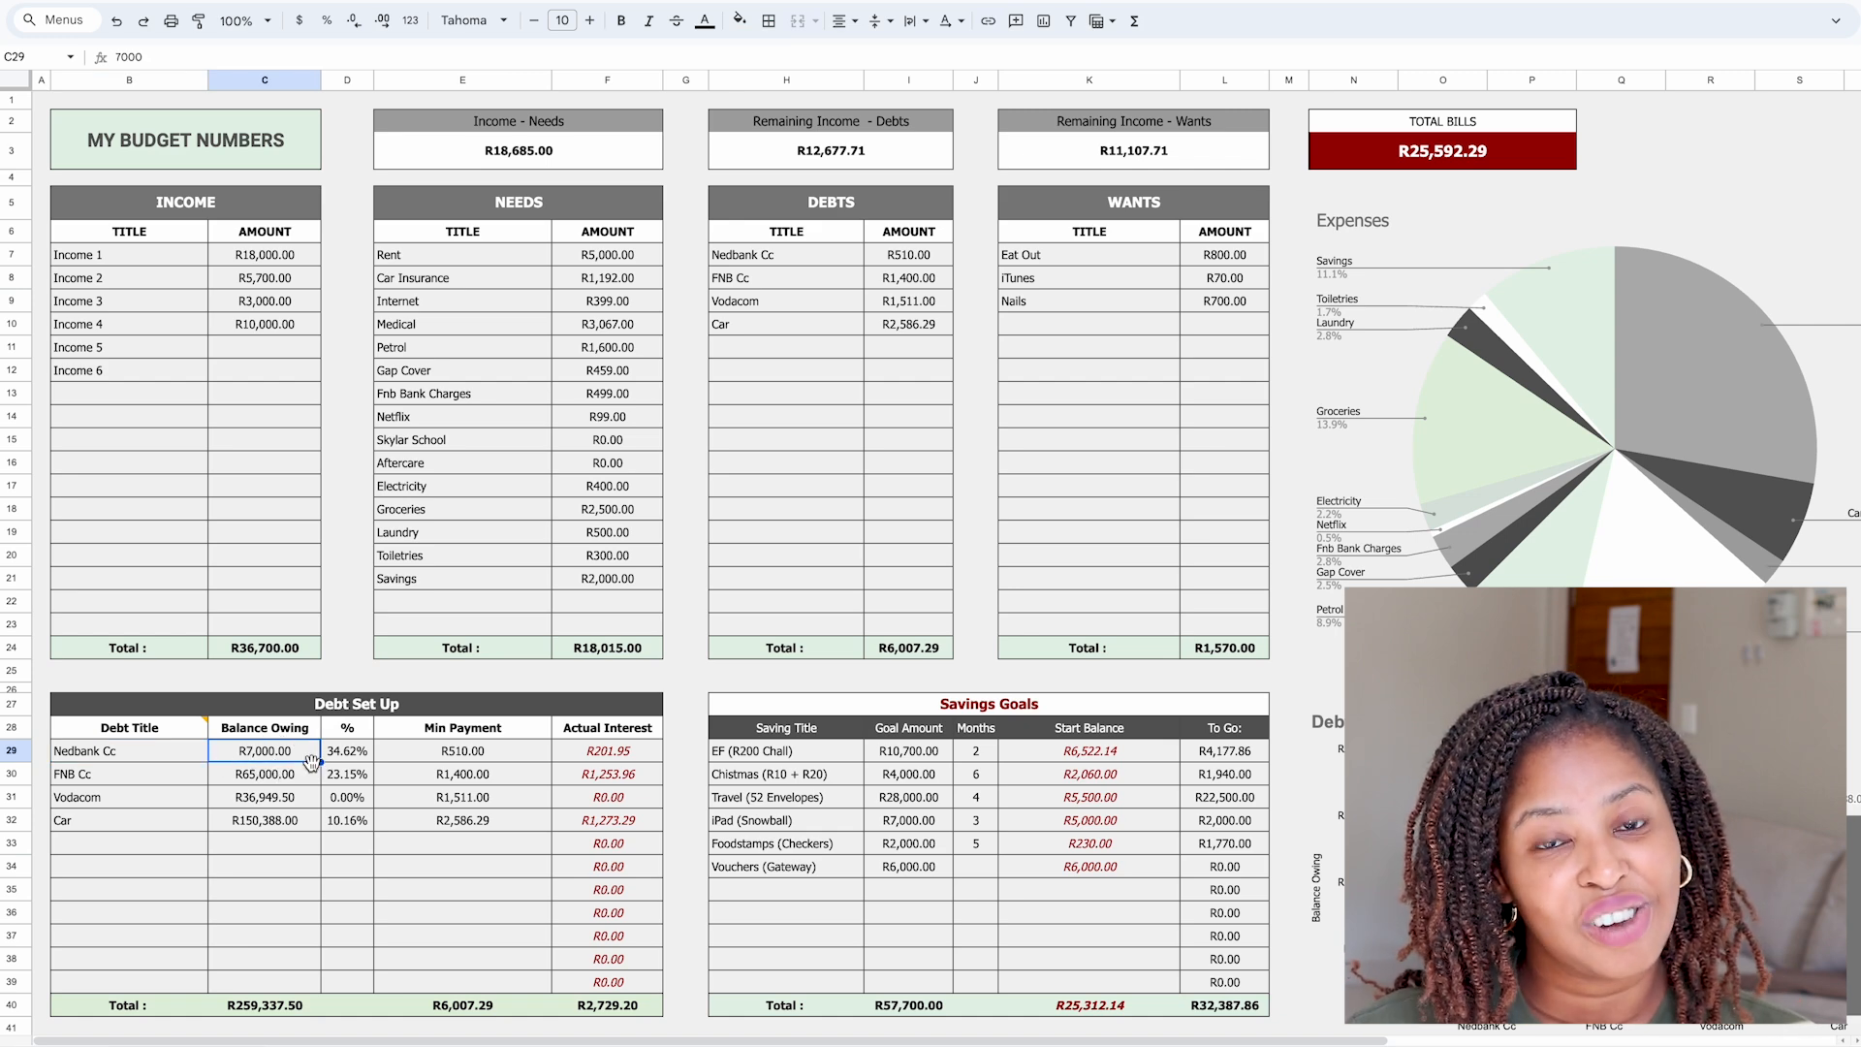
pyautogui.click(157, 779)
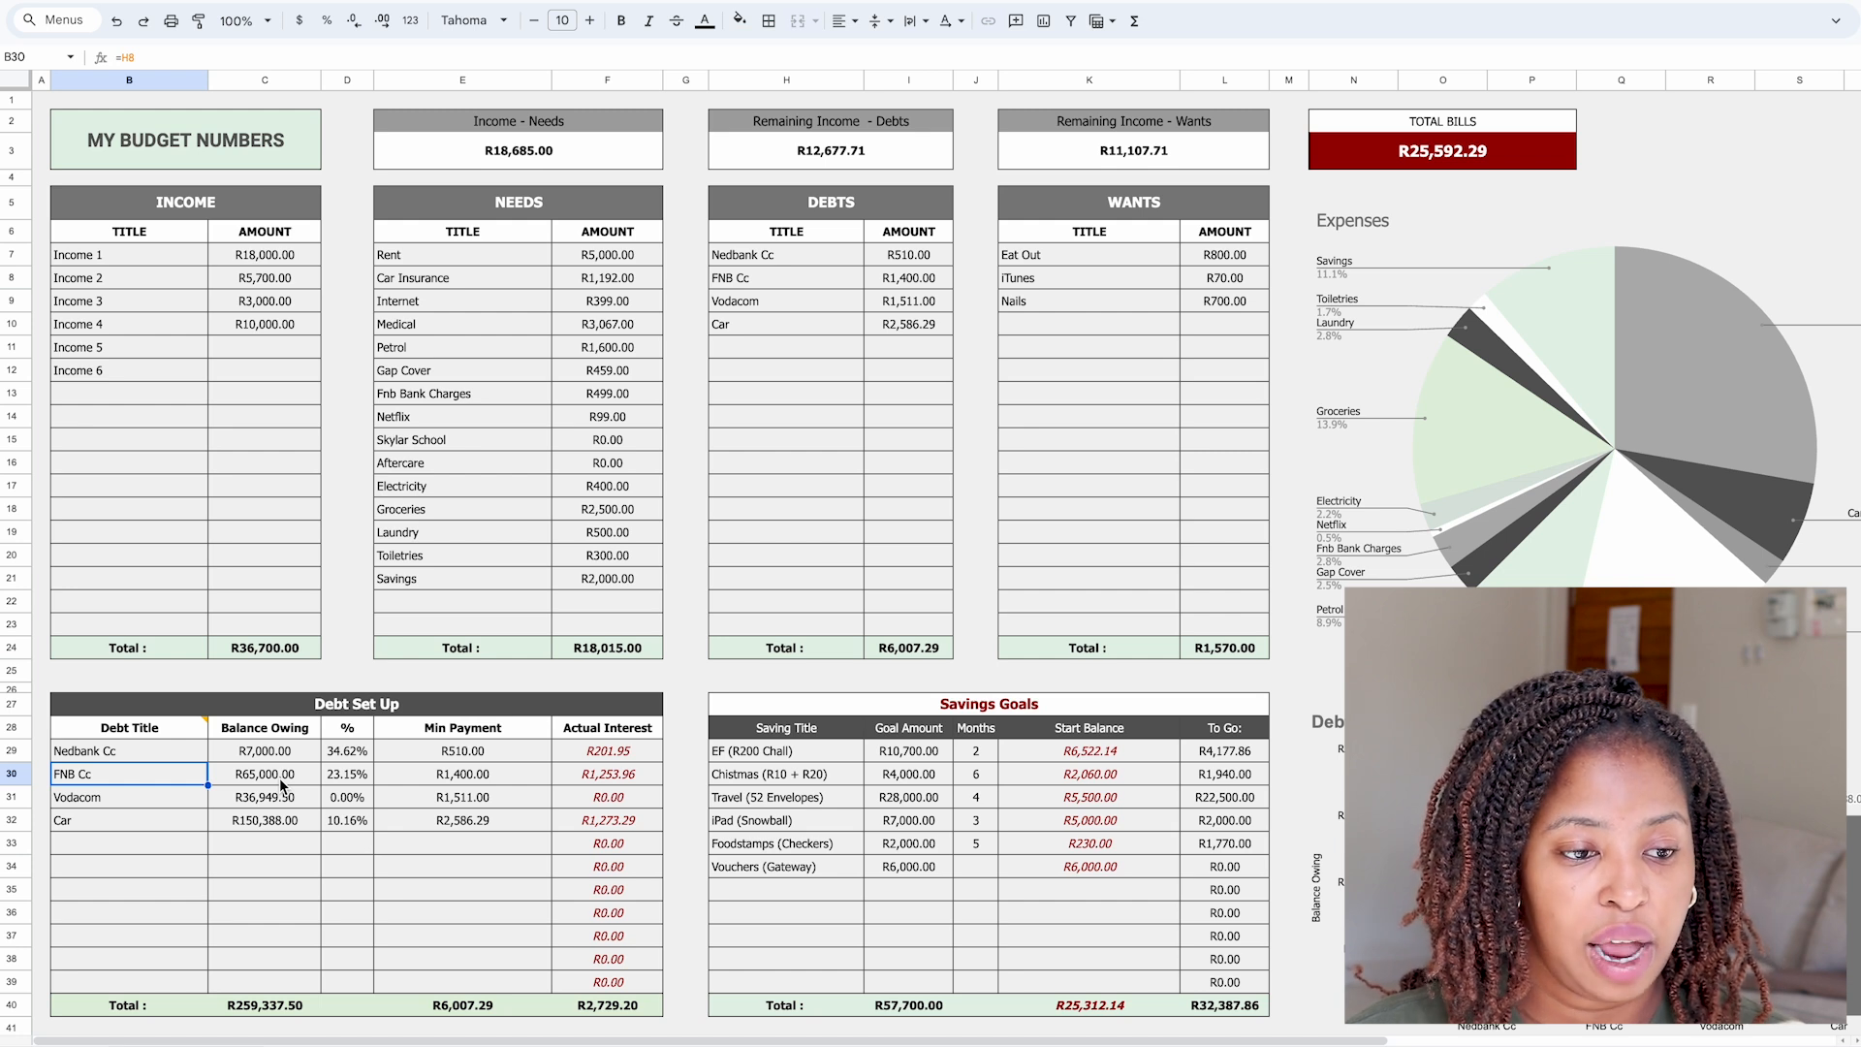
pyautogui.click(158, 797)
pyautogui.click(285, 805)
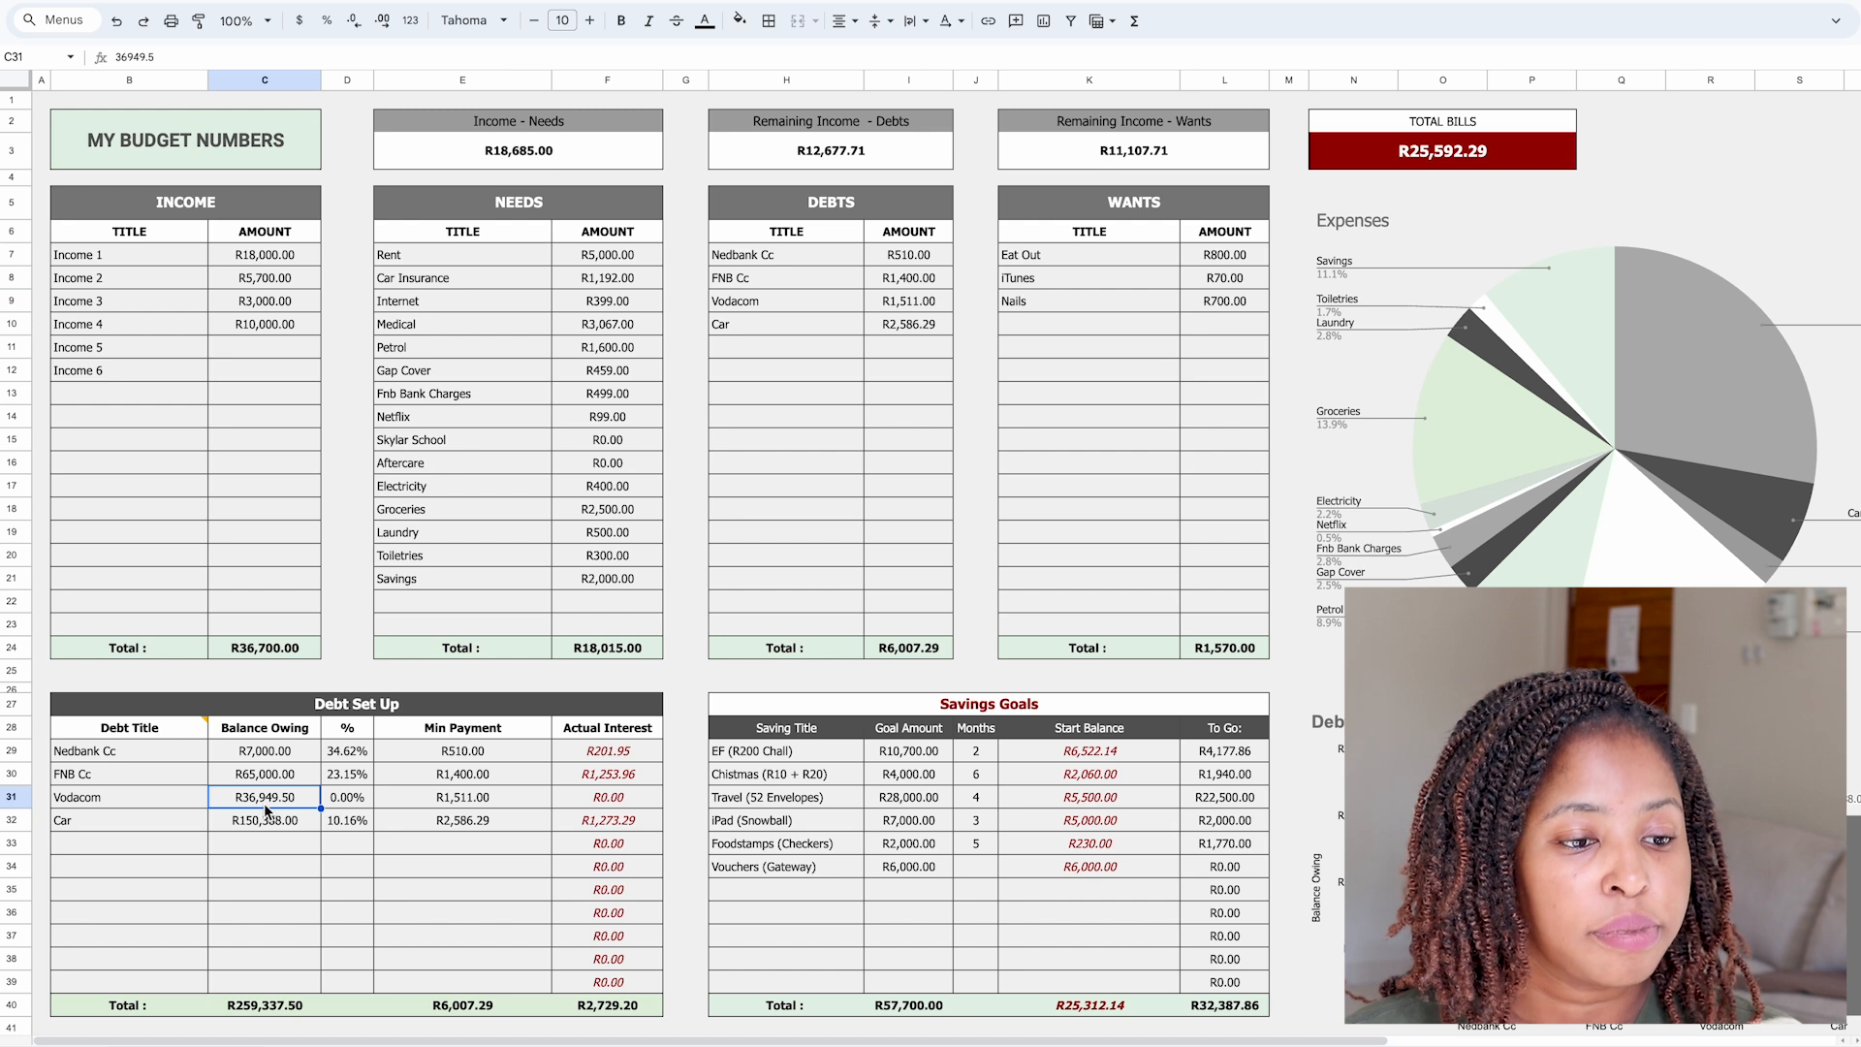
pyautogui.click(166, 827)
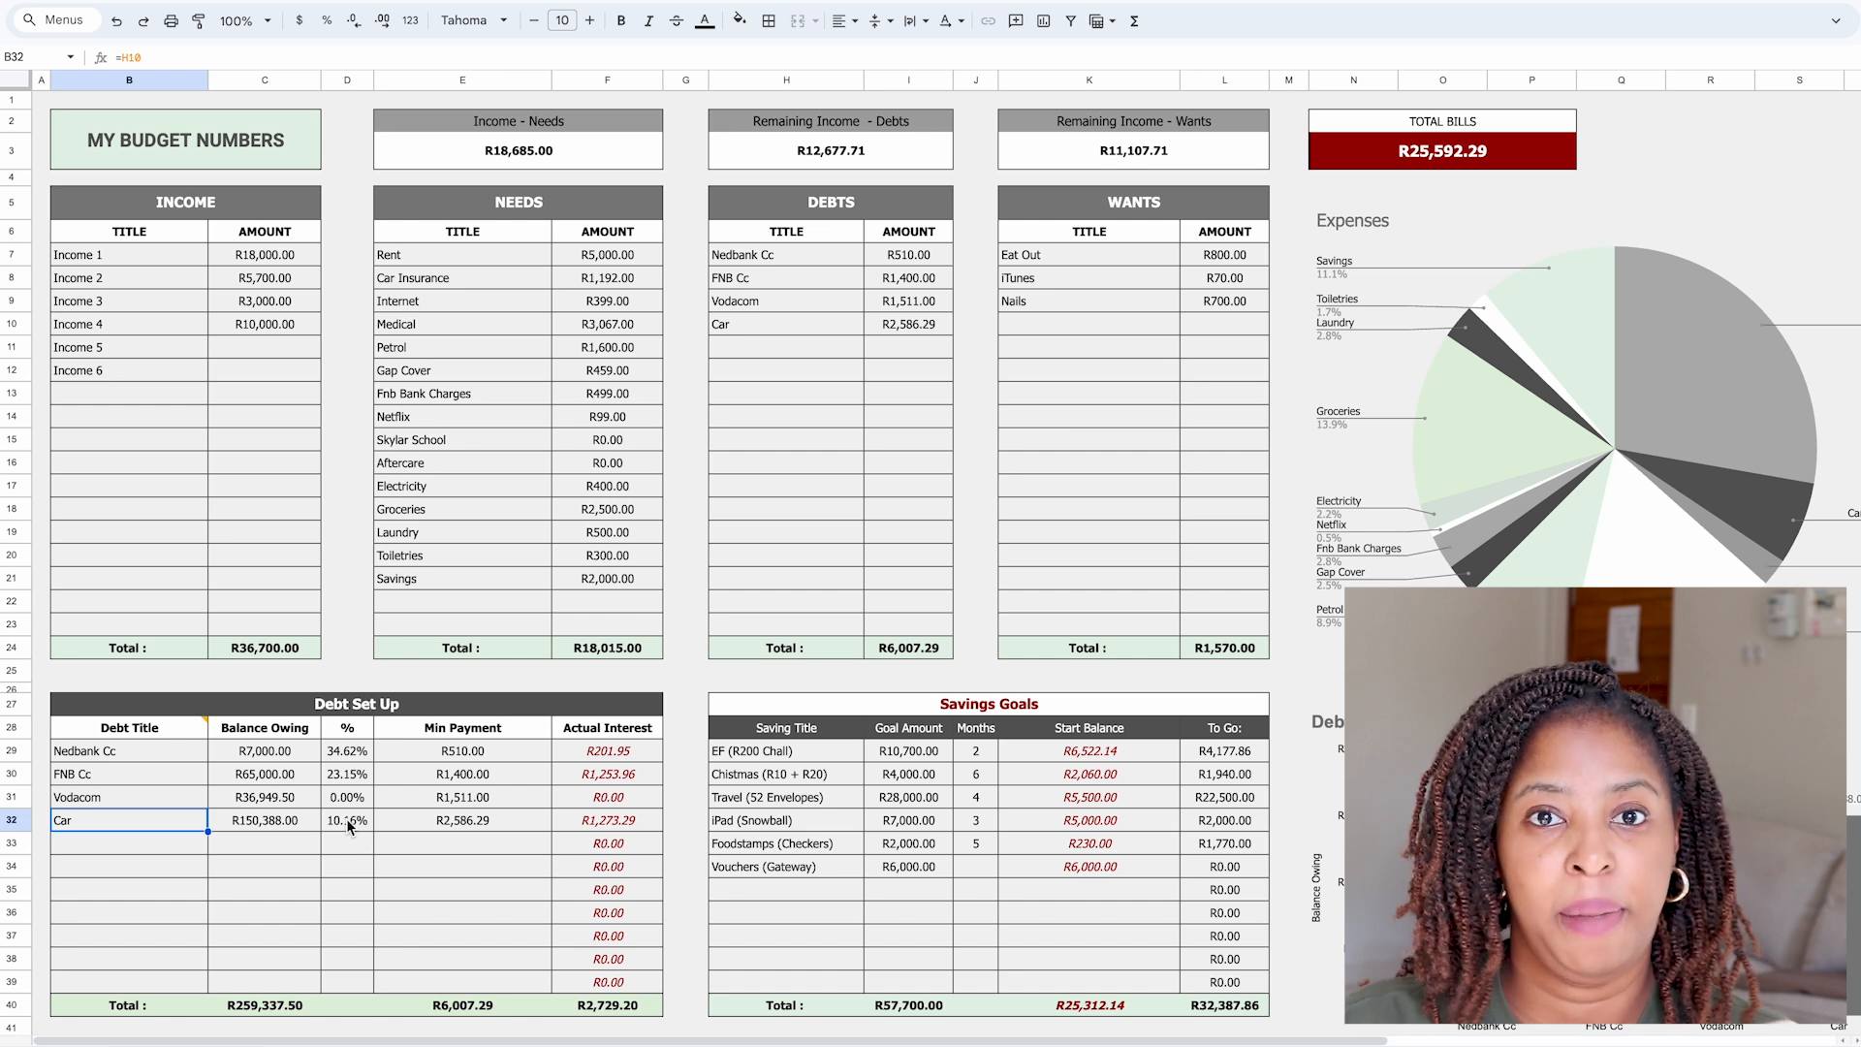
pyautogui.click(264, 823)
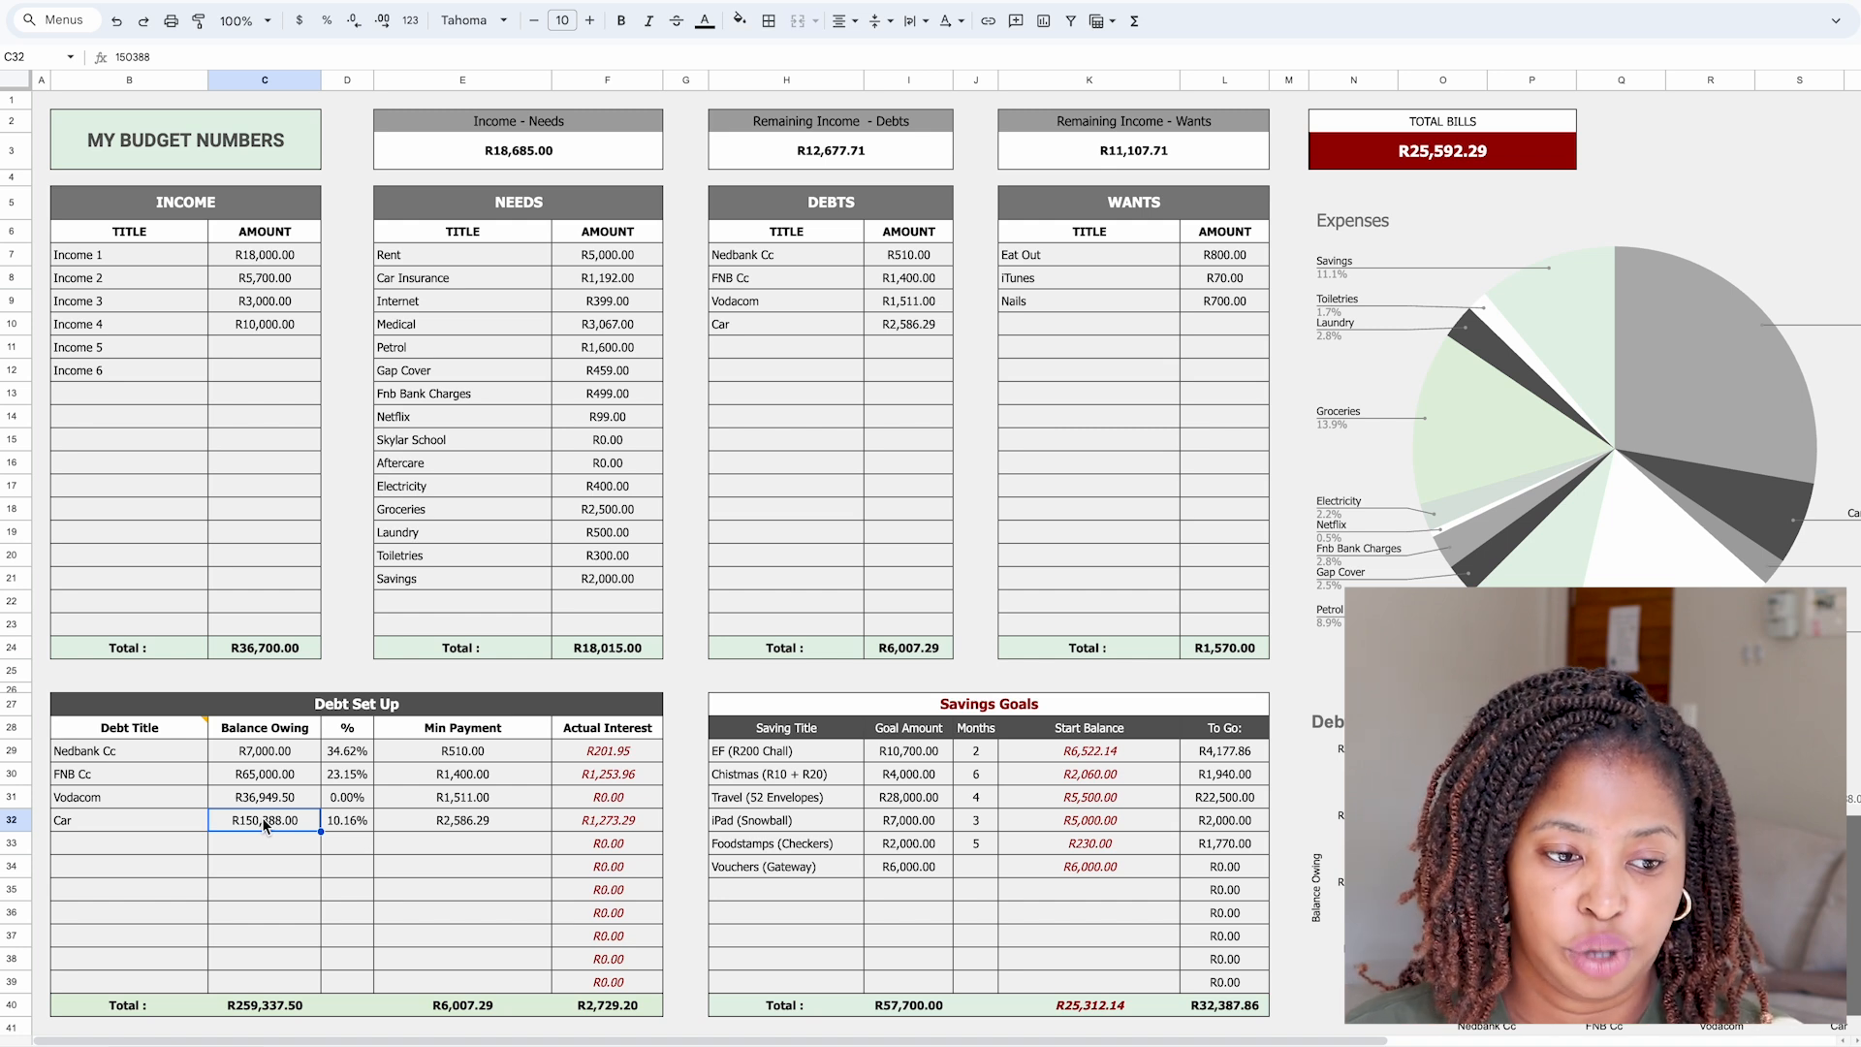
# View the Debt Reduction Tracker sheet, returning to the budget sheet to inspect the Car's Actual Interest formula in Debt Set Up.
pyautogui.click(349, 1045)
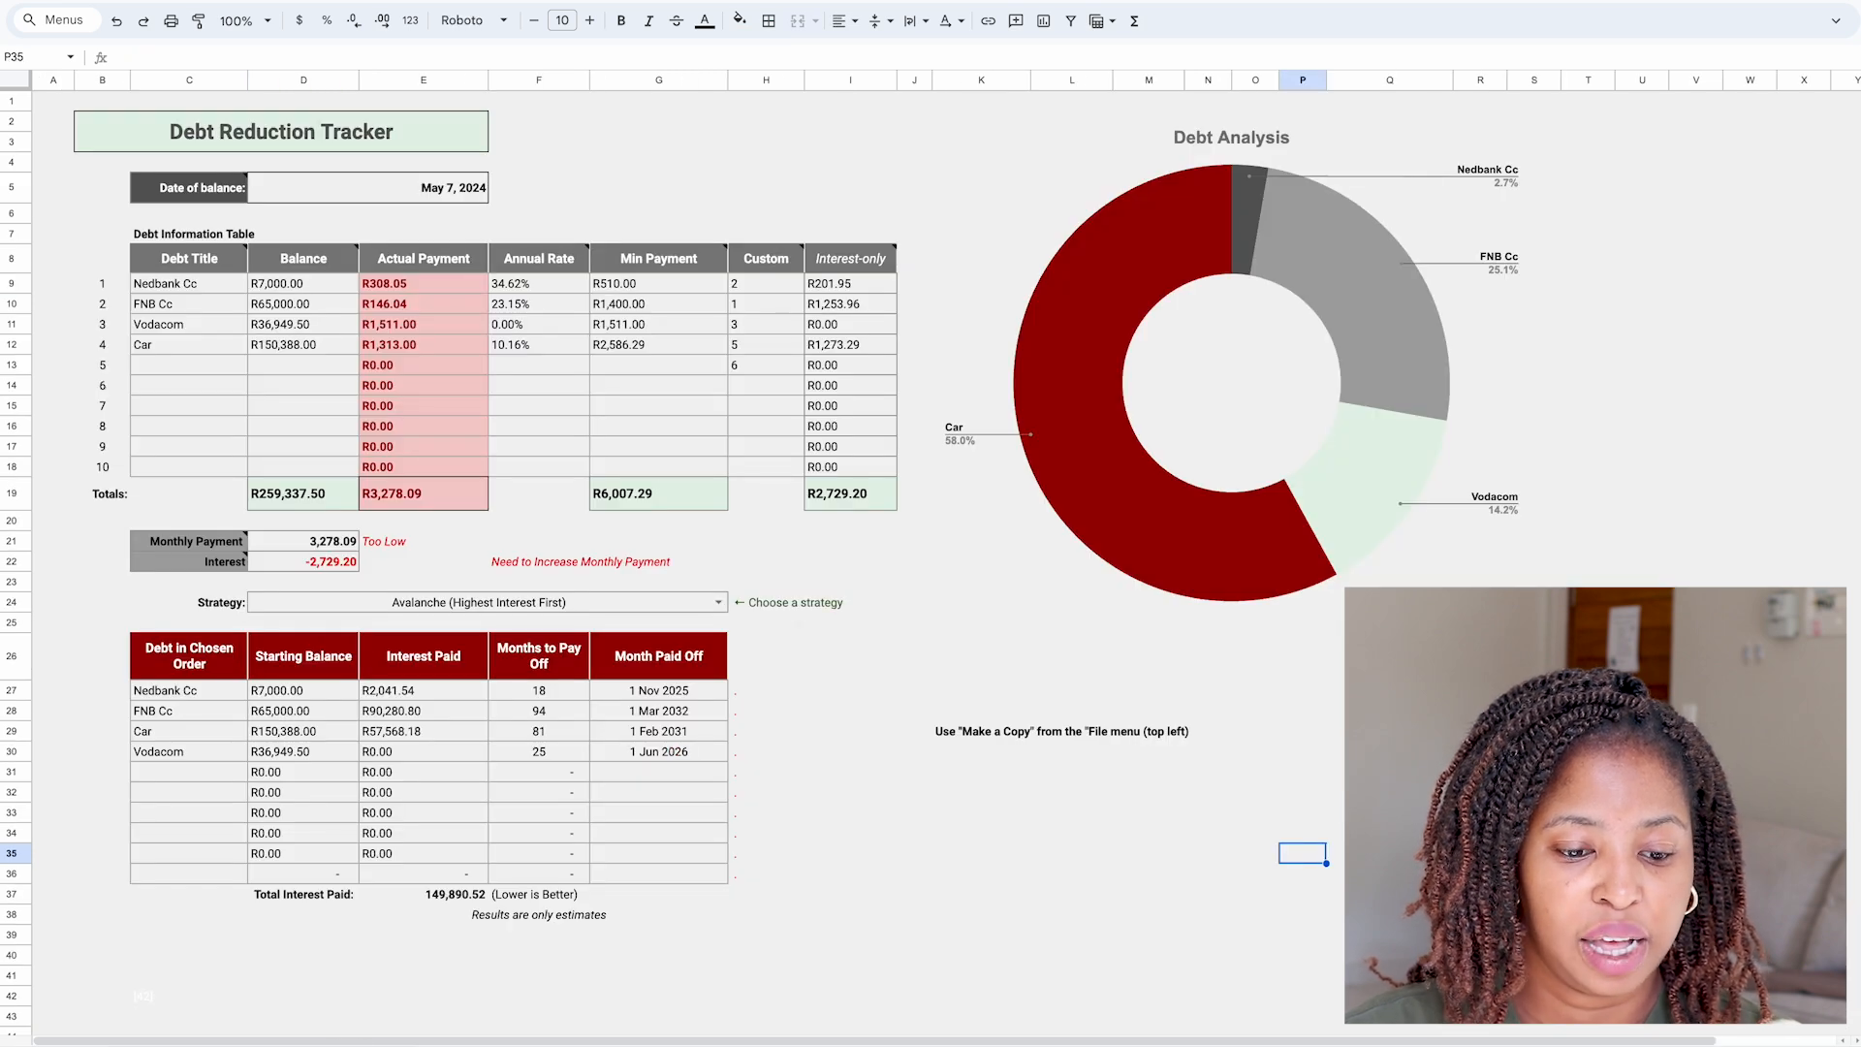
pyautogui.click(209, 1045)
pyautogui.click(608, 824)
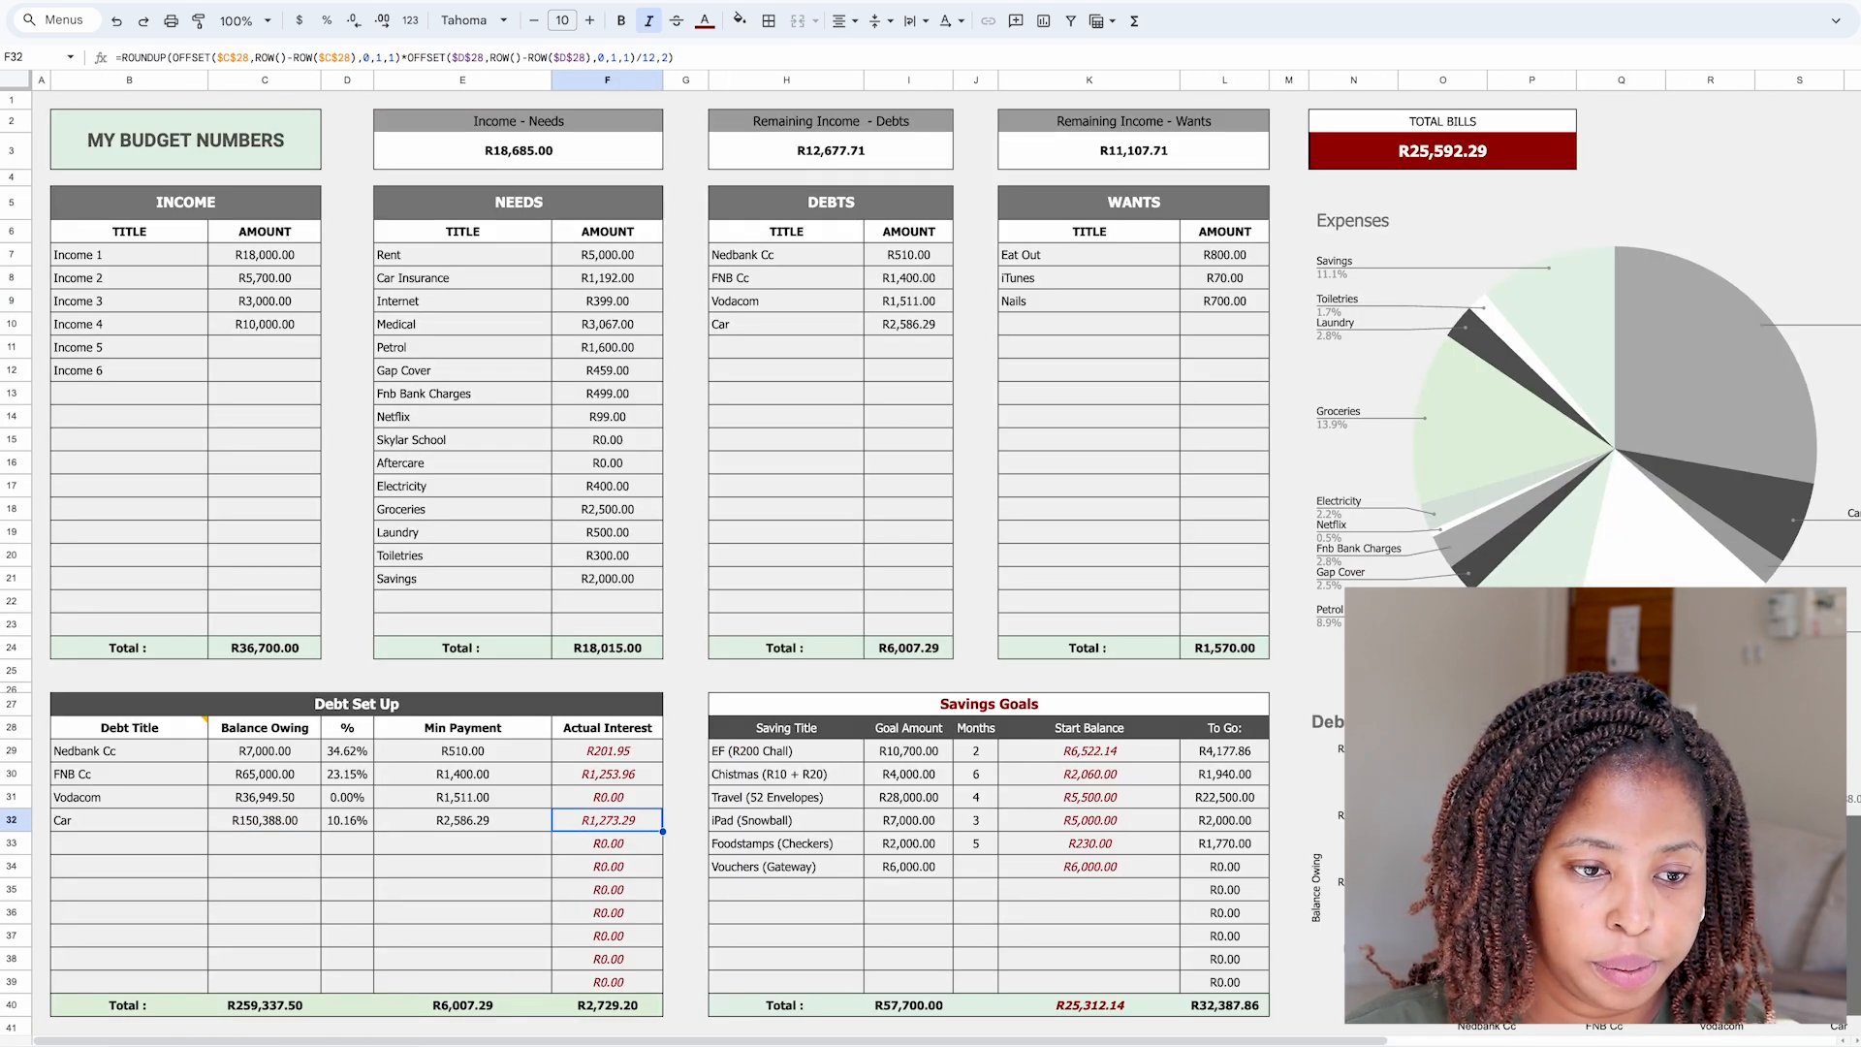
# Switch to the Debt Reduction Tracker sheet and examine the Month Paid Off dates of the four debts and FNB Cc's starting balance.
pyautogui.click(349, 1045)
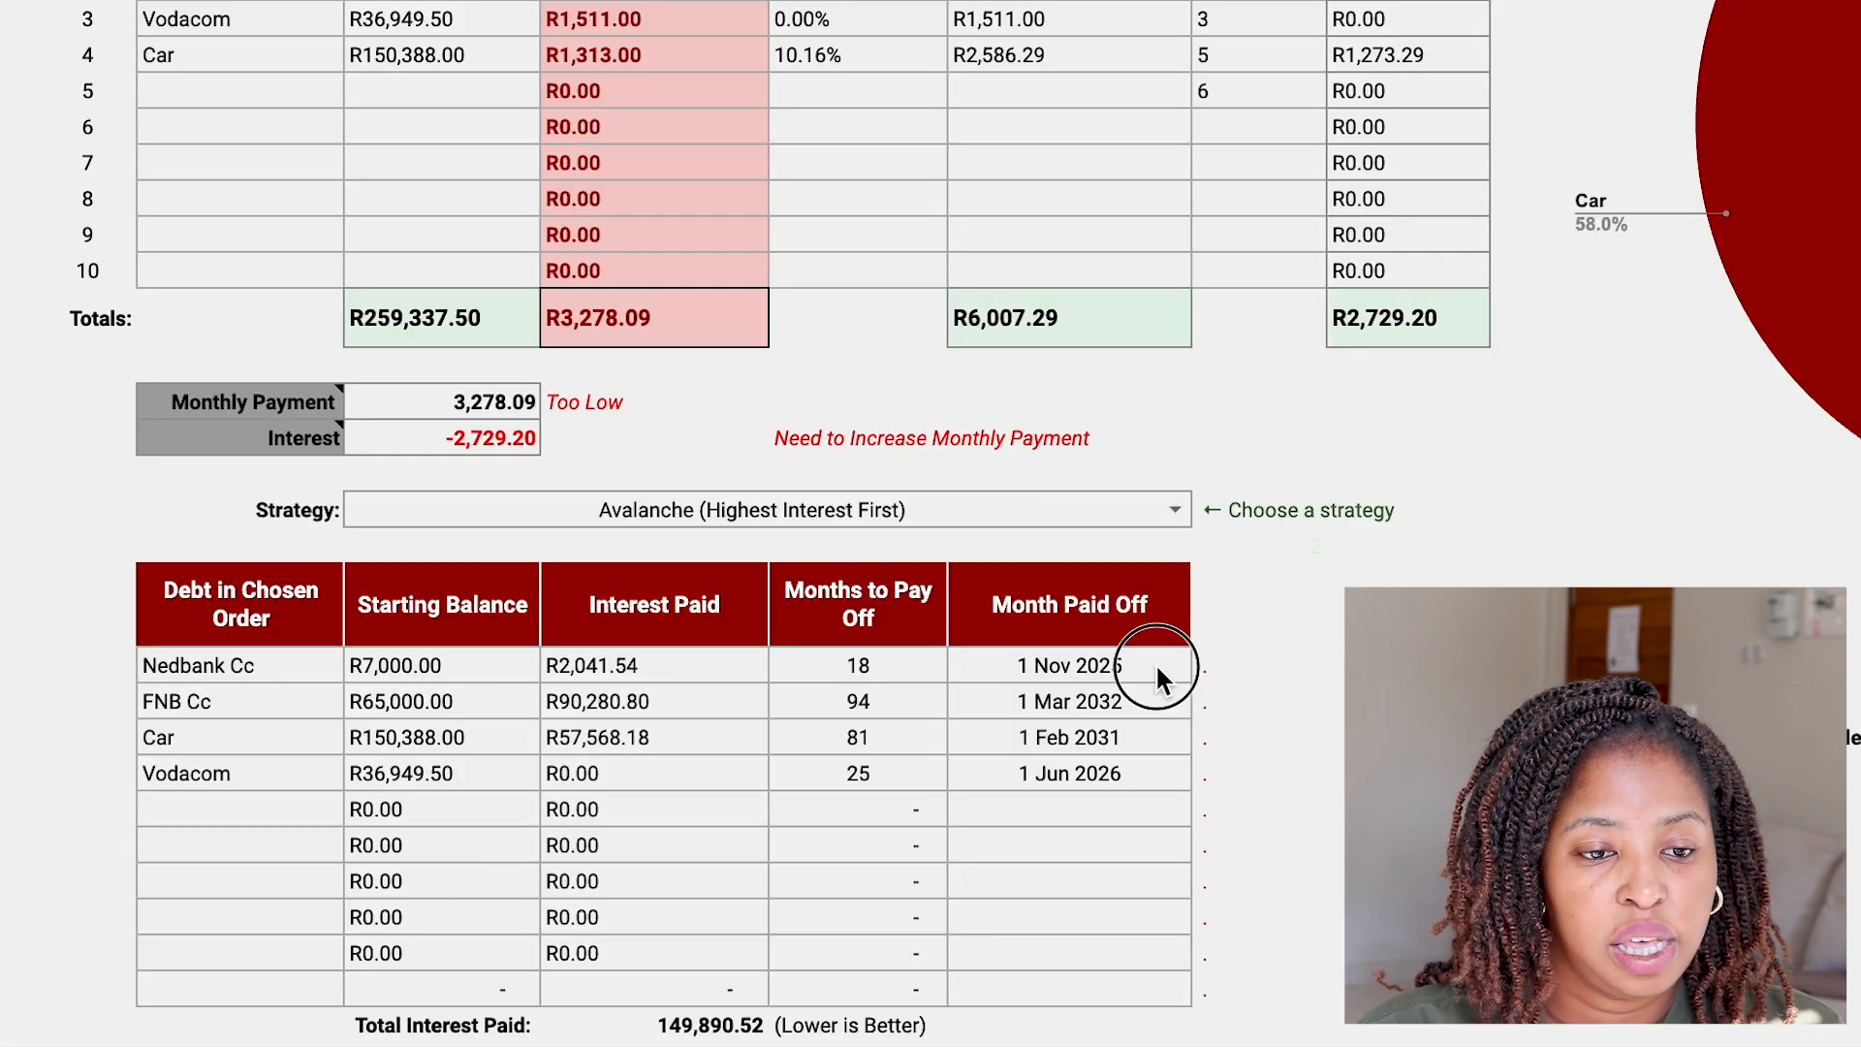
pyautogui.moveTo(708, 690); pyautogui.dragTo(708, 727)
pyautogui.moveTo(1158, 735); pyautogui.dragTo(1152, 764)
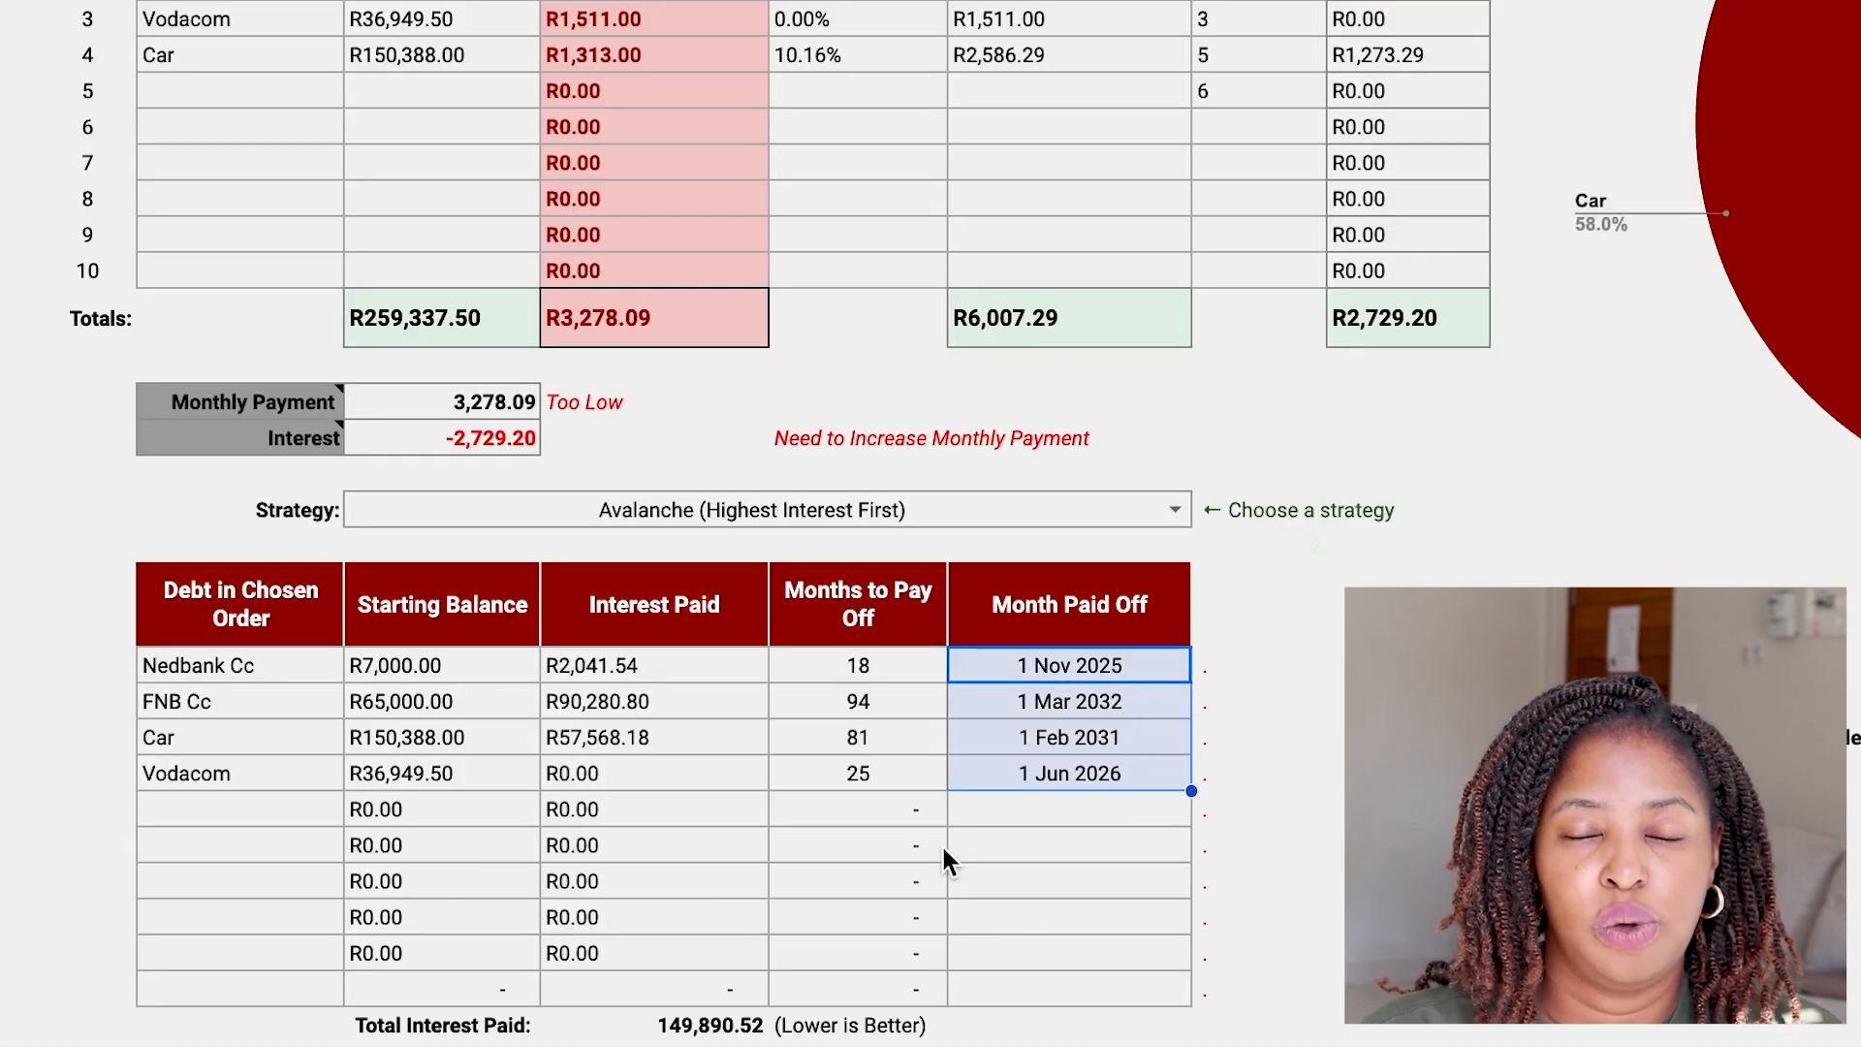
pyautogui.click(1099, 849)
pyautogui.click(1125, 766)
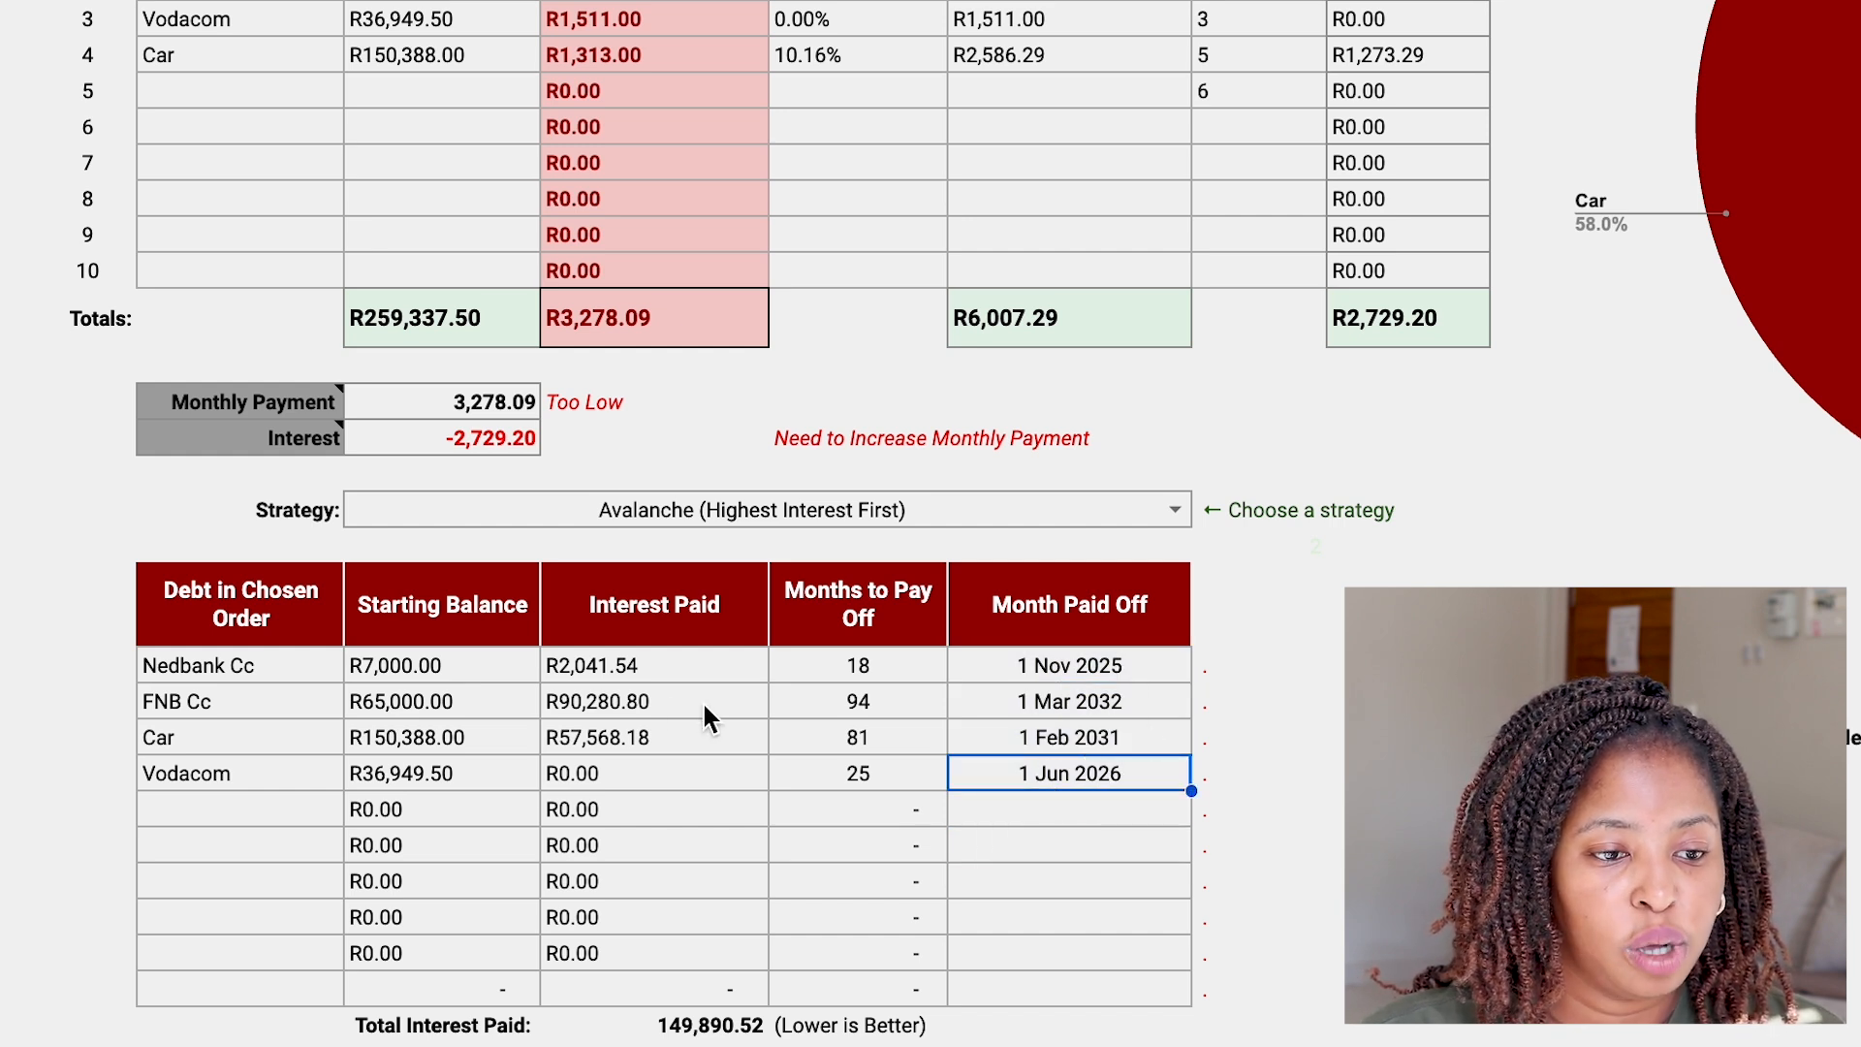
pyautogui.click(1163, 713)
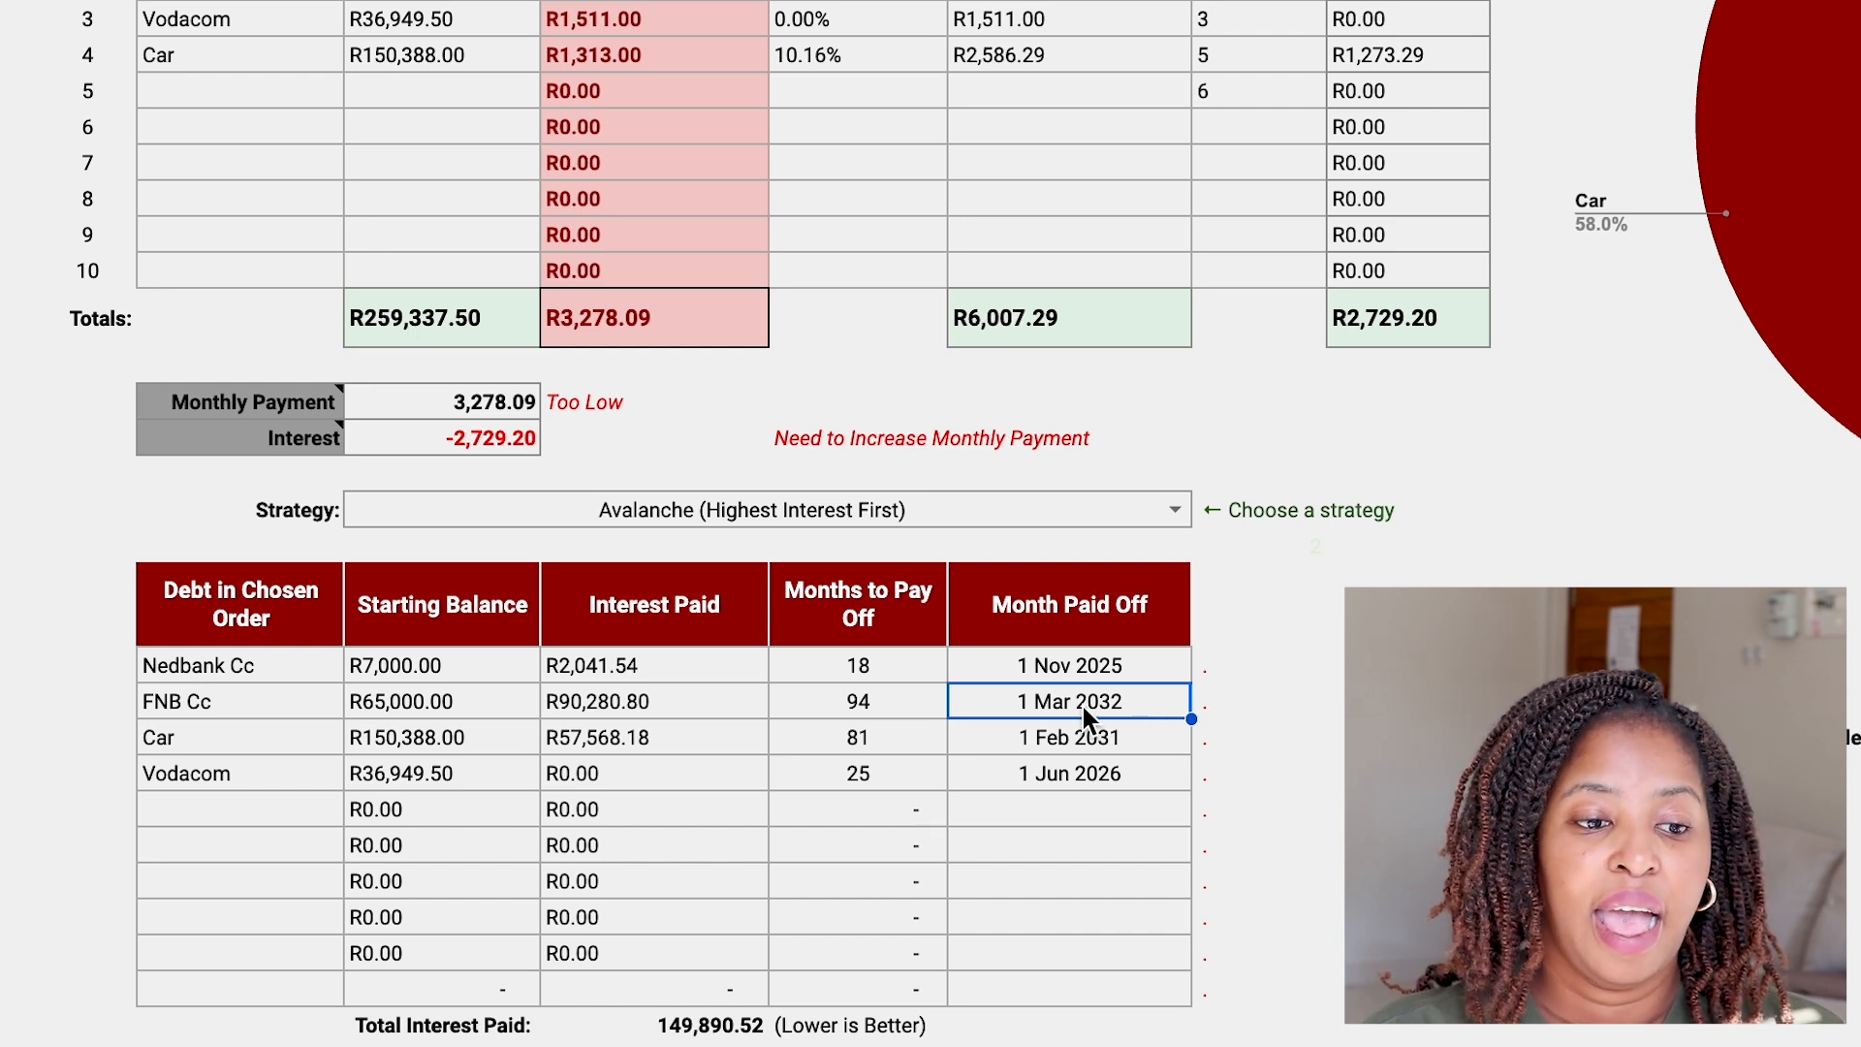
pyautogui.click(479, 713)
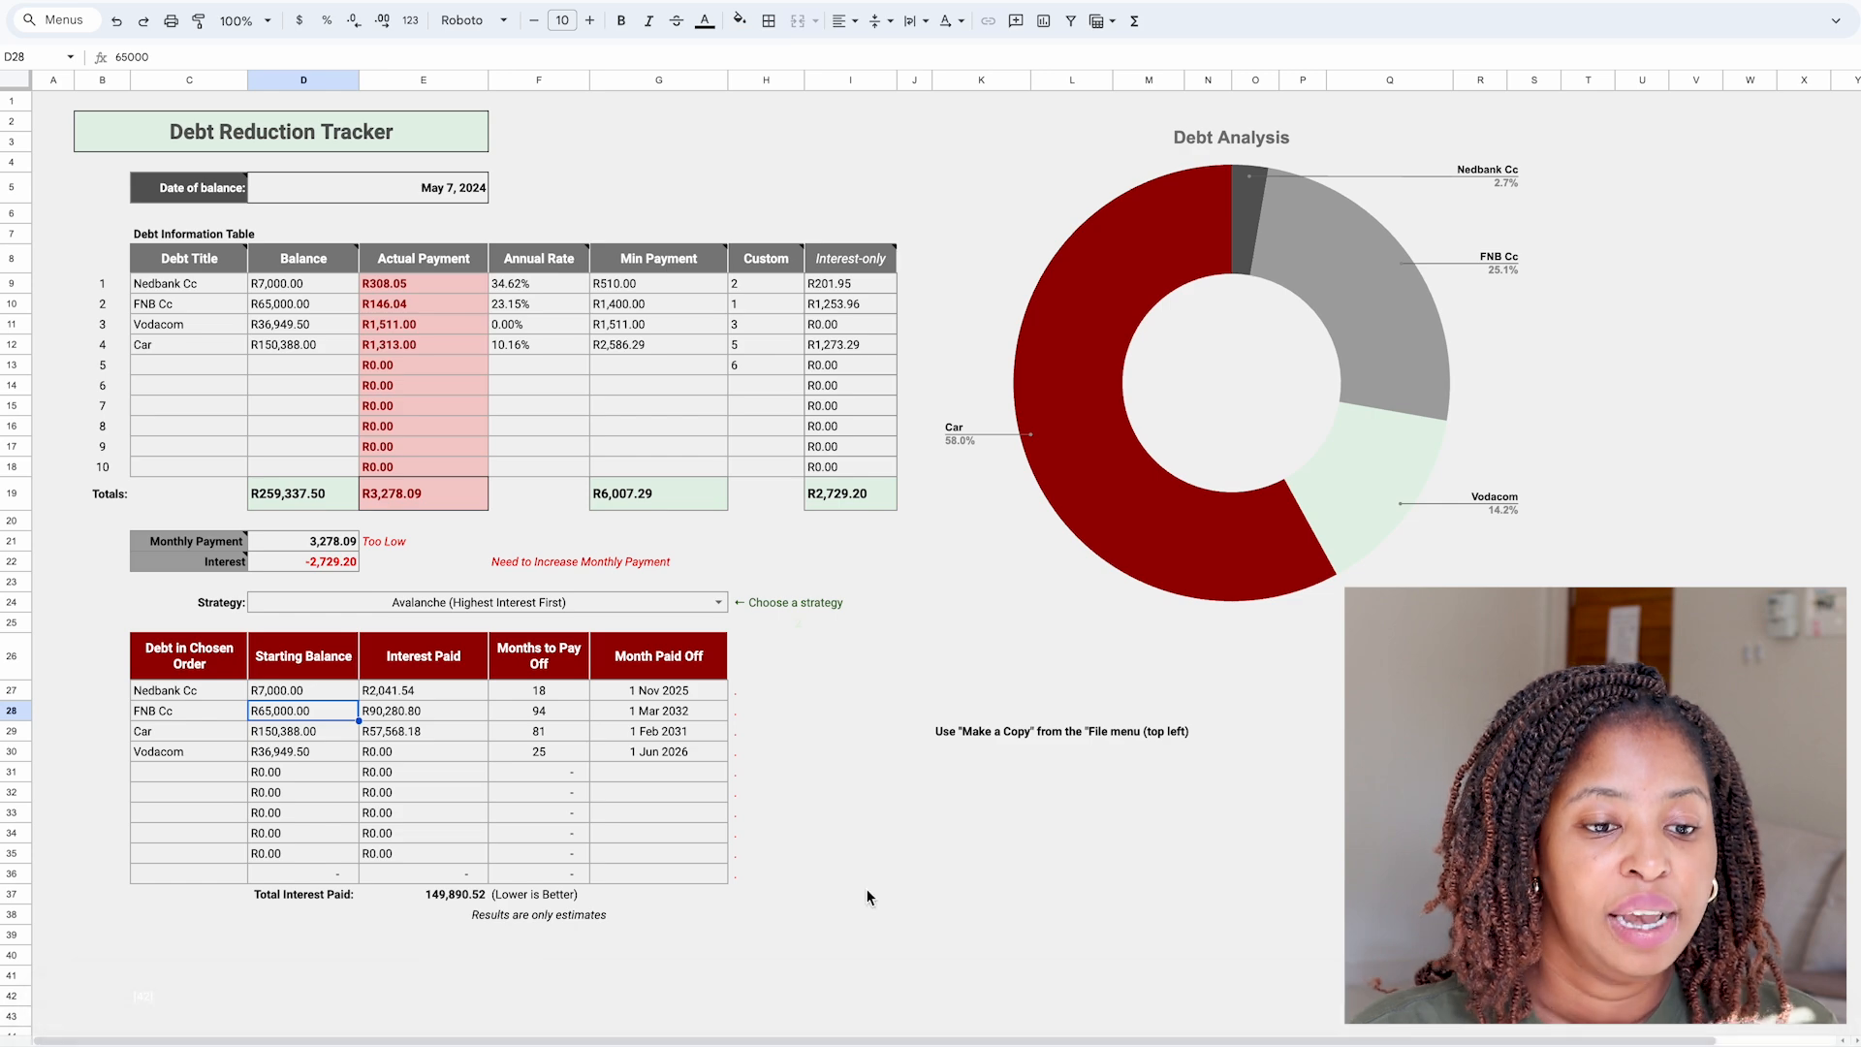
# Open the sheet with each debt's monthly payment schedule and inspect the Total Debt amount's formula and the Aug-24 row.
pyautogui.click(474, 1045)
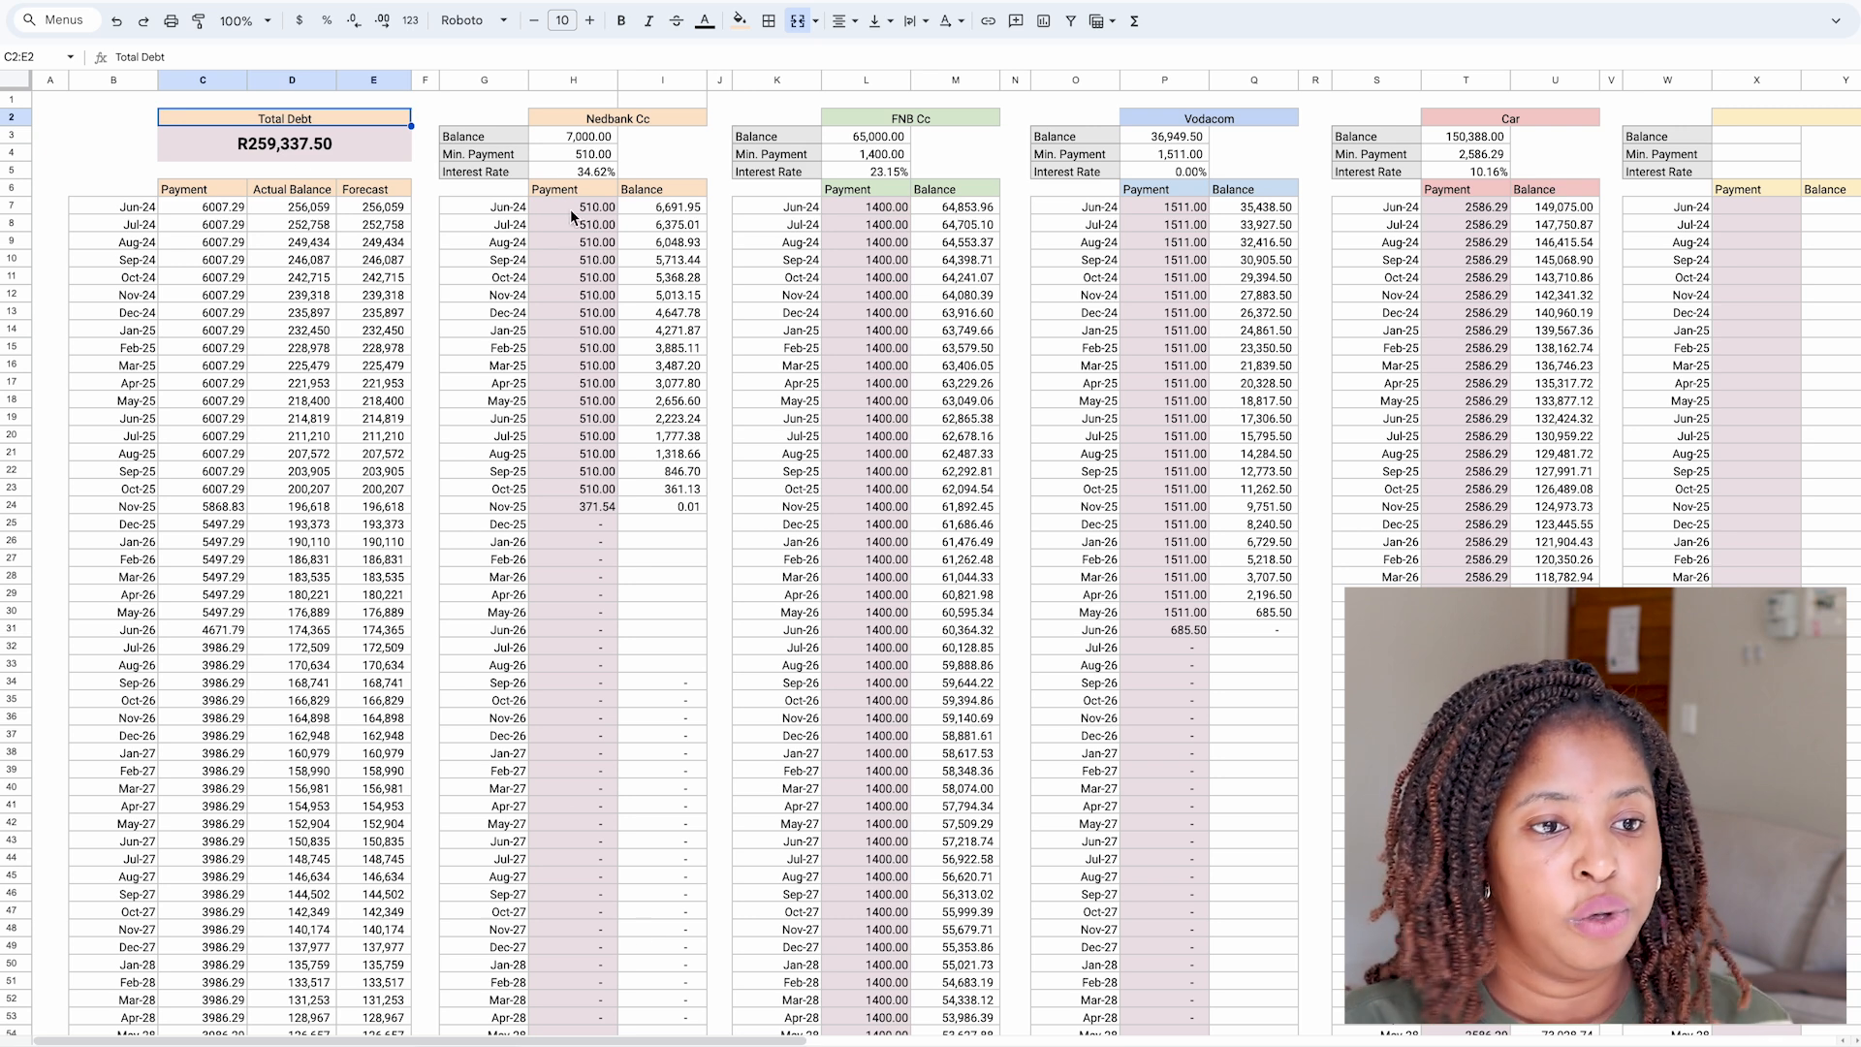
pyautogui.click(341, 143)
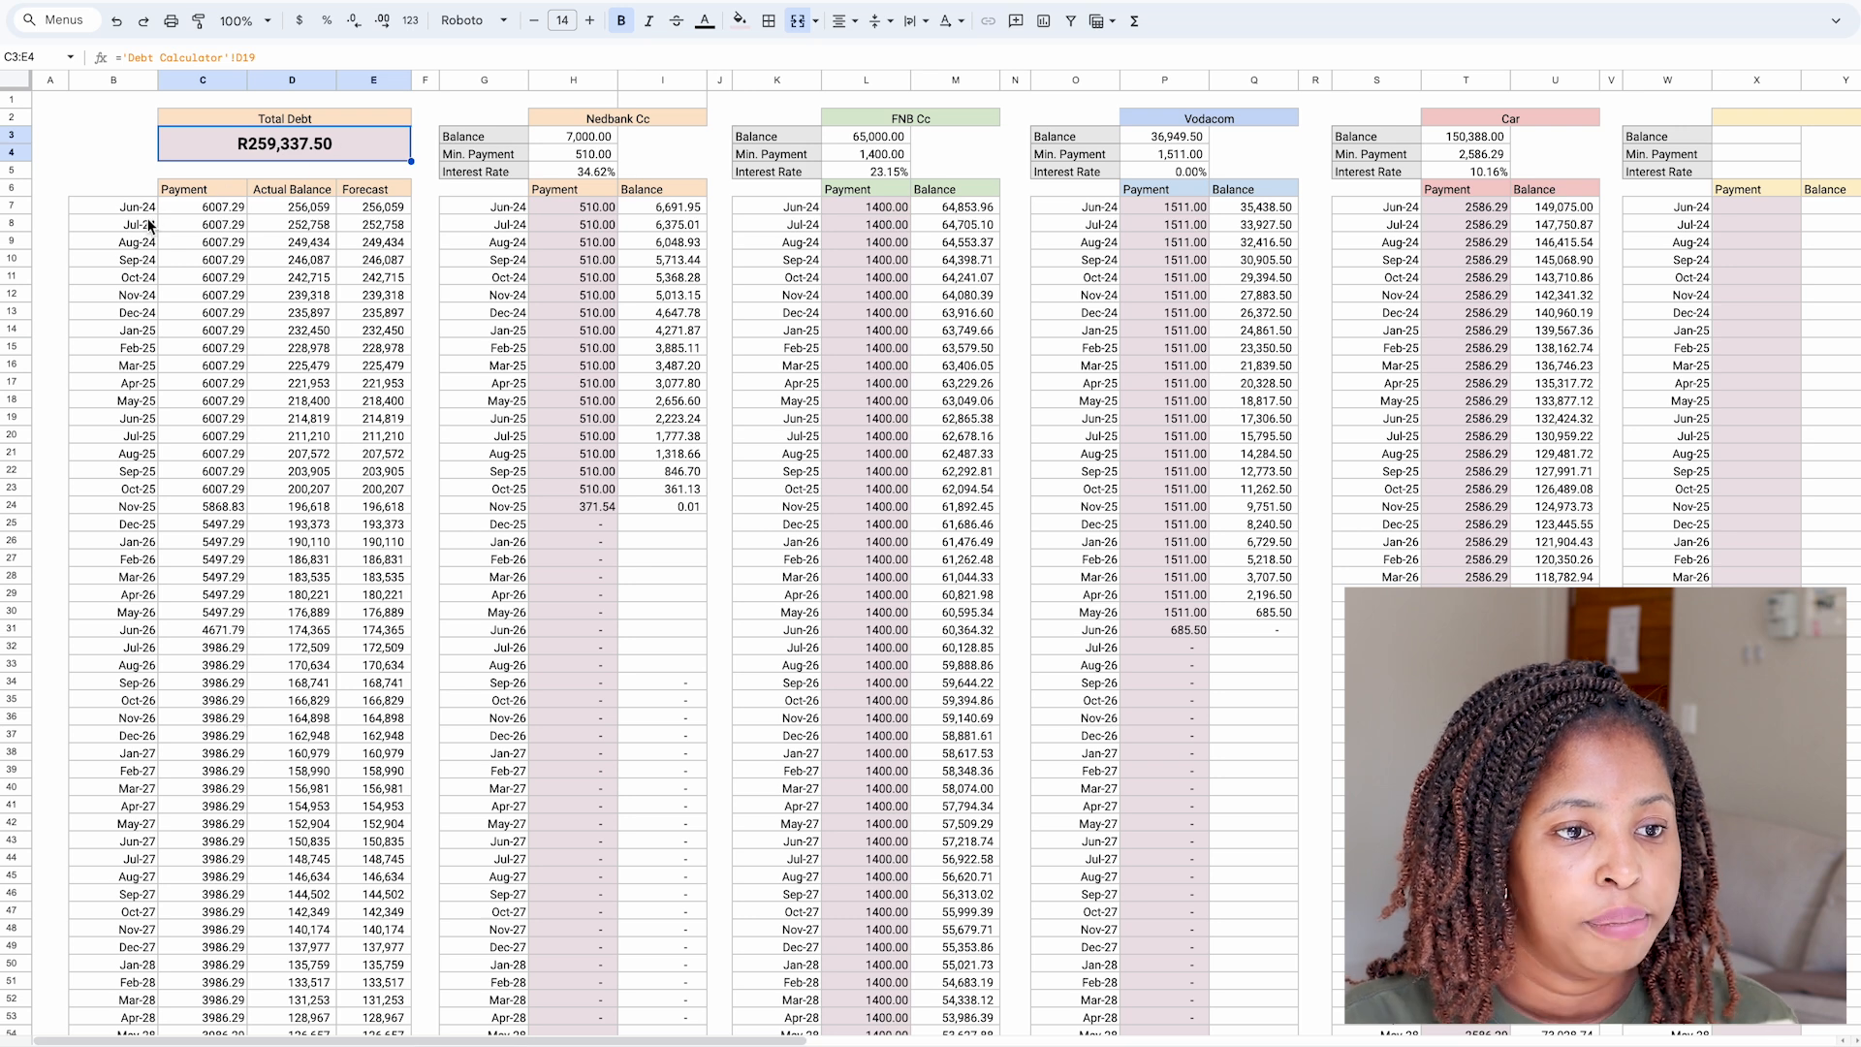
pyautogui.click(402, 224)
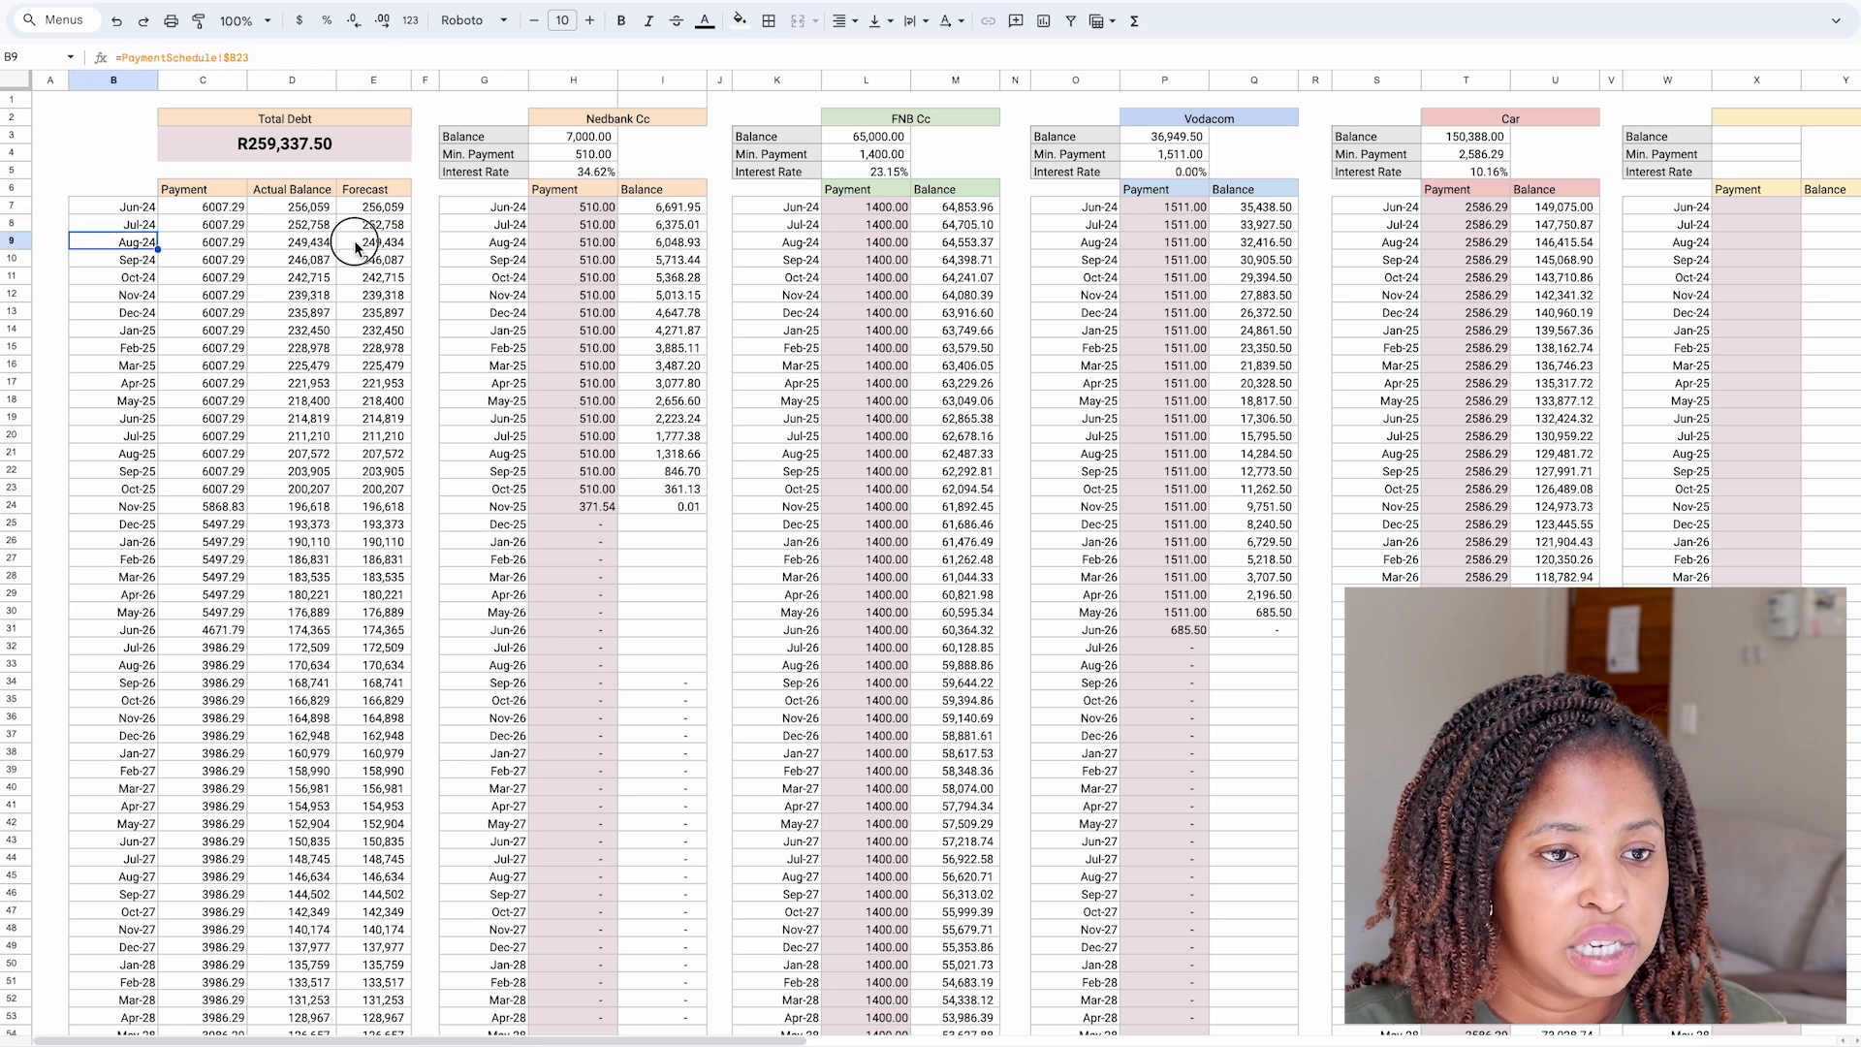
# Check the Aug-24 Forecast formula and Nedbank Cc's Nov-25 balance, and open the Debt Rollover Payment Schedule sheet.
pyautogui.click(378, 242)
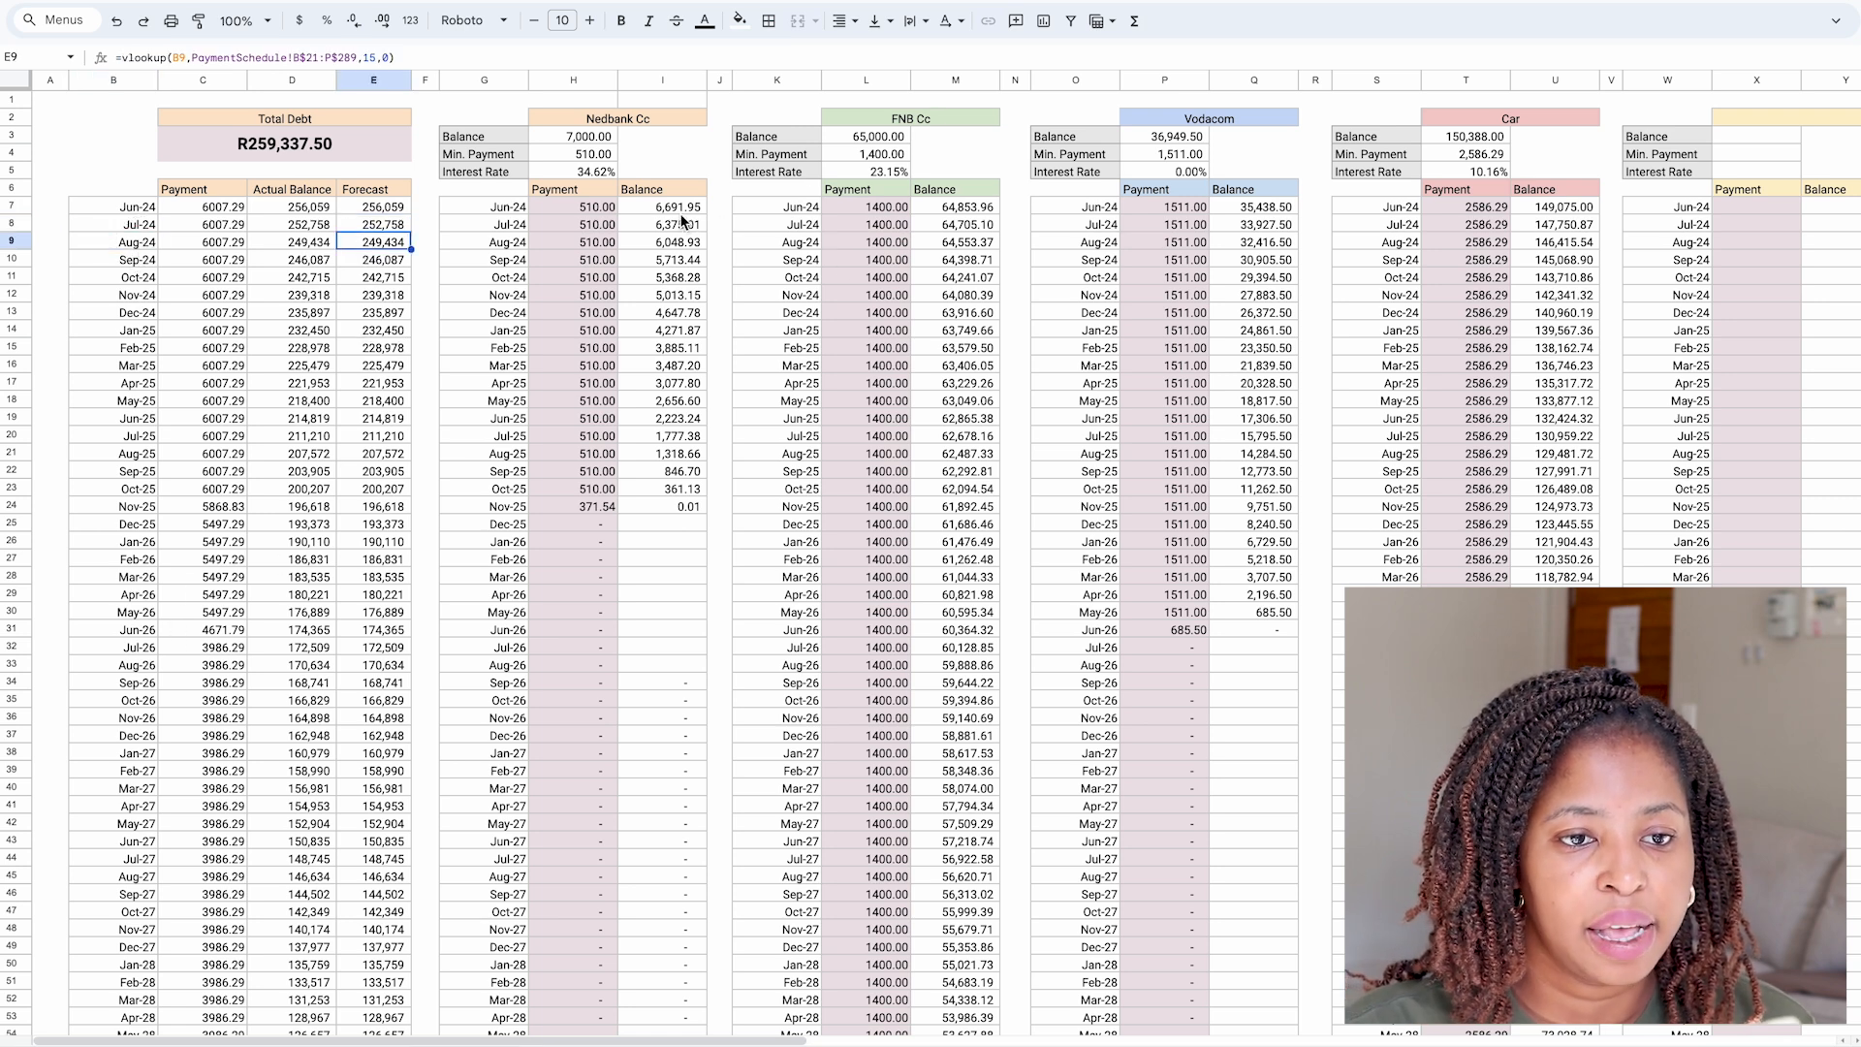
pyautogui.click(684, 505)
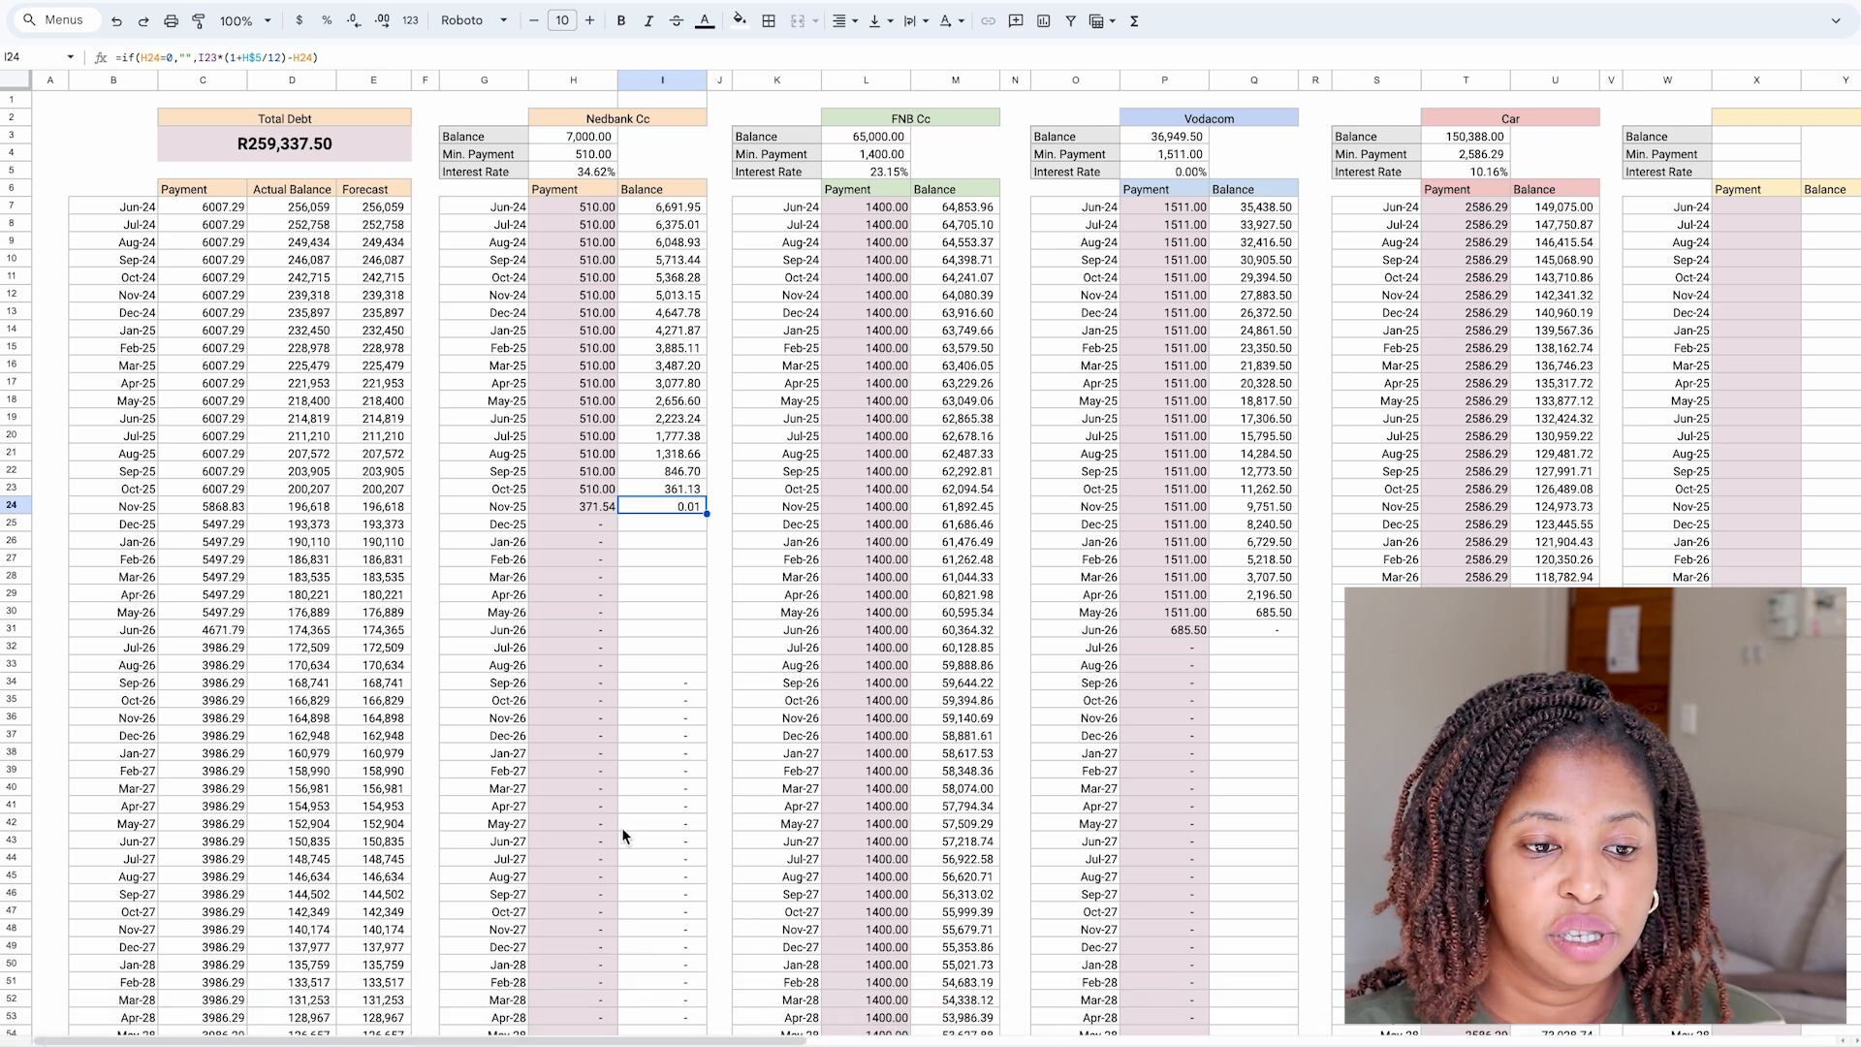
pyautogui.click(597, 1045)
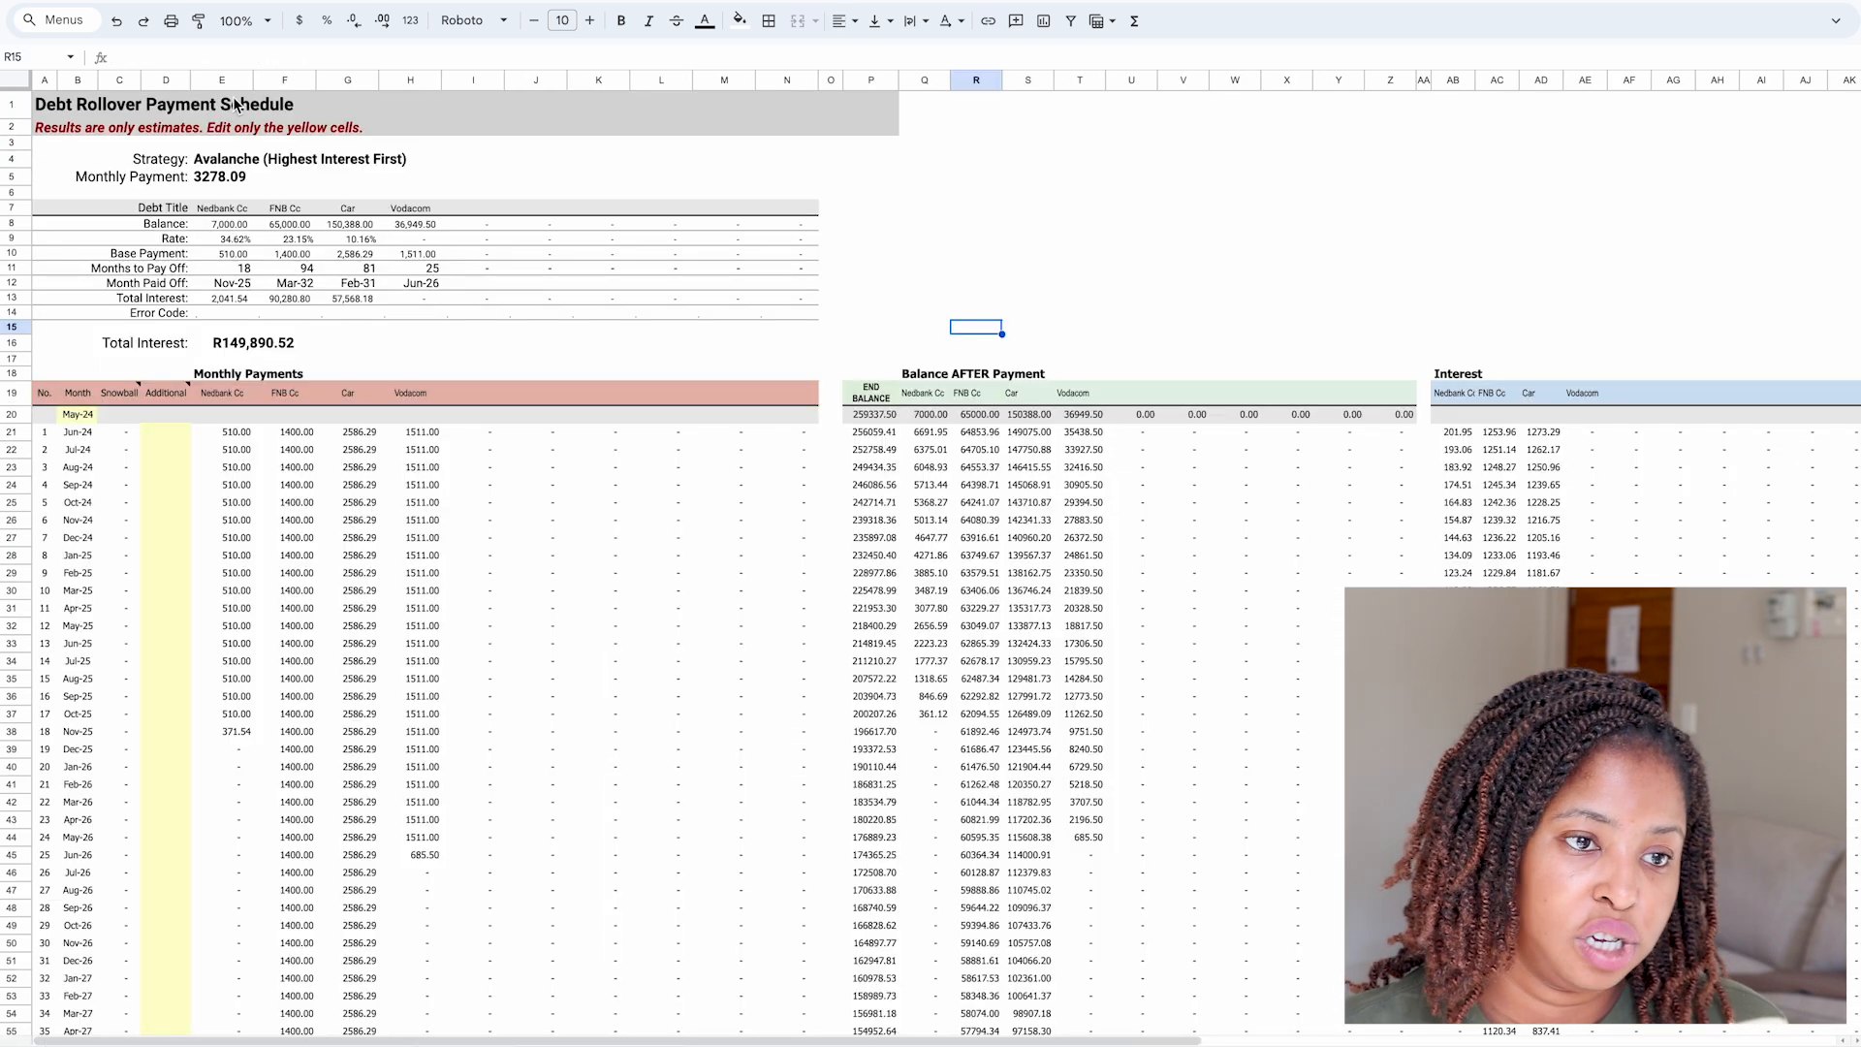
pyautogui.click(217, 100)
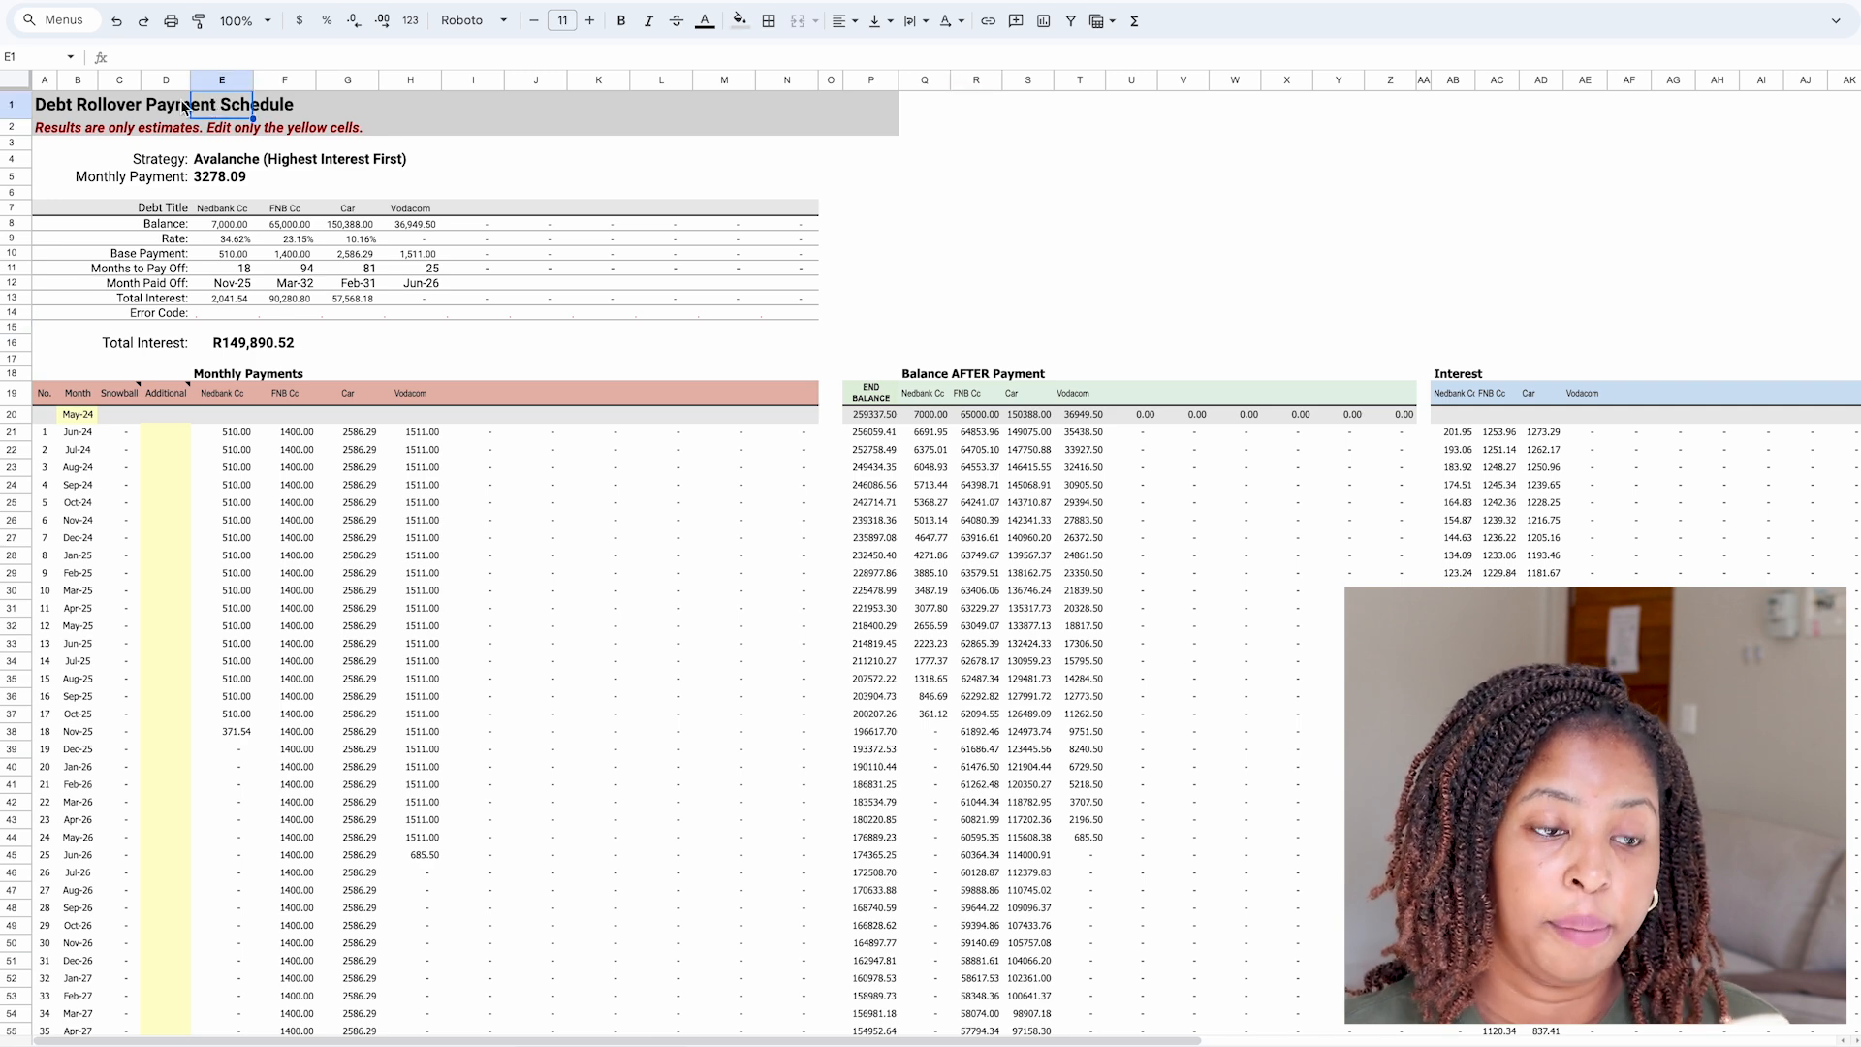
pyautogui.click(77, 107)
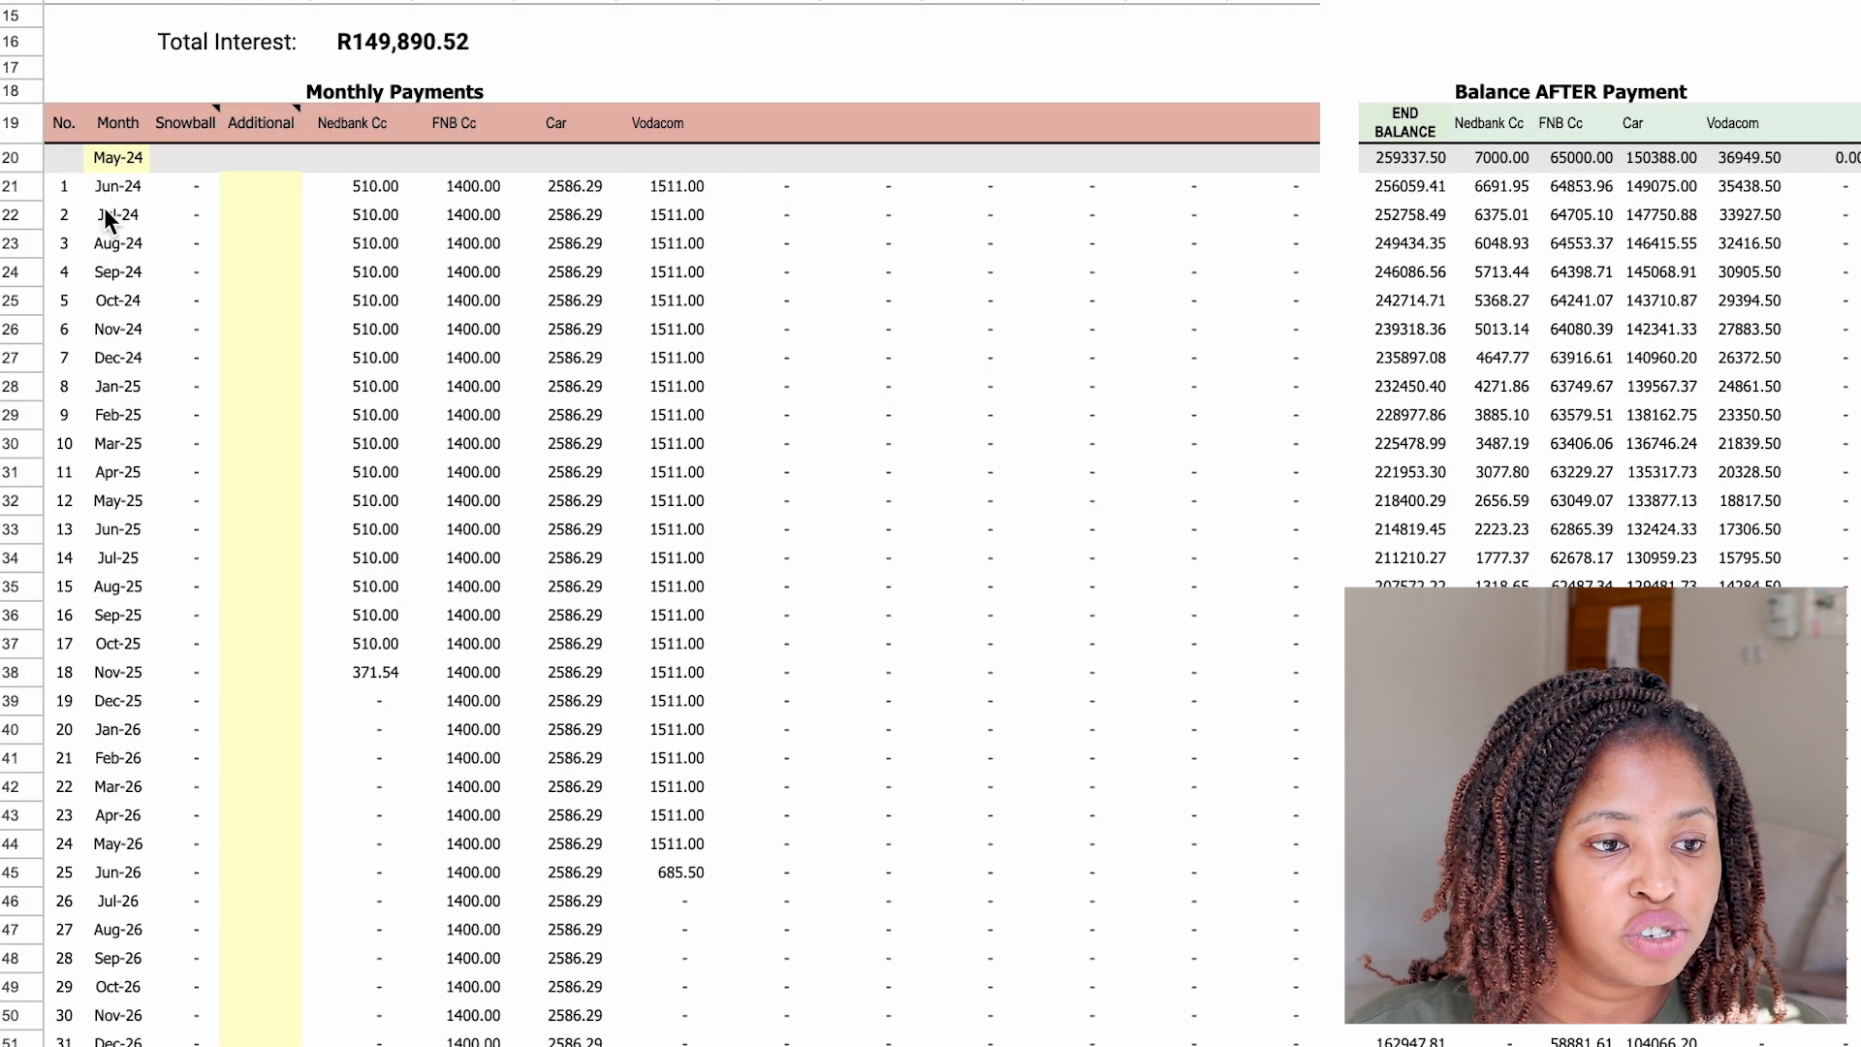
# Examine the Jun-24 row of the Monthly Payments table and follow FNB Cc's payments to the end of the schedule.
pyautogui.click(114, 186)
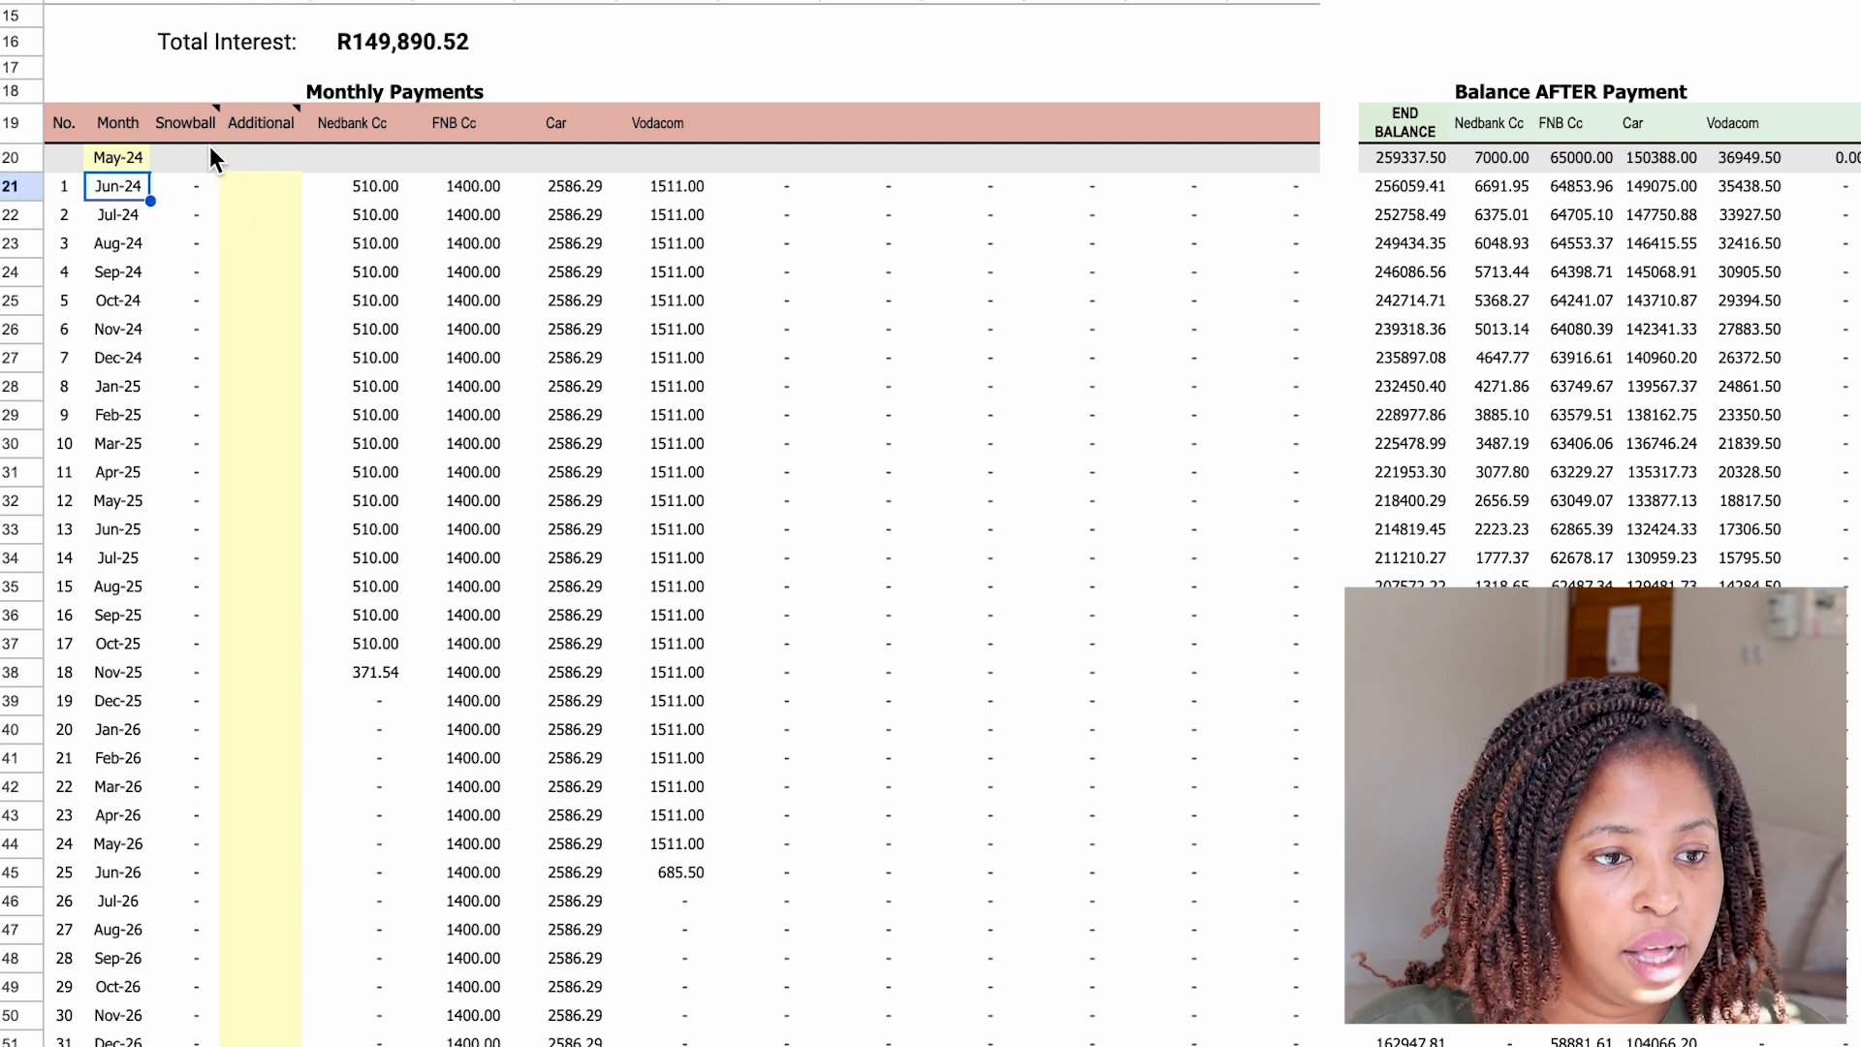
pyautogui.click(287, 206)
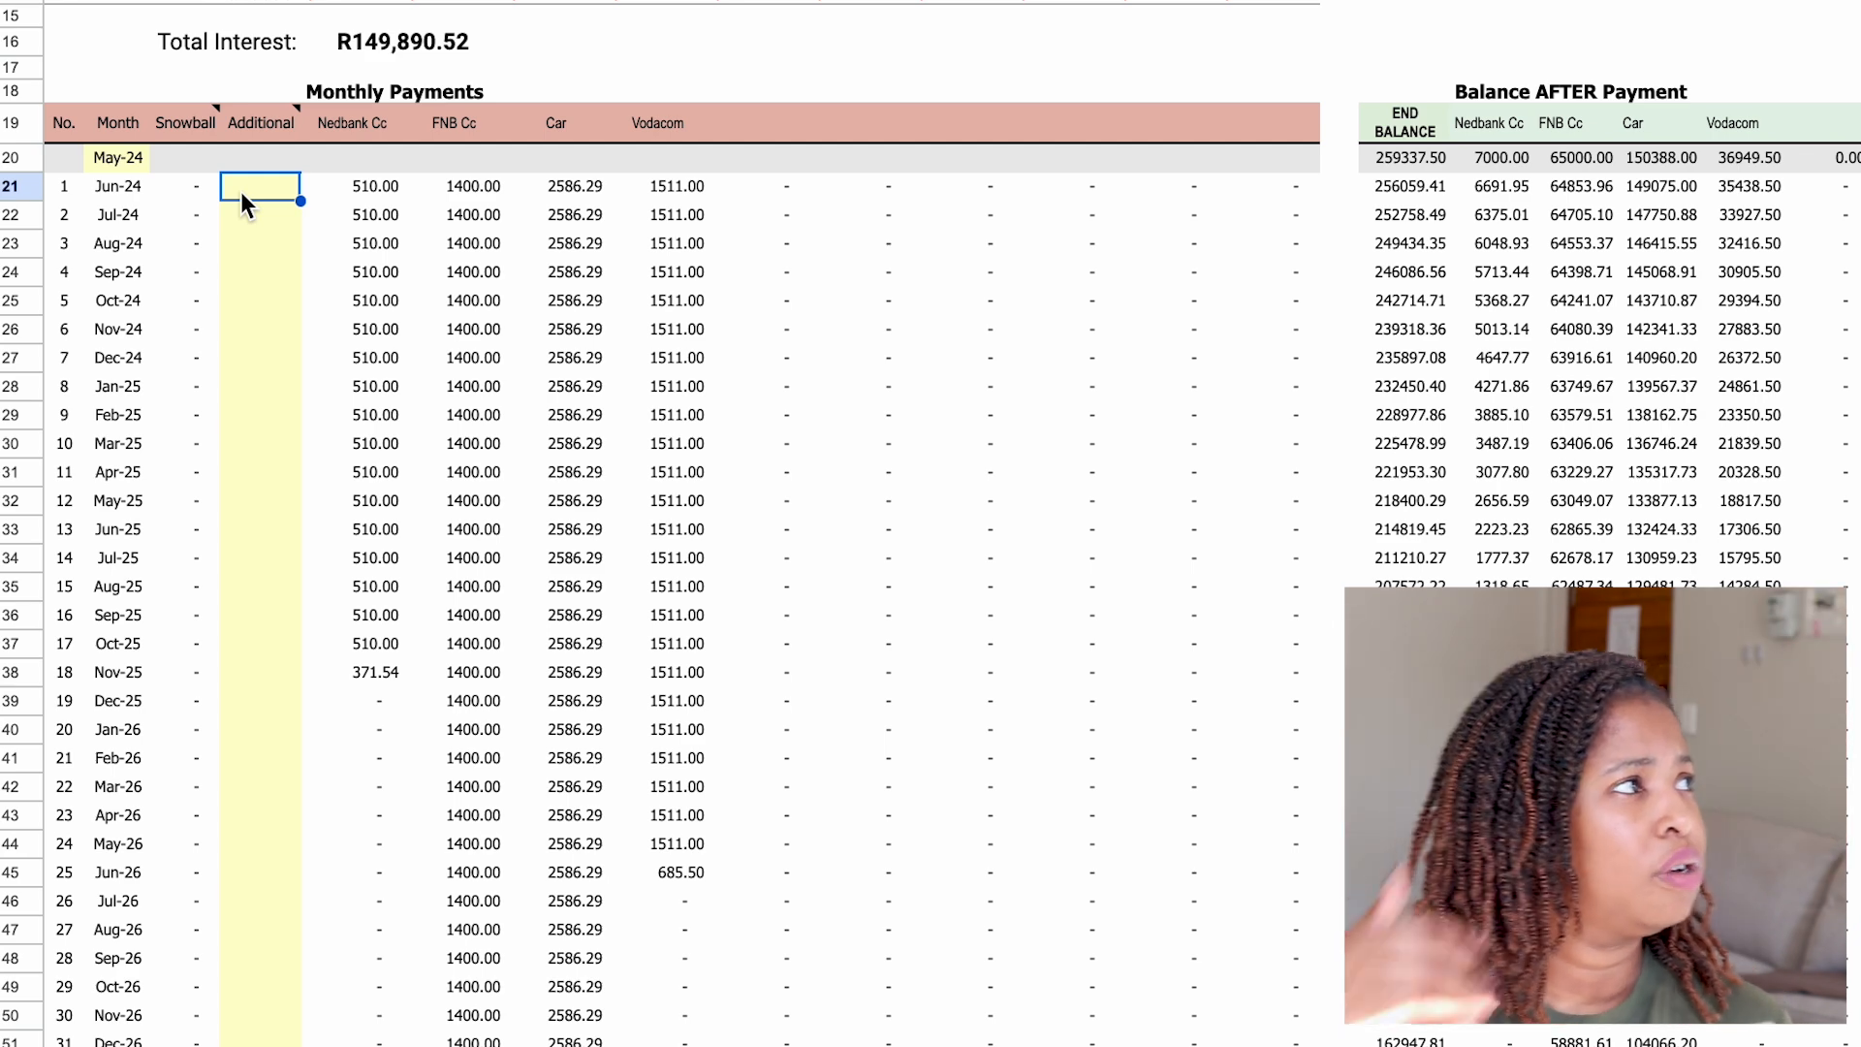
pyautogui.click(380, 189)
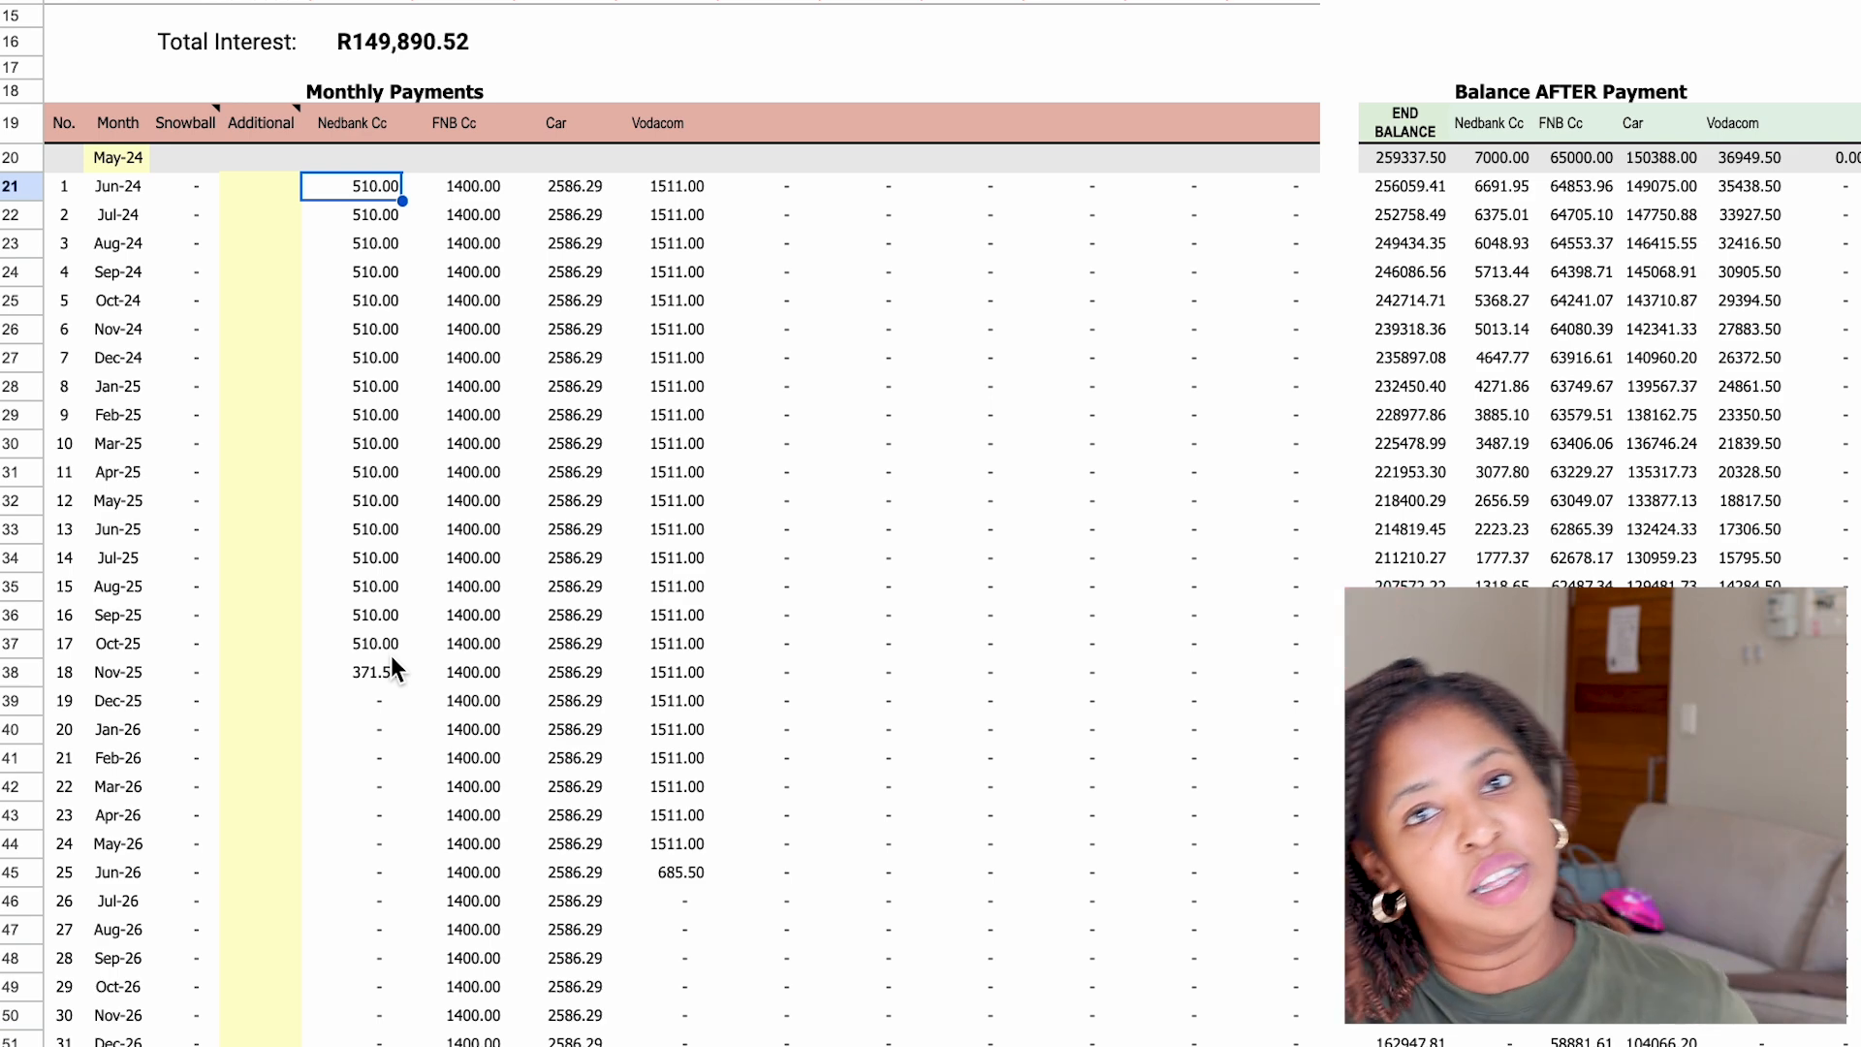
pyautogui.click(497, 199)
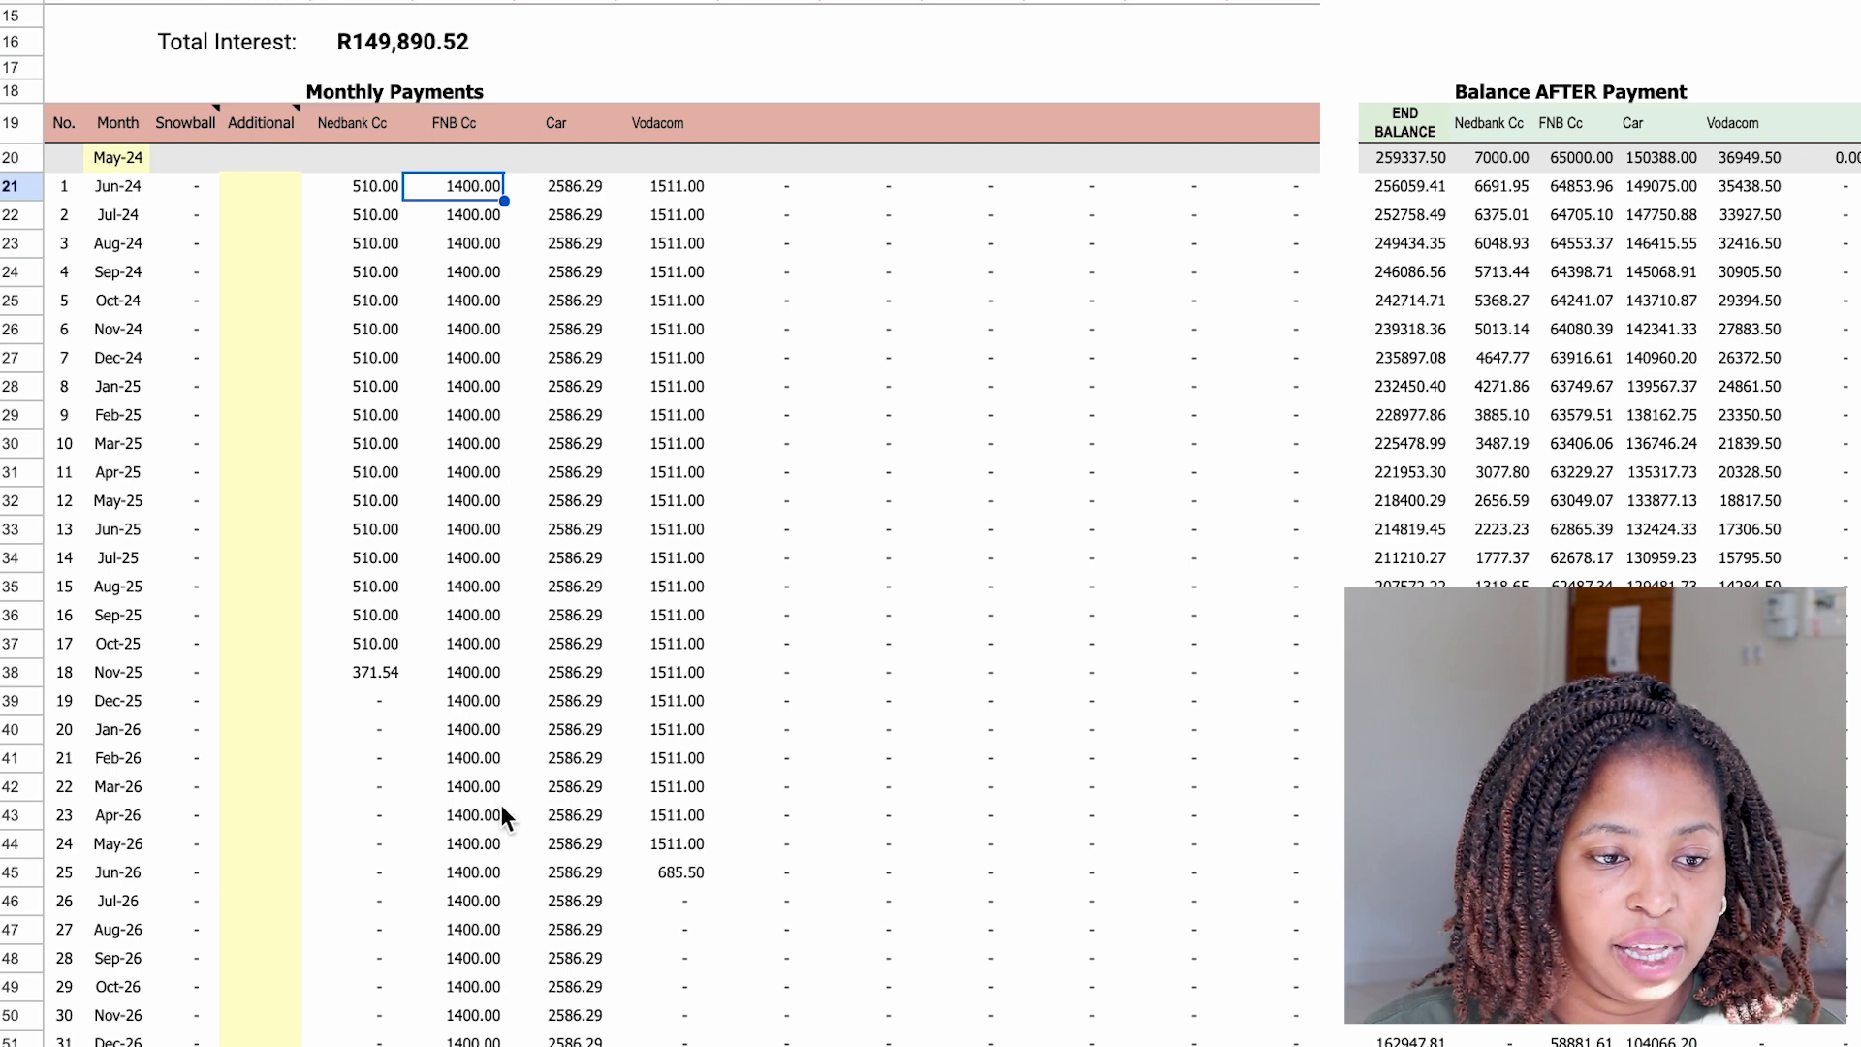
pyautogui.scroll(-20, 502, 806)
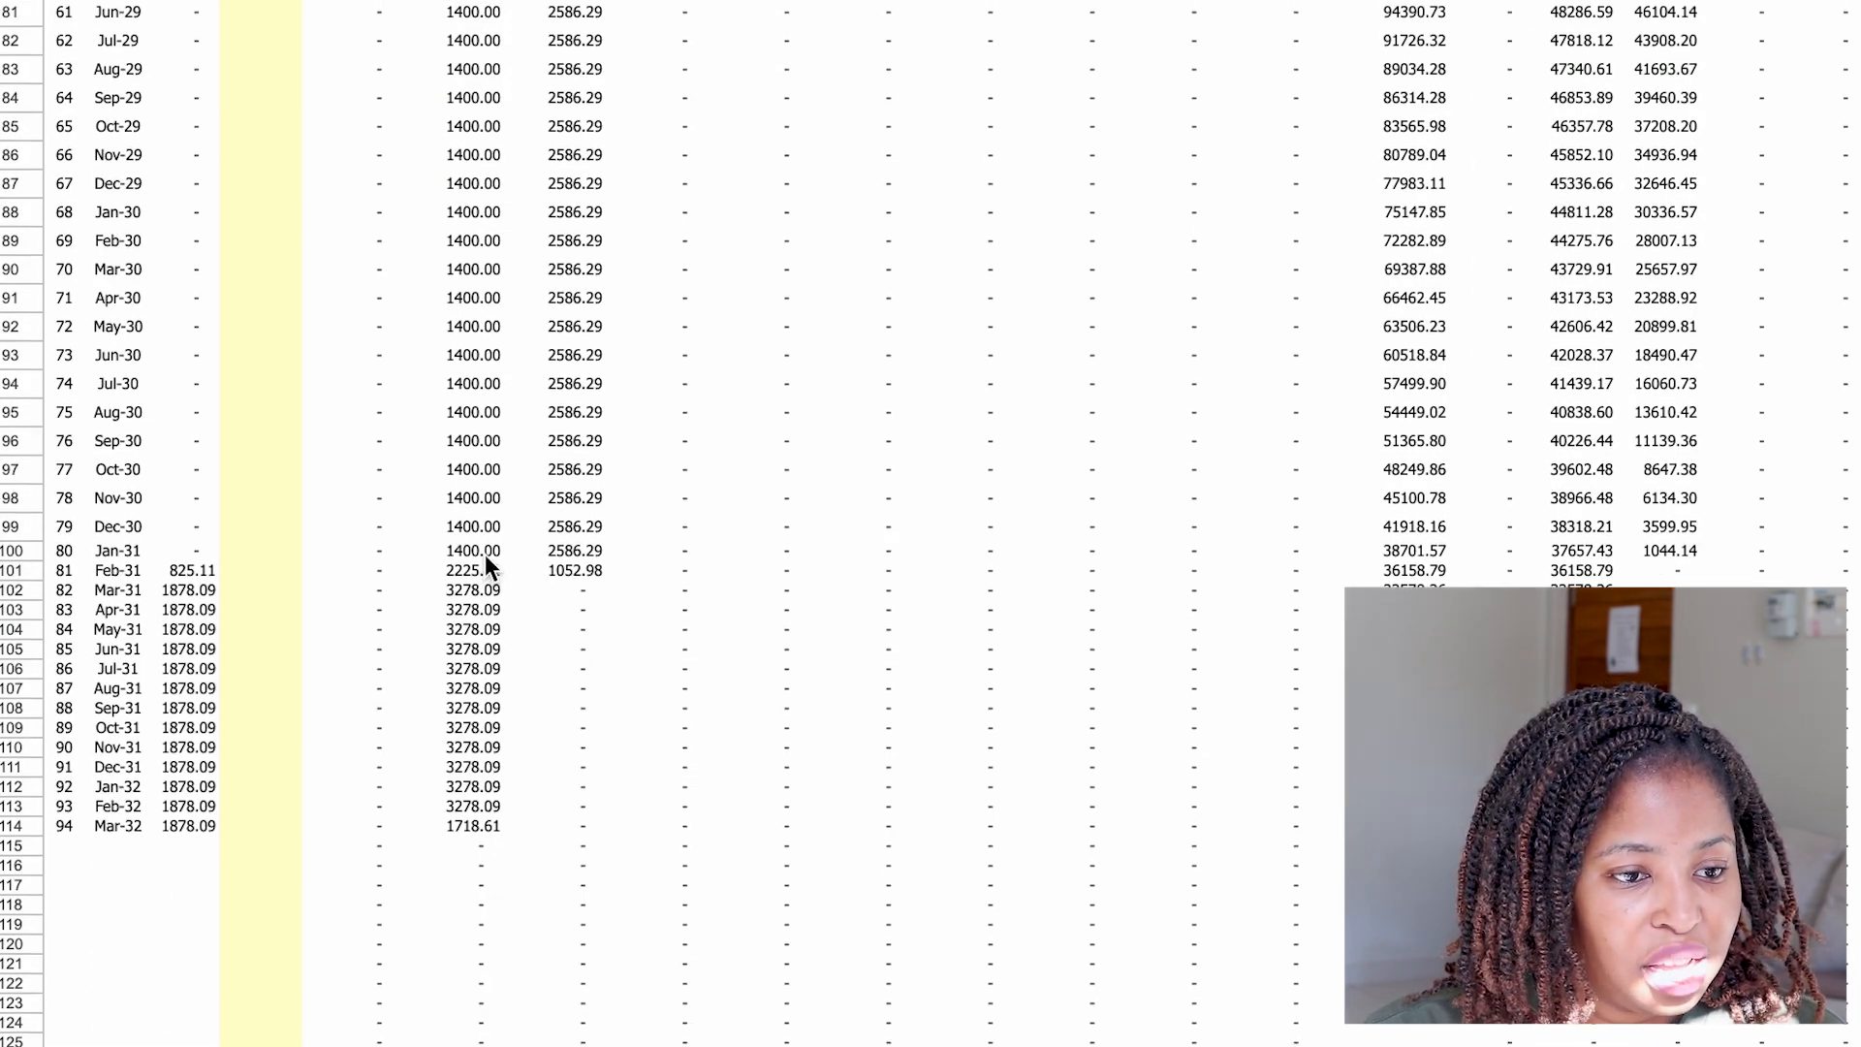
pyautogui.scroll(20, 491, 601)
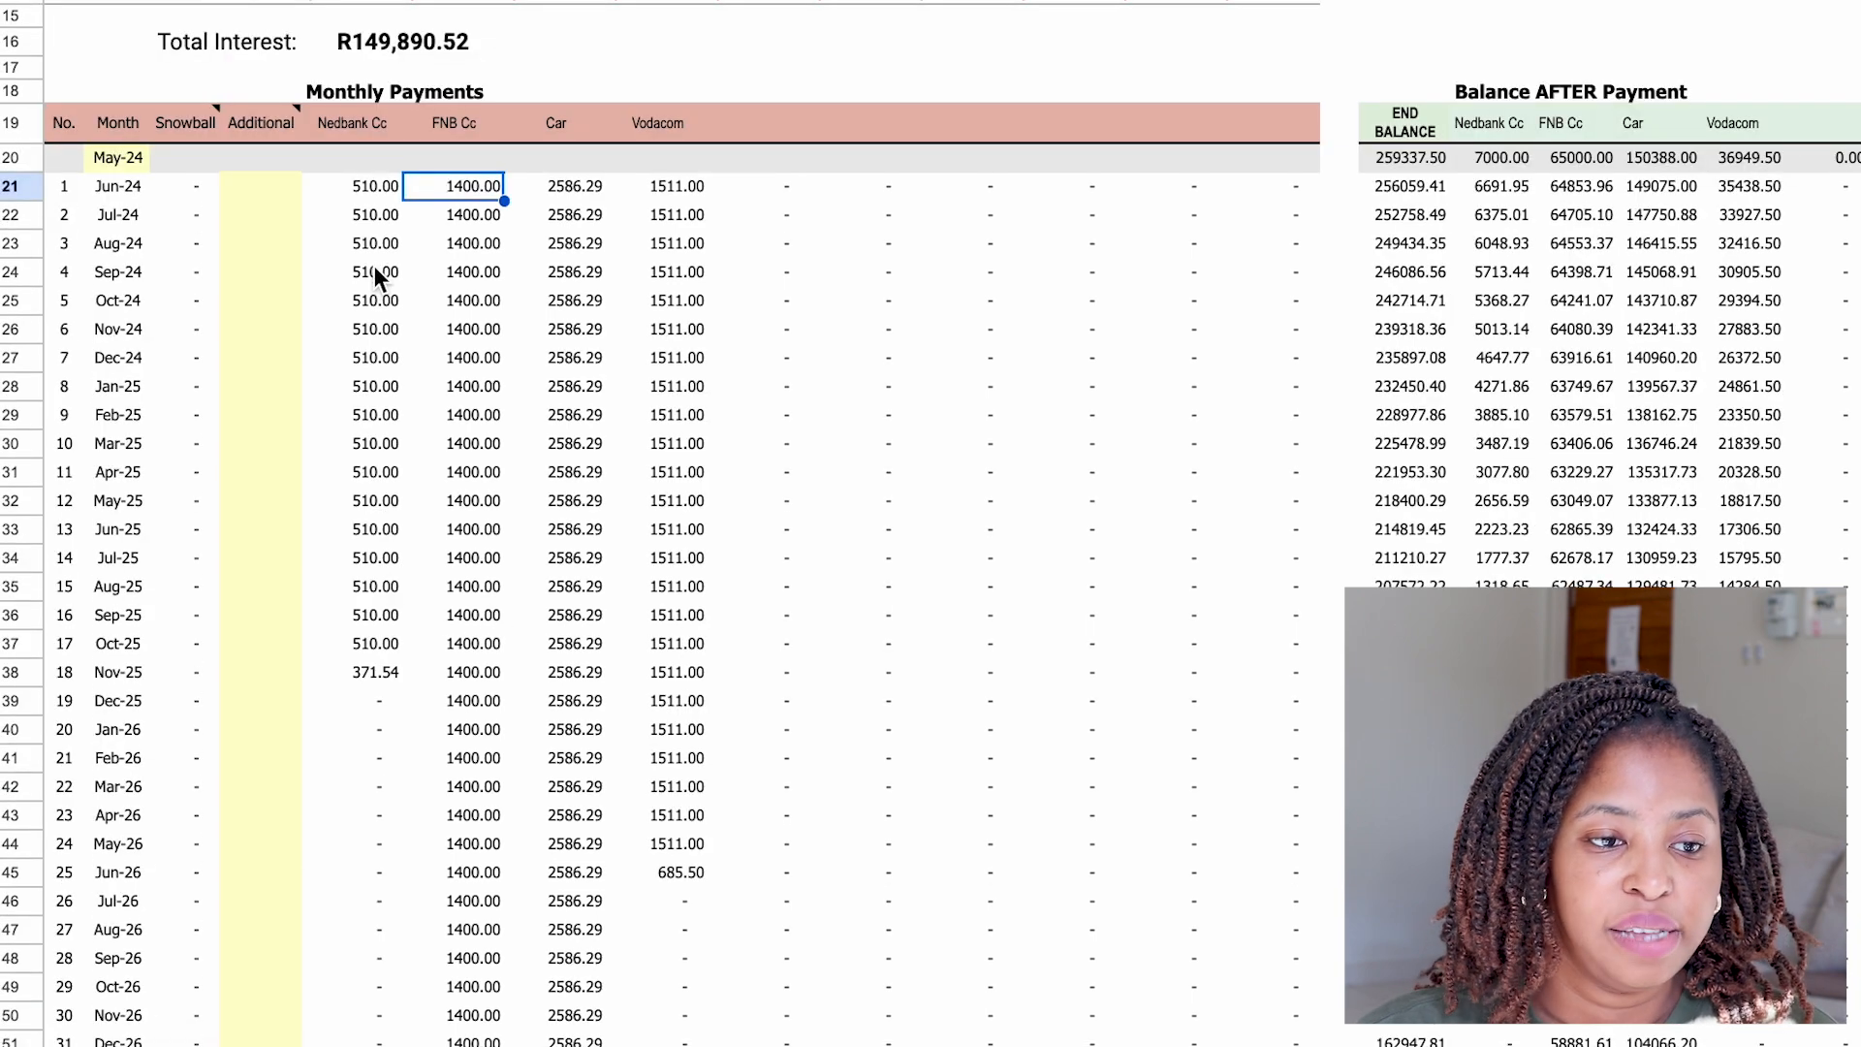
# Enter additional payments of 2000 for Jun-24, Jul-24 and Aug-24 in the Monthly Payments table.
pyautogui.click(264, 190)
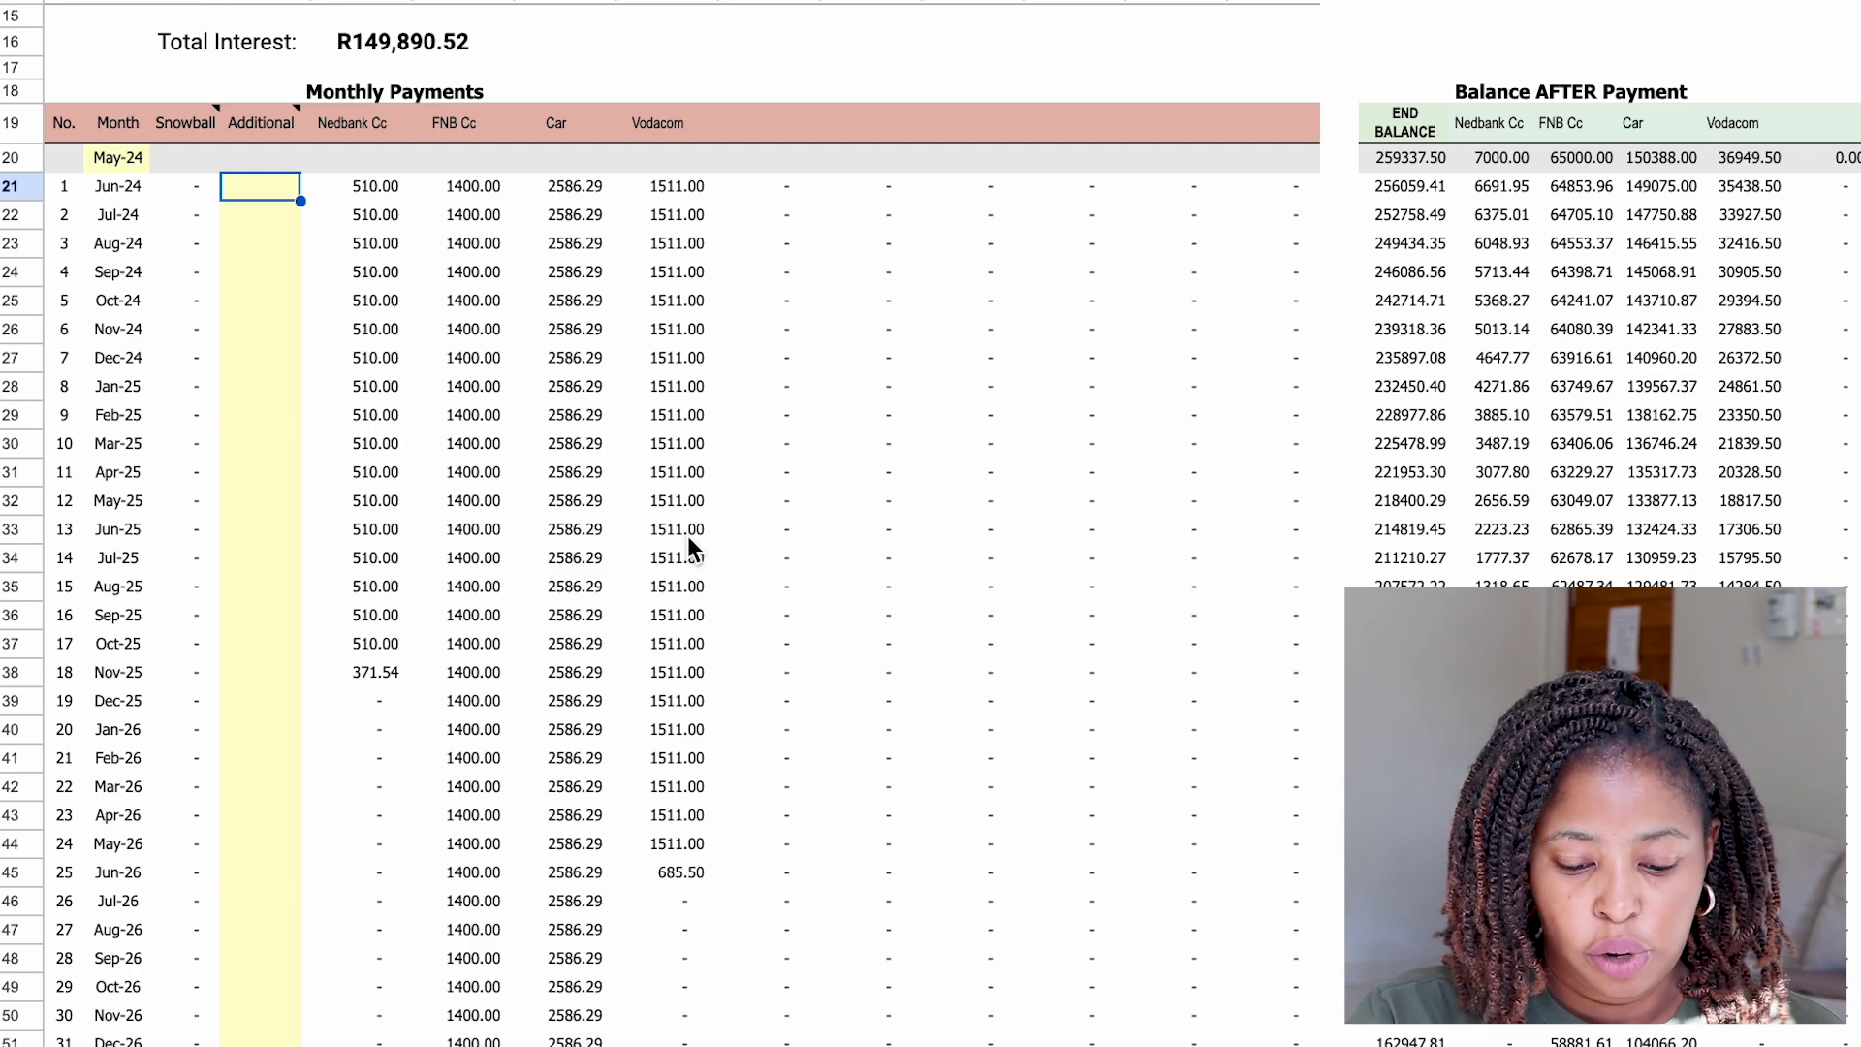
pyautogui.write('2000')
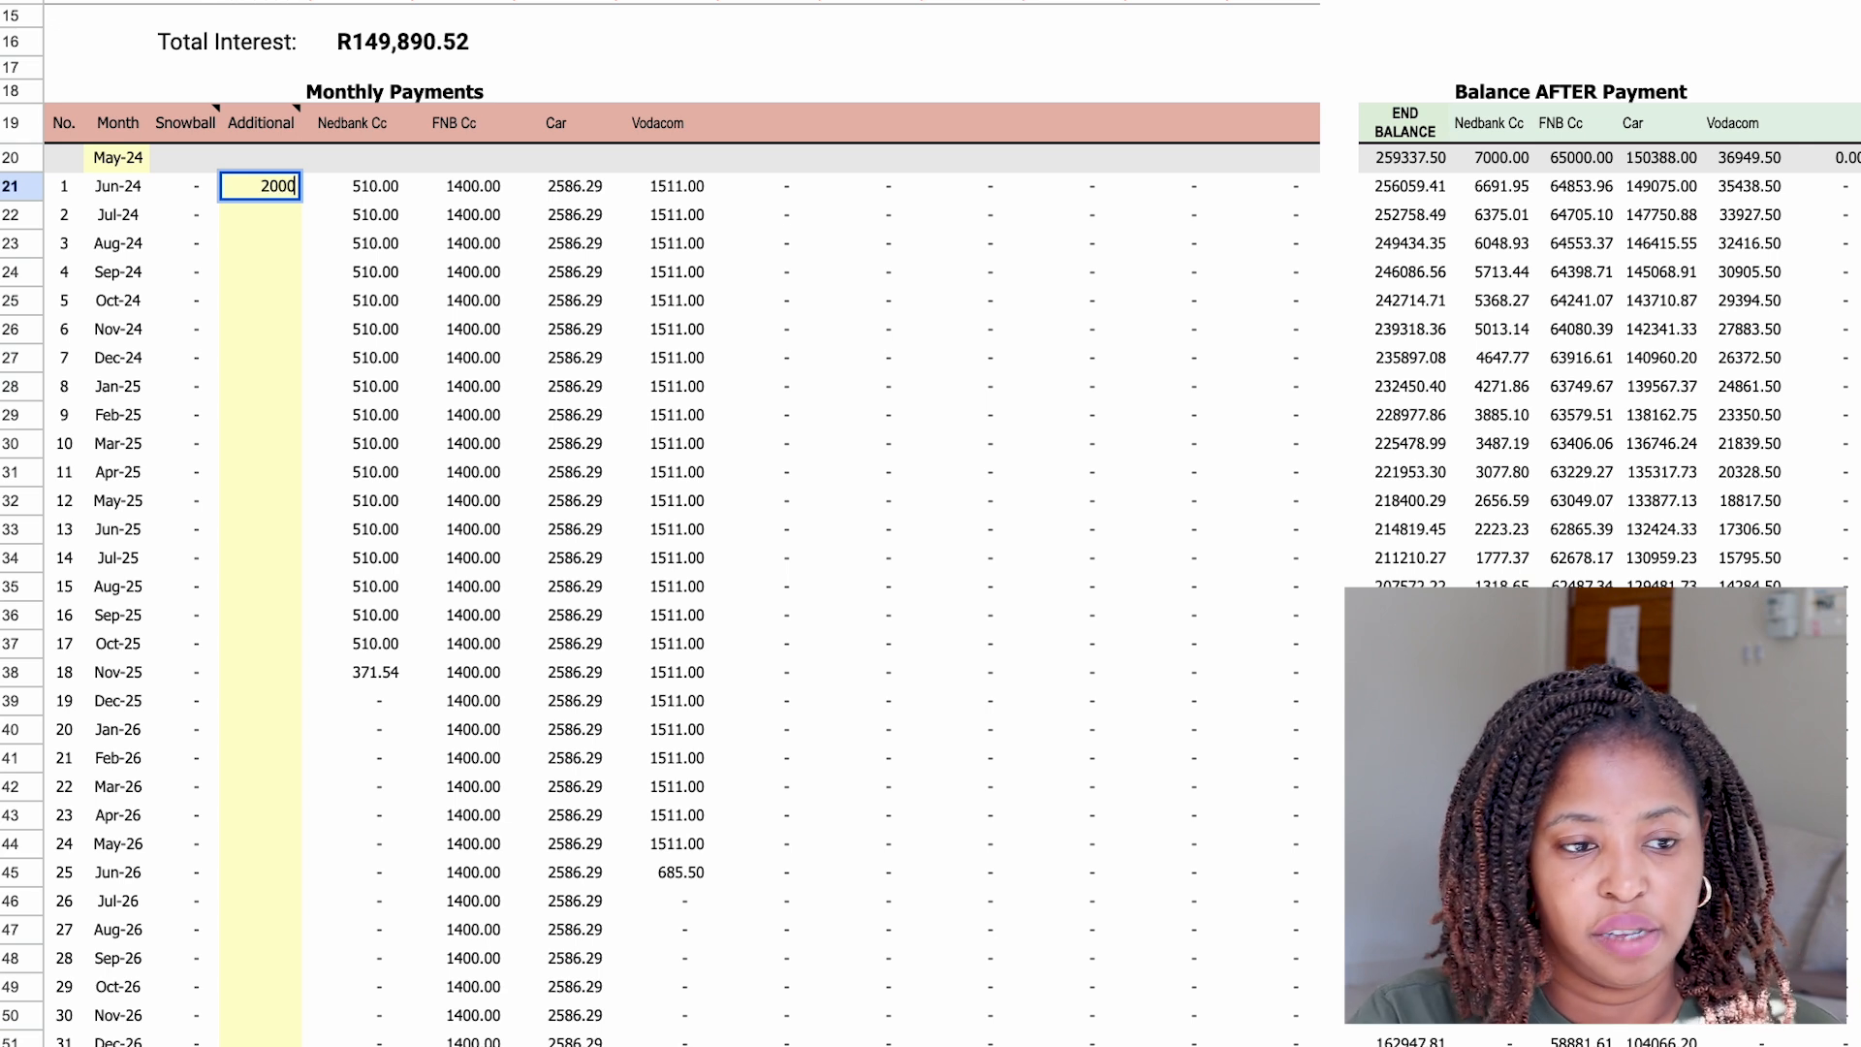
pyautogui.press('Tab')
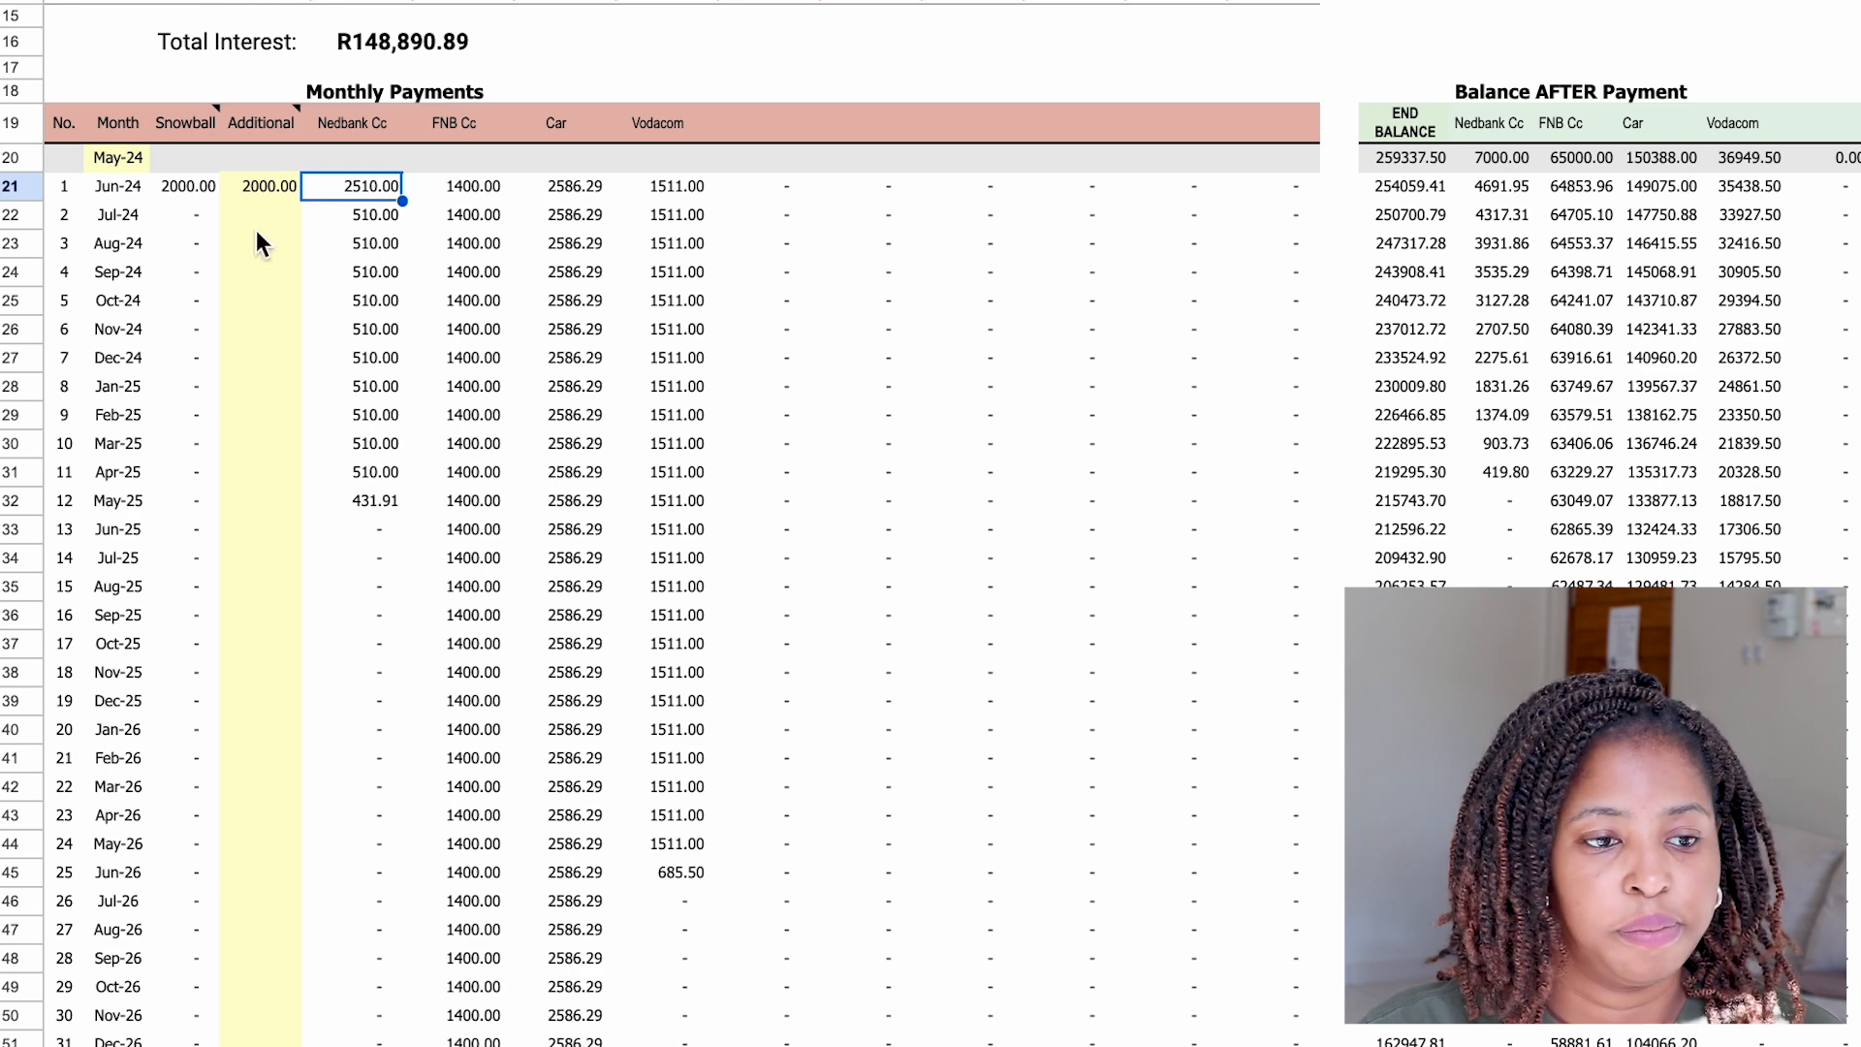
pyautogui.click(293, 218)
pyautogui.write('2000')
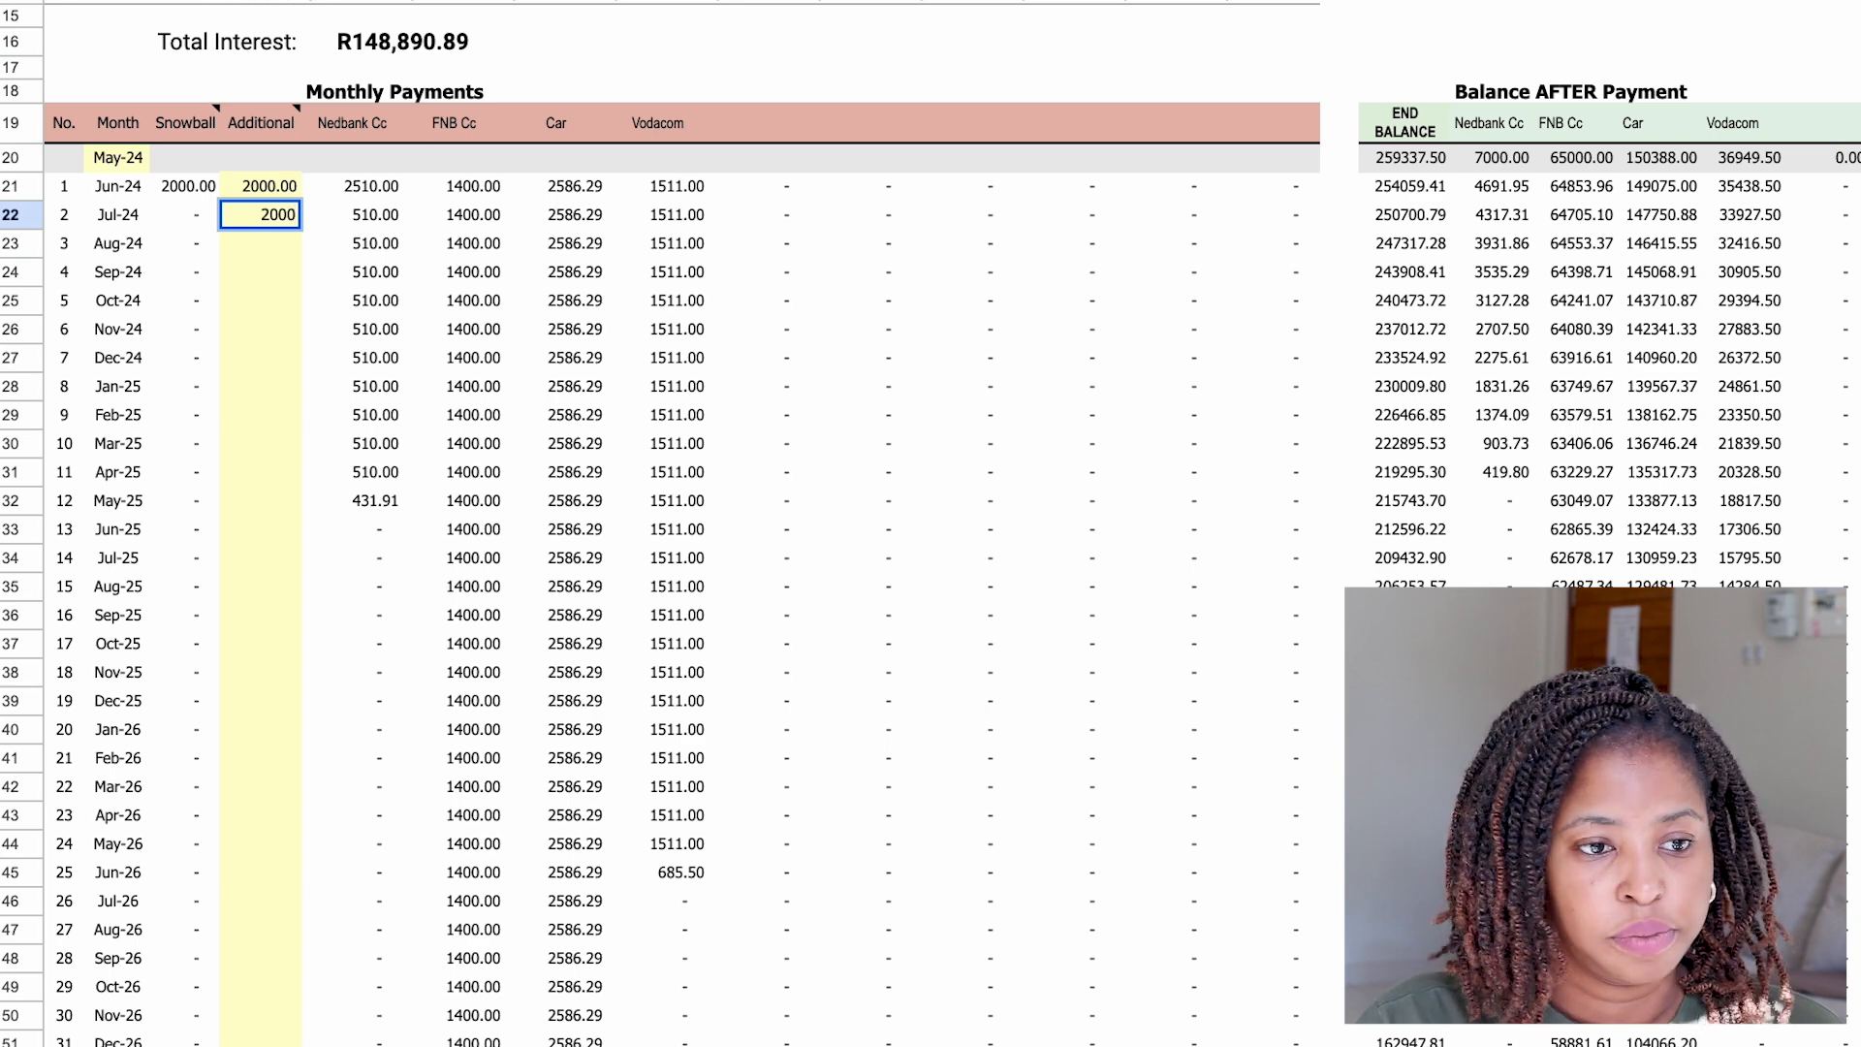
pyautogui.press('Return')
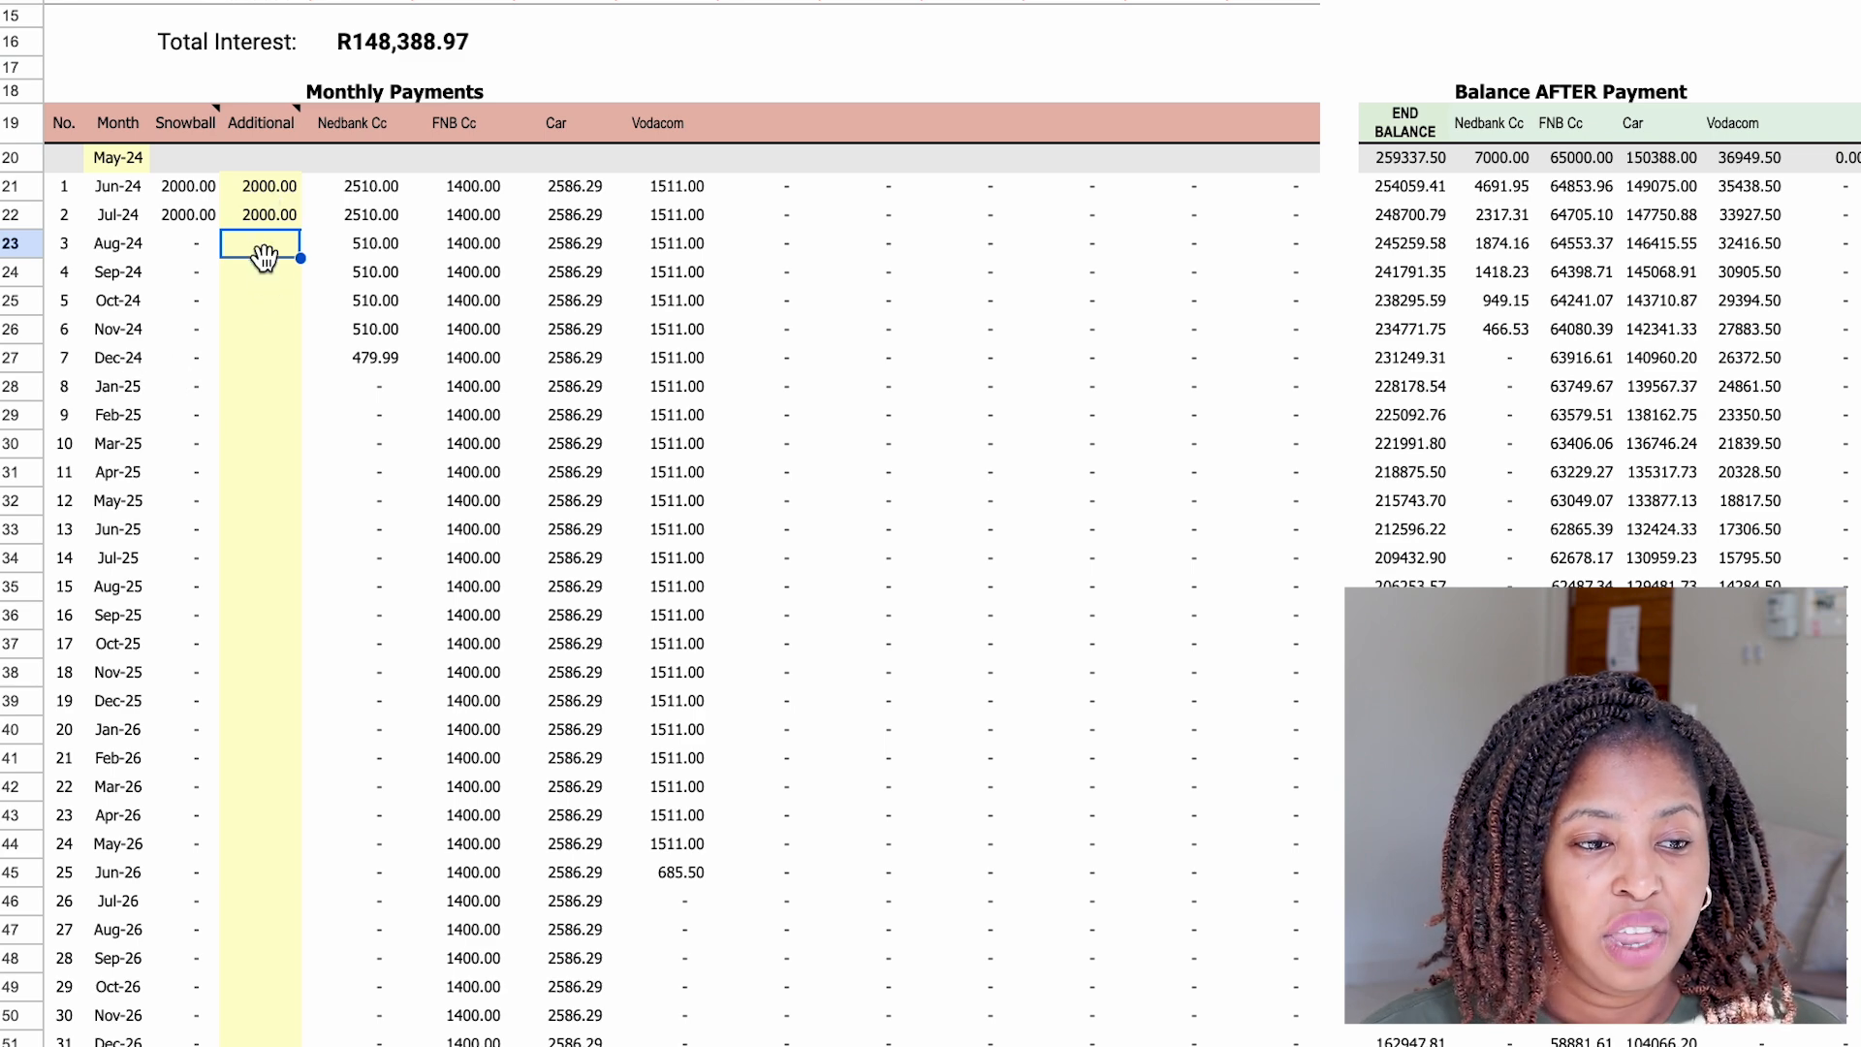
pyautogui.write('2000')
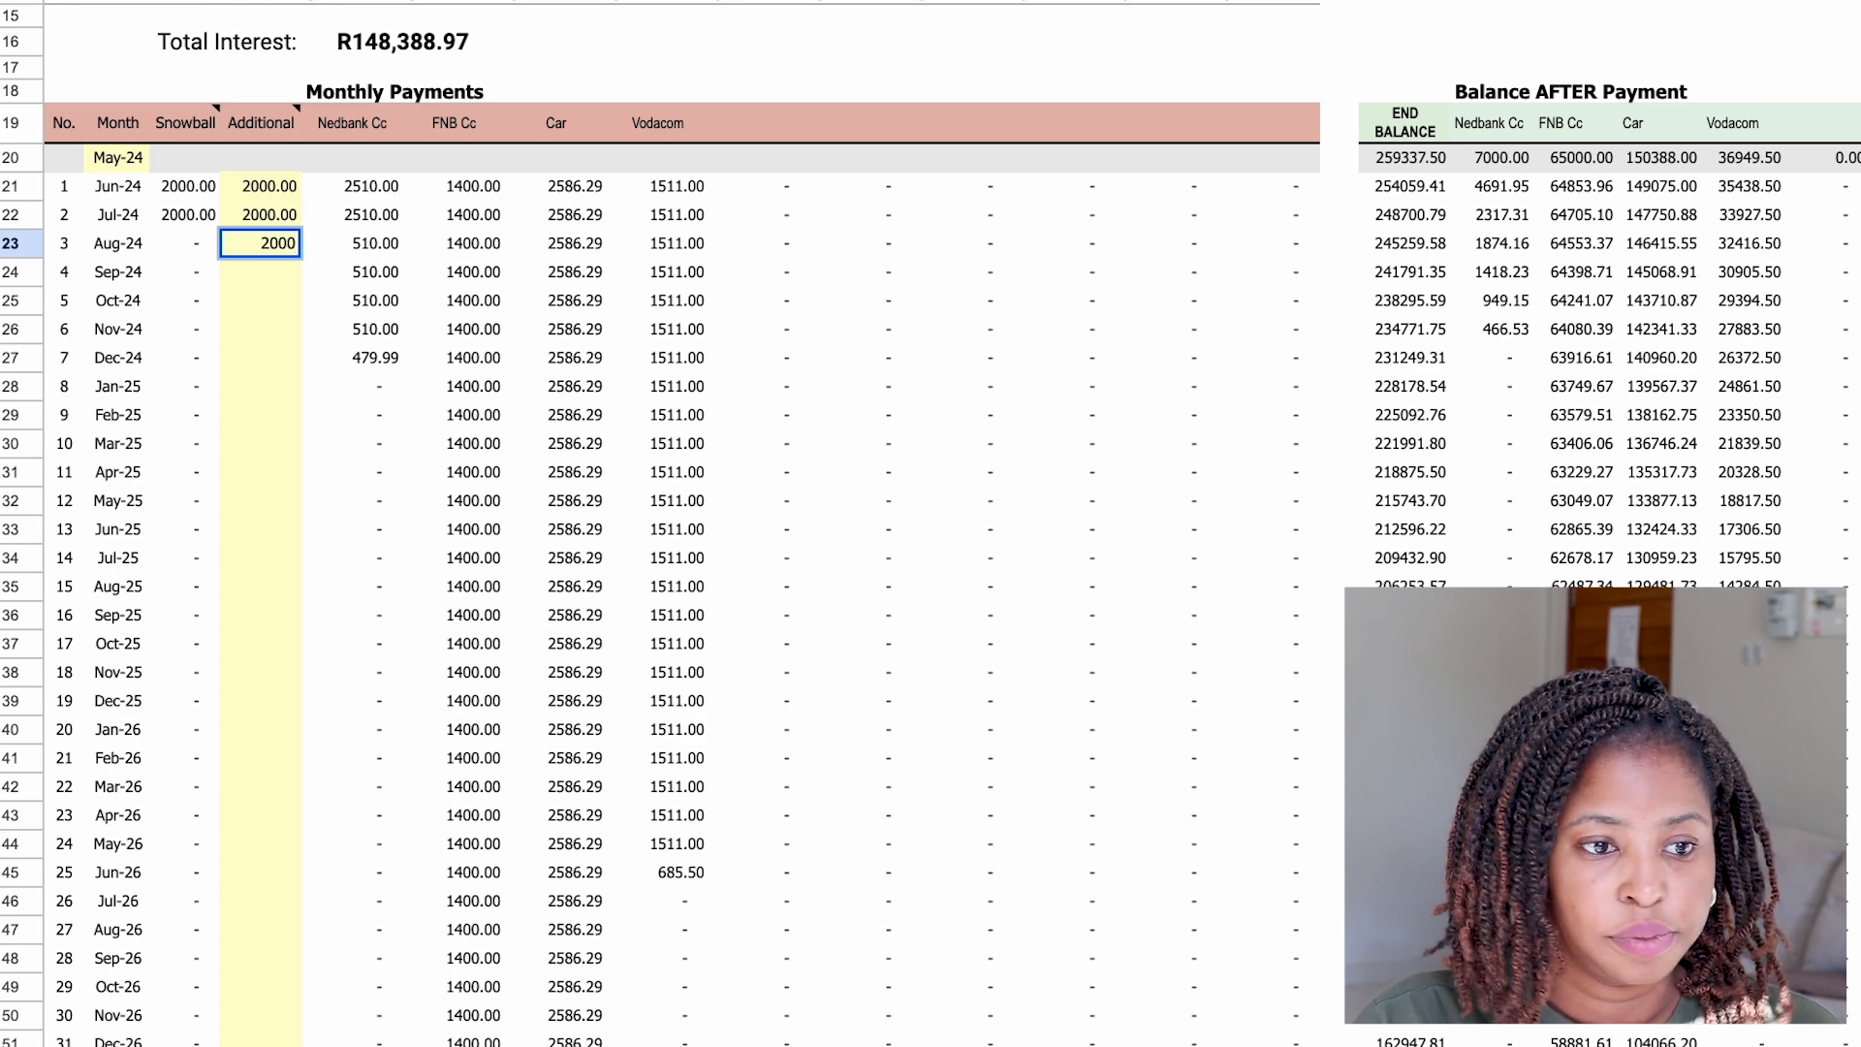
pyautogui.press('Return')
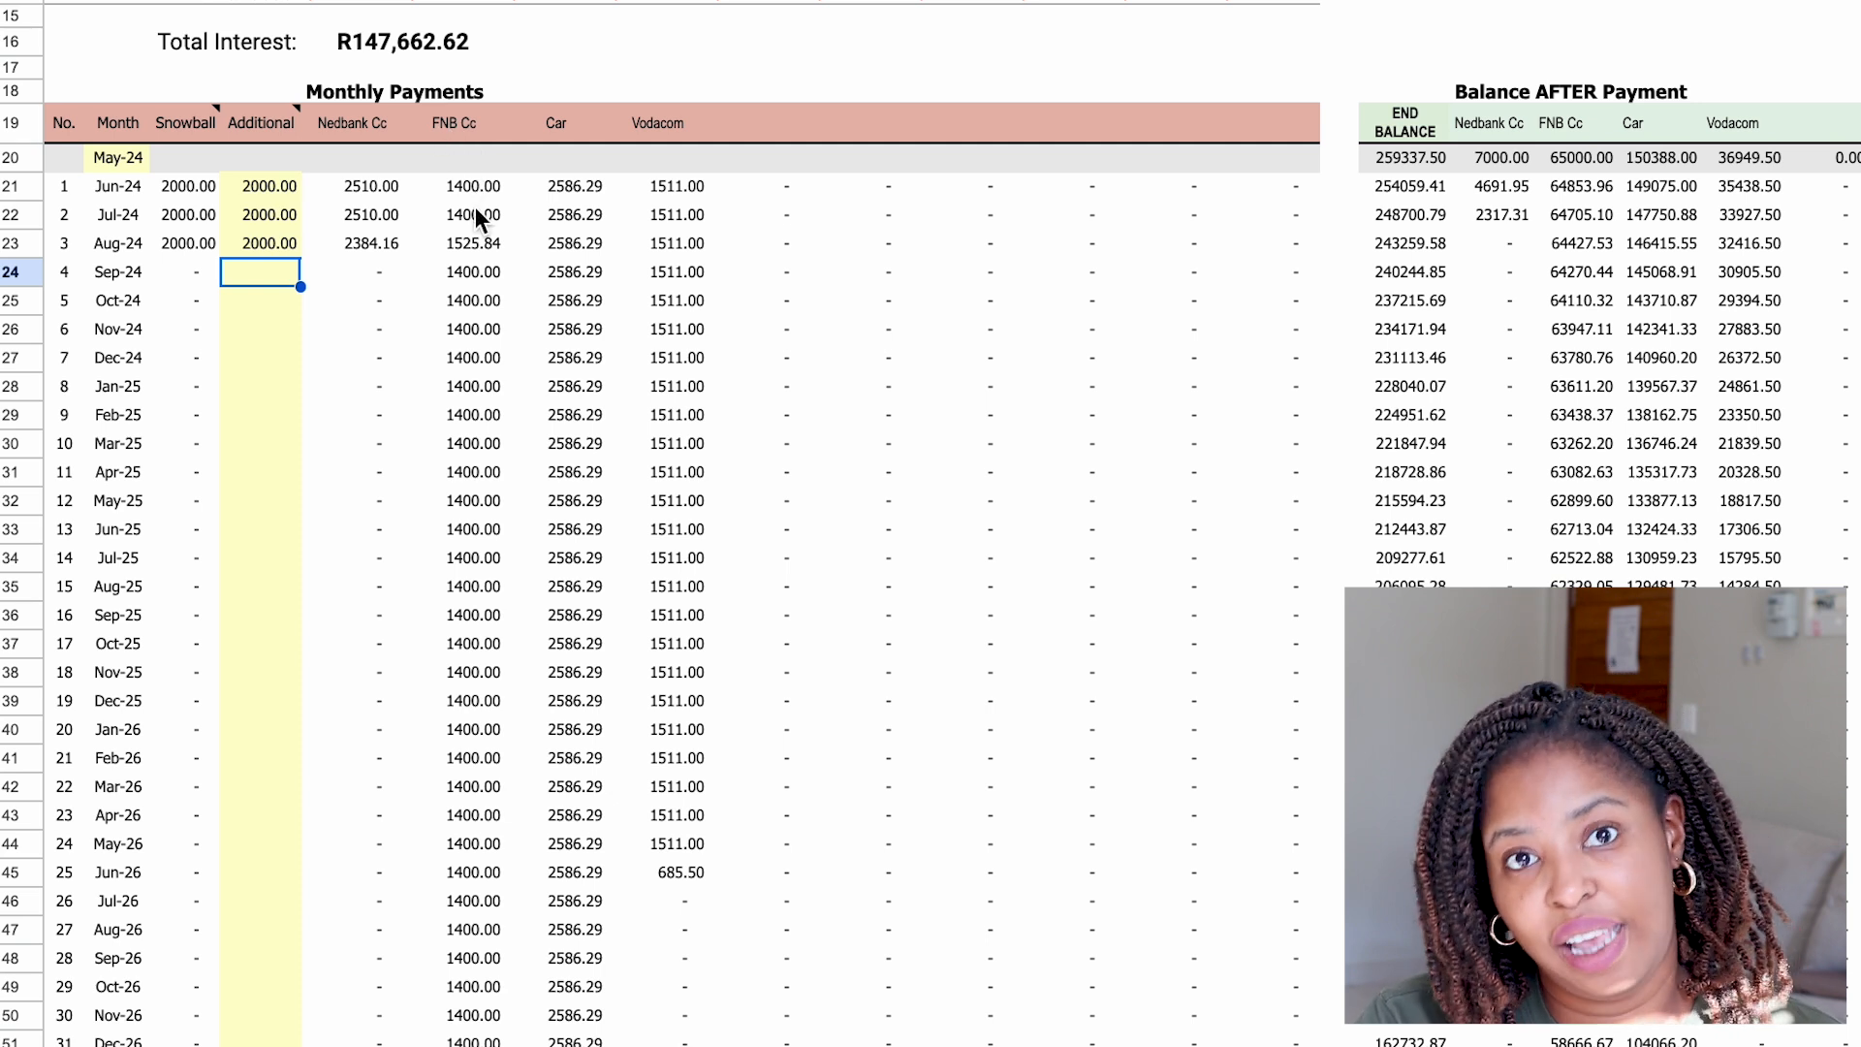
# Enter additional payments of 2510 for each month from Sep-24 to Dec-24 and review the schedule down to its final payments.
pyautogui.write('2510')
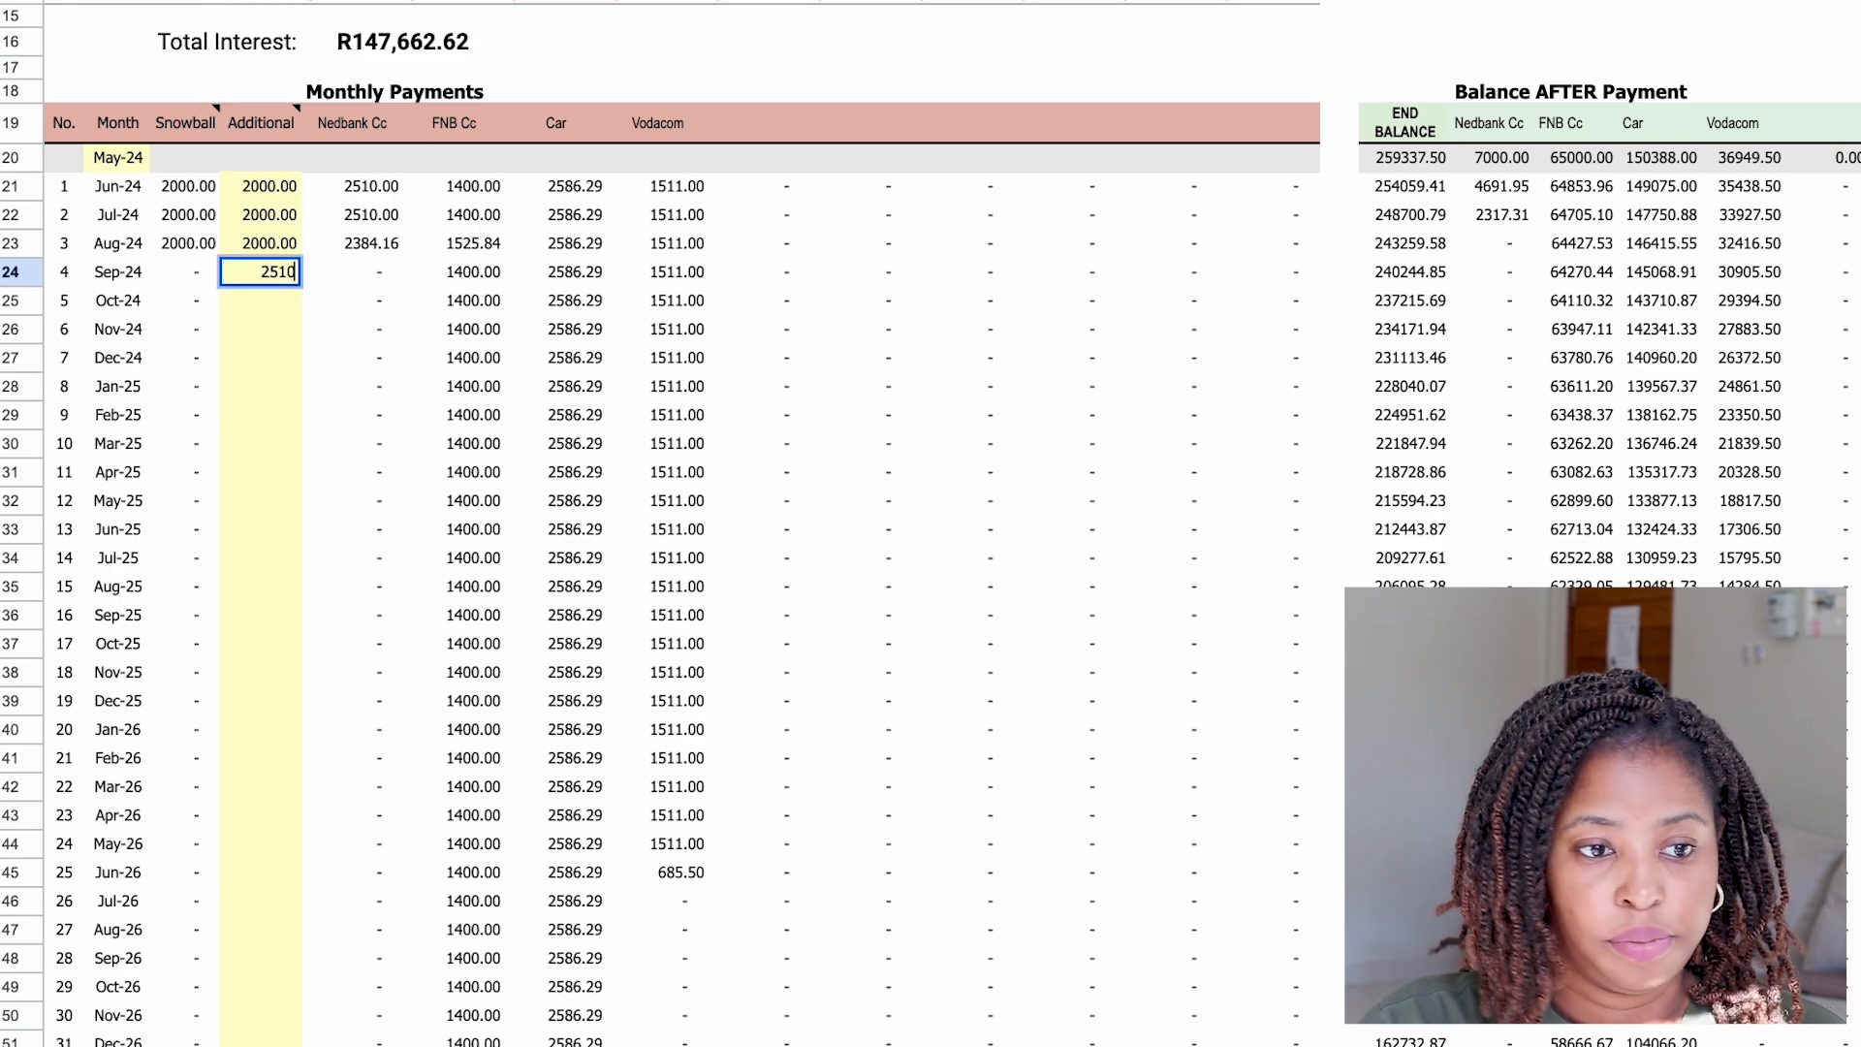
pyautogui.press('Return')
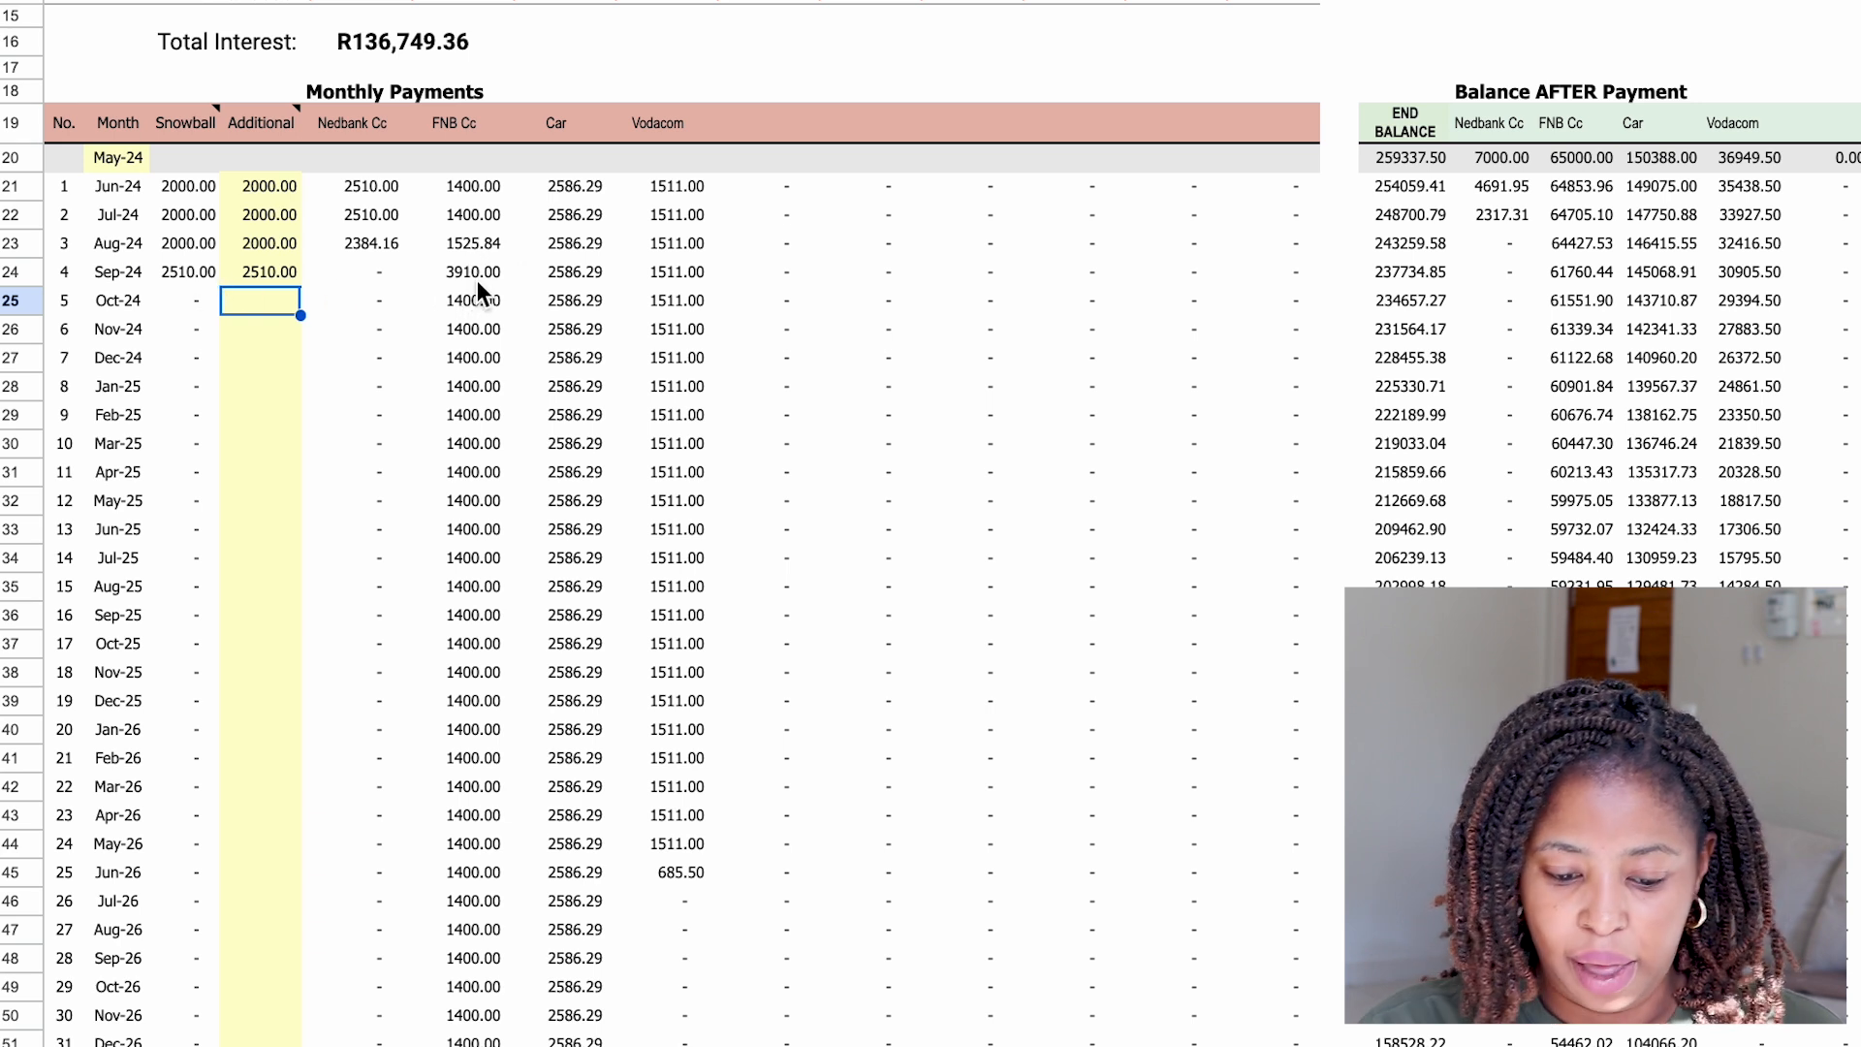
pyautogui.write('2')
pyautogui.press('BackSpace')
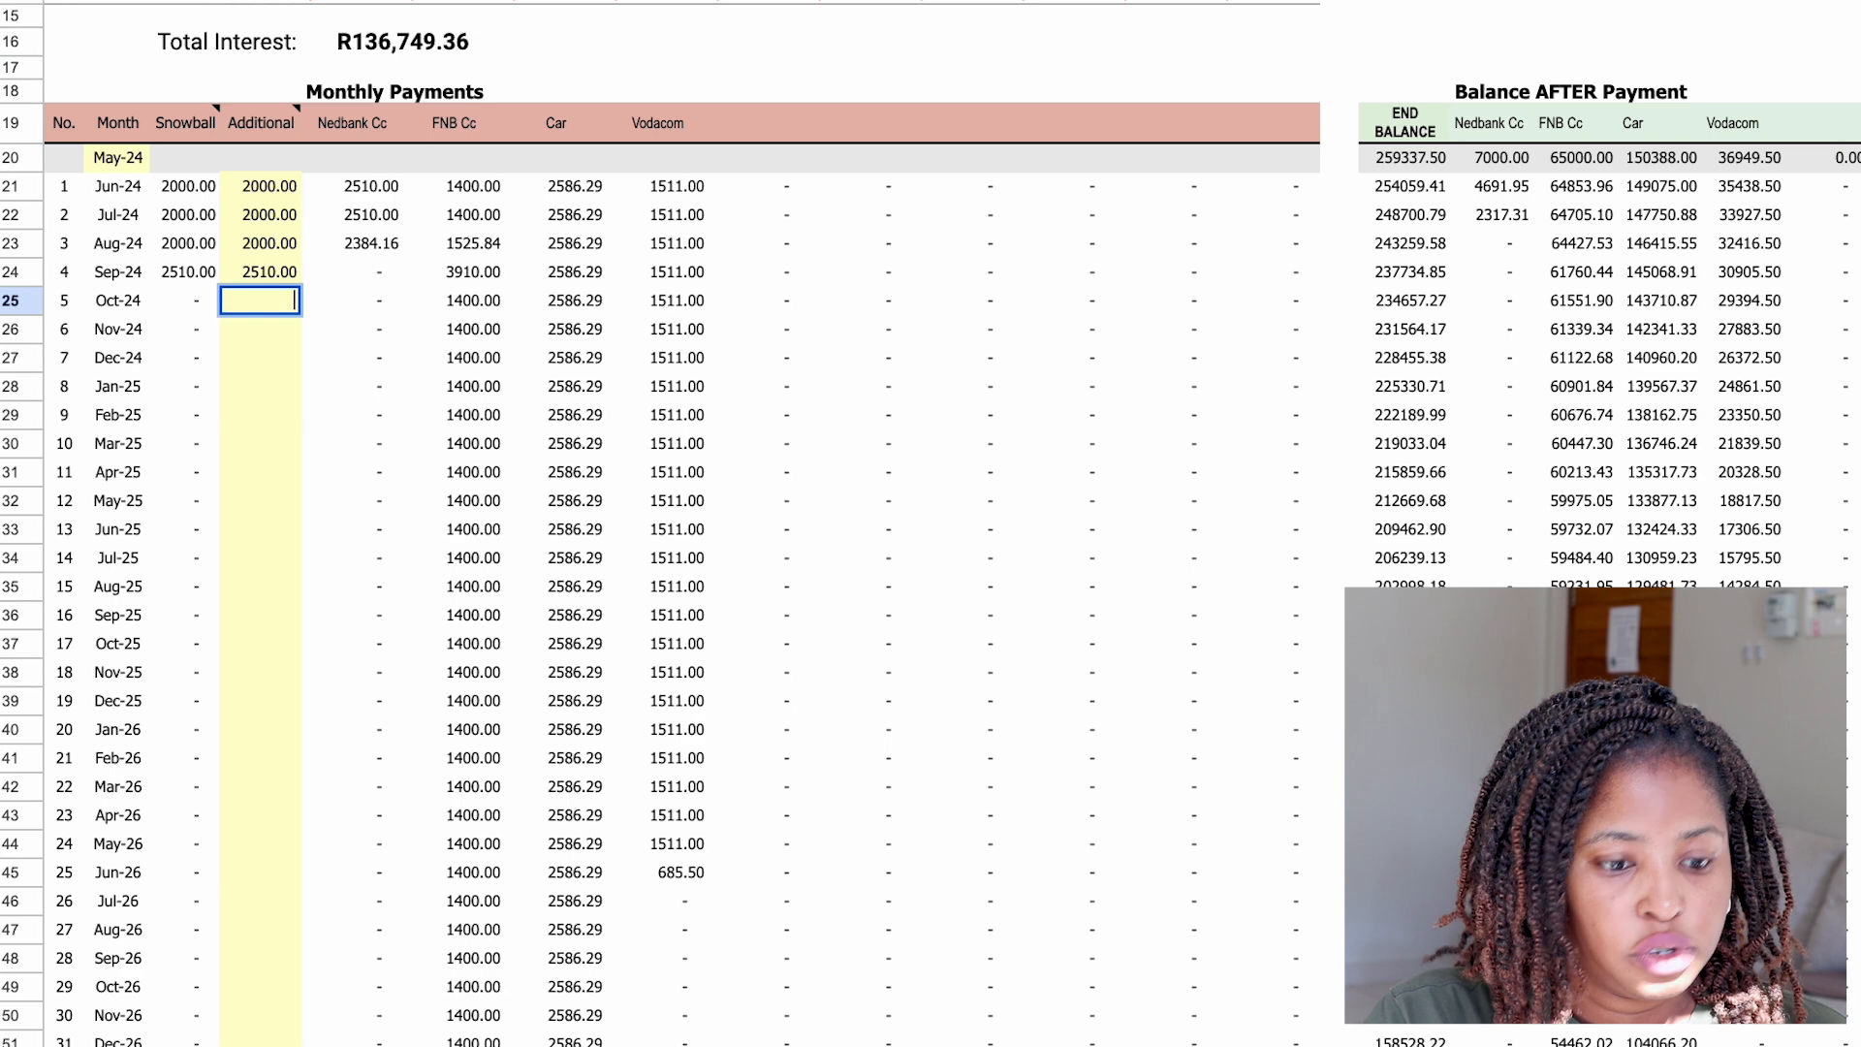
pyautogui.write('2510')
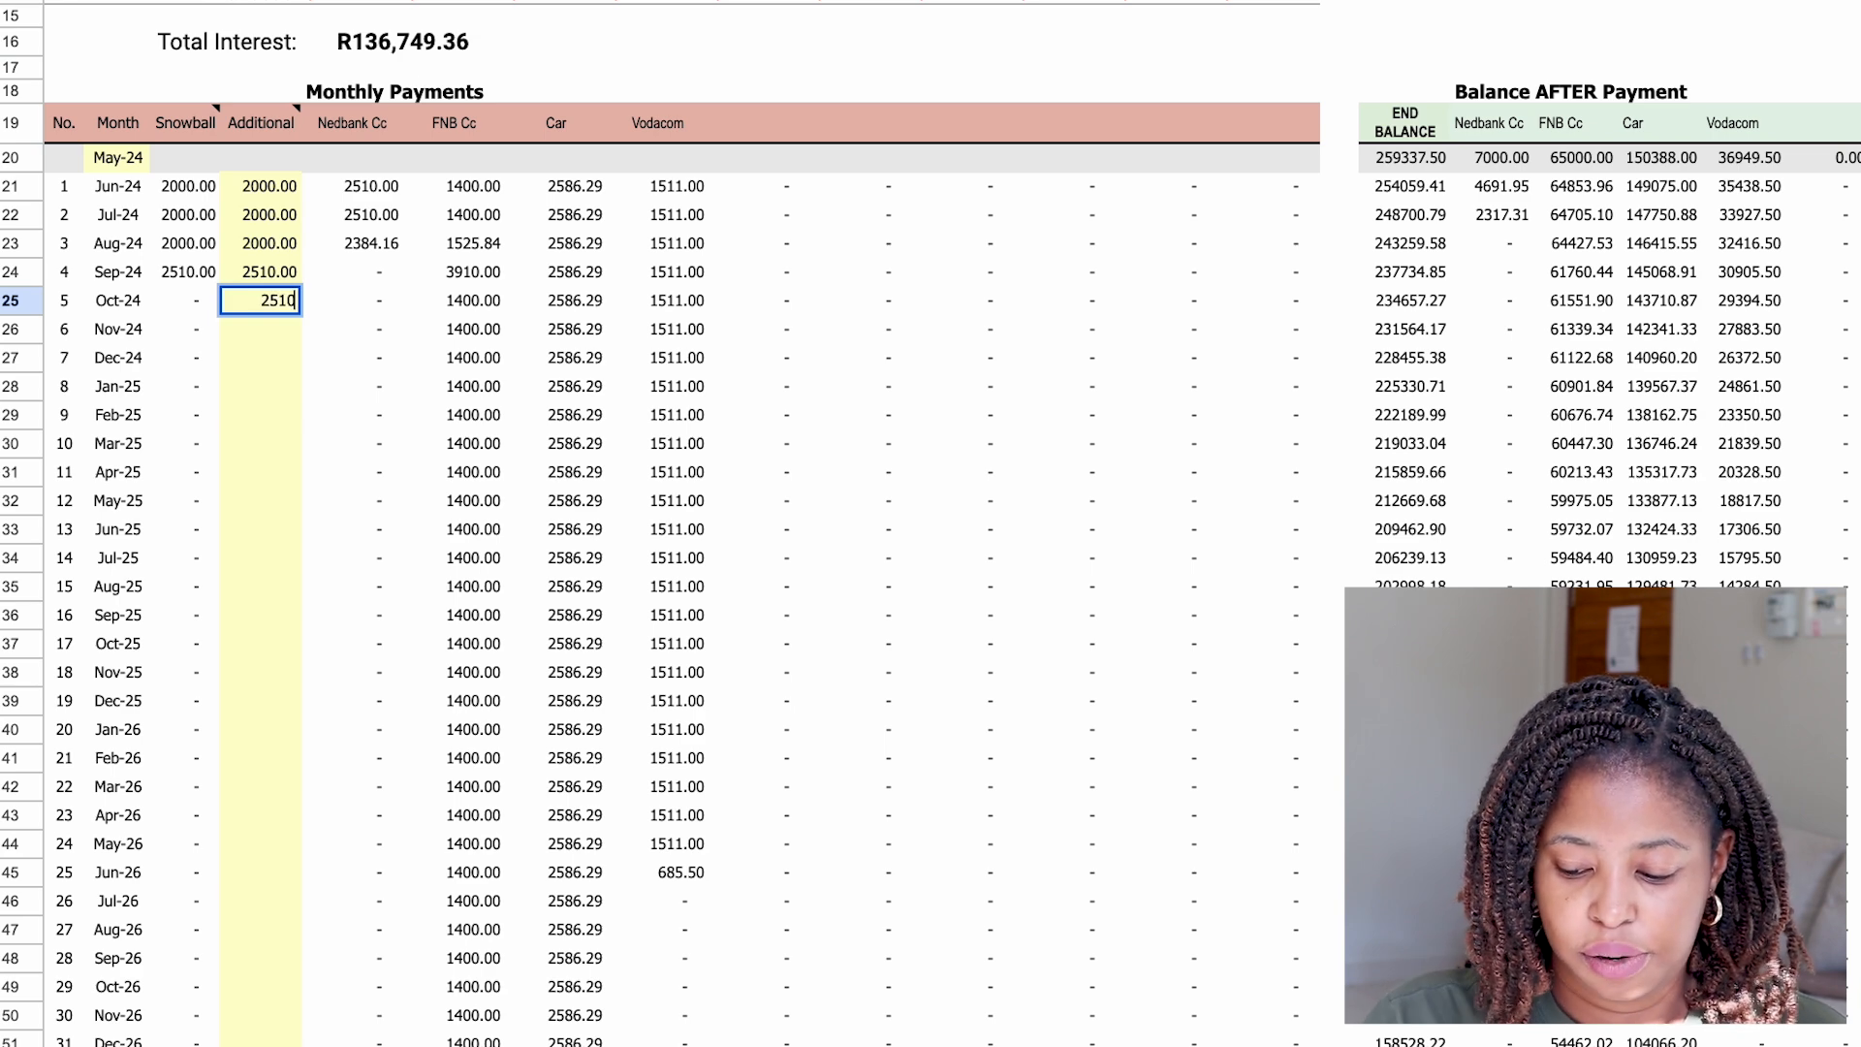
pyautogui.press('Return')
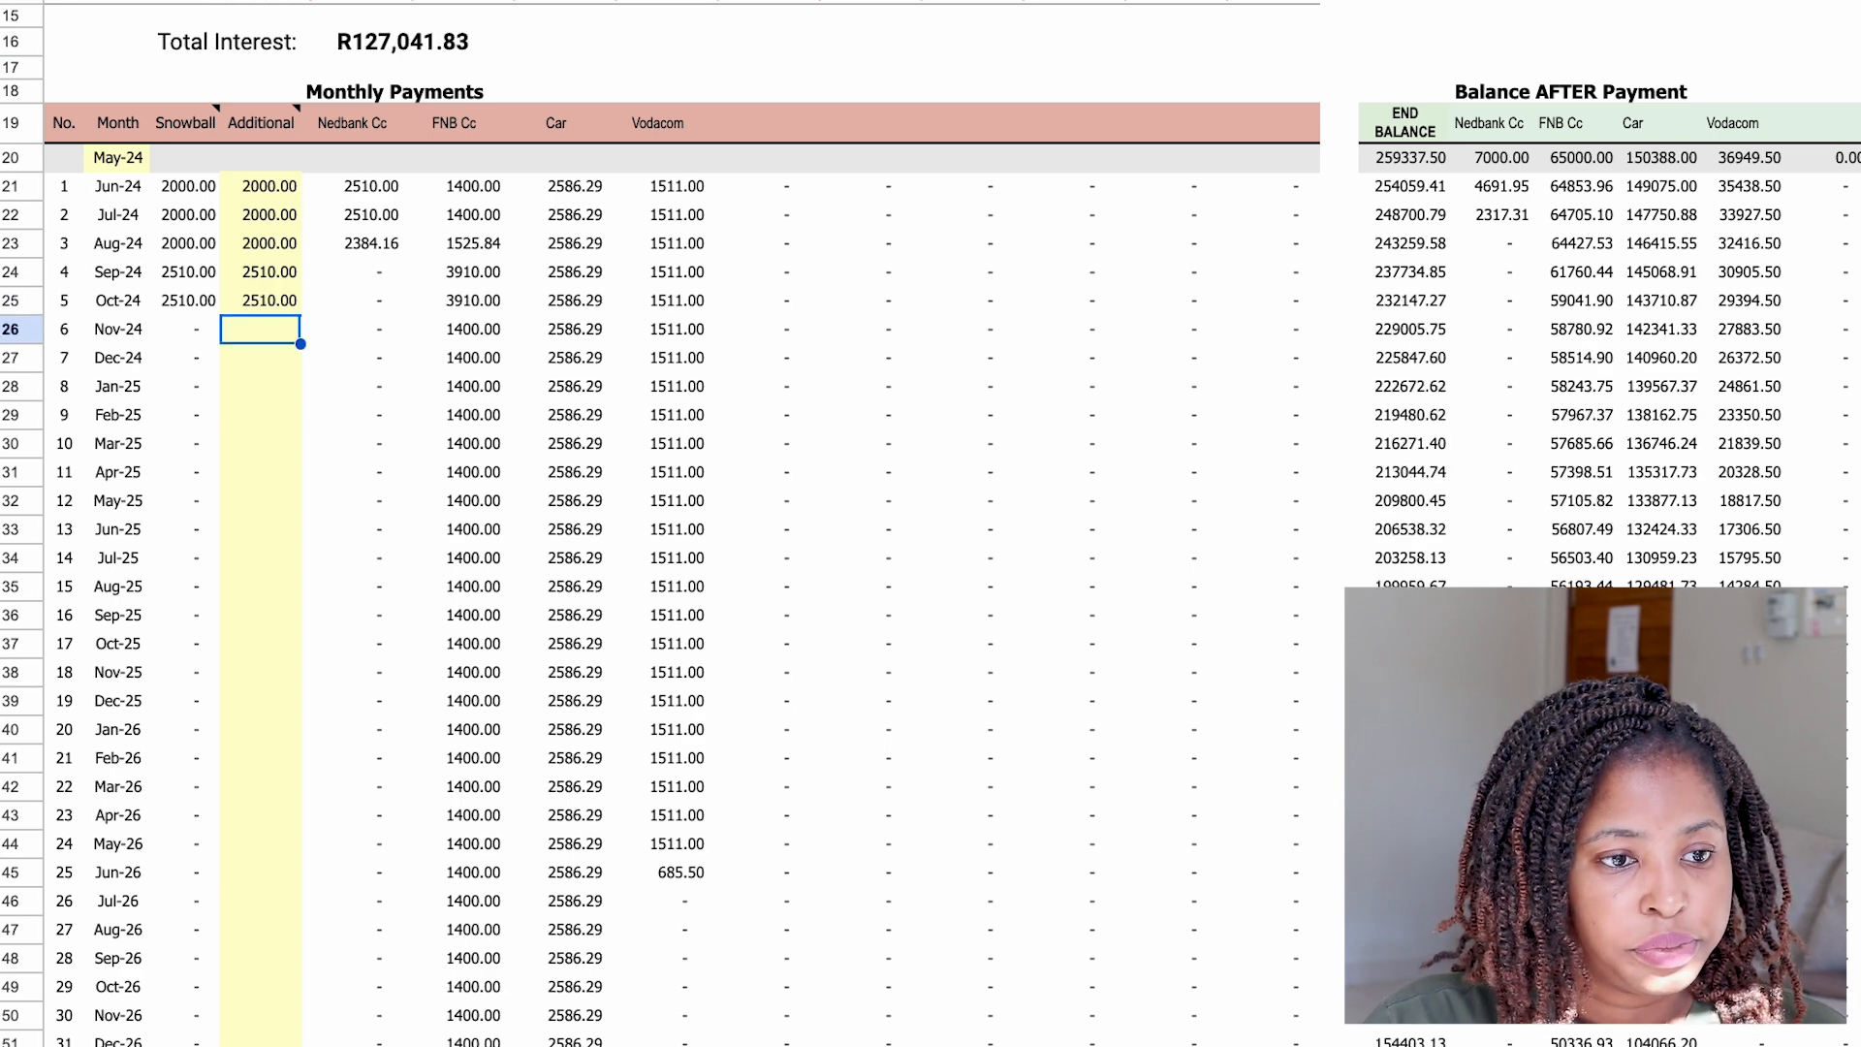
pyautogui.write('2510')
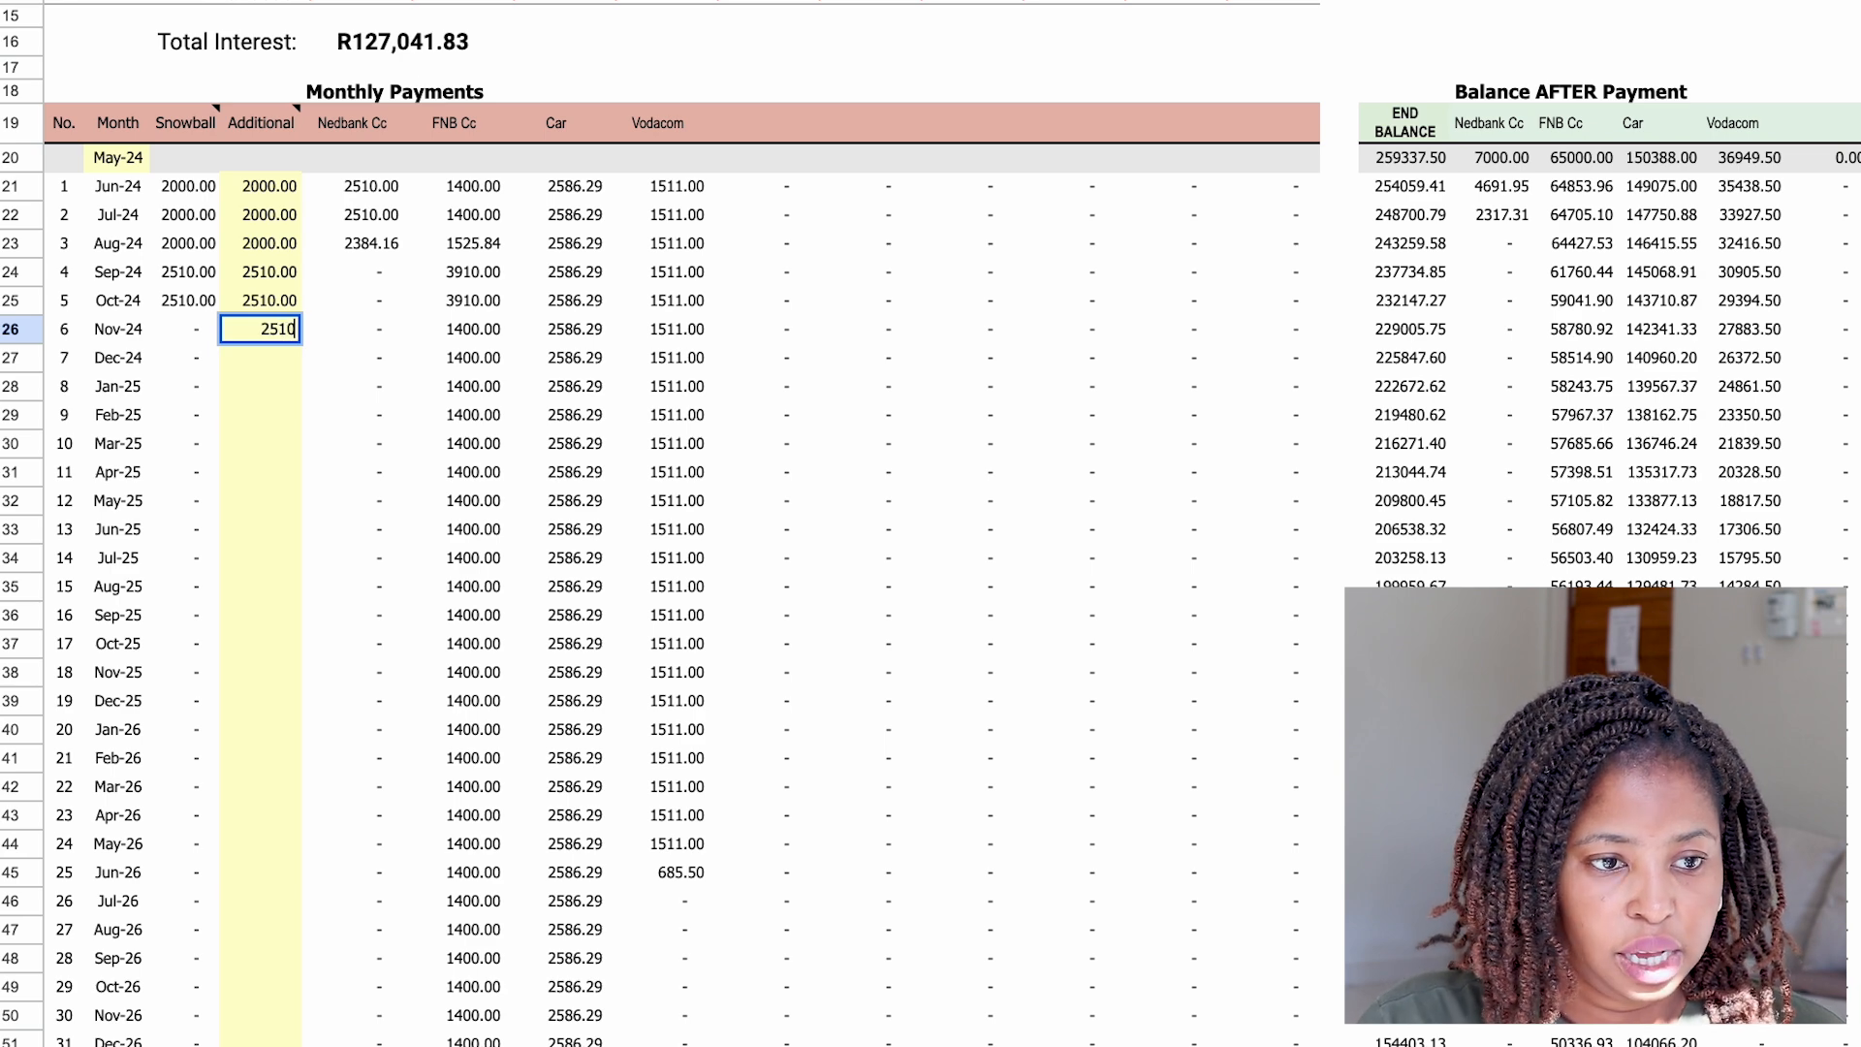
pyautogui.press('Return')
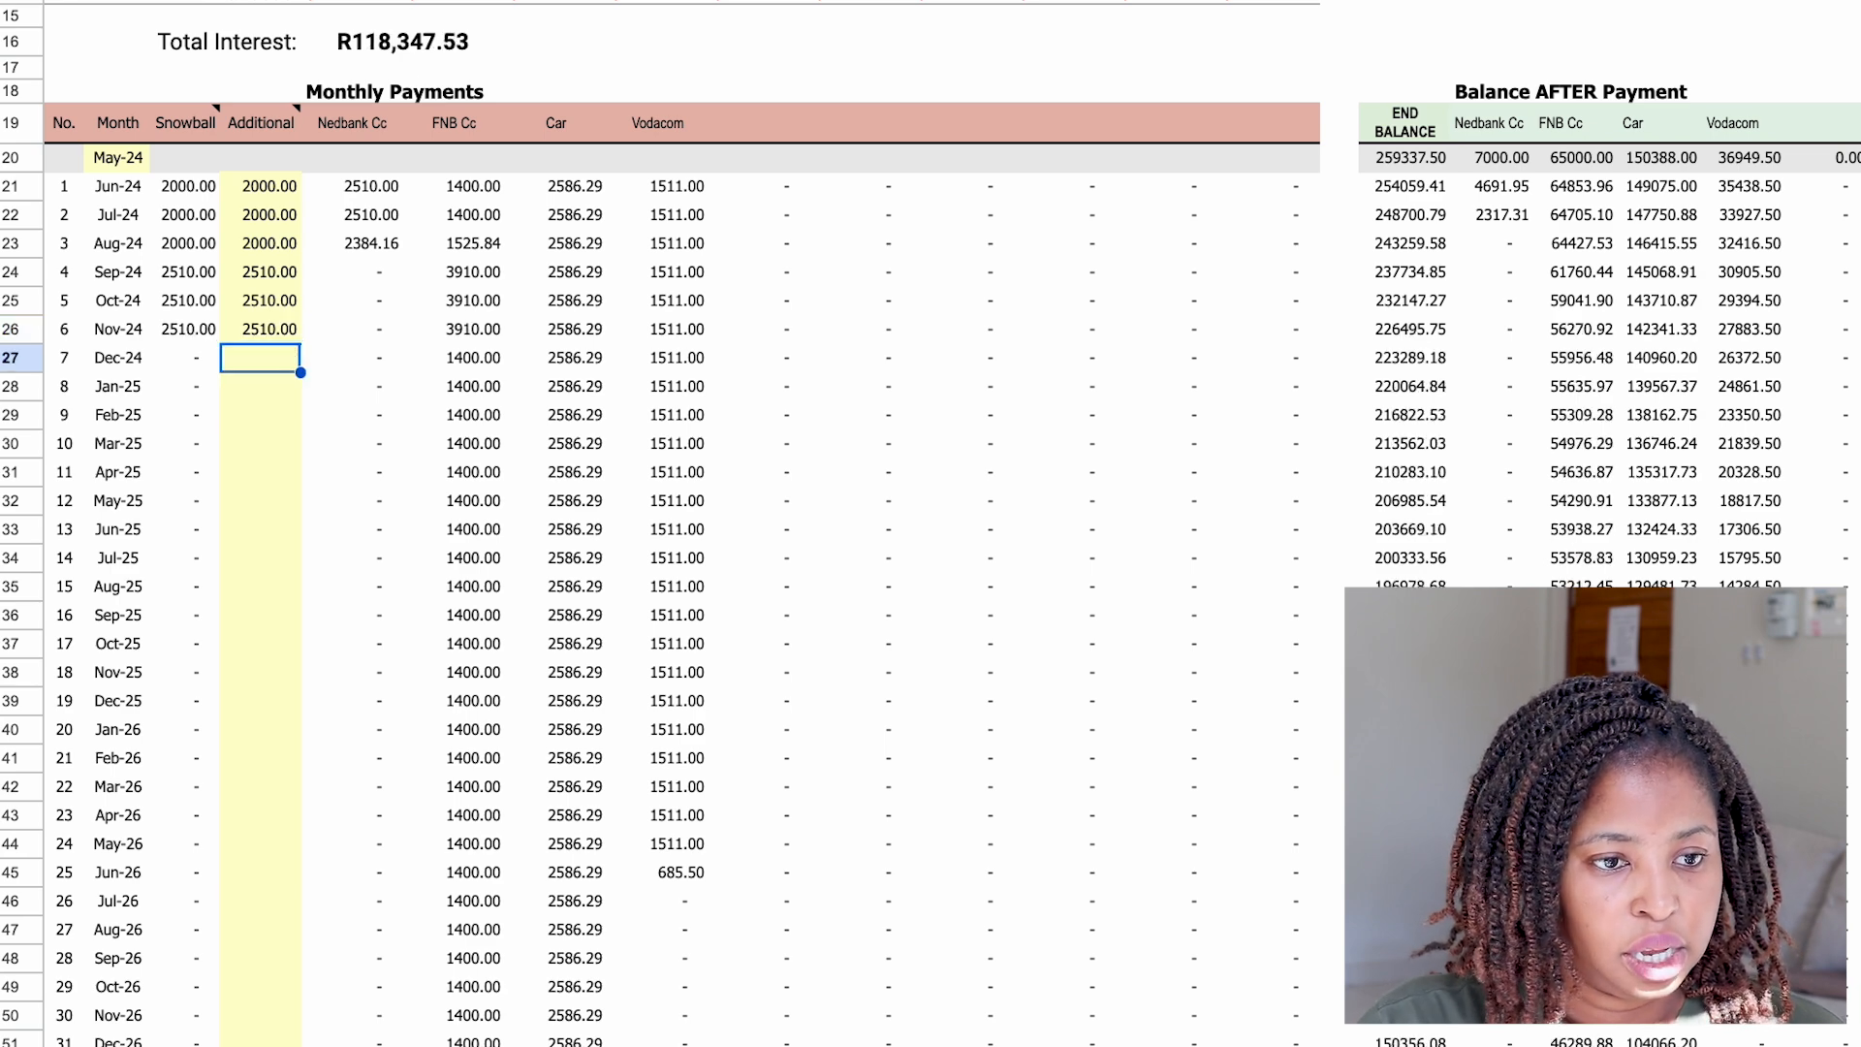
pyautogui.write('2510')
pyautogui.press('Return')
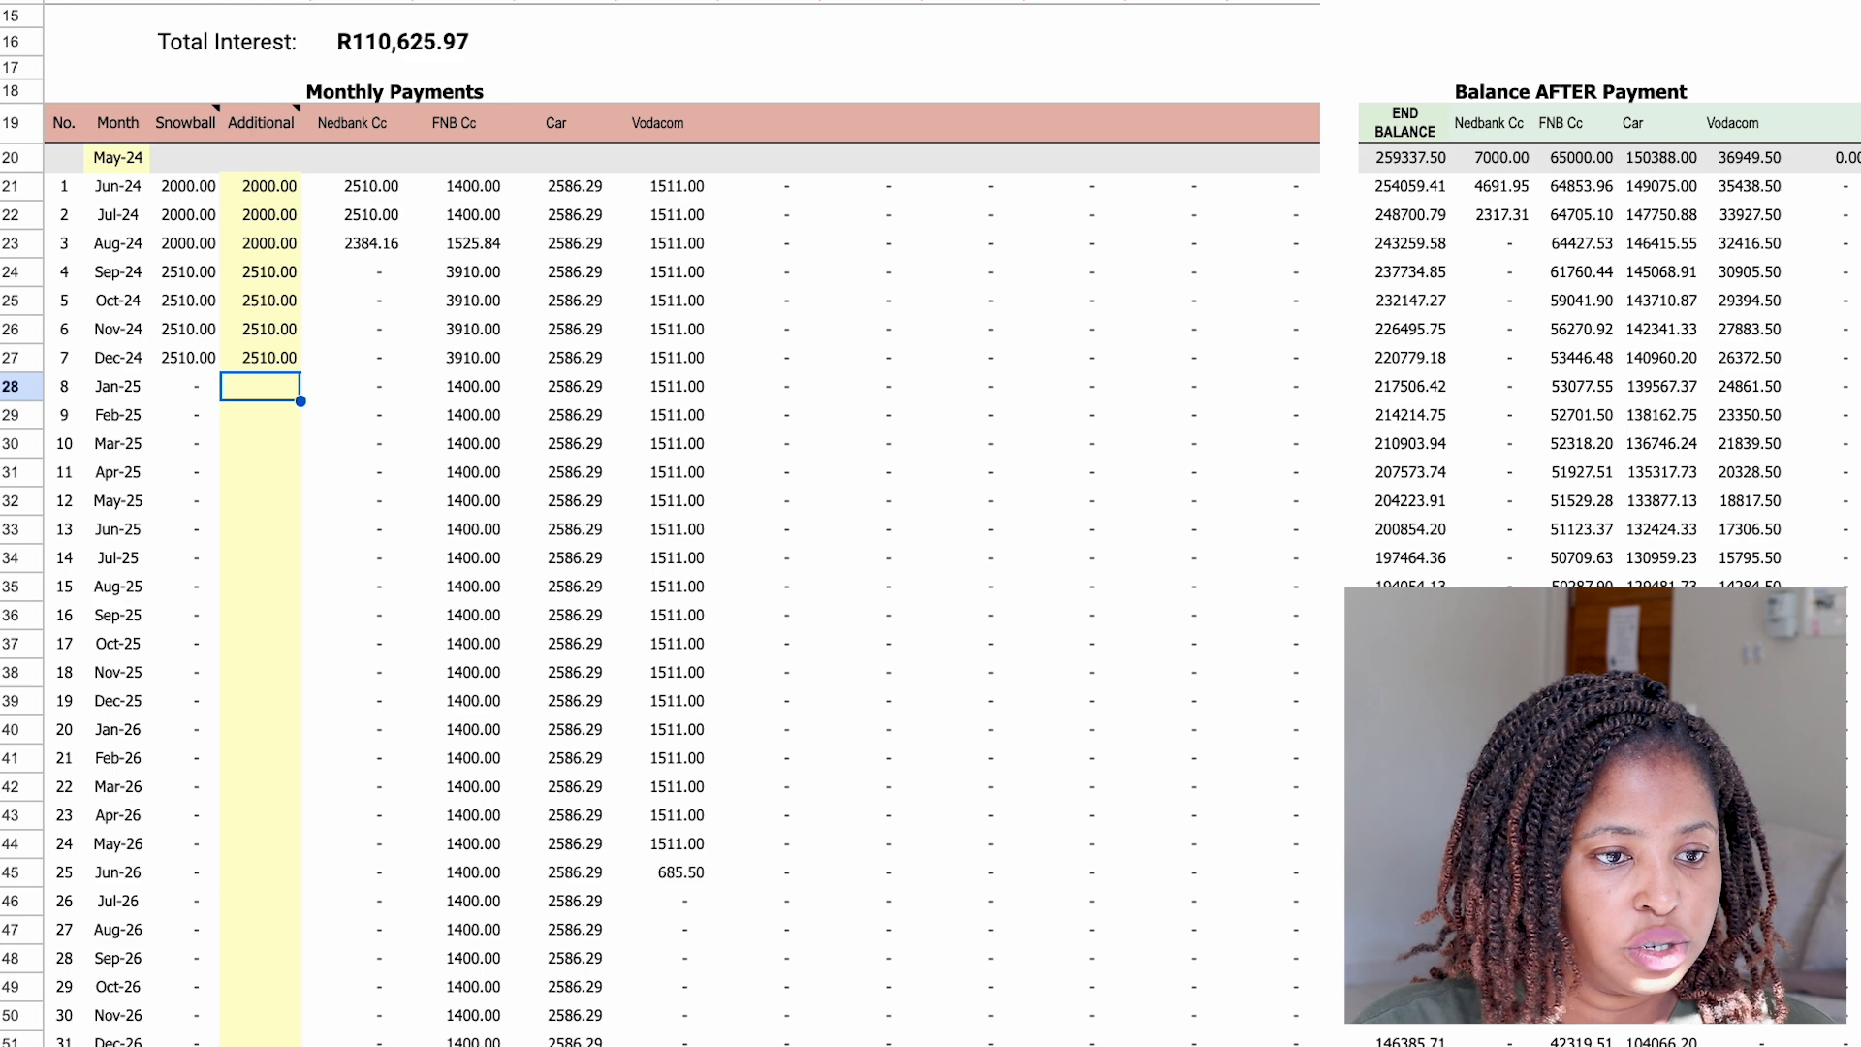
pyautogui.scroll(-12, 503, 590)
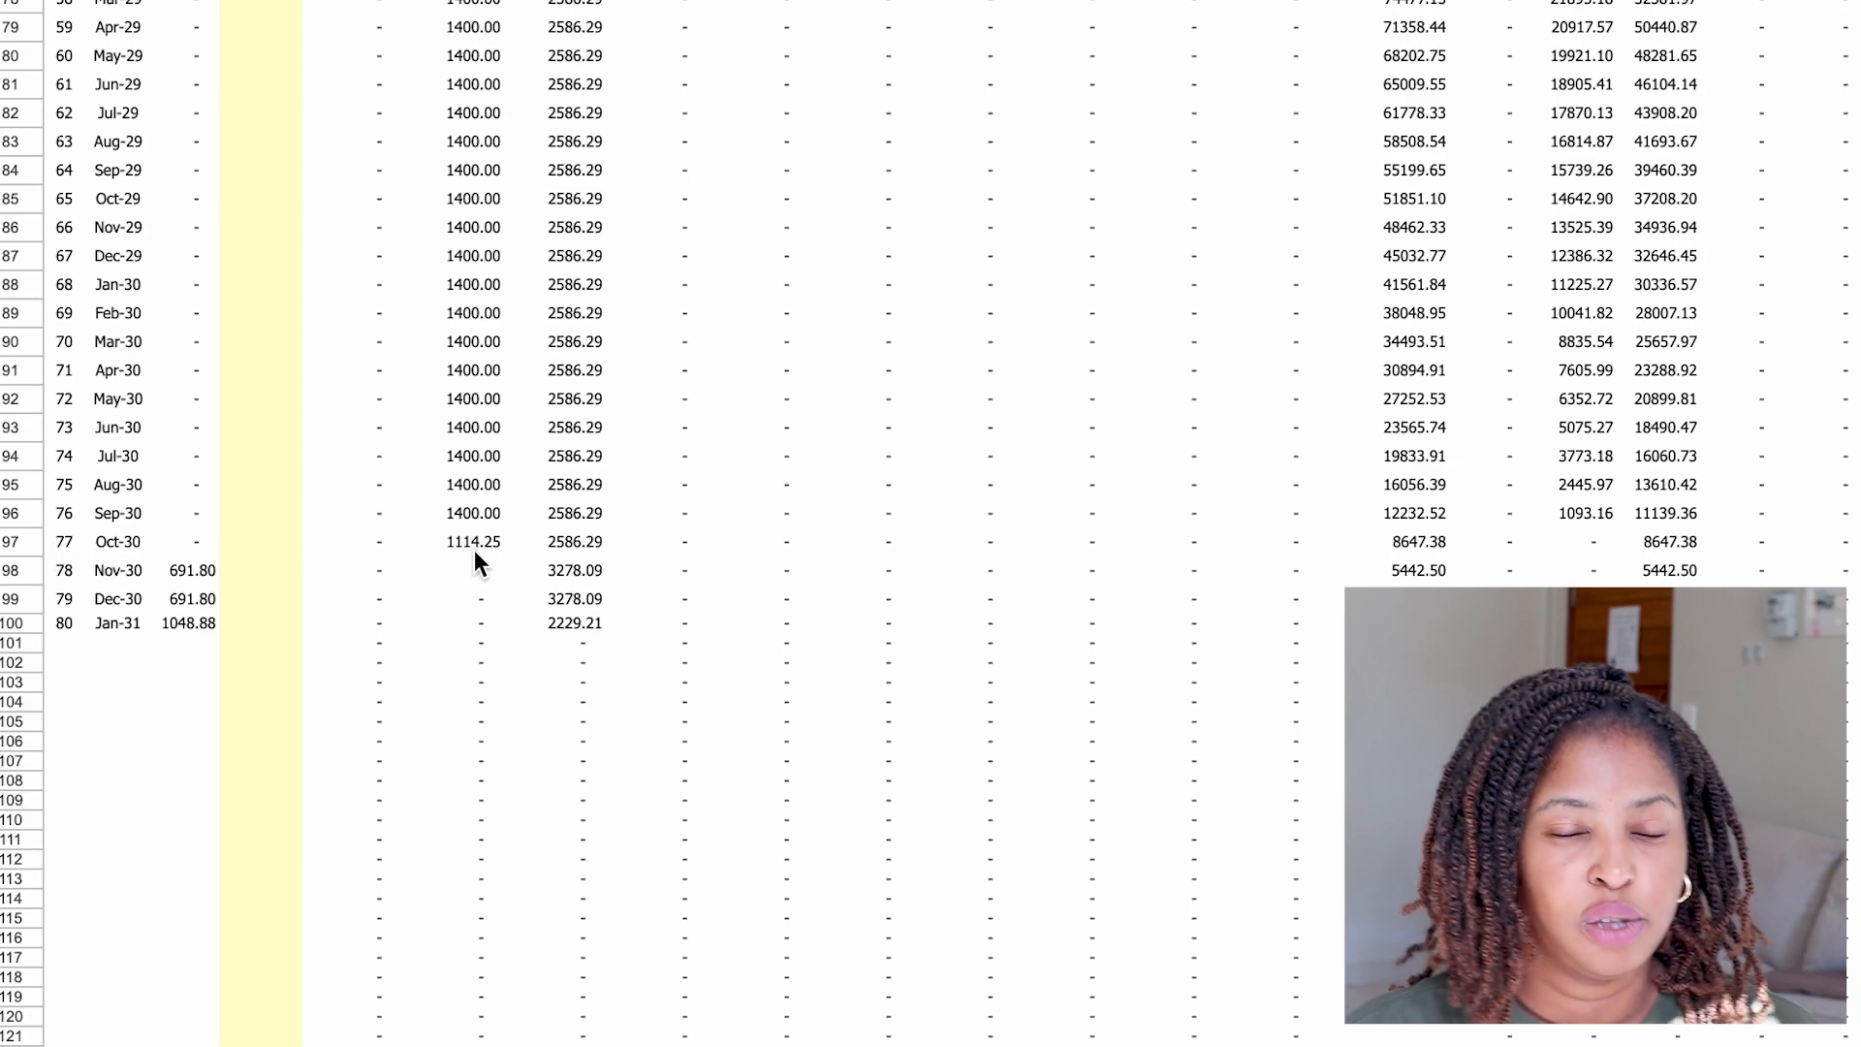
pyautogui.scroll(-15, 465, 550)
pyautogui.scroll(20, 471, 566)
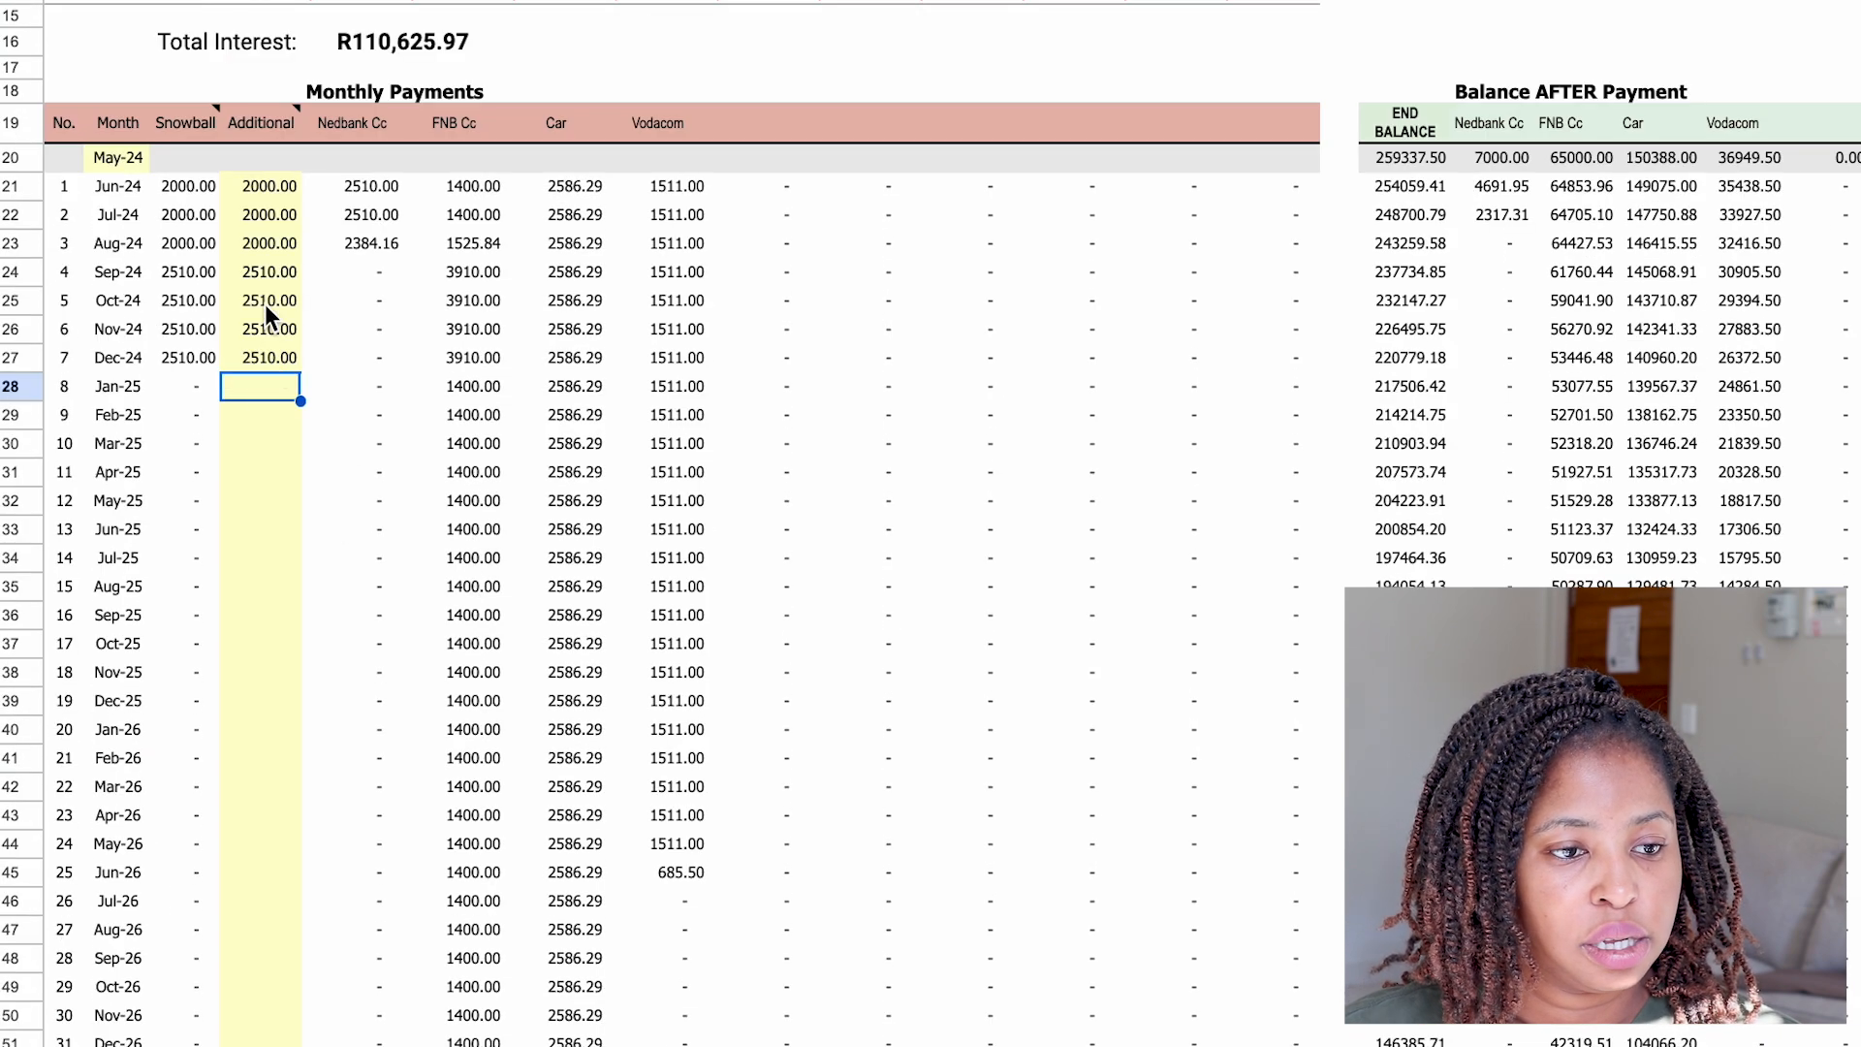
# Clear the additional payments for Dec-24, Nov-24 and Oct-24.
pyautogui.click(275, 359)
pyautogui.press('BackSpace')
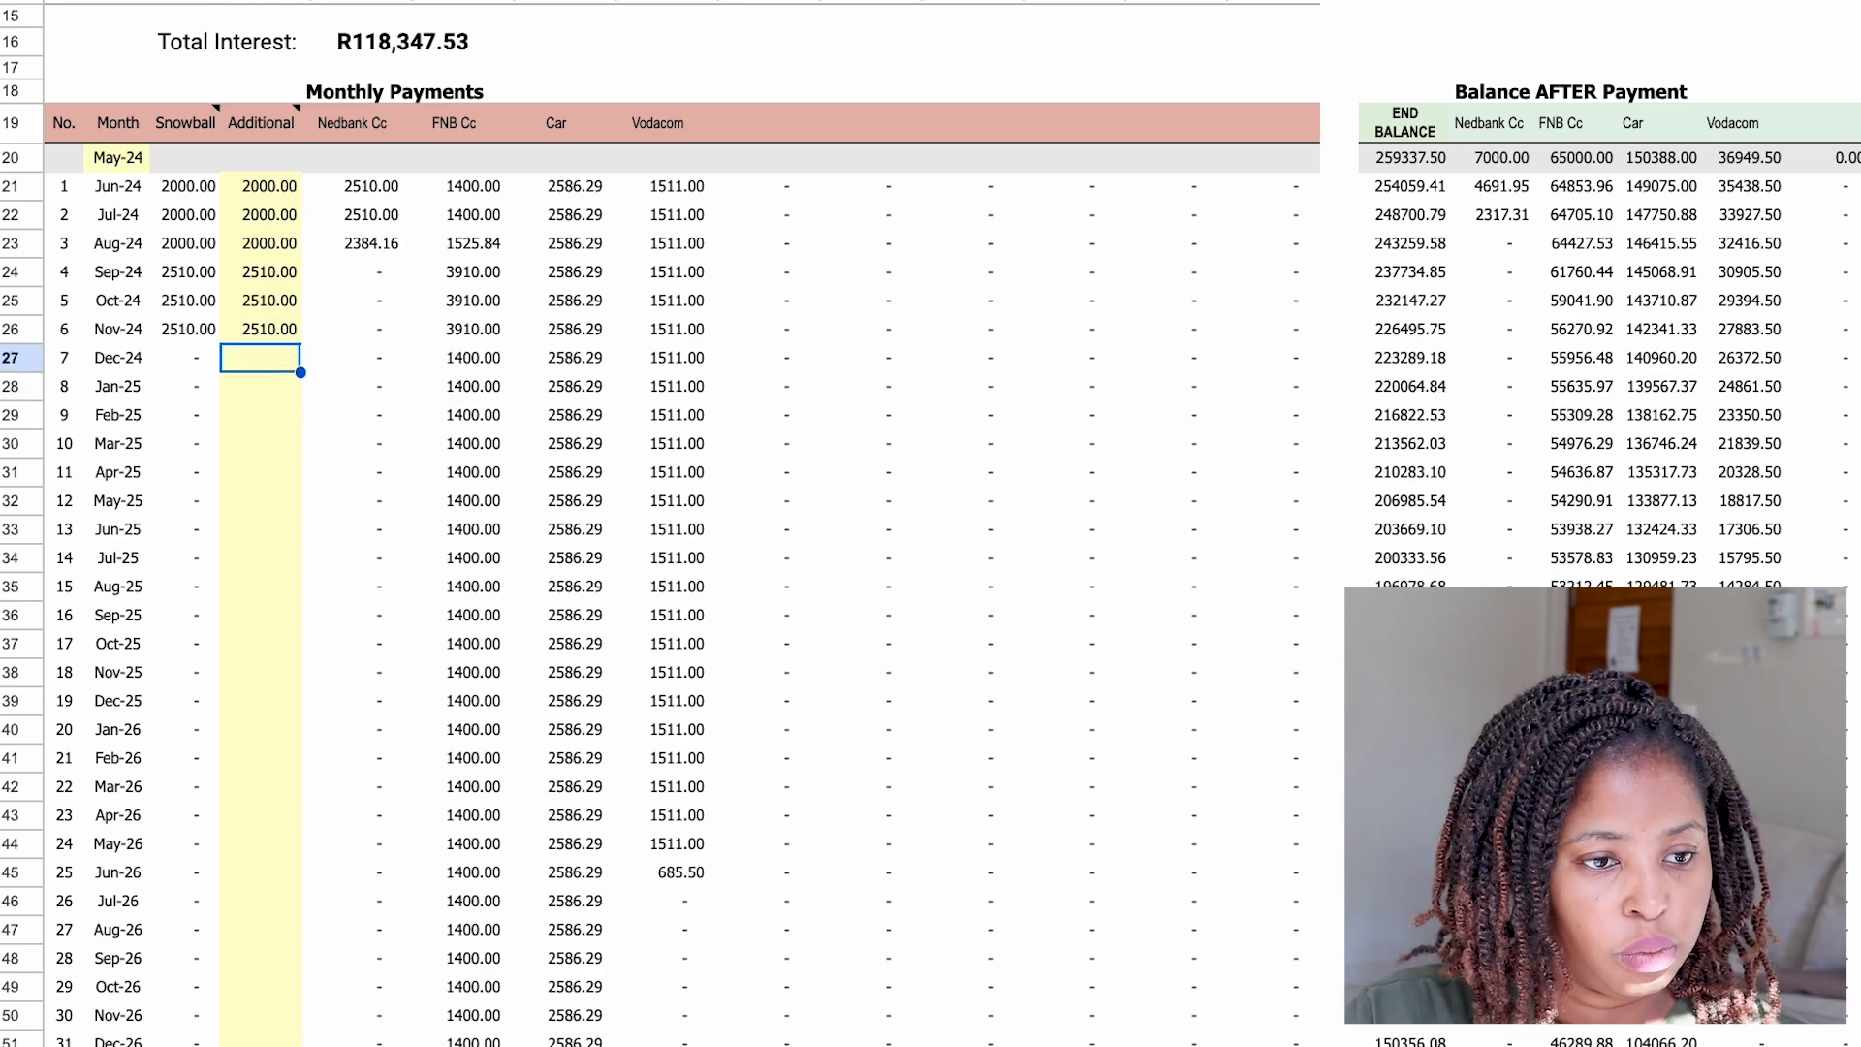
pyautogui.press('Up')
pyautogui.press('BackSpace')
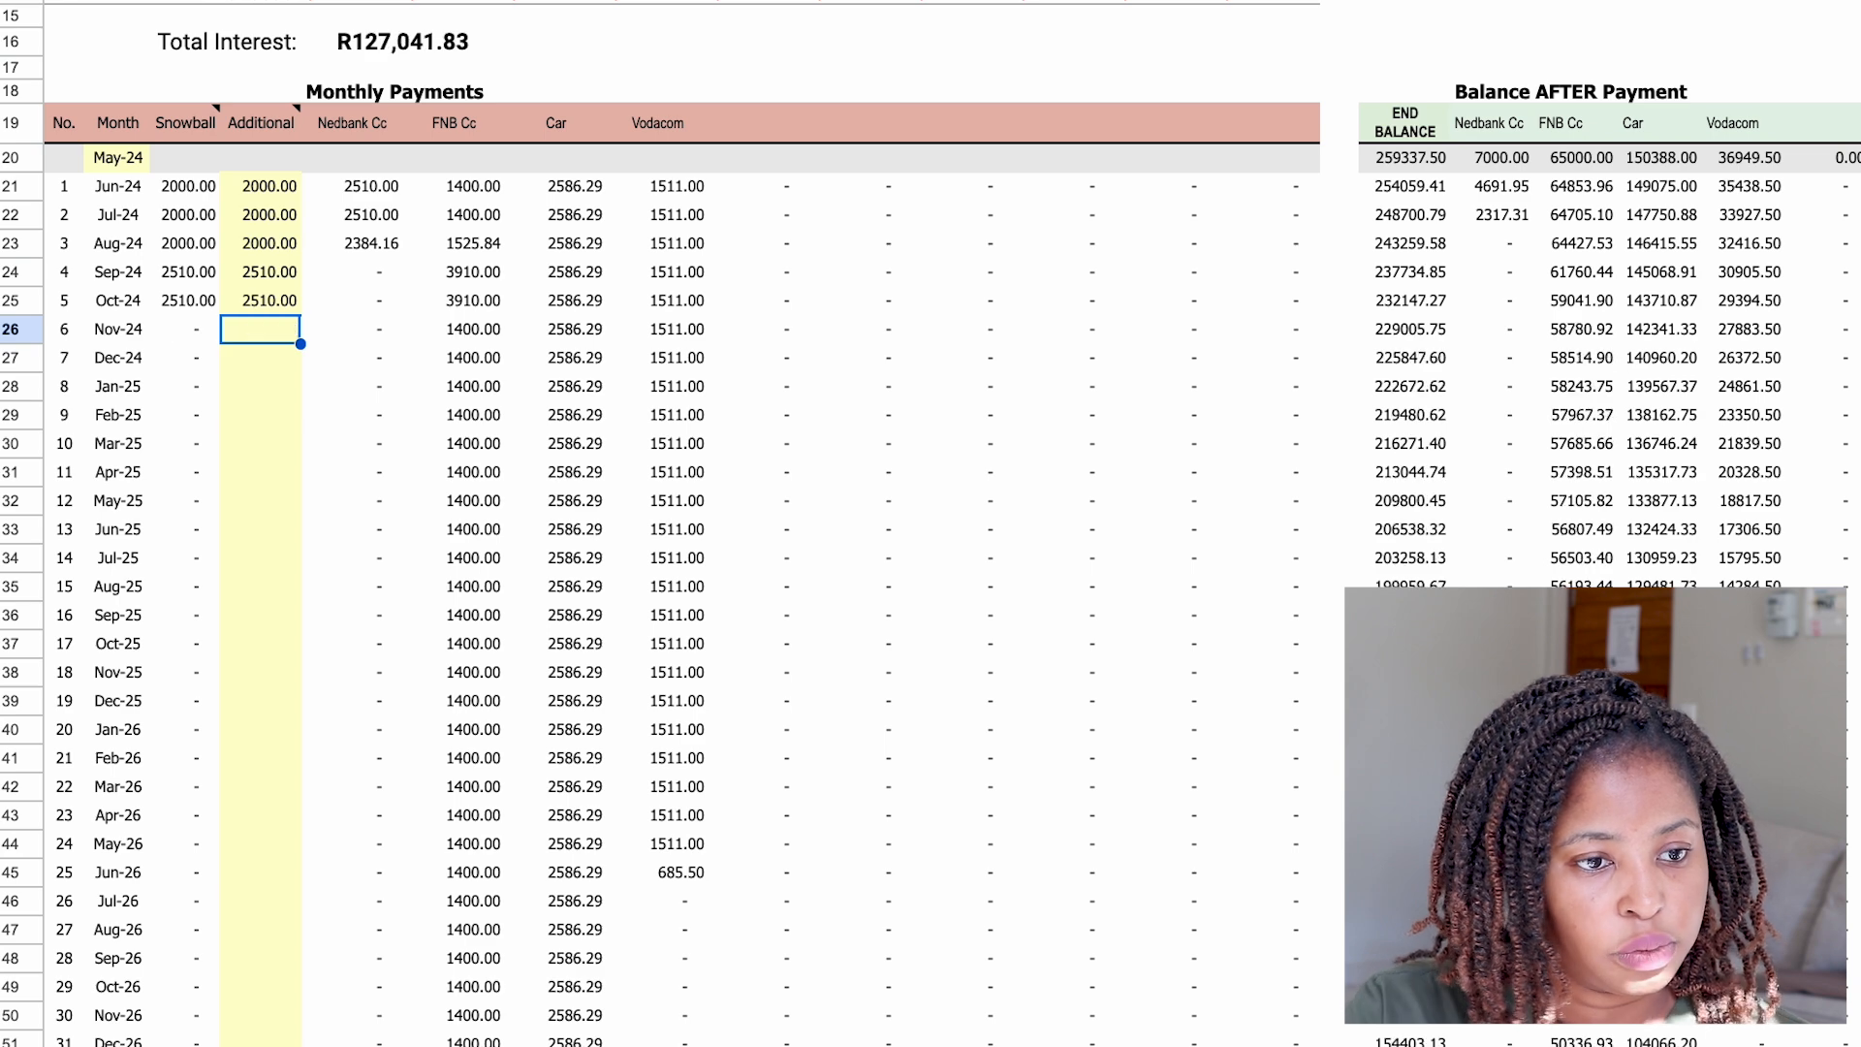
pyautogui.press('Up')
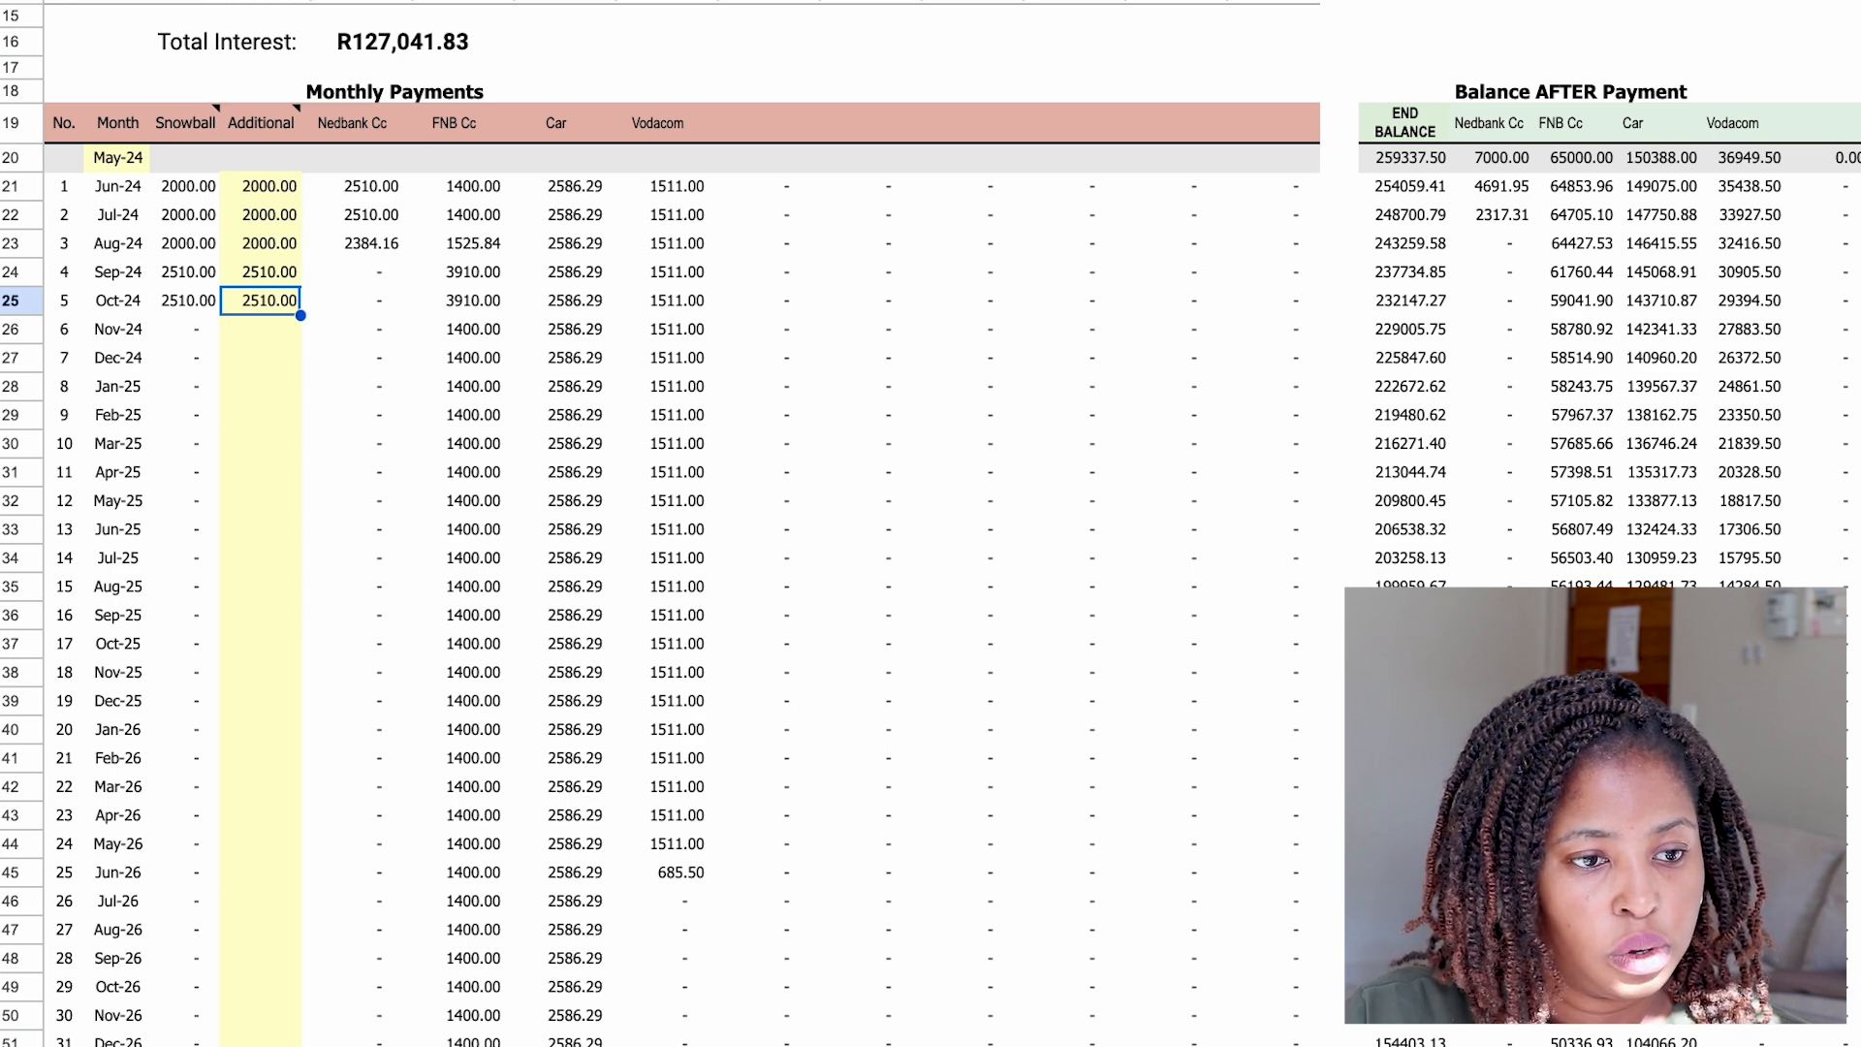
pyautogui.press('Delete')
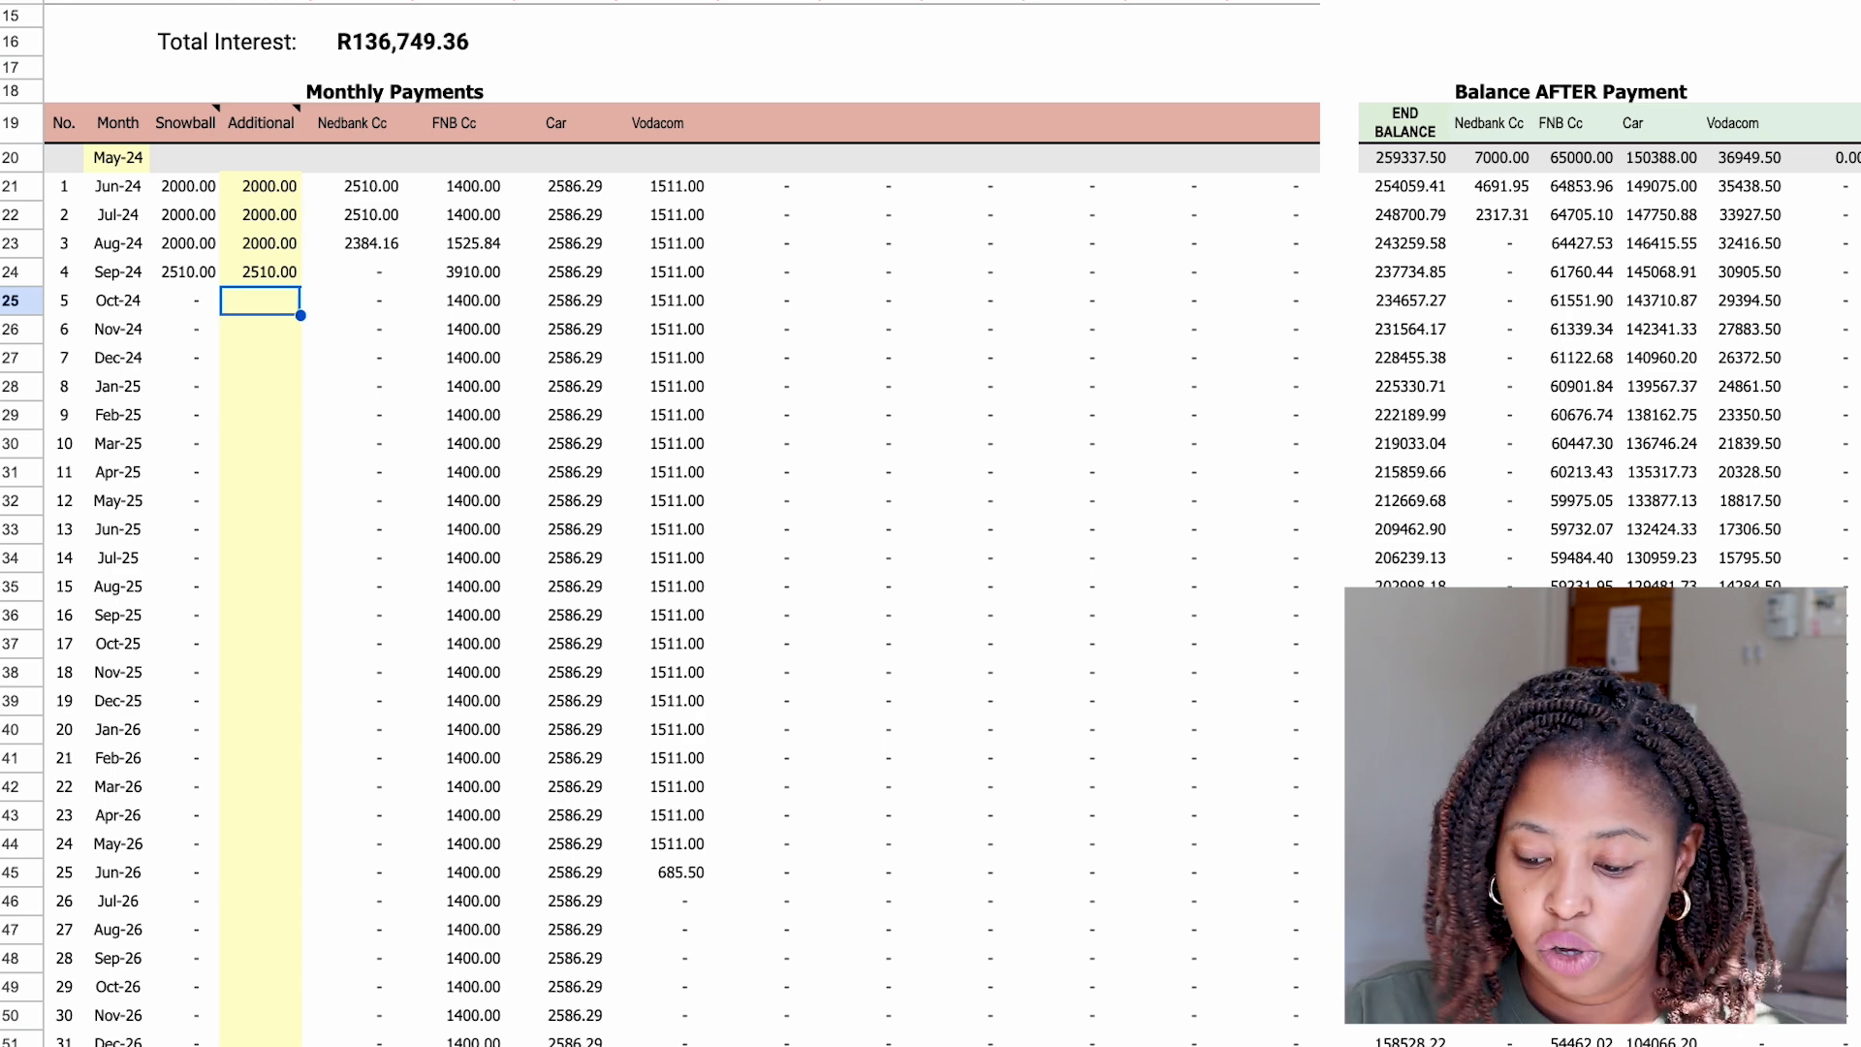
# Set the additional payment for Sep-24 to 50000.
pyautogui.press('Up')
pyautogui.write('5')
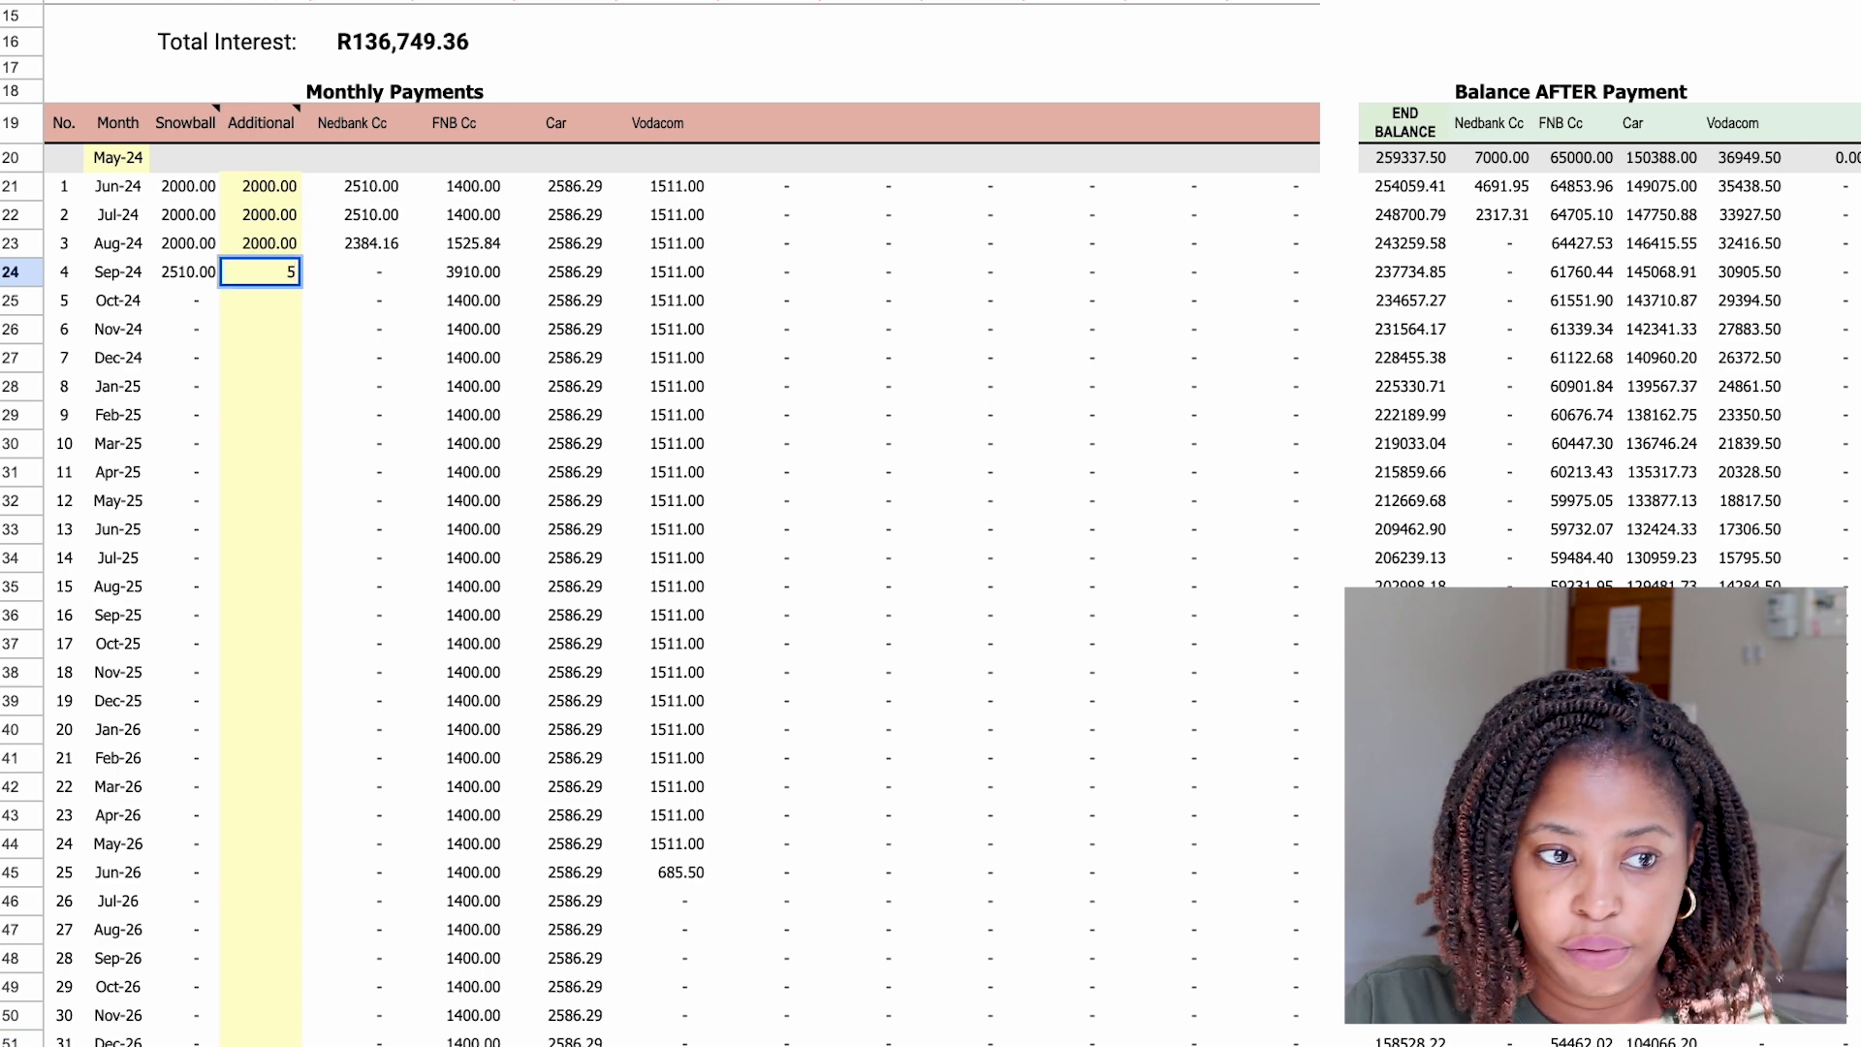
pyautogui.write('0000')
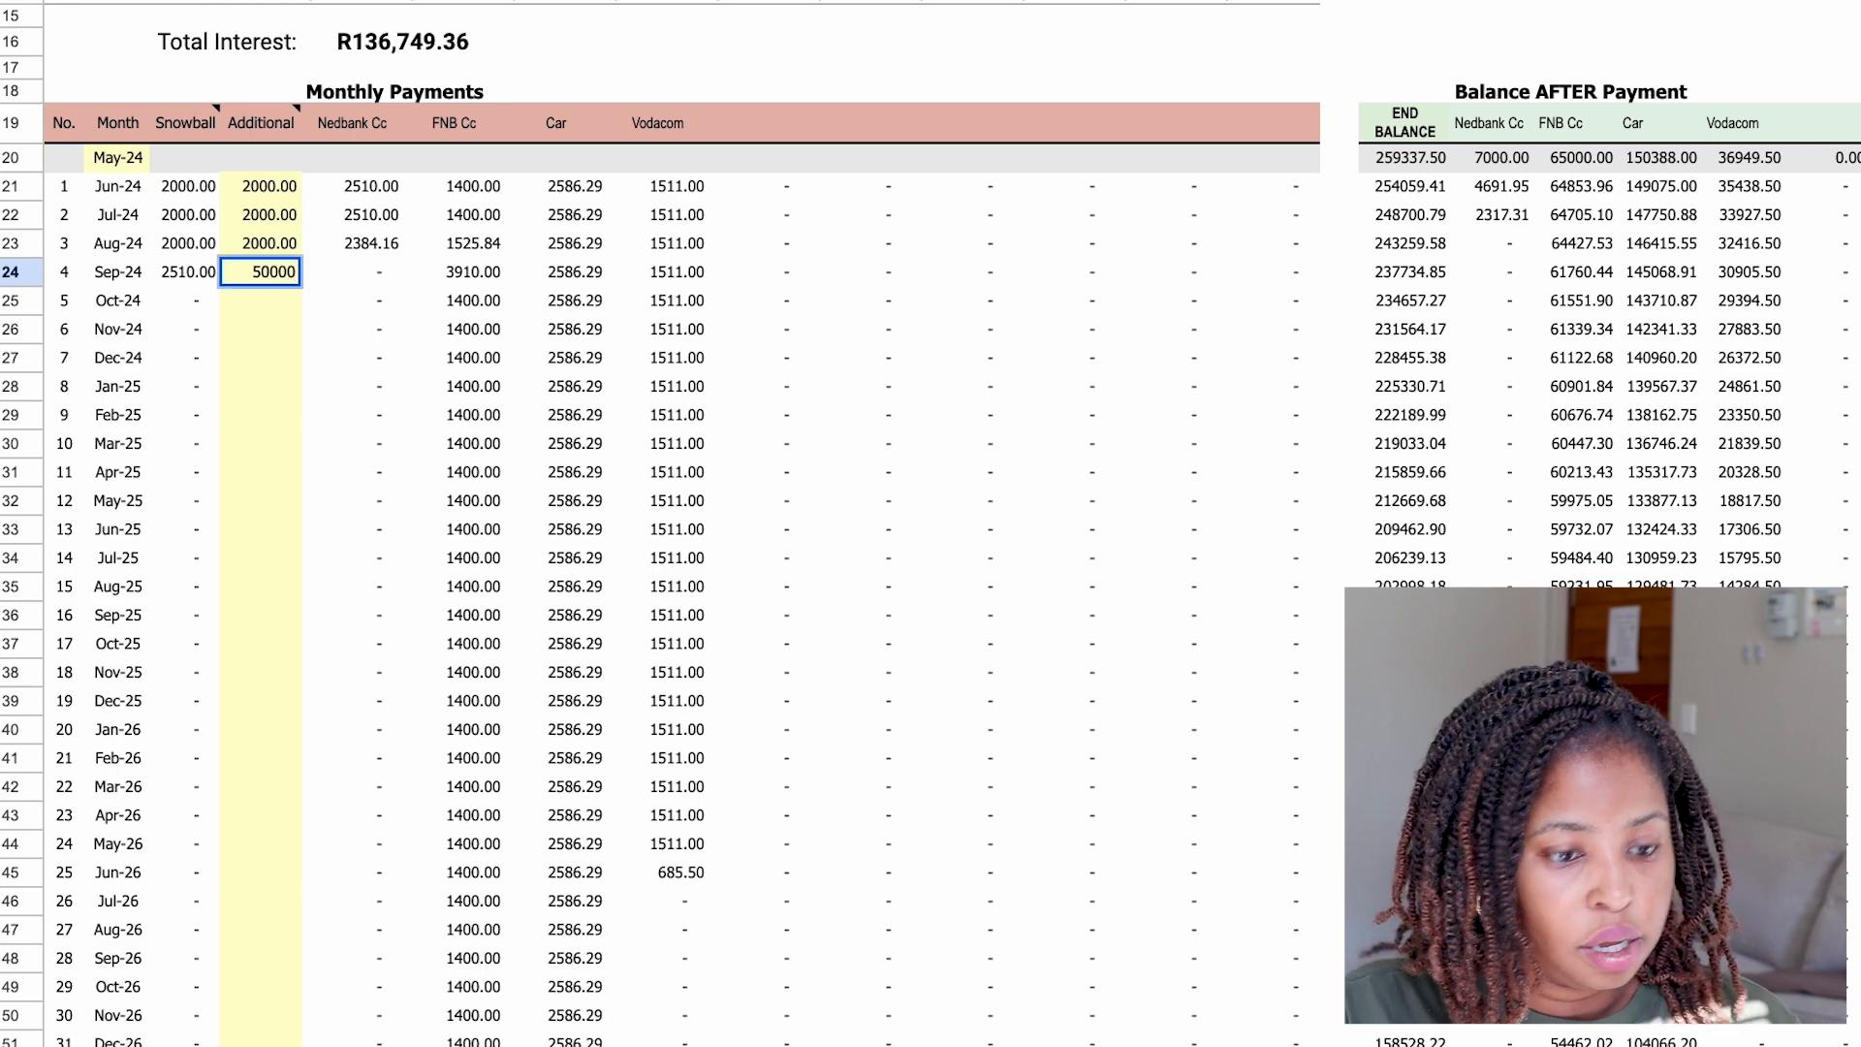
pyautogui.press('Return')
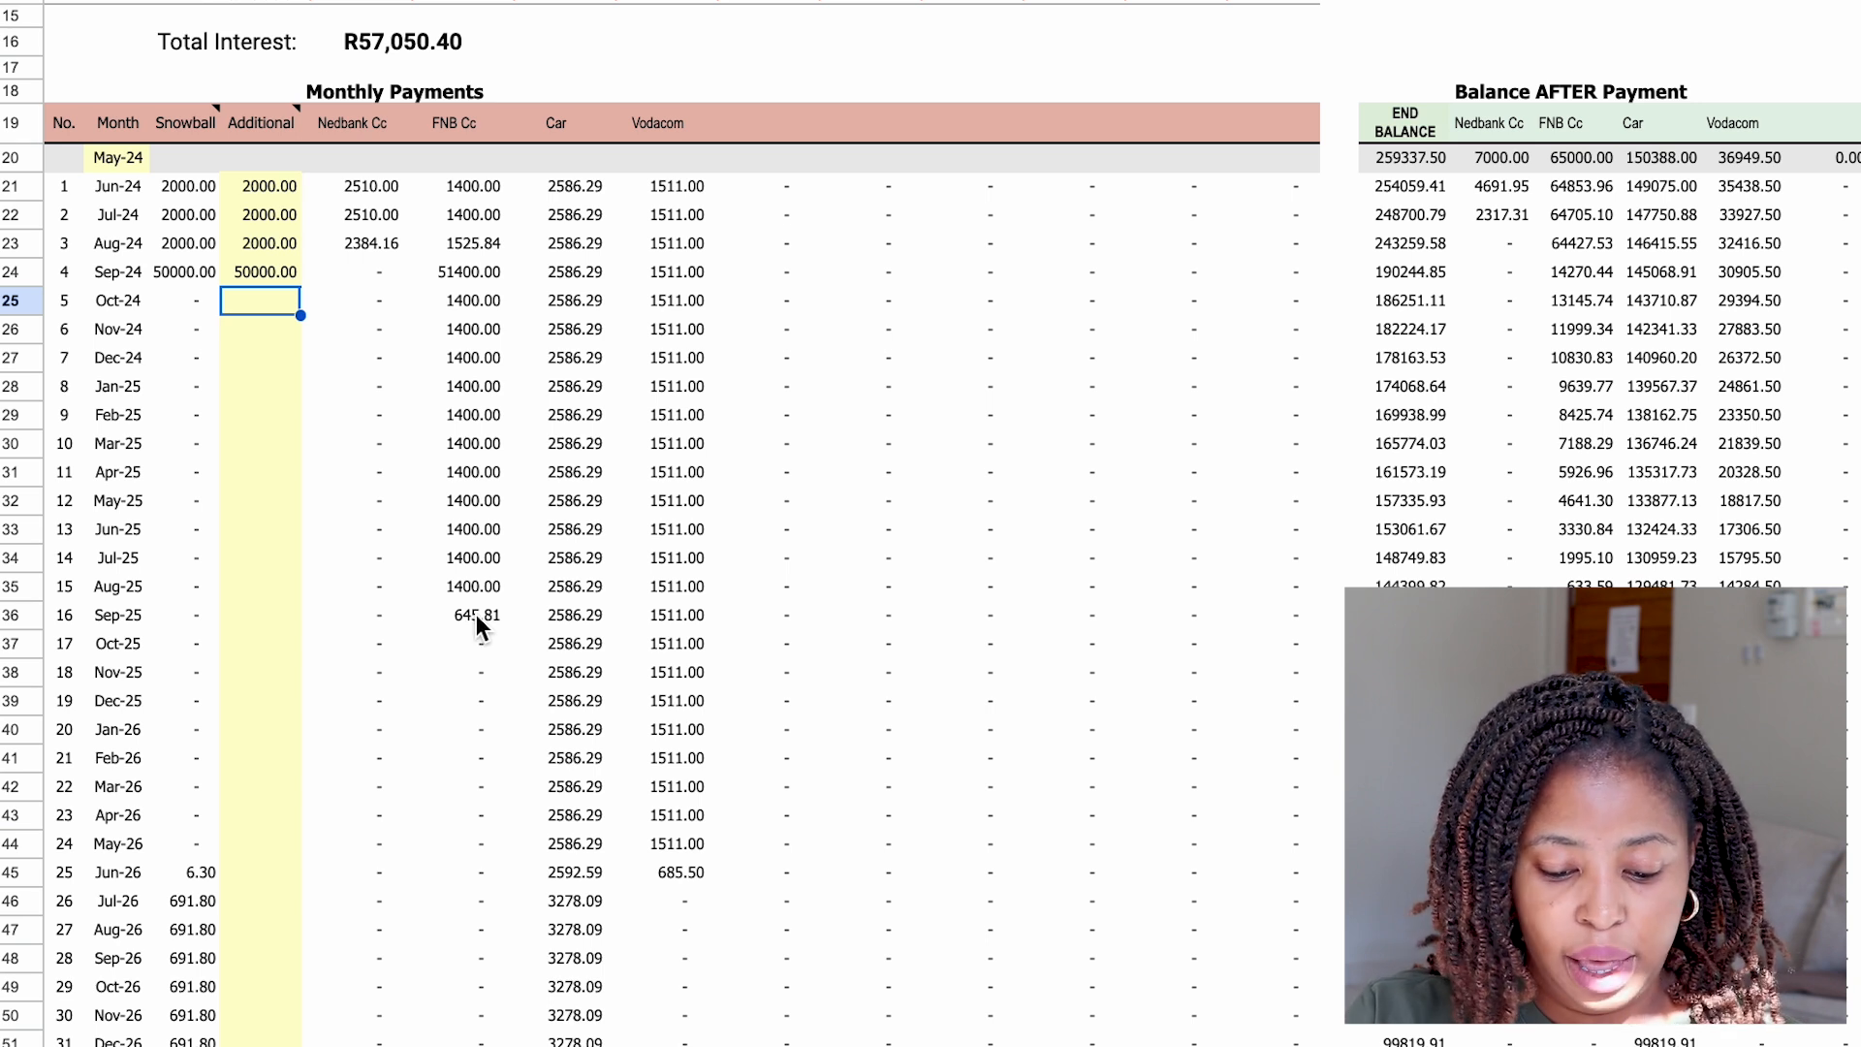
# Enter additional payments of 2510 for Oct-24 and Nov-24 in the Monthly Payments table.
pyautogui.write('2510')
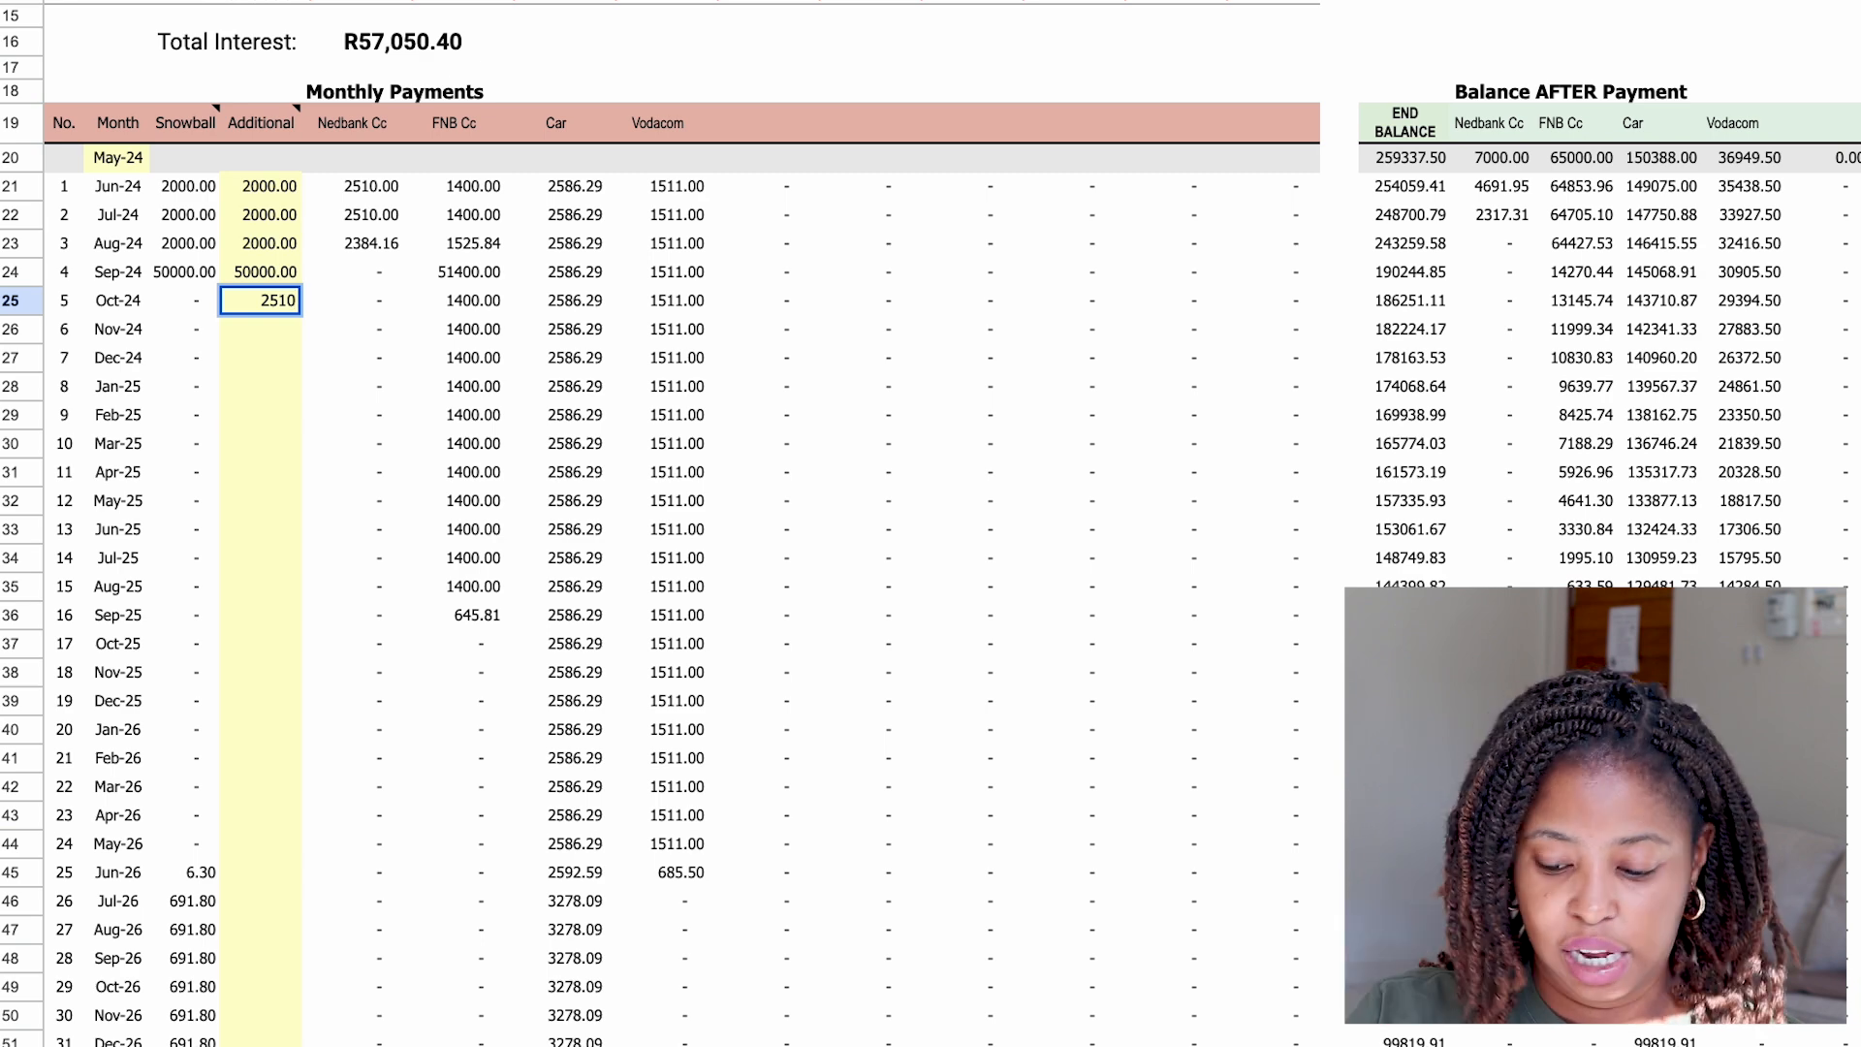
pyautogui.press('Return')
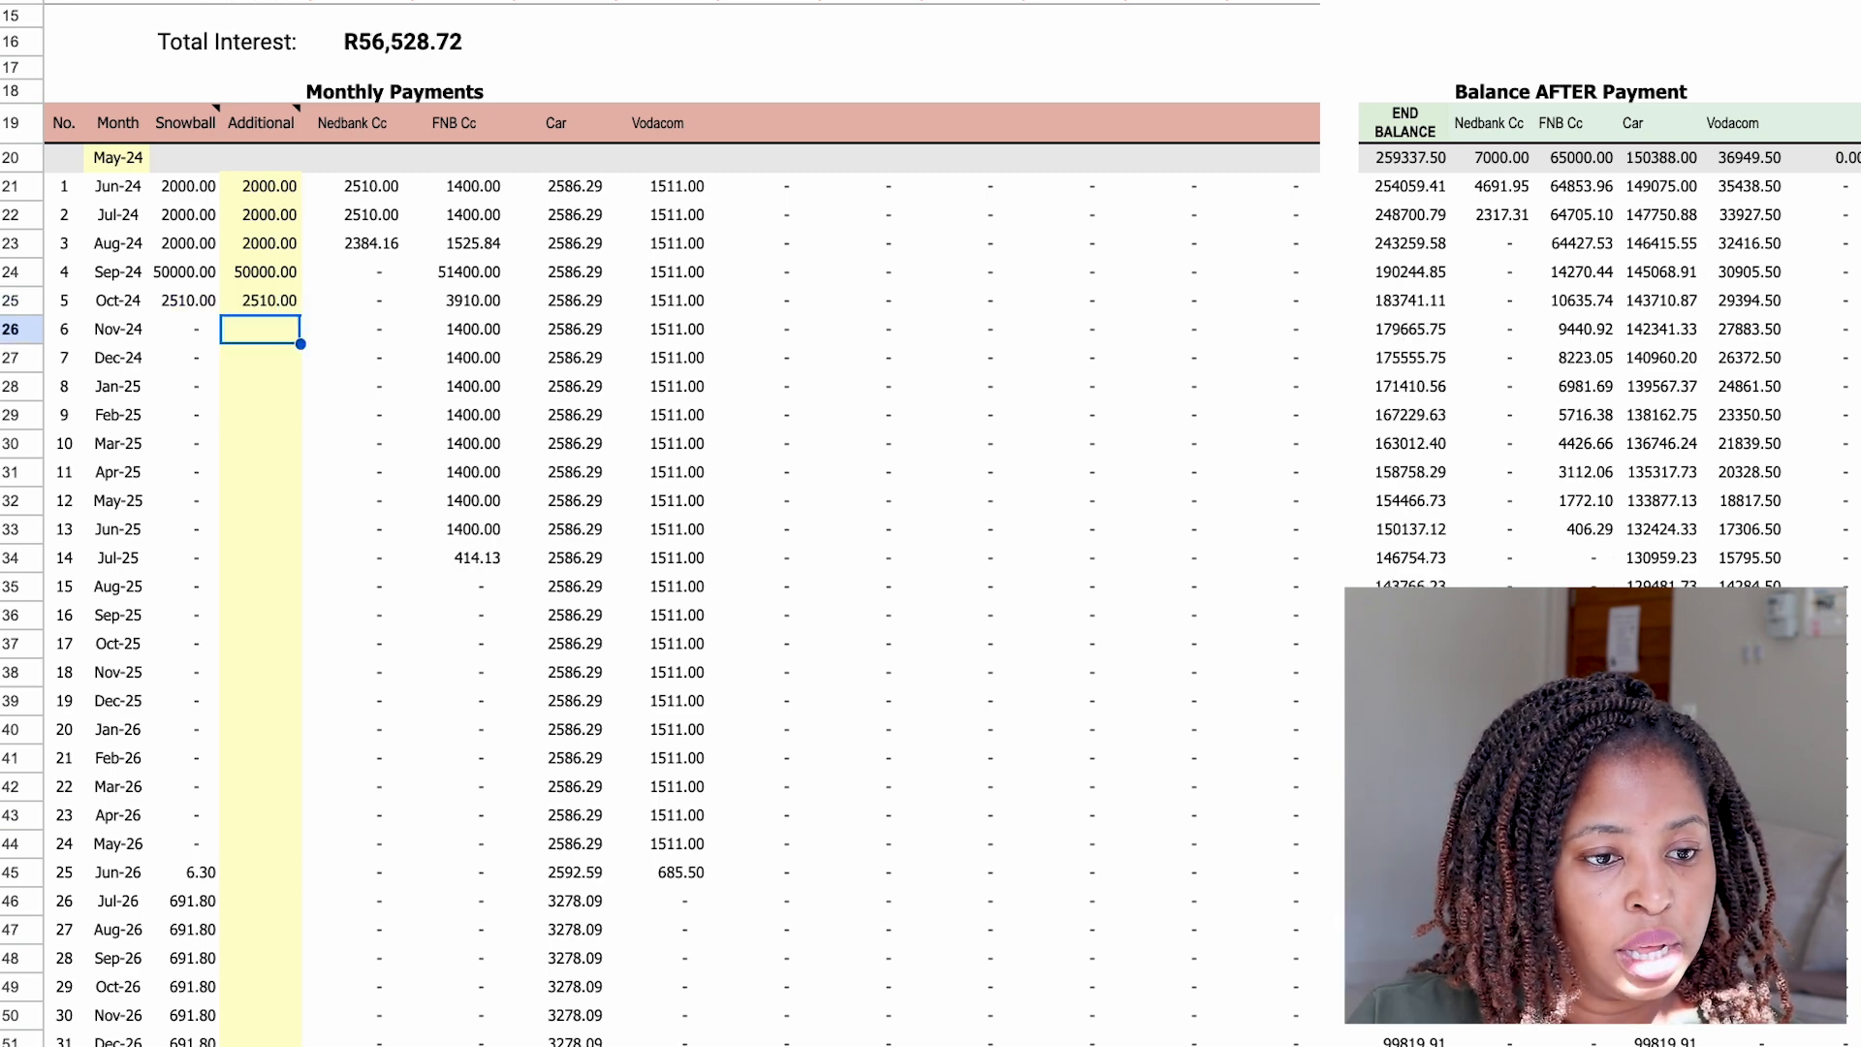
pyautogui.write('2510')
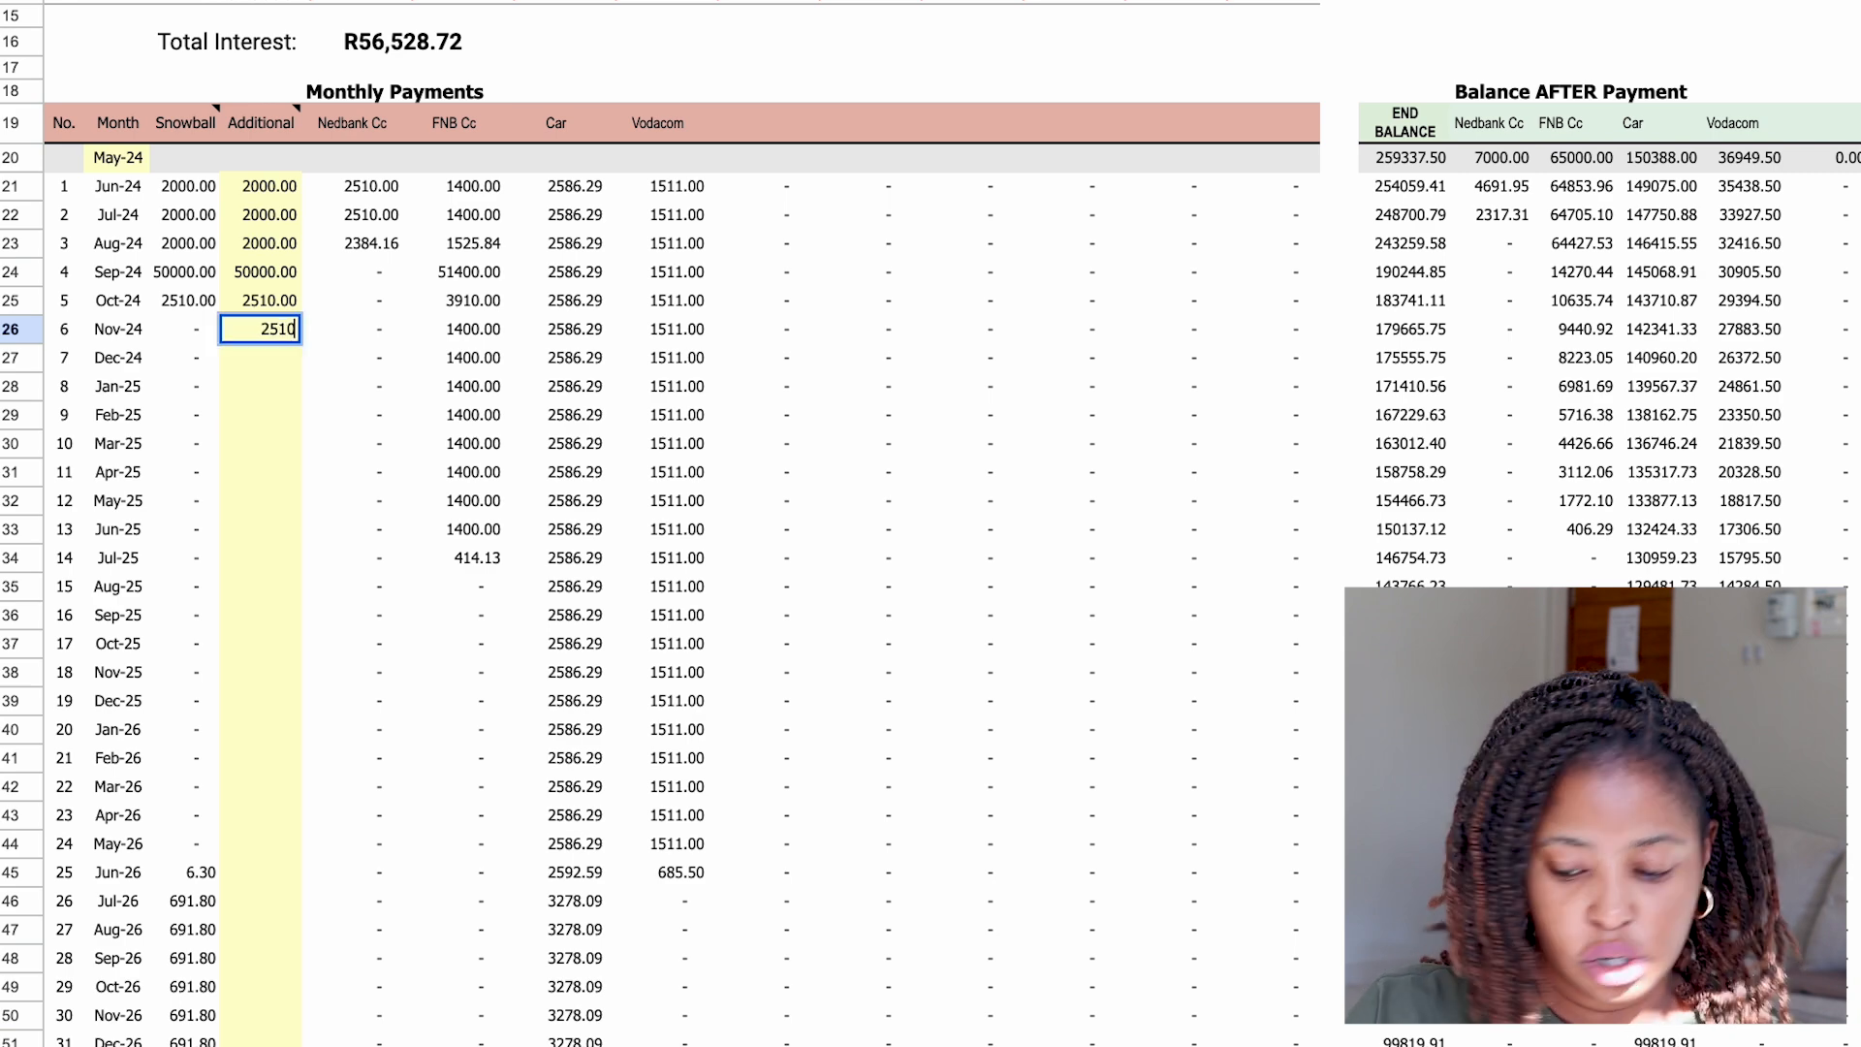
pyautogui.press('Return')
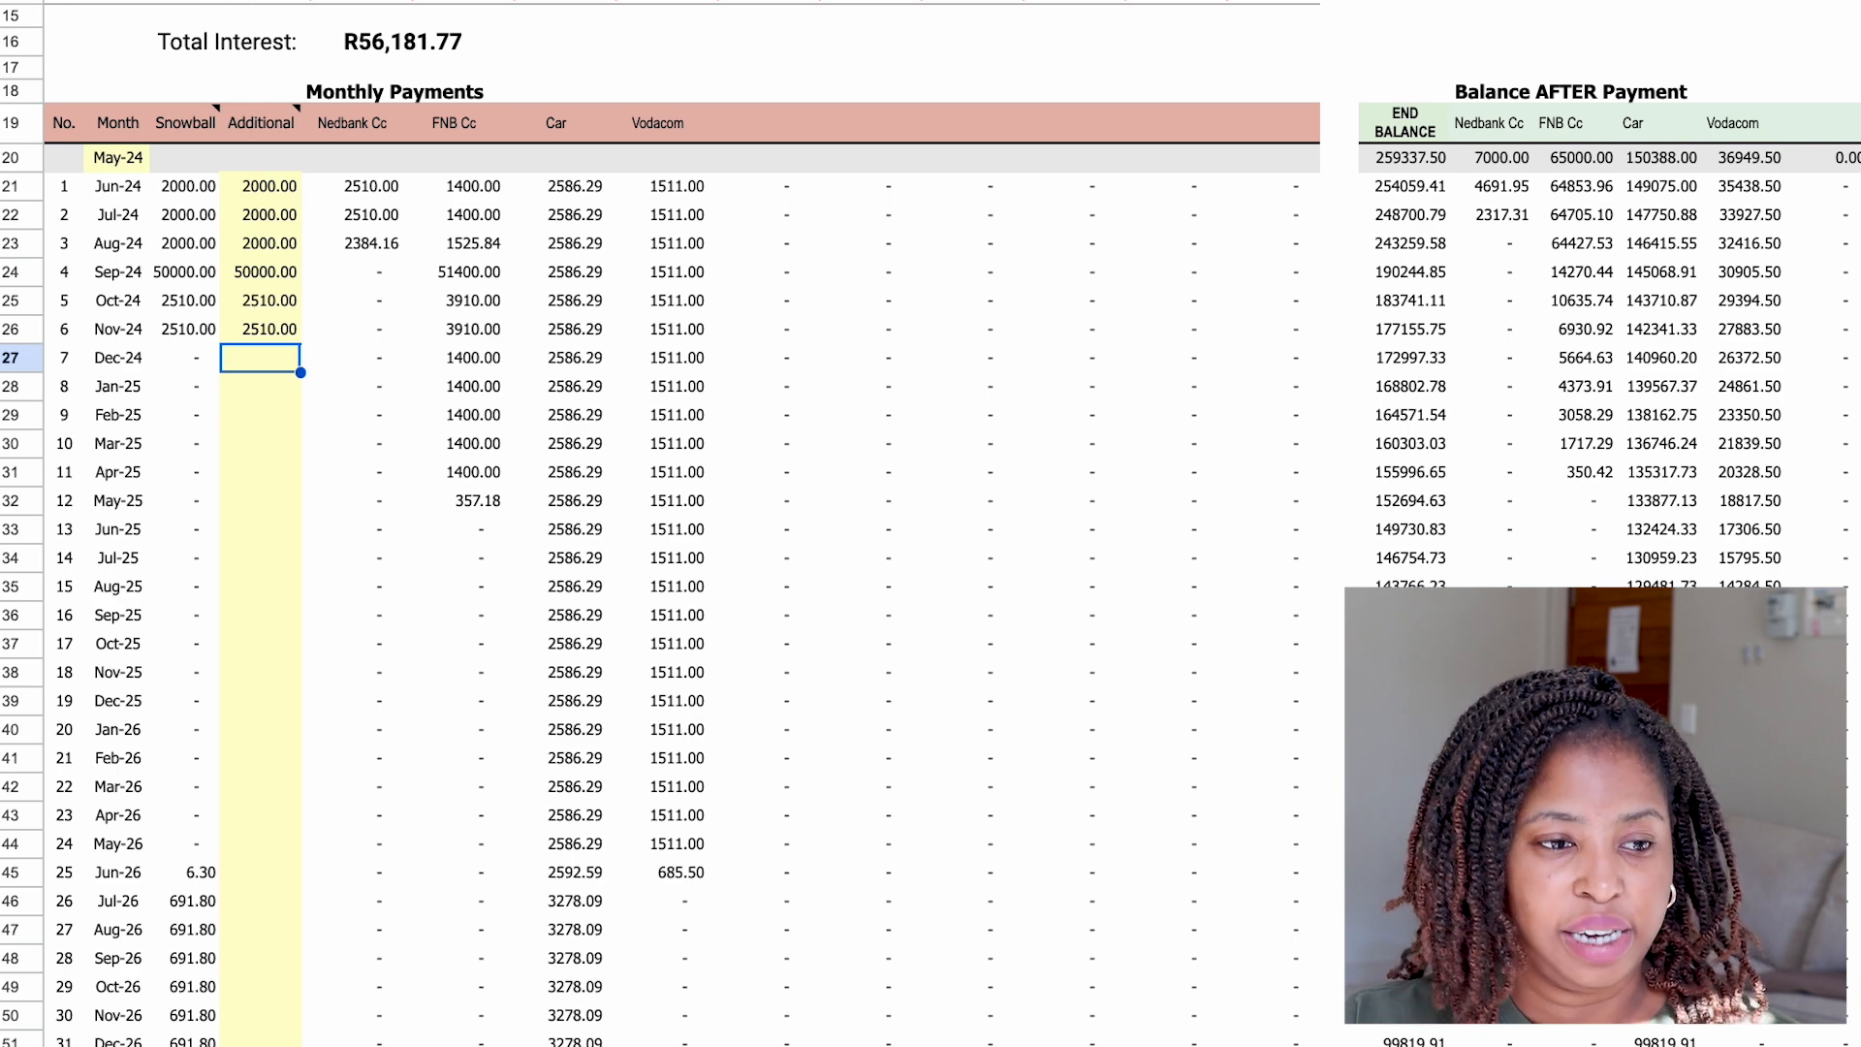
# Clear the additional payments from Nov-24 back through Jul-24, keeping only the Jun-24 entry.
pyautogui.press('Up')
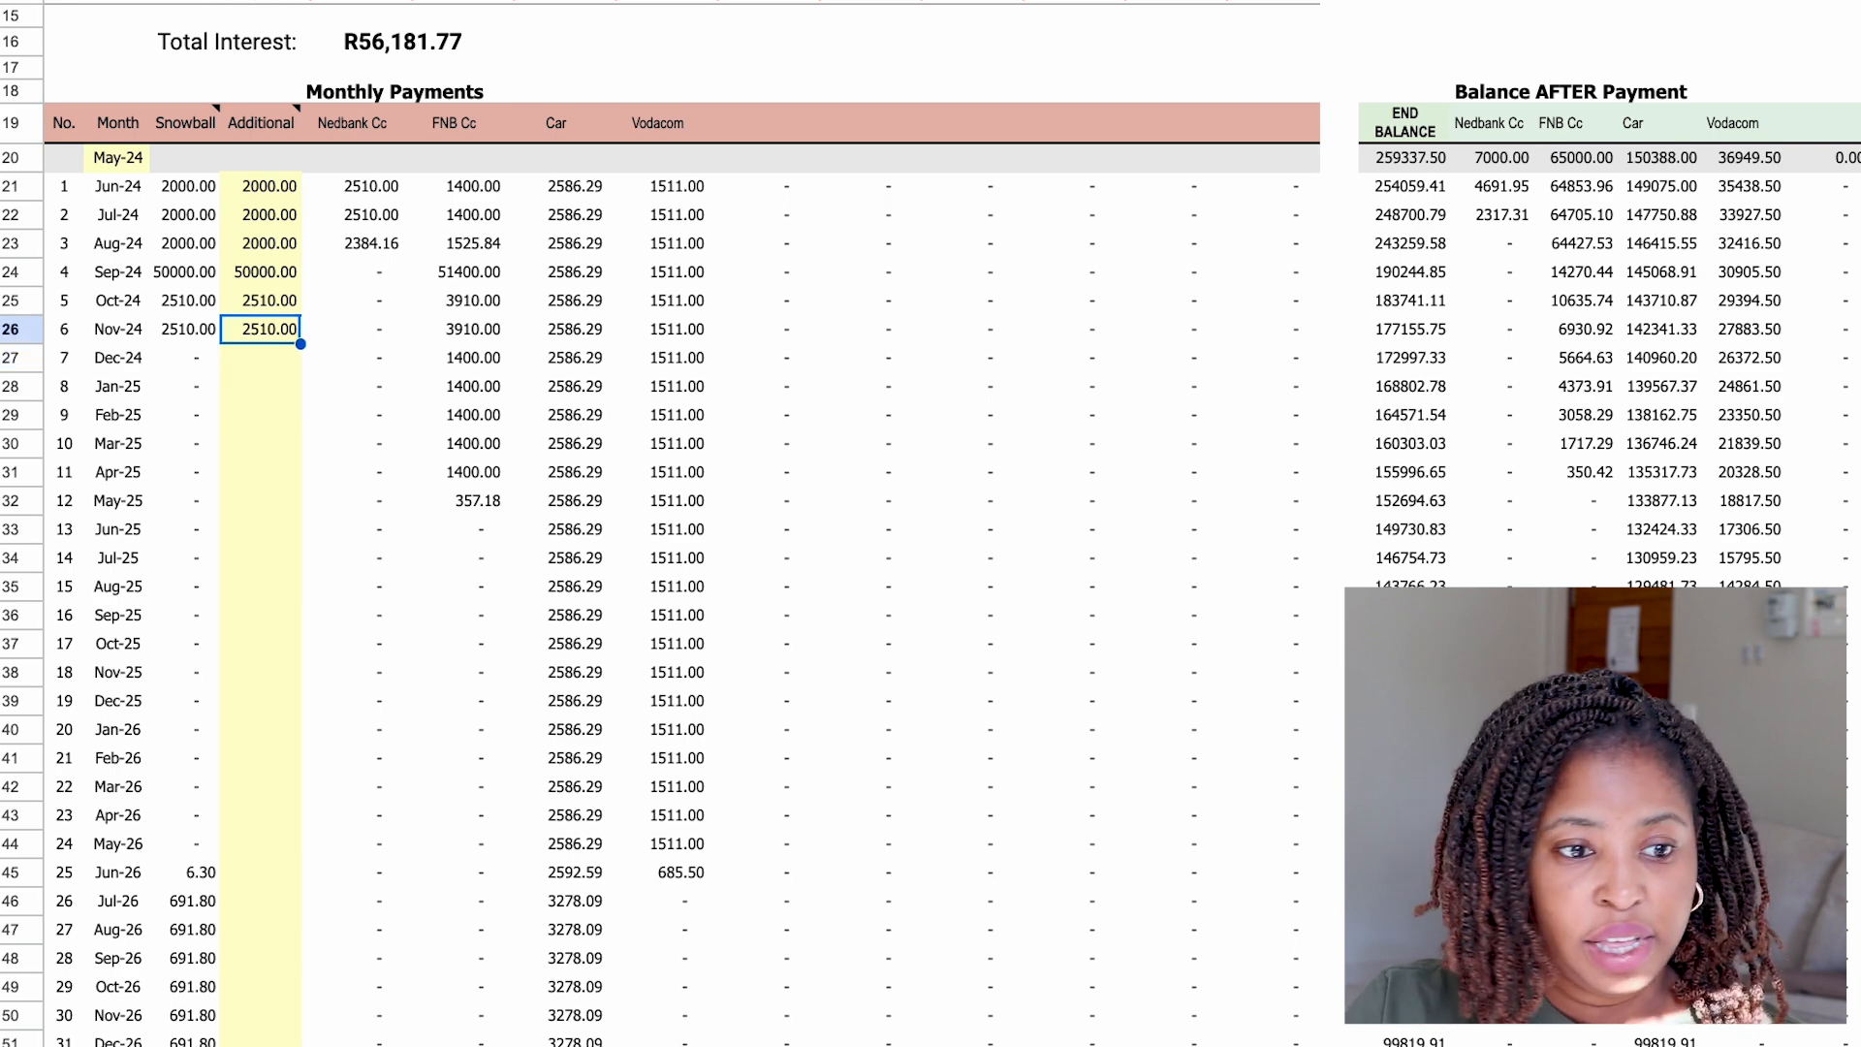
pyautogui.press('Delete')
pyautogui.press('Up')
pyautogui.press('Delete')
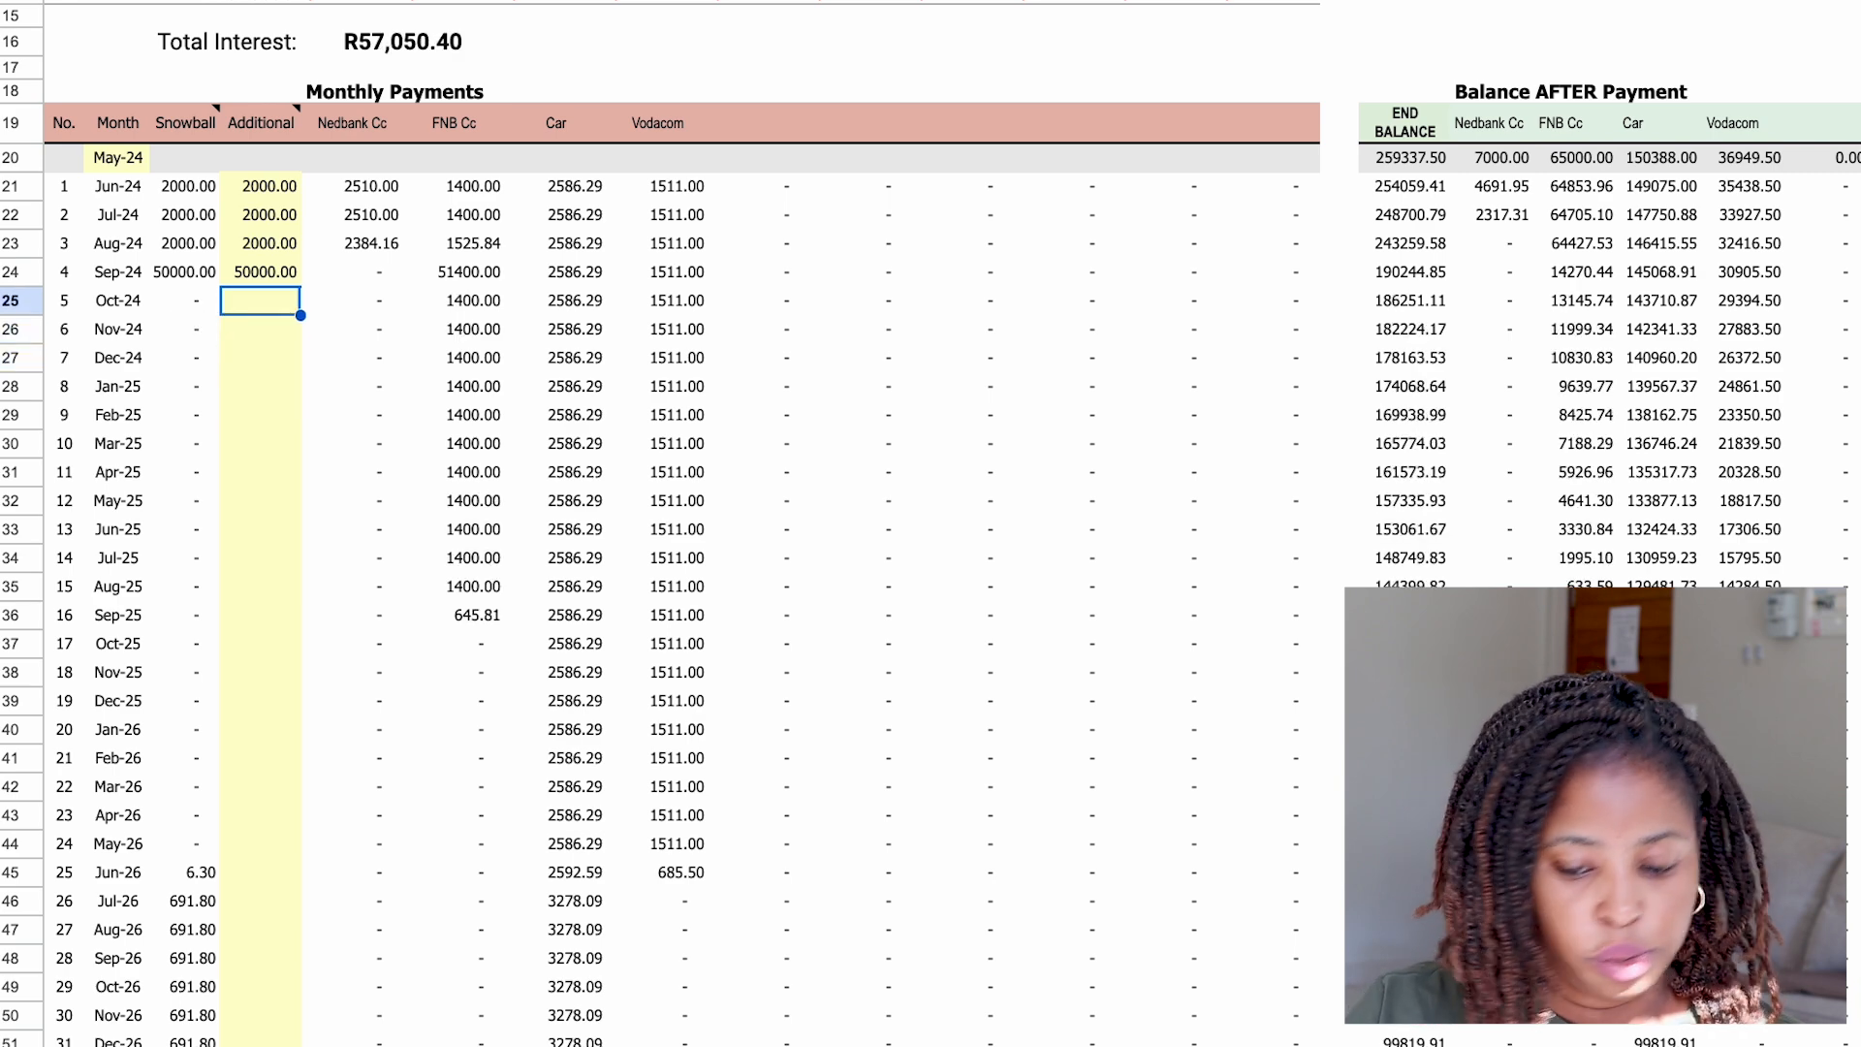
pyautogui.press('Up')
pyautogui.press('Delete')
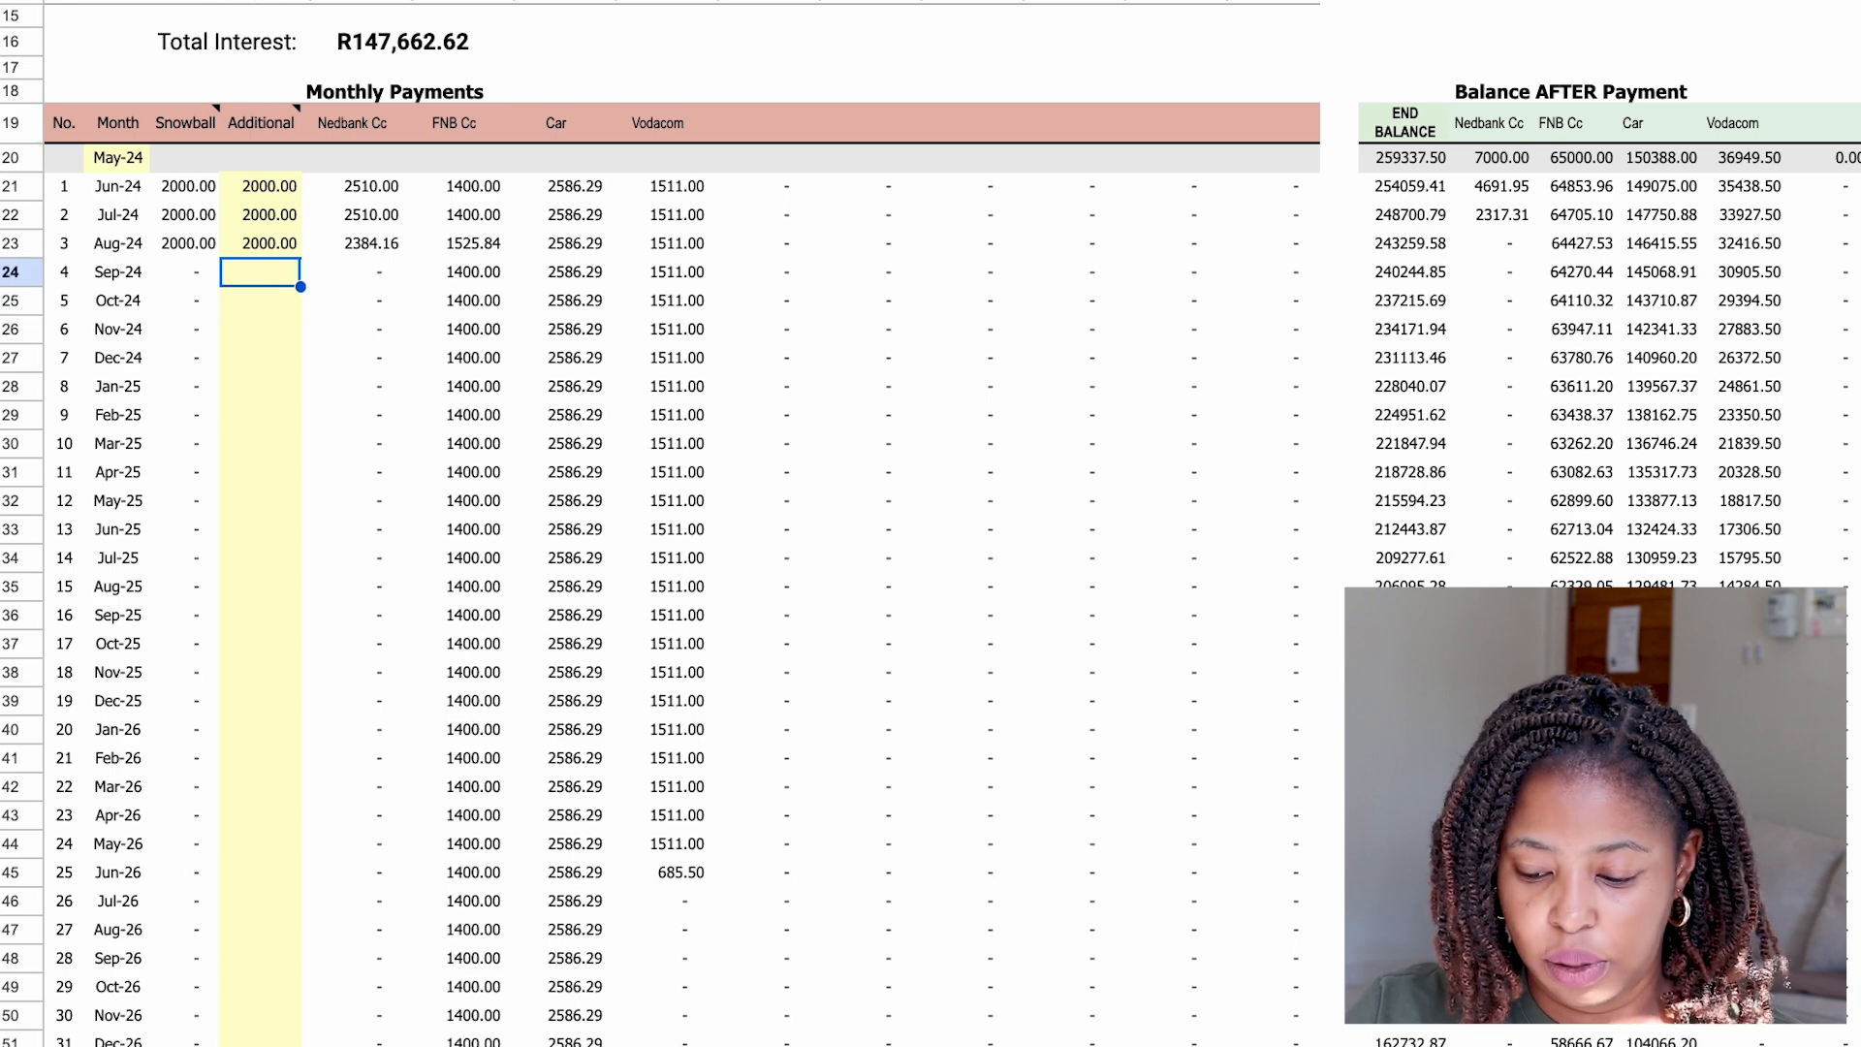
pyautogui.press('Up')
pyautogui.press('Delete')
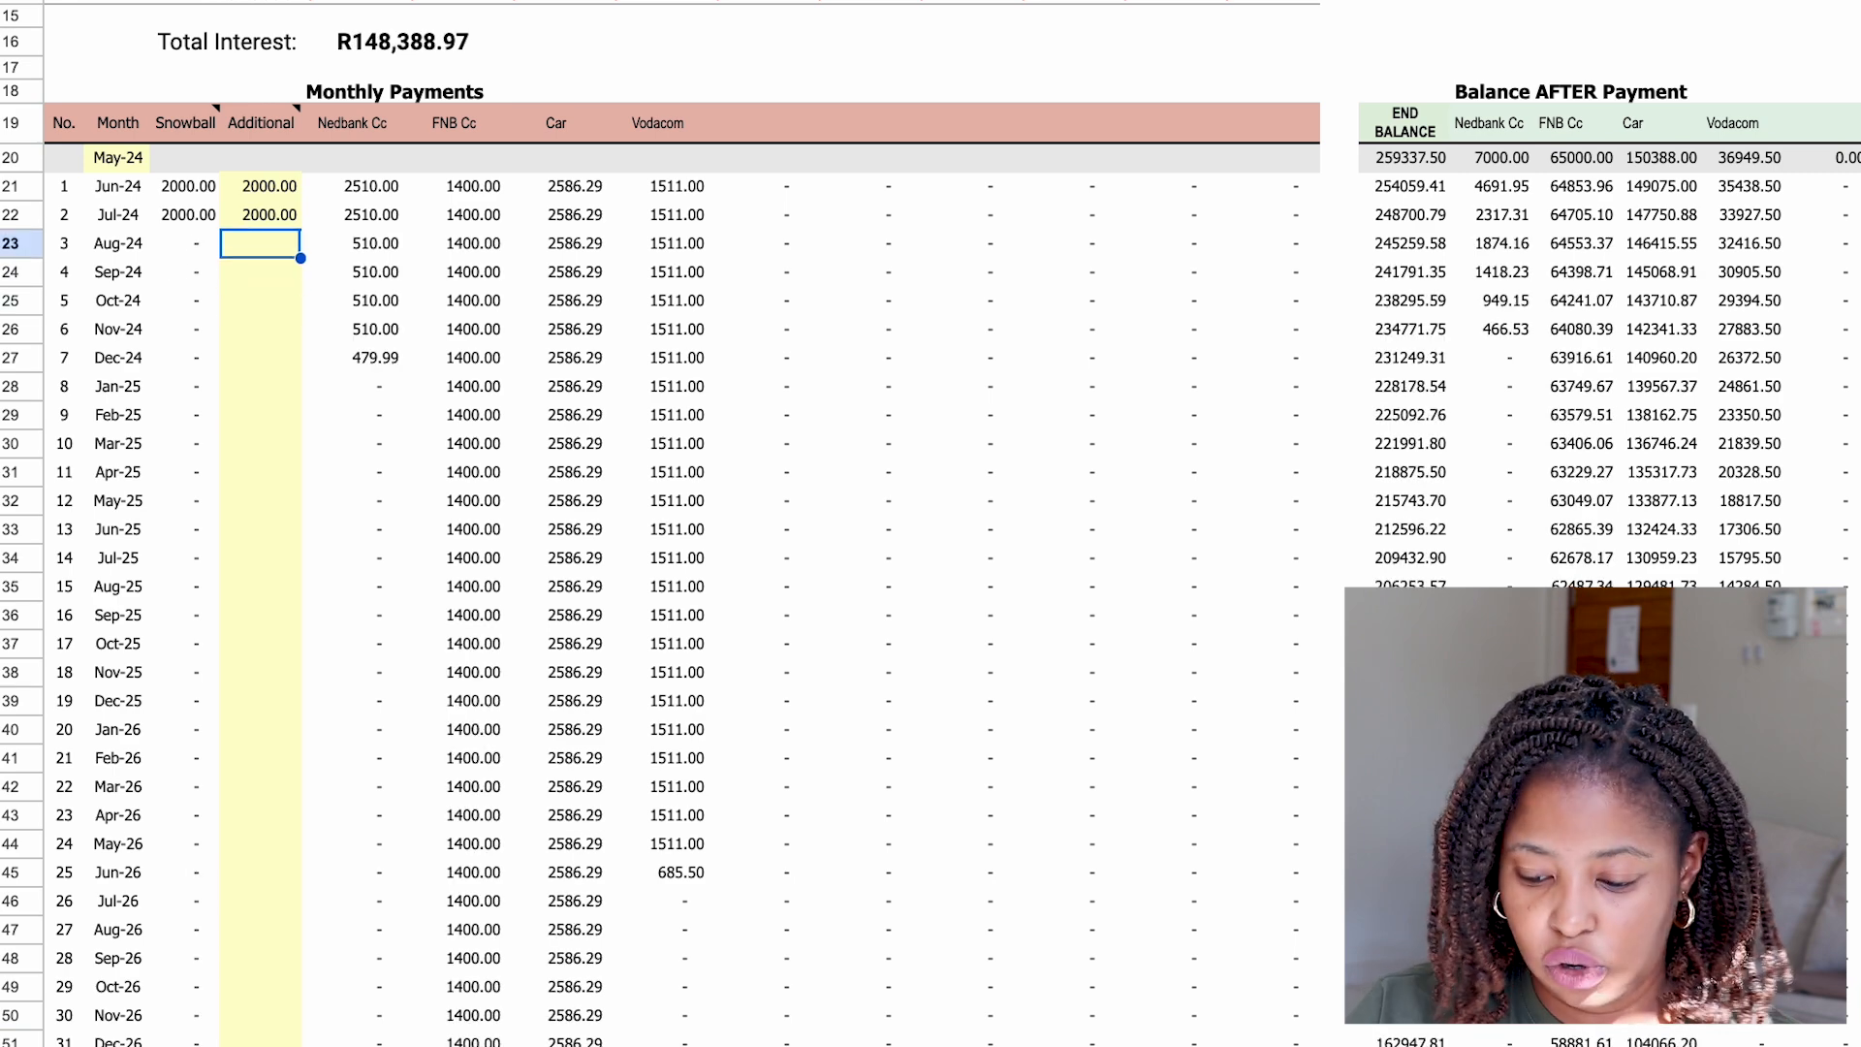
pyautogui.press('Up')
pyautogui.press('Delete')
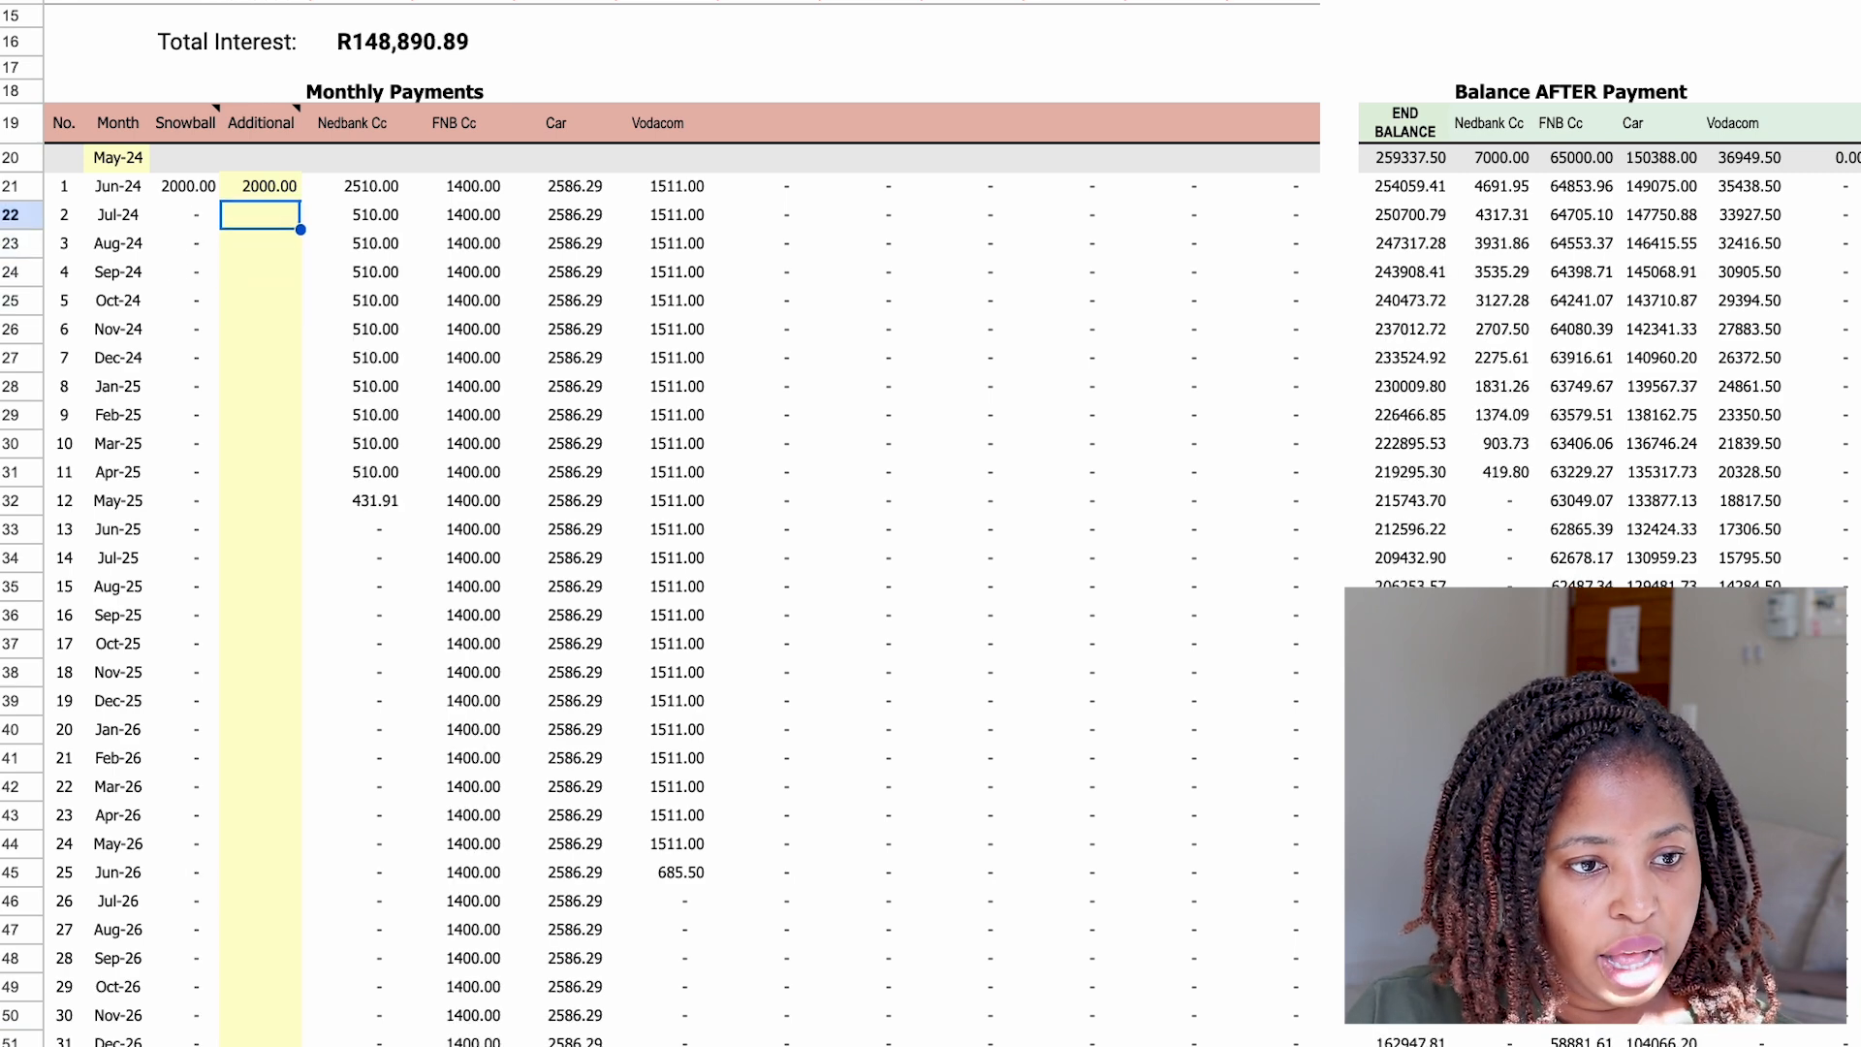
pyautogui.press('Up')
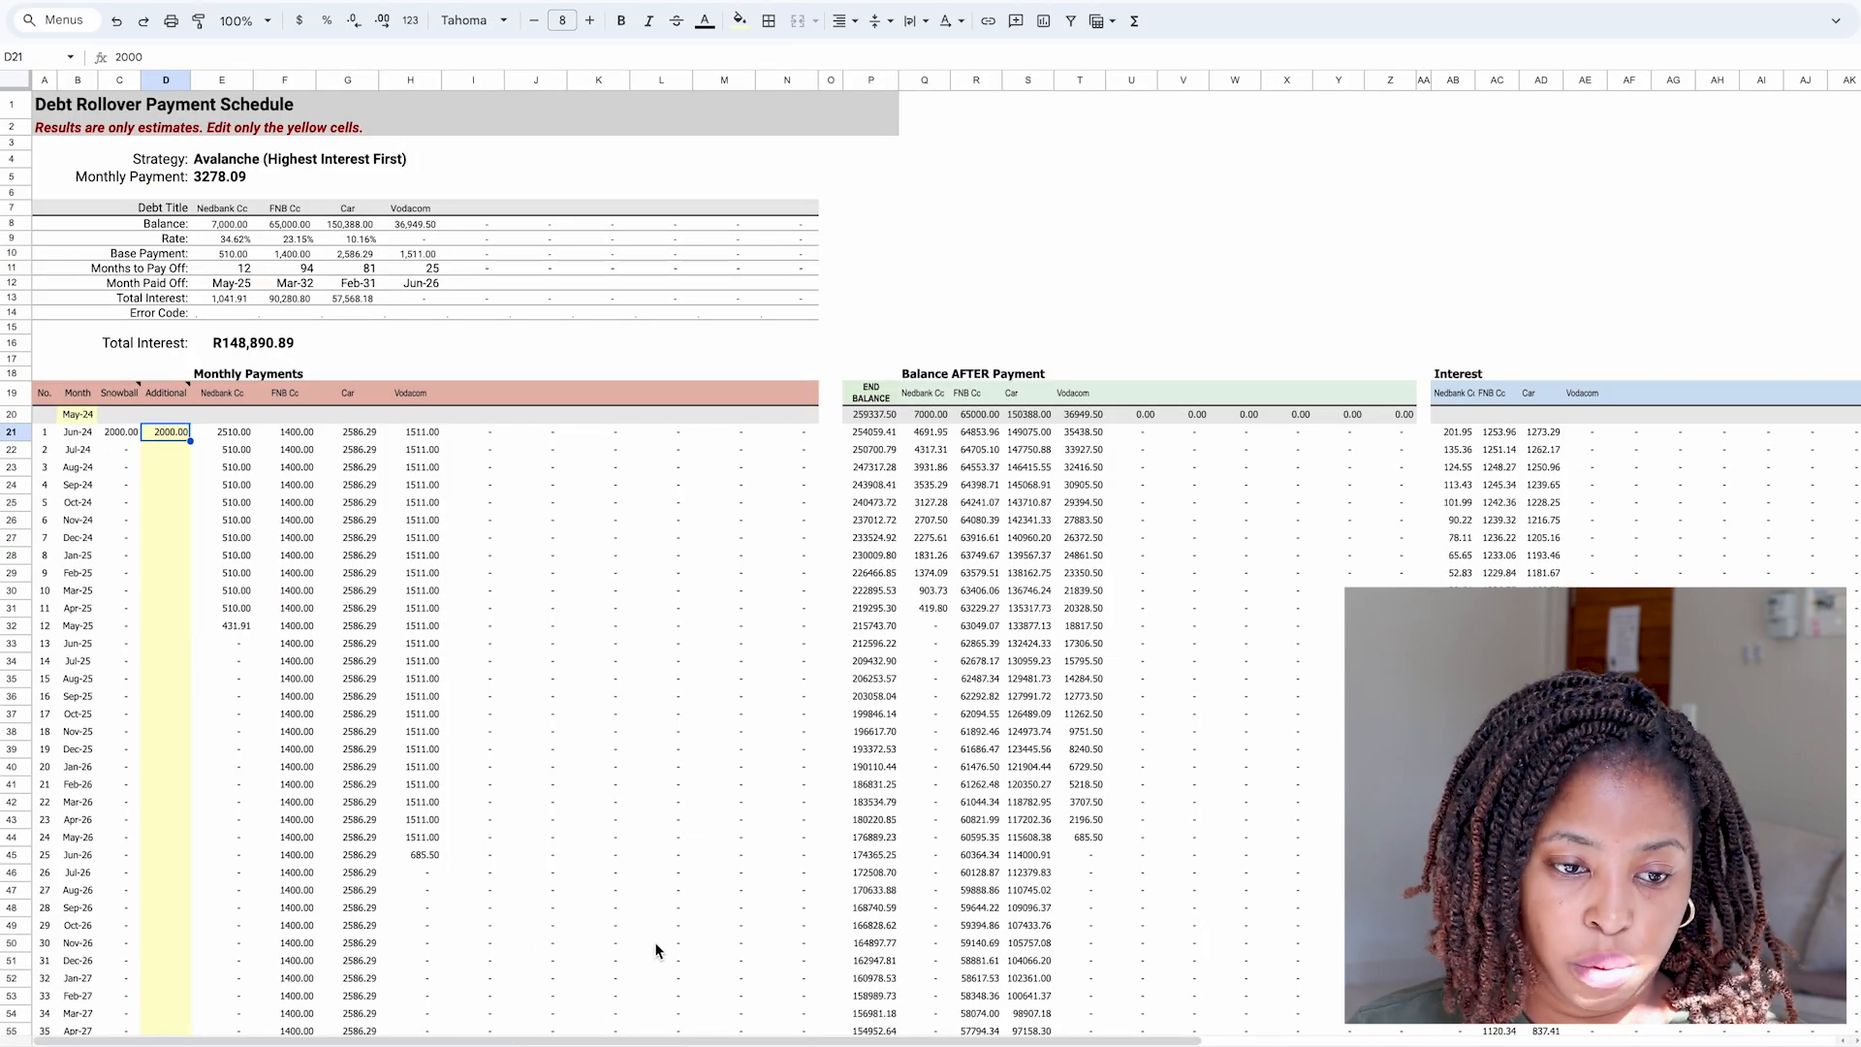
# Examine the Balance AFTER Payment, Interest, Payment Before Rollover and Extra Payment tables of the debt schedule.
pyautogui.moveTo(740, 1042); pyautogui.dragTo(1176, 1040)
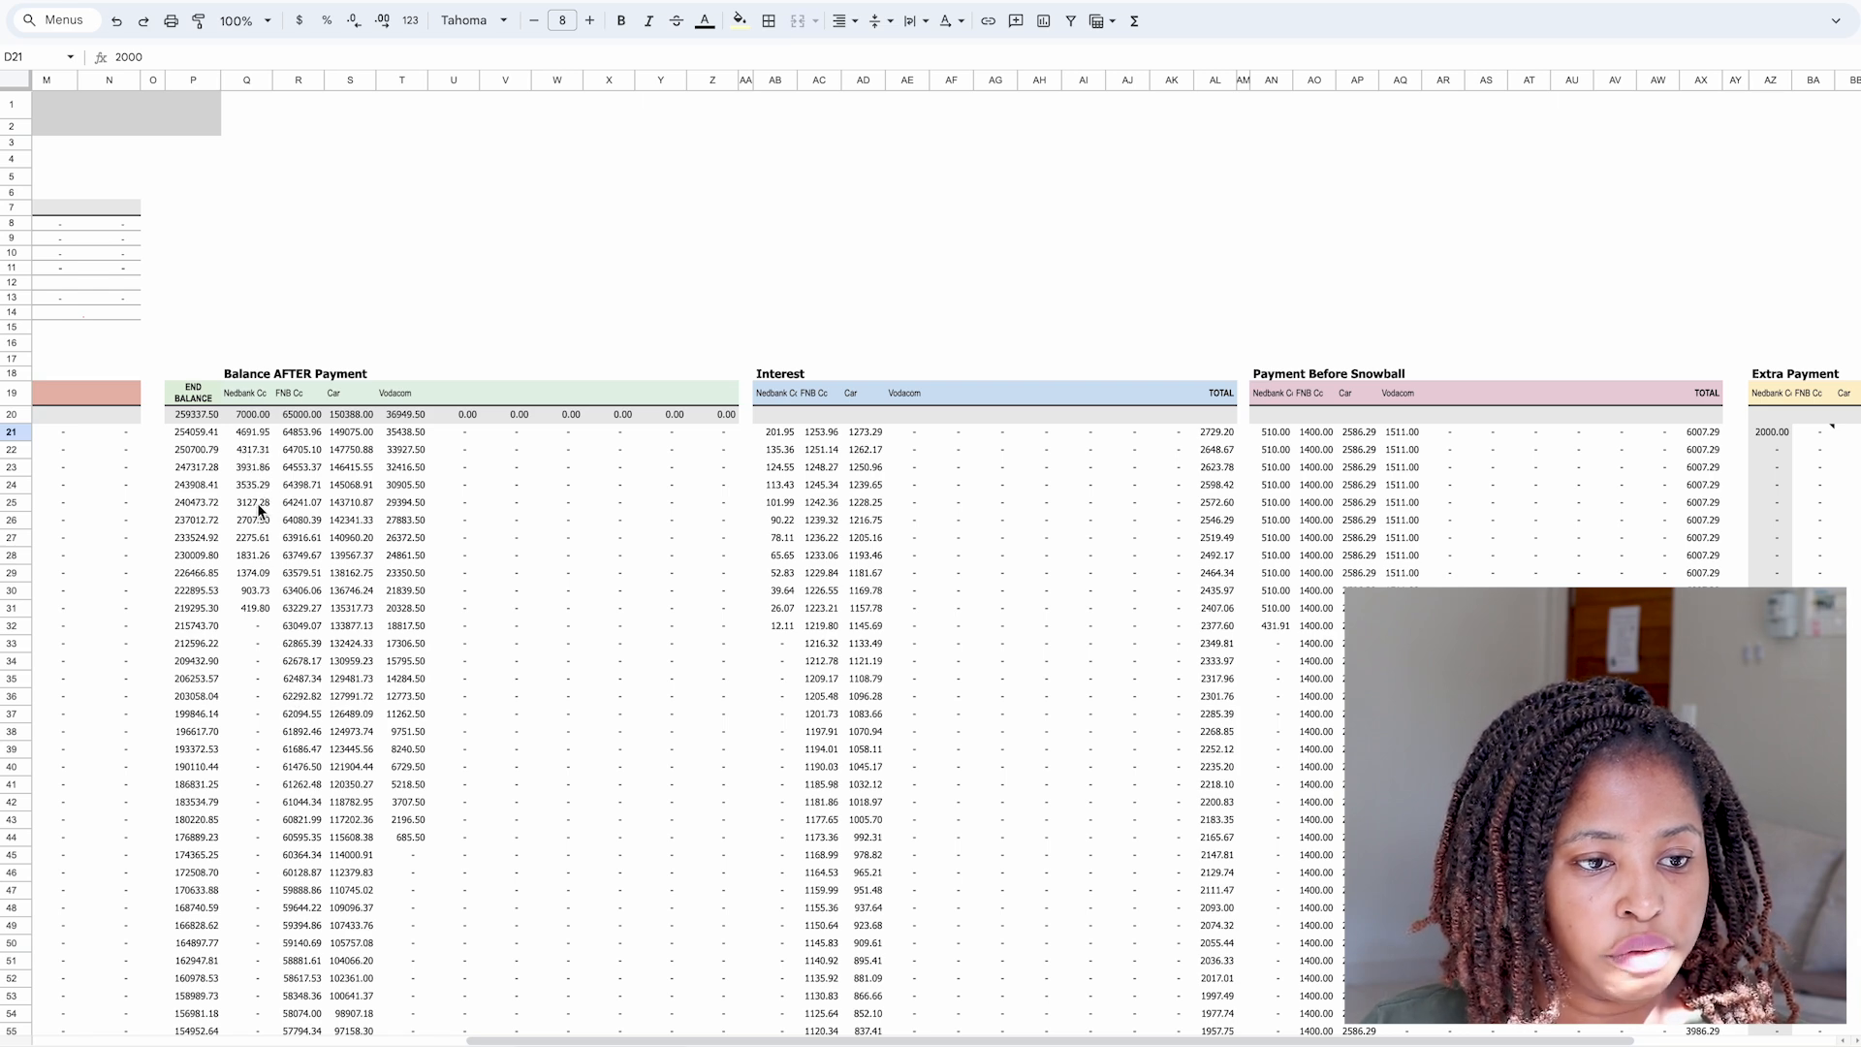
pyautogui.moveTo(647, 1041); pyautogui.dragTo(853, 1039)
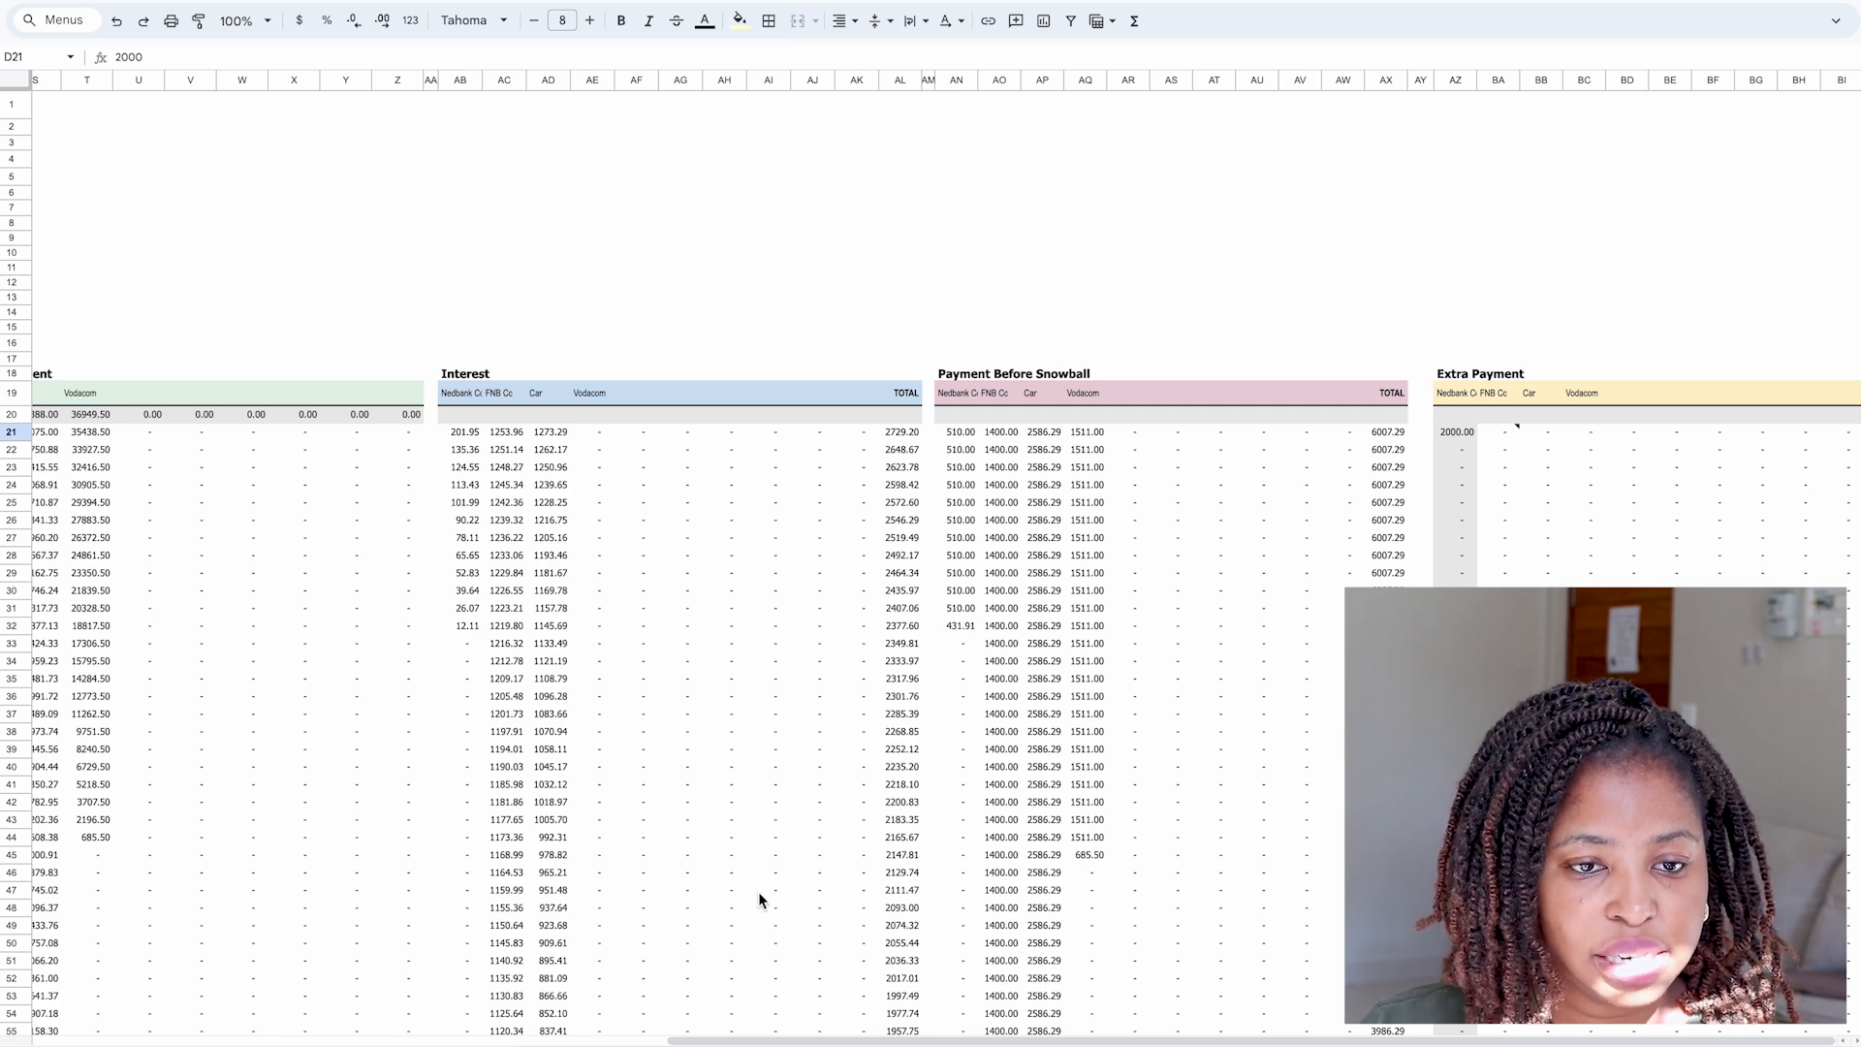
pyautogui.scroll(-3, 892, 543)
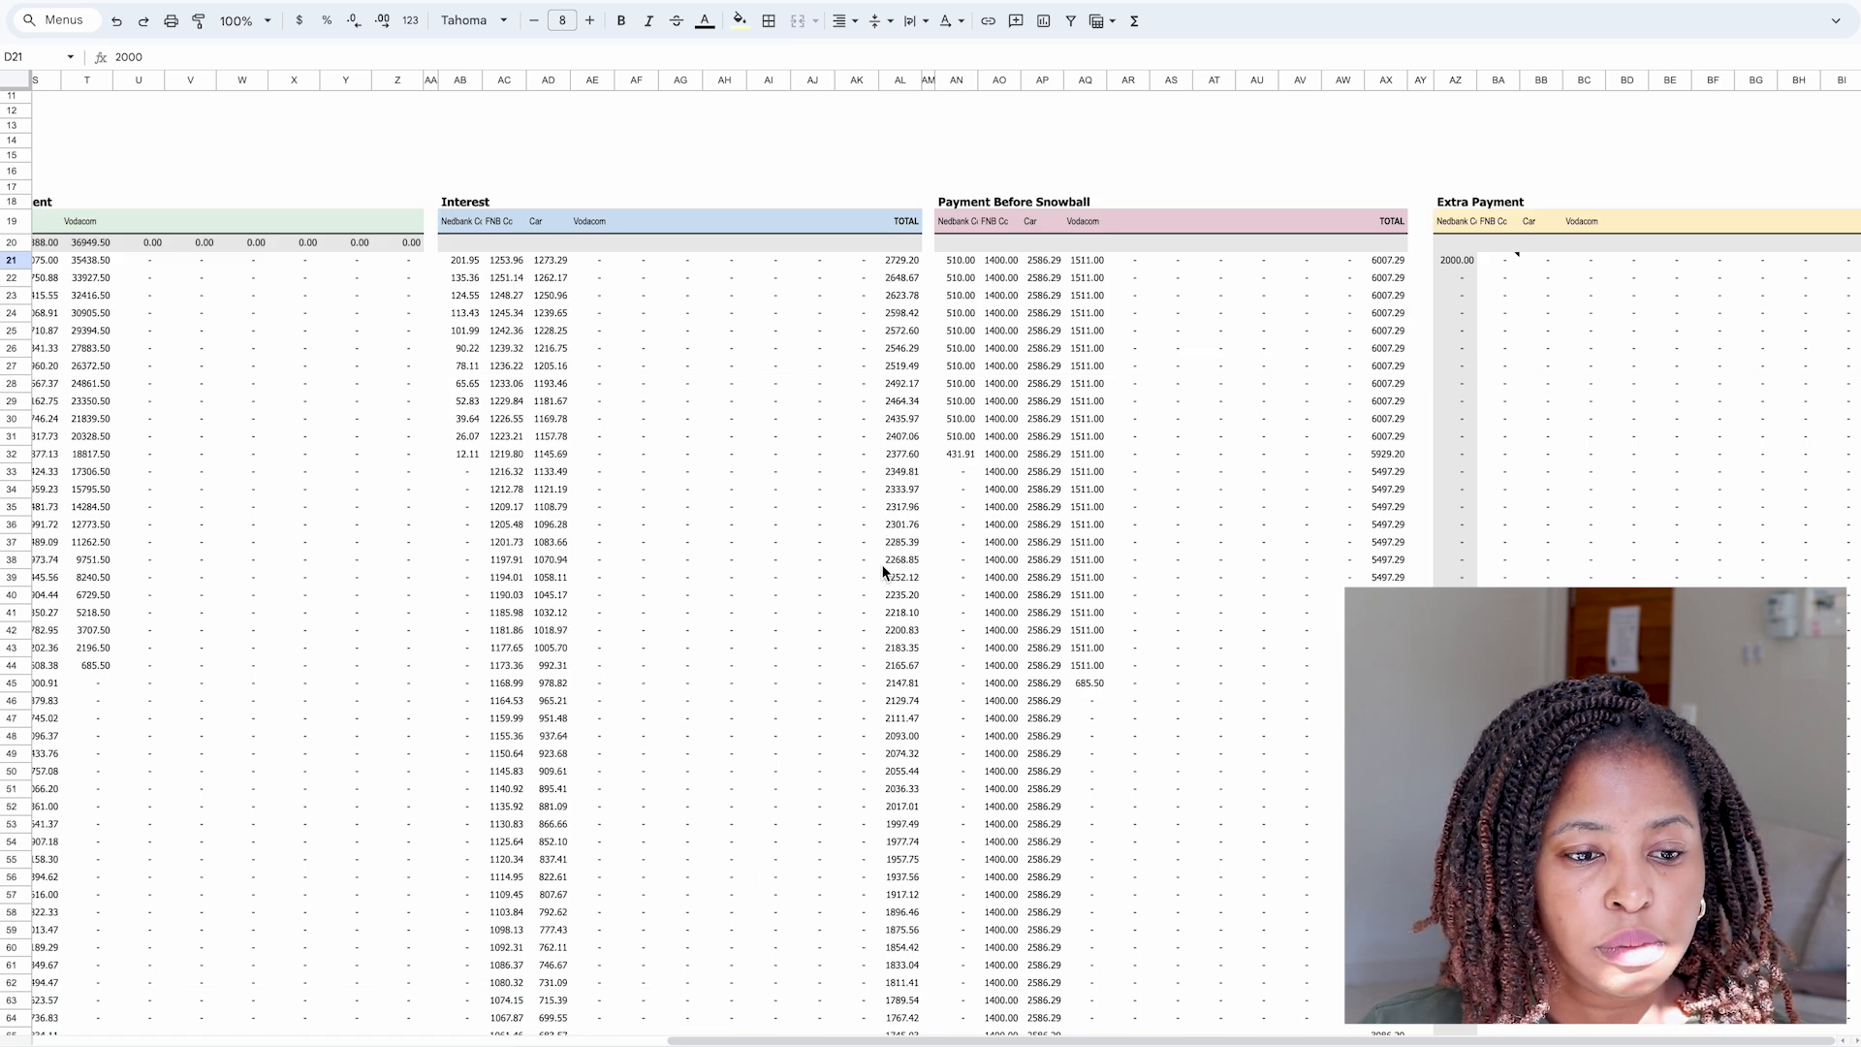
pyautogui.scroll(3, 886, 564)
pyautogui.scroll(-2, 944, 521)
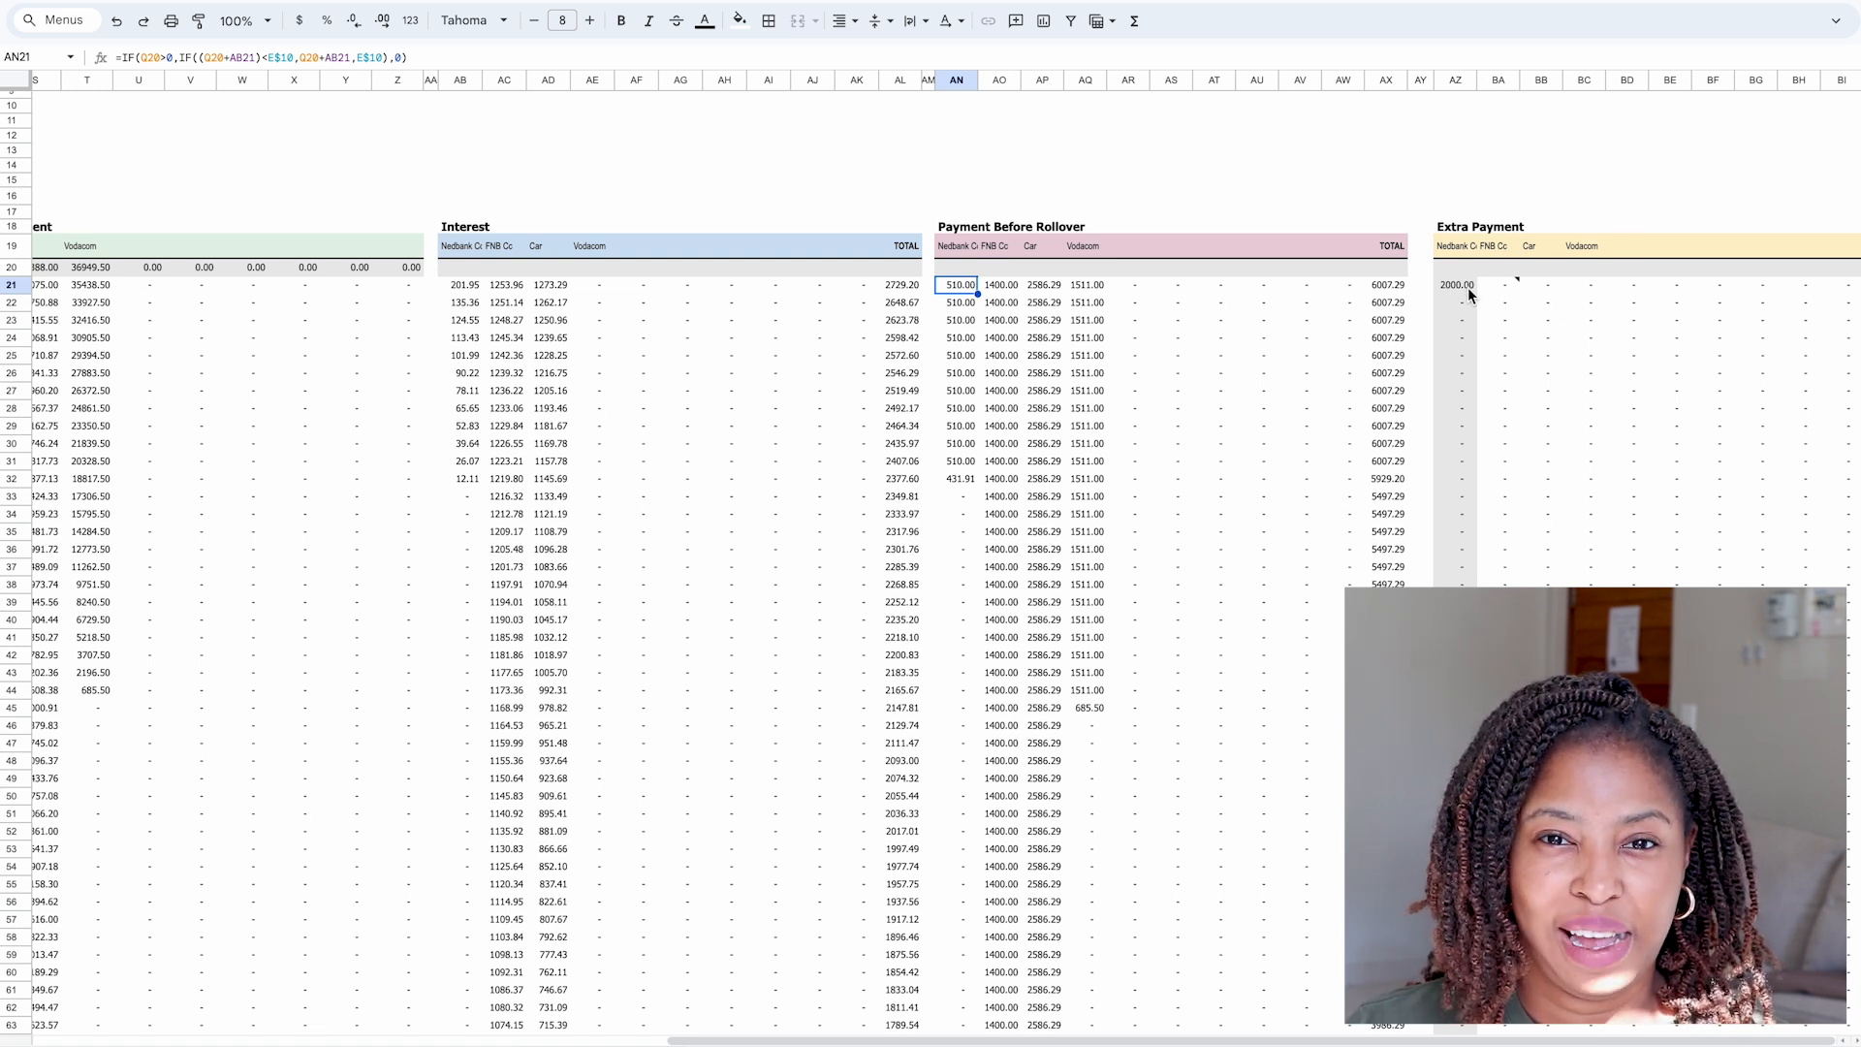
pyautogui.scroll(-1, 1538, 375)
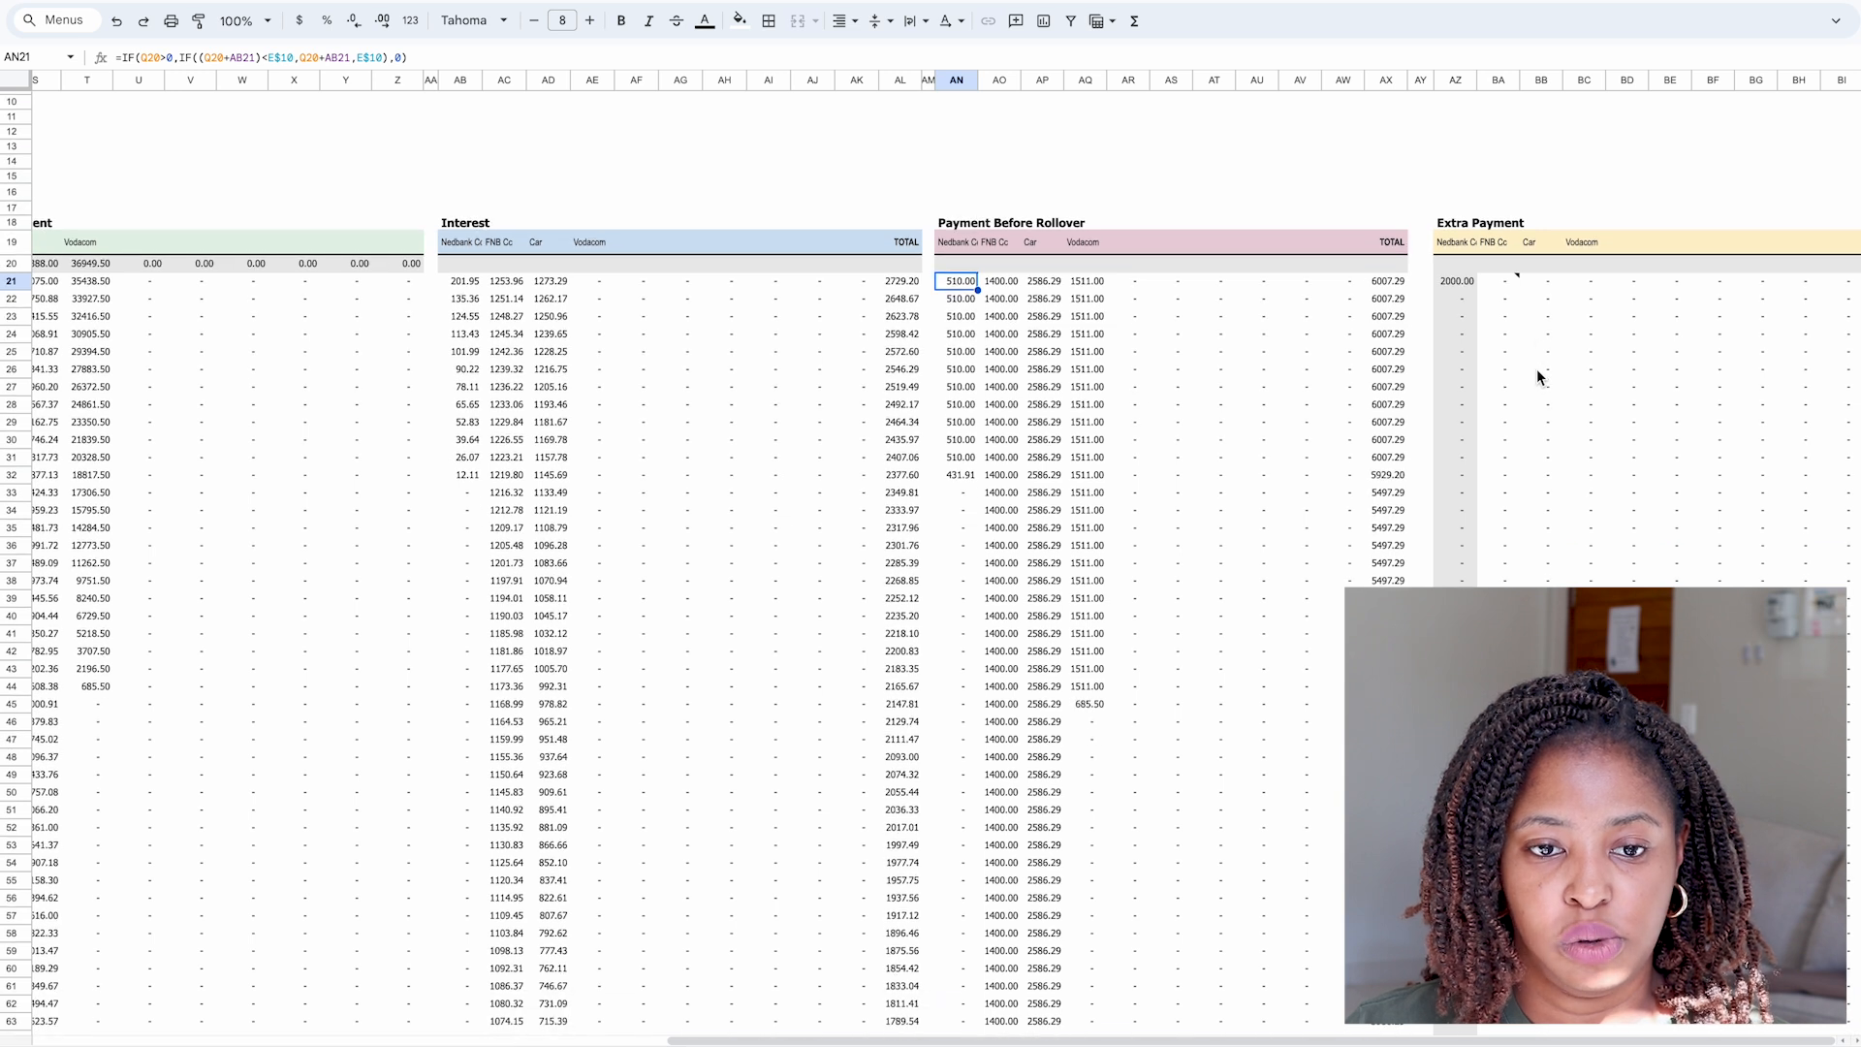
pyautogui.moveTo(1497, 290)
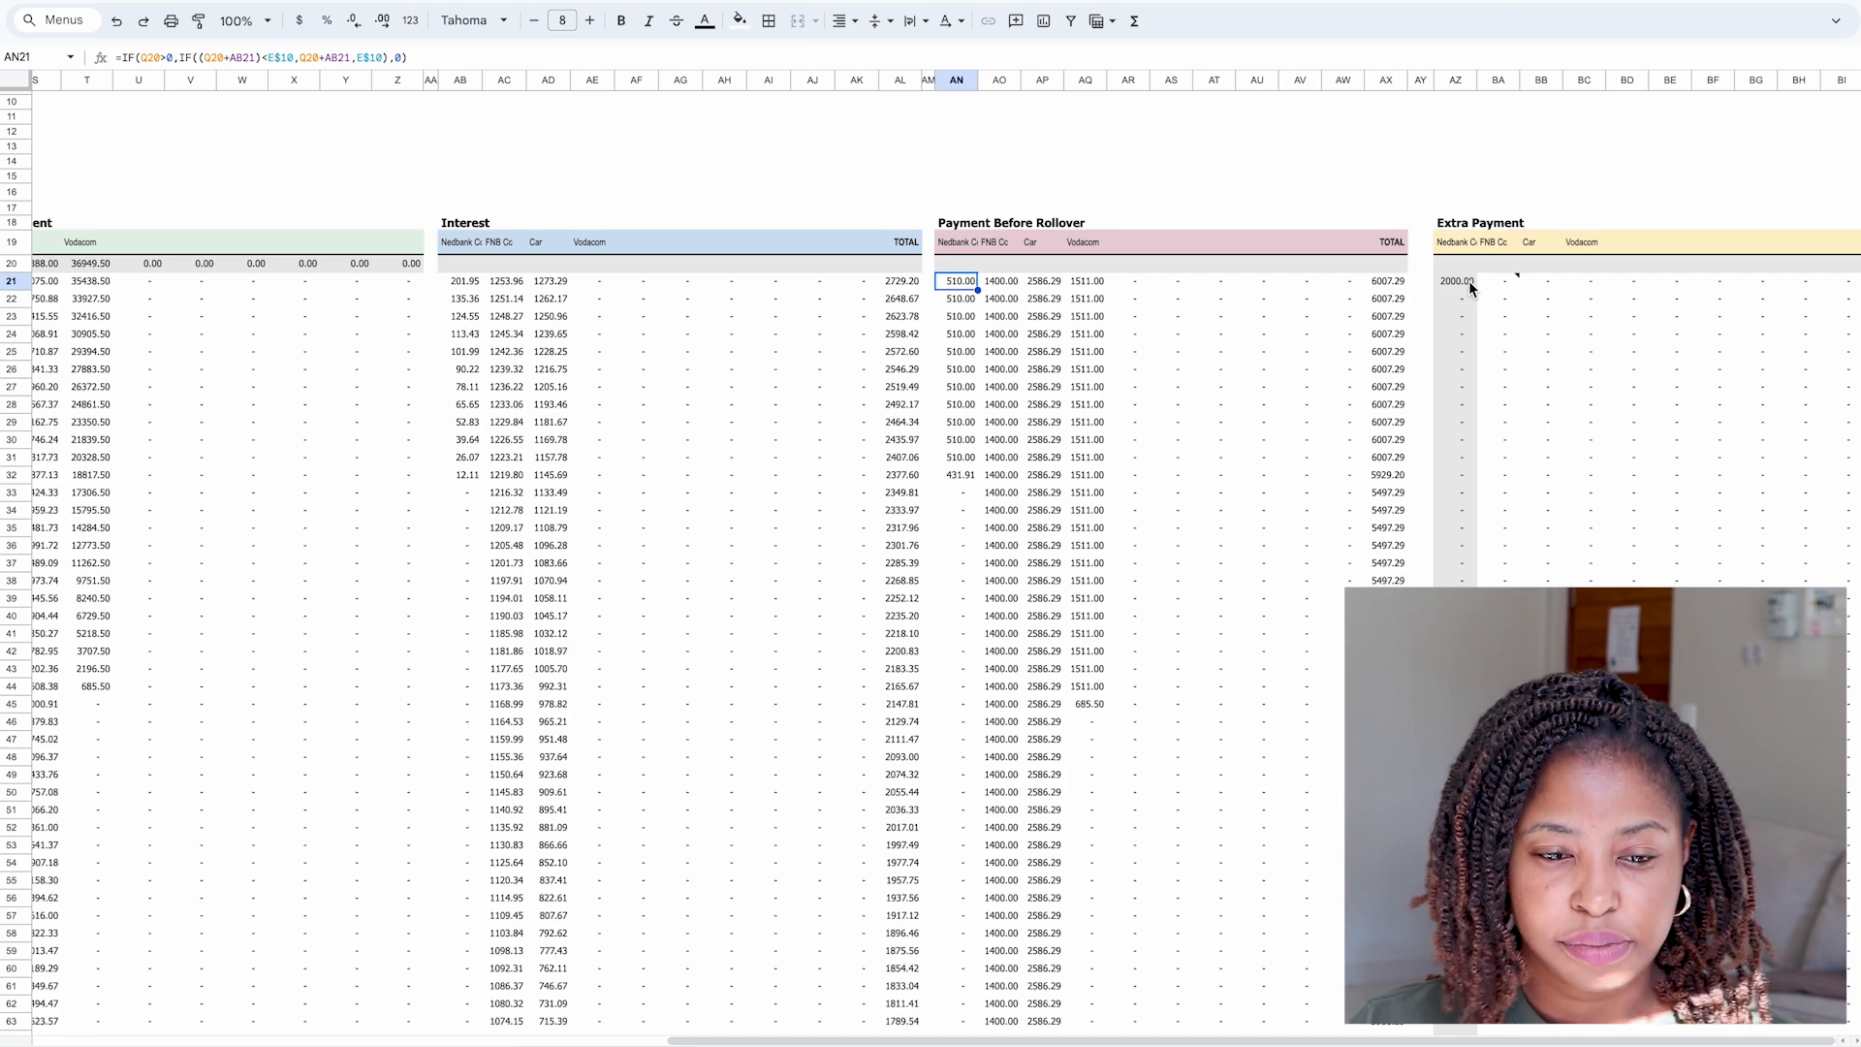
# Return to the schedule summary and select its overall Total Interest amount.
pyautogui.moveTo(1246, 1038); pyautogui.dragTo(529, 1036)
pyautogui.scroll(-8, 513, 984)
pyautogui.scroll(10, 508, 950)
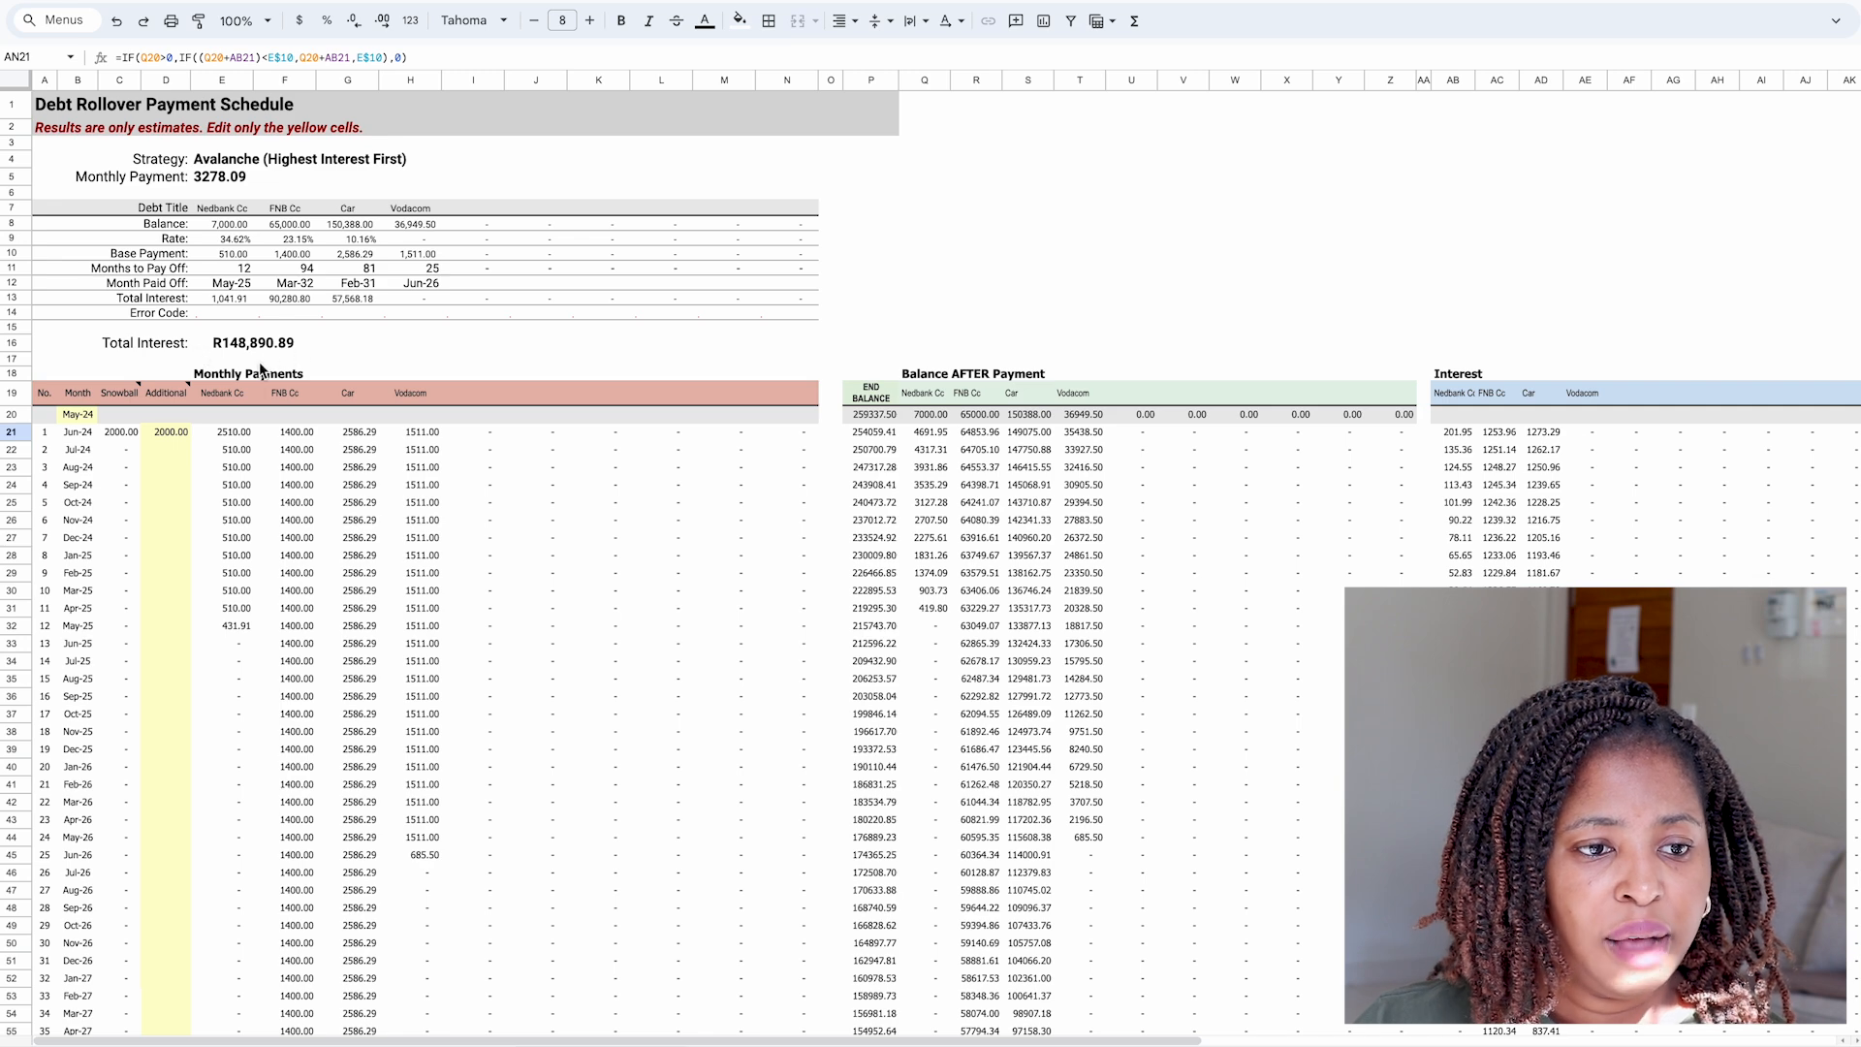
pyautogui.click(176, 347)
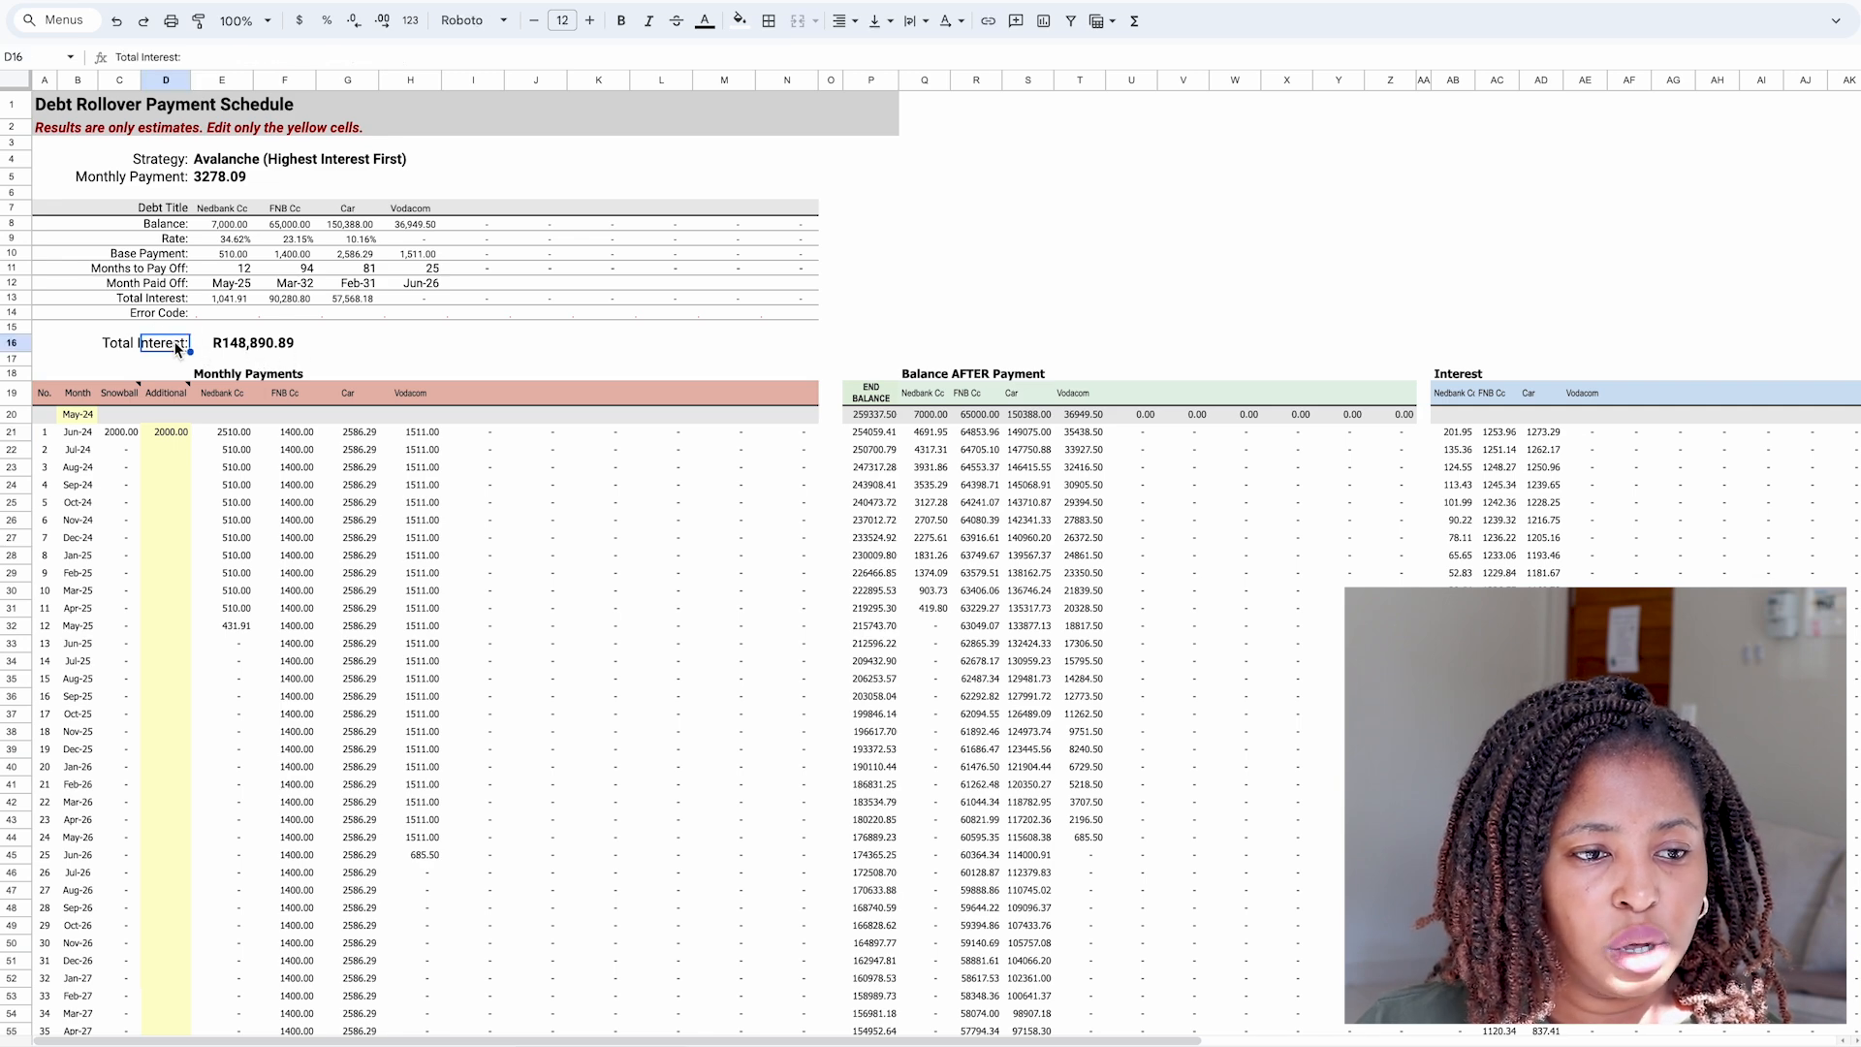
pyautogui.click(283, 351)
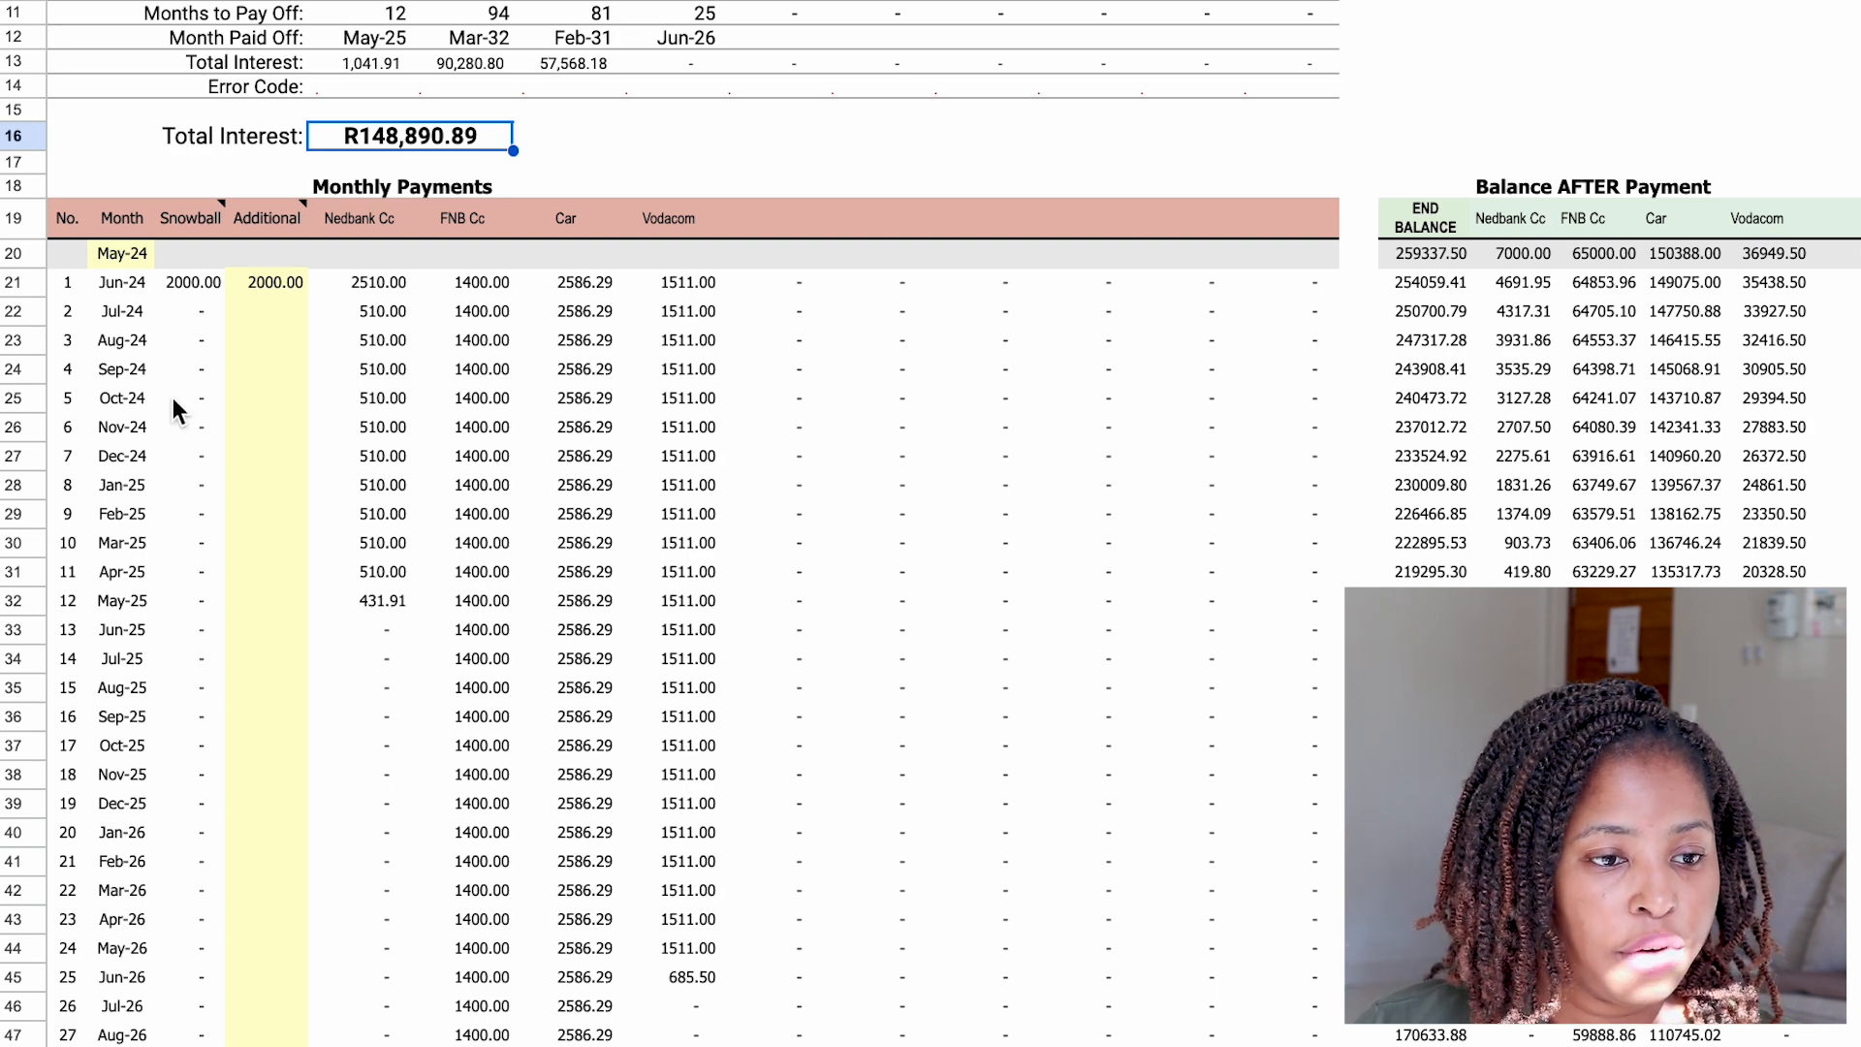
# Enter additional payments of 2000 for Jul-24 and Aug-24 in the Monthly Payments table.
pyautogui.click(267, 311)
pyautogui.write('2000')
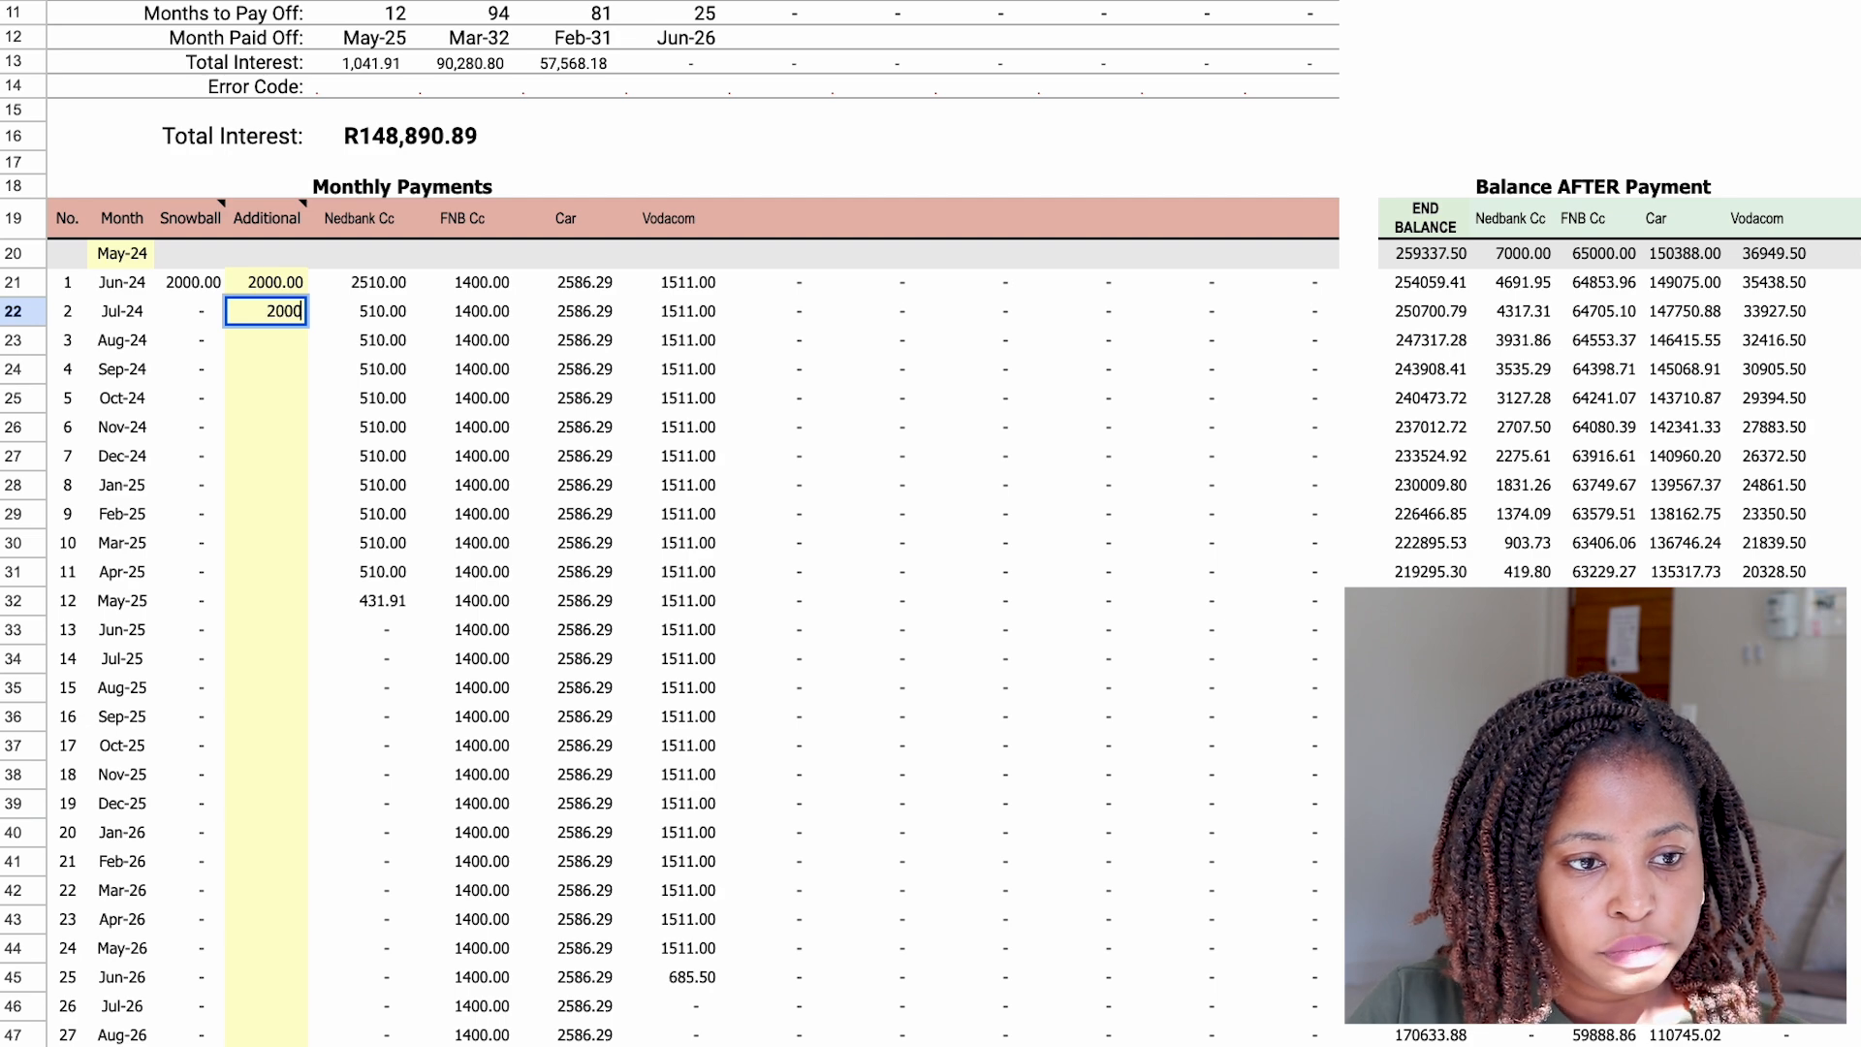
pyautogui.press('Return')
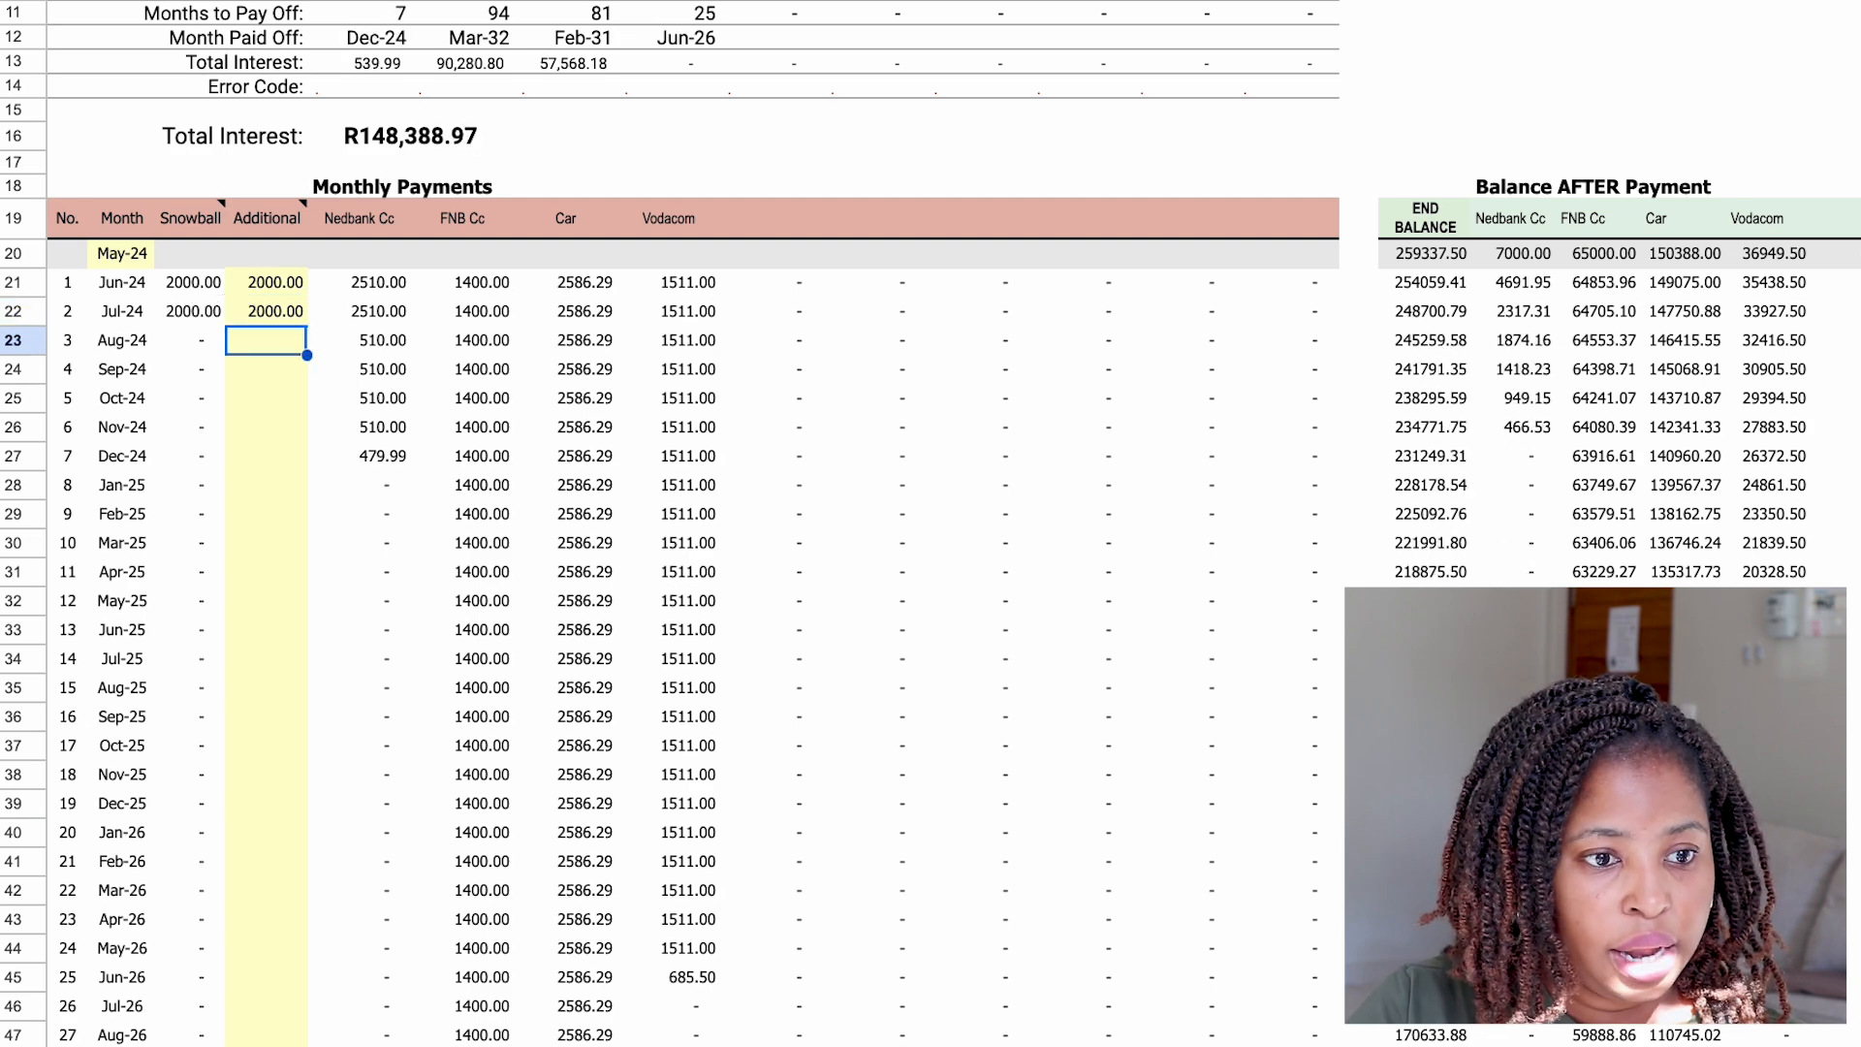
pyautogui.write('2000')
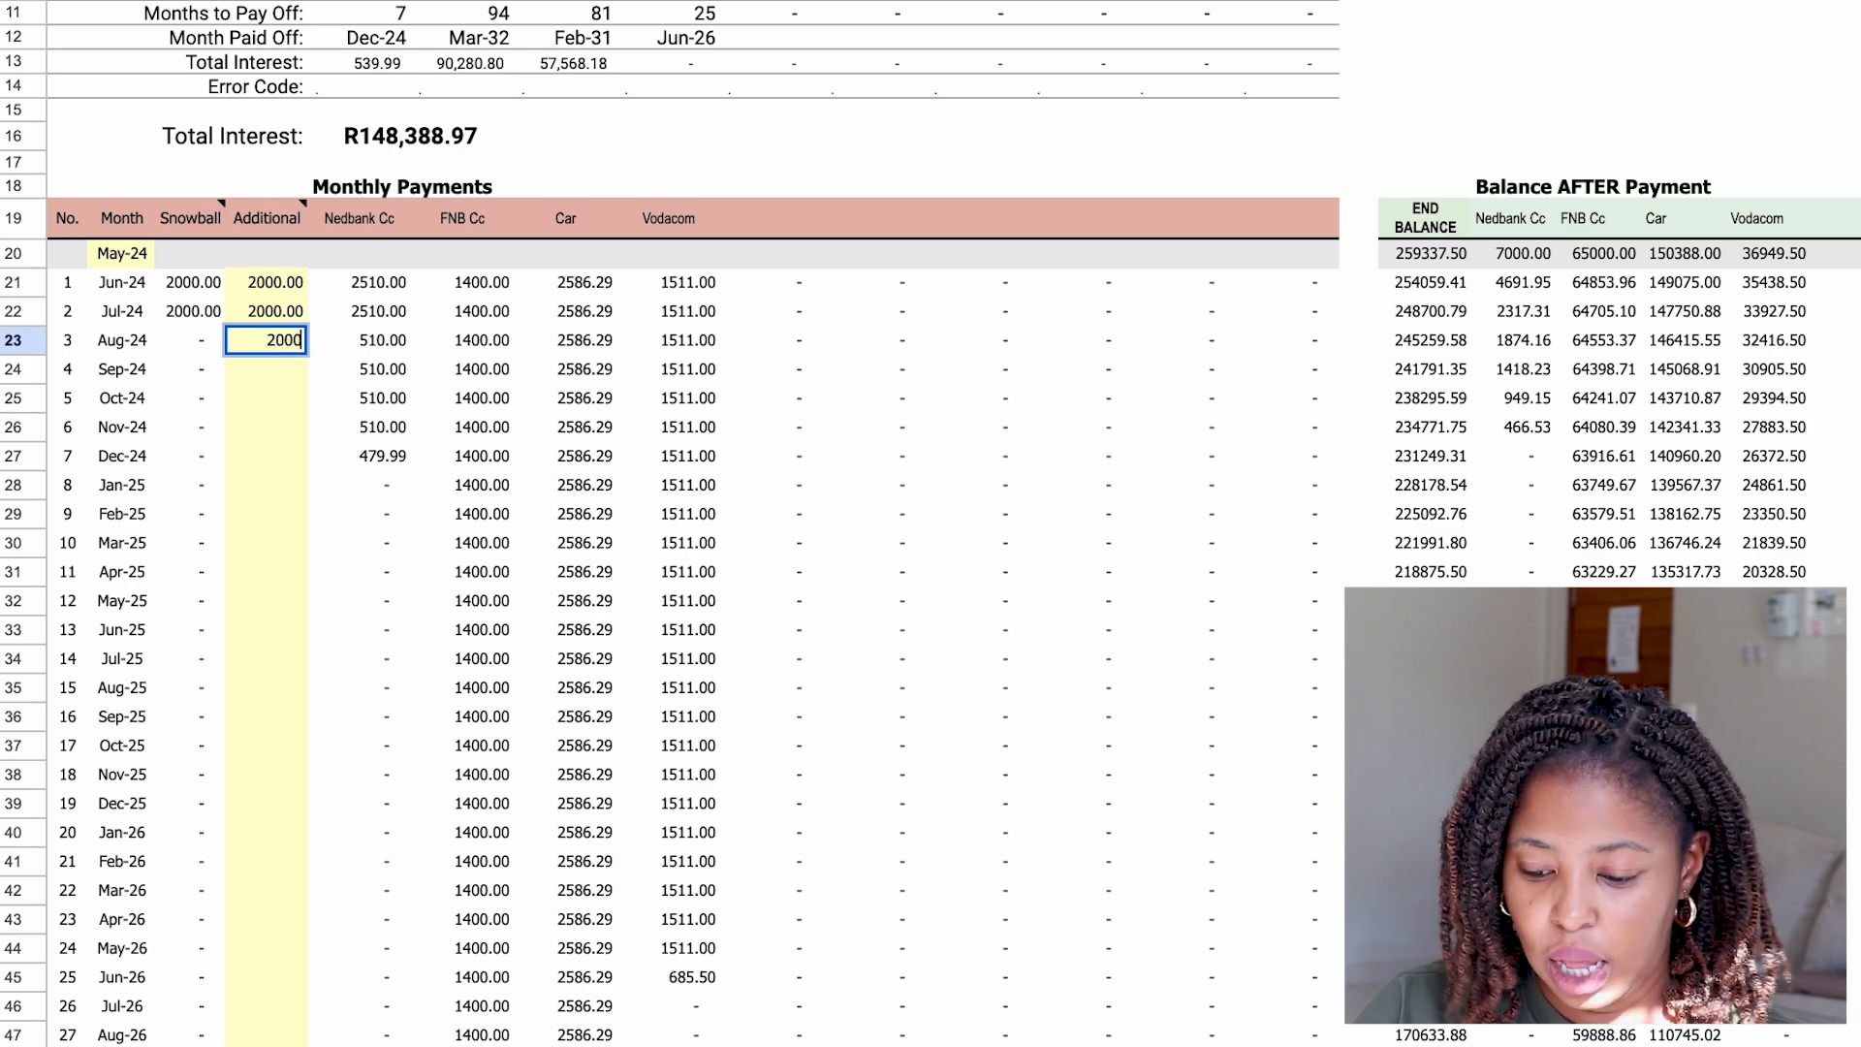
pyautogui.press('Return')
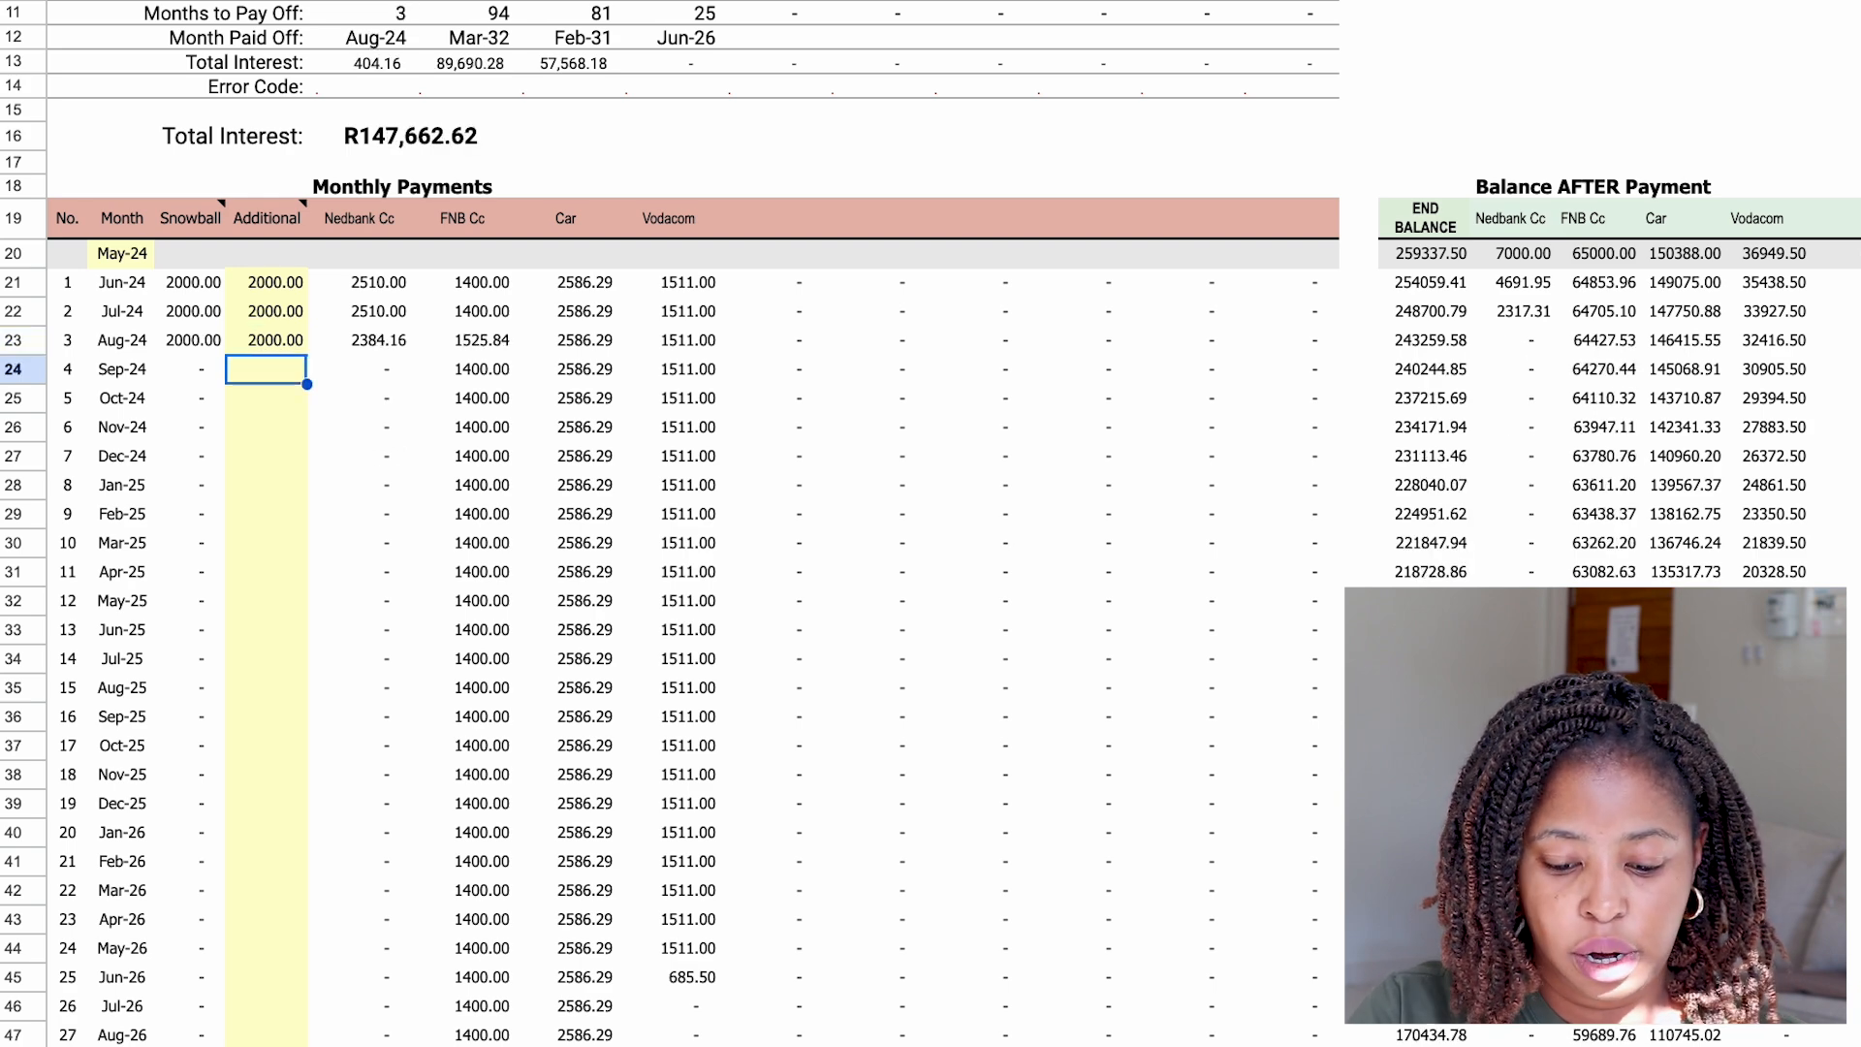
# Enter additional payments of 50000 for Sep-24 and 13000 for Oct-24.
pyautogui.write('50000')
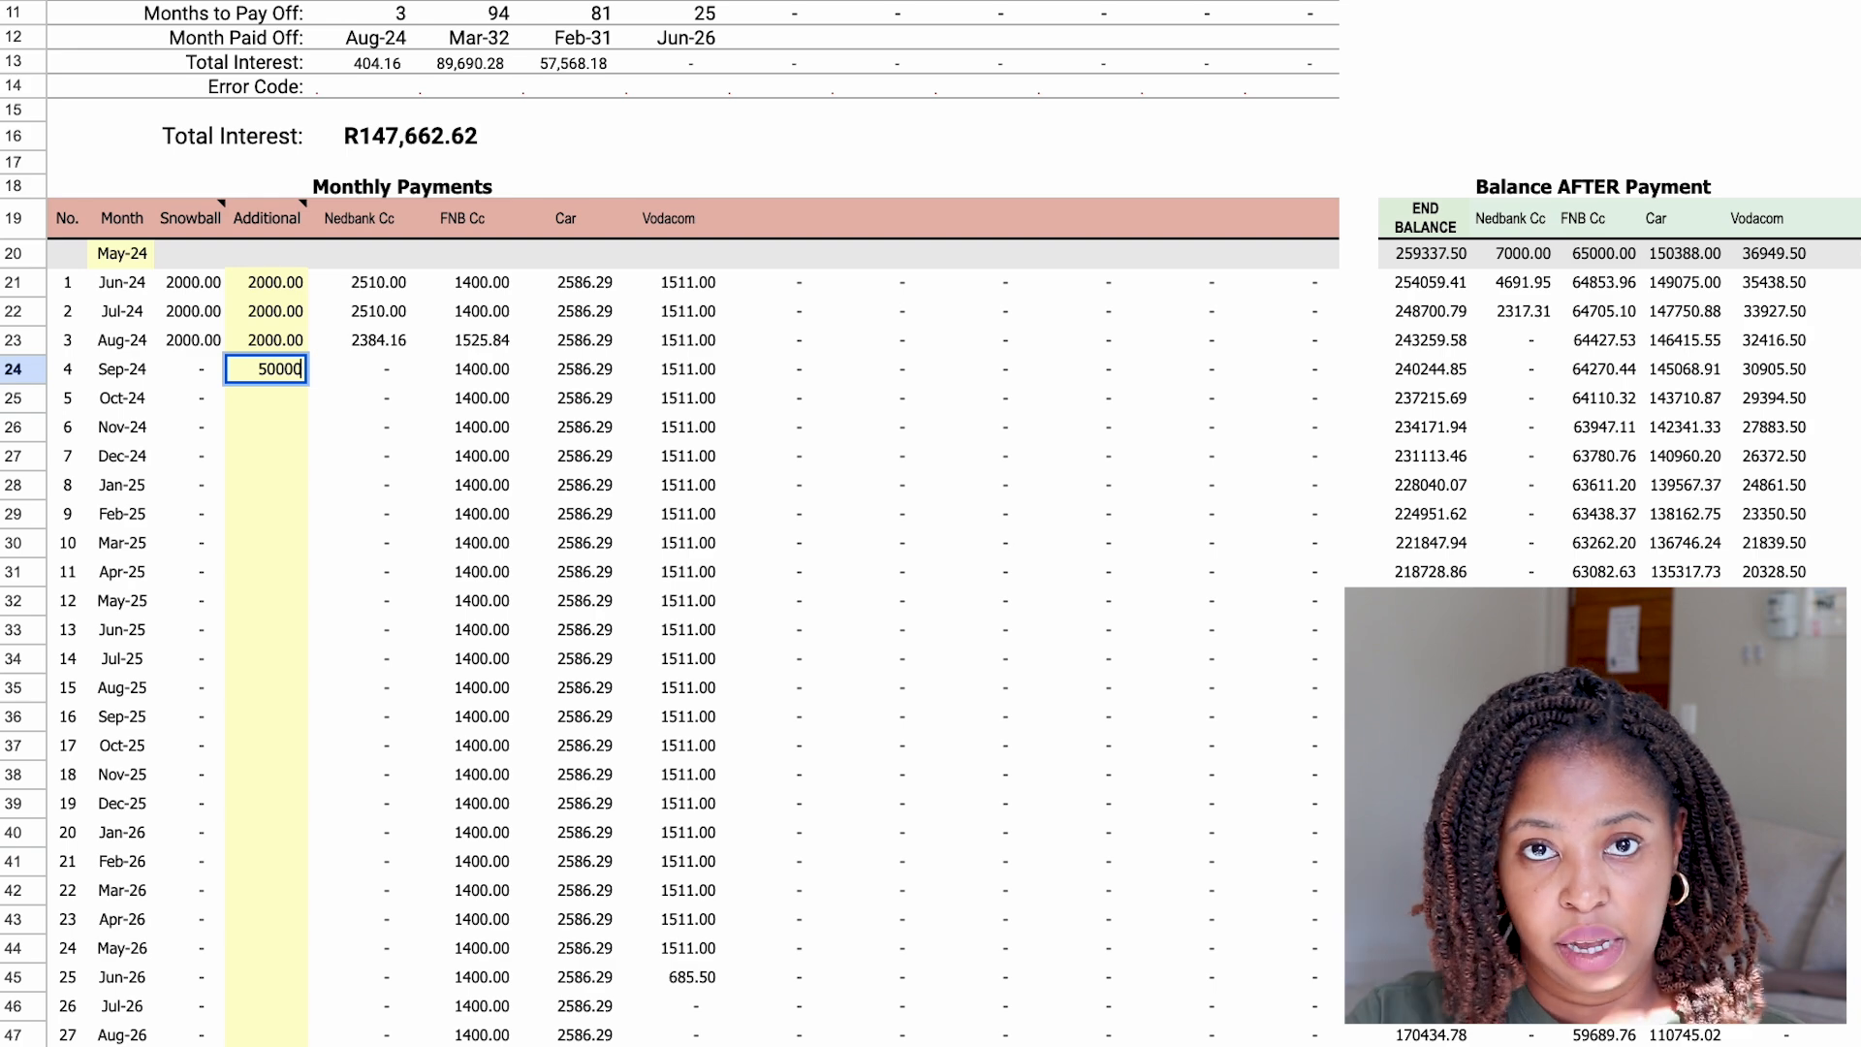
pyautogui.press('Return')
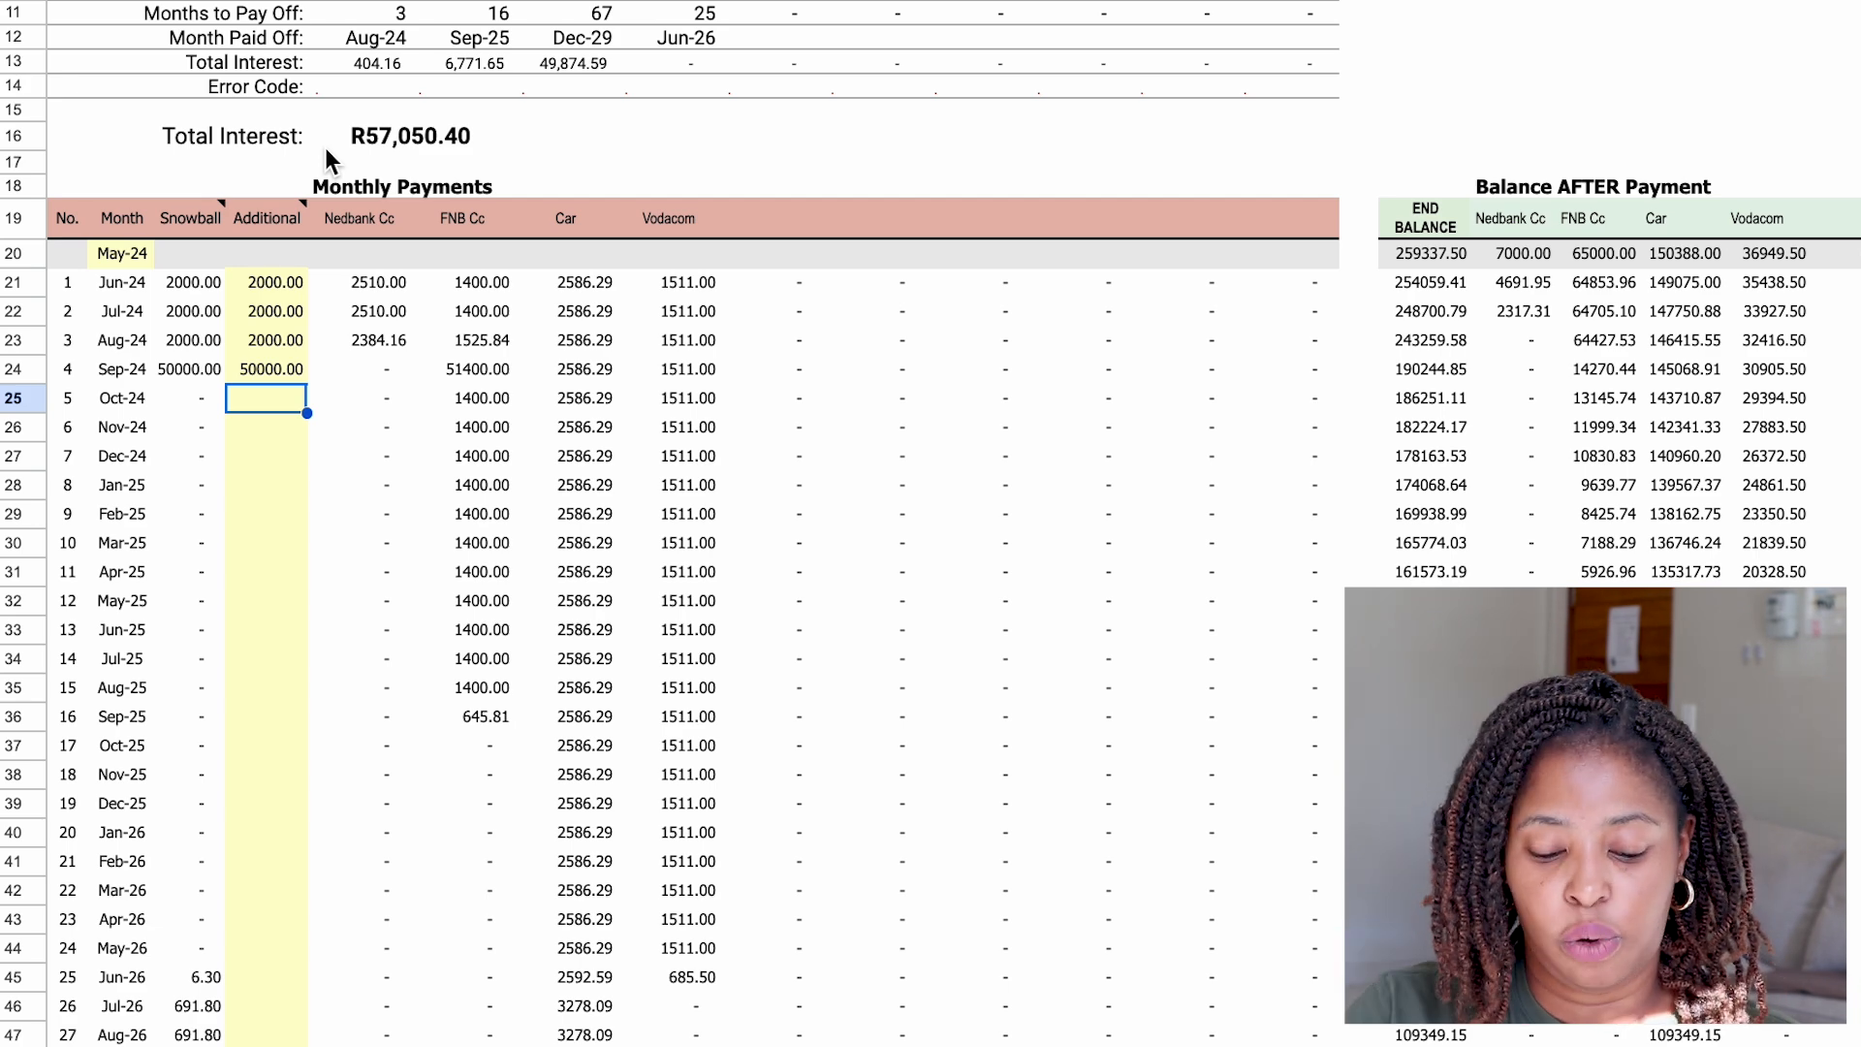
pyautogui.write('13000')
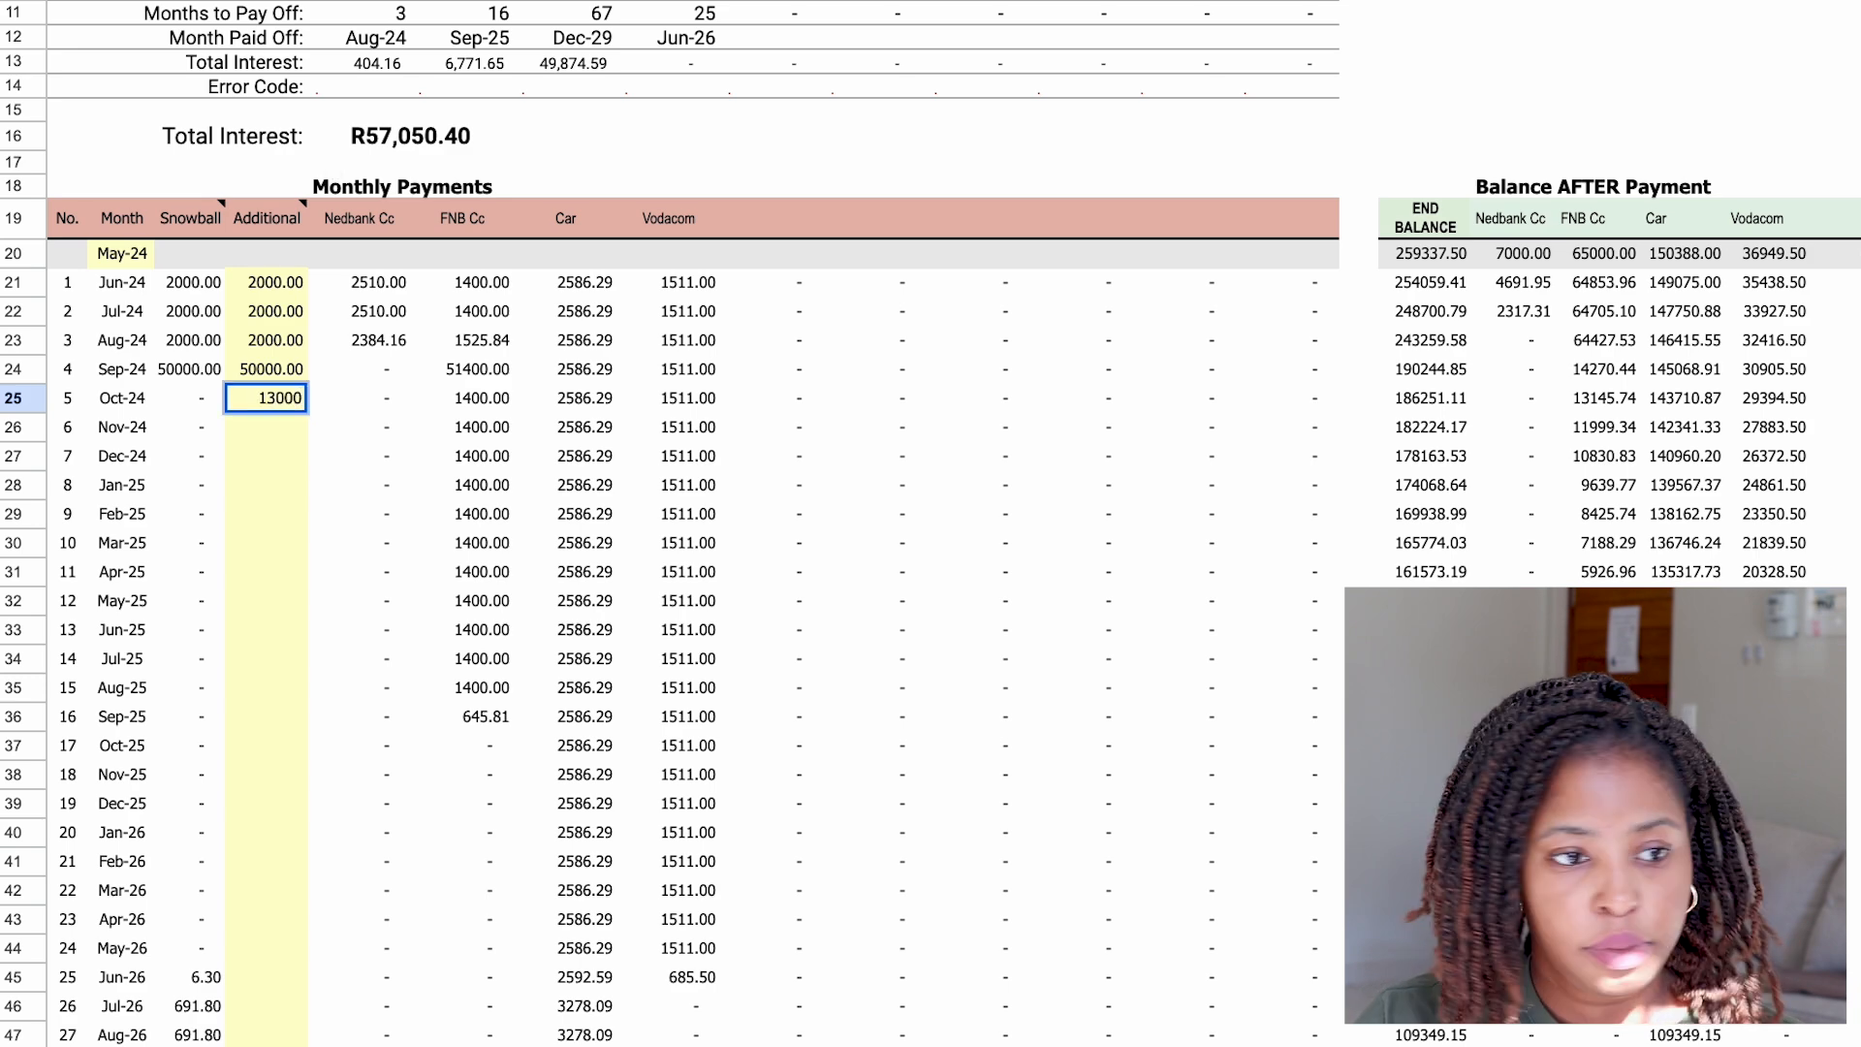
pyautogui.press('Return')
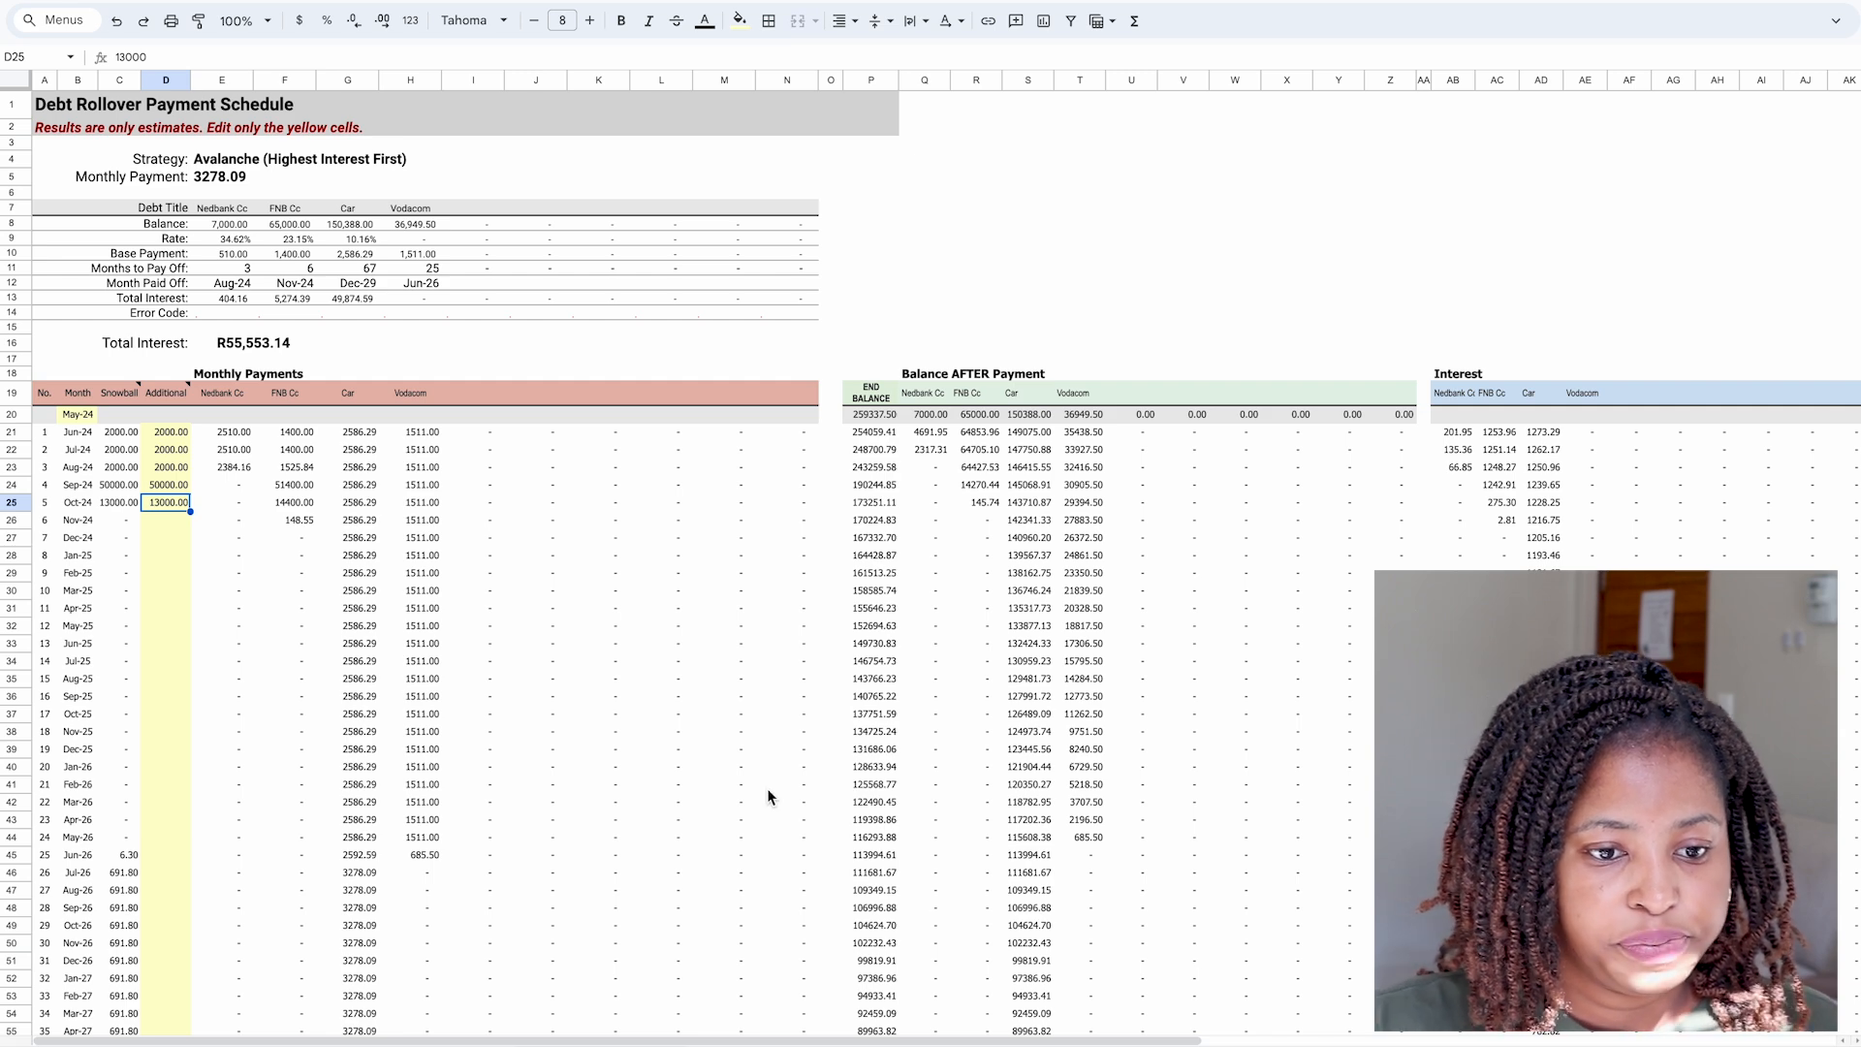
# Review the Interest and Extra Payment tables and check the Car's payoff month in the debt summary by chosen order.
pyautogui.moveTo(790, 1041); pyautogui.dragTo(1424, 1041)
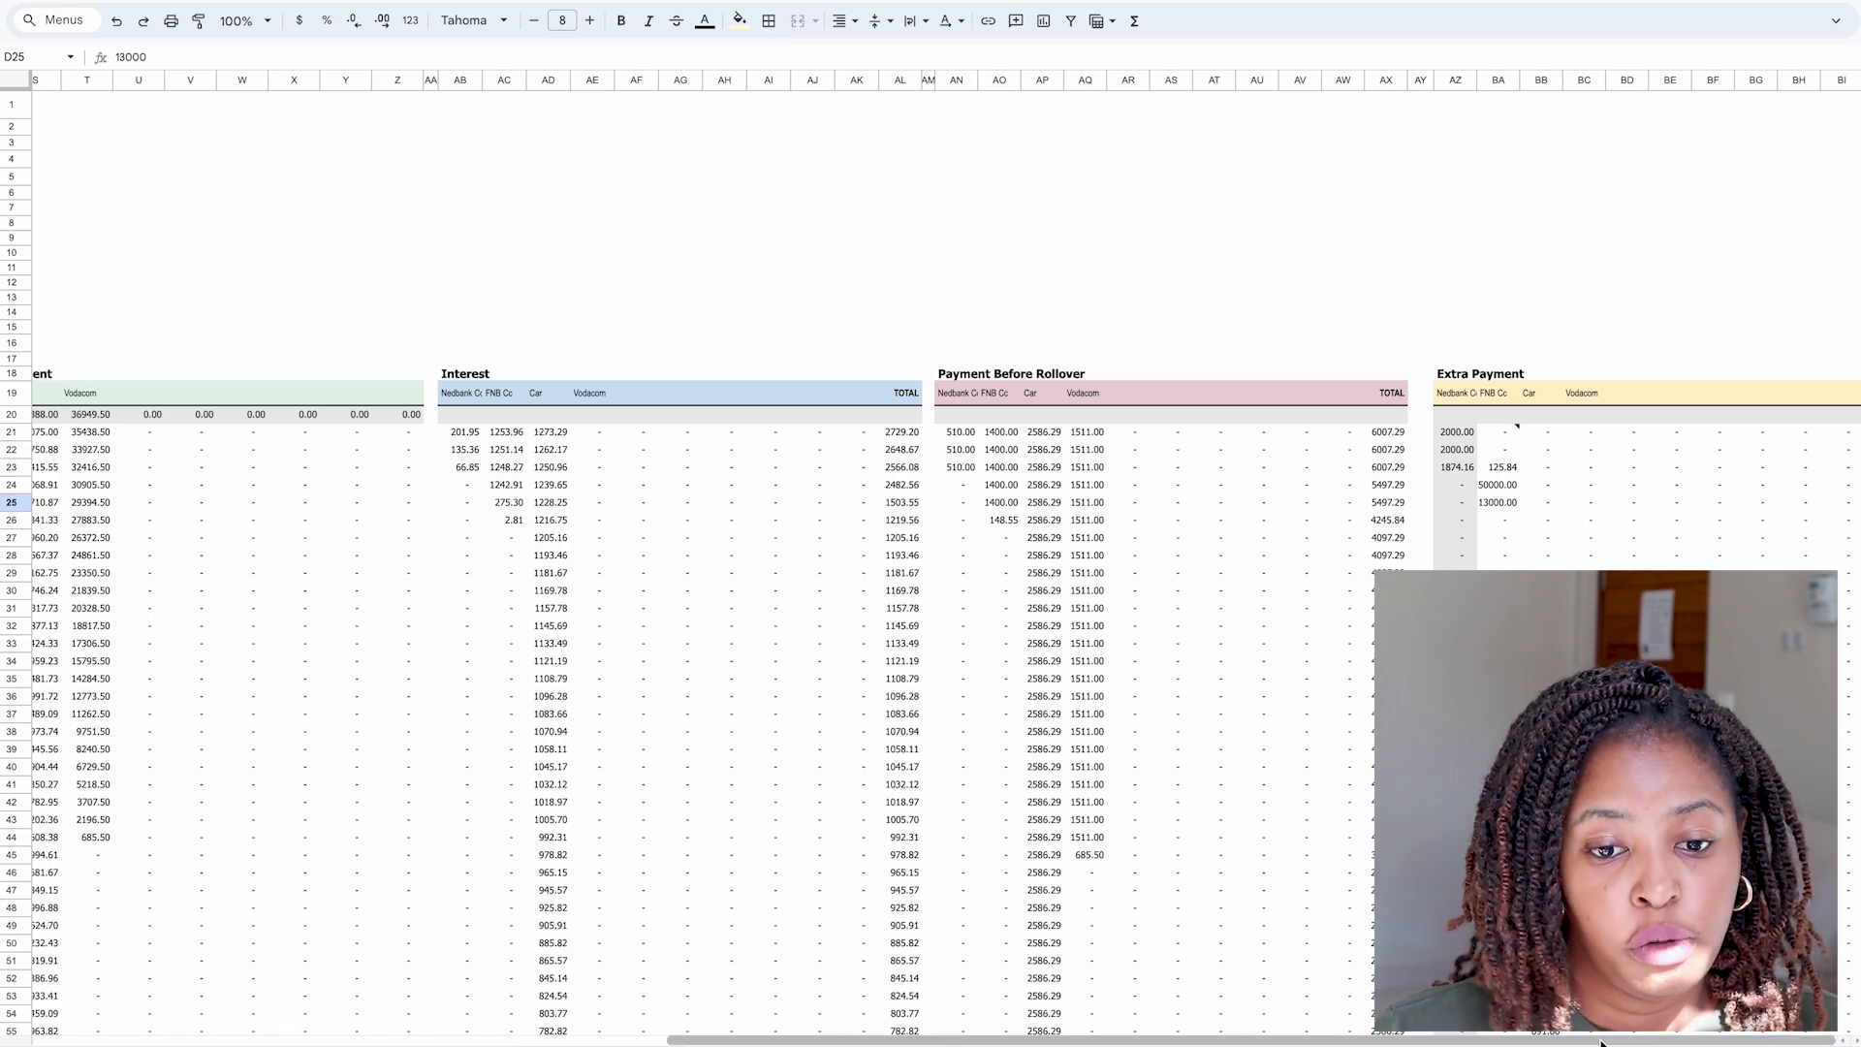
pyautogui.moveTo(1601, 1039); pyautogui.dragTo(960, 1040)
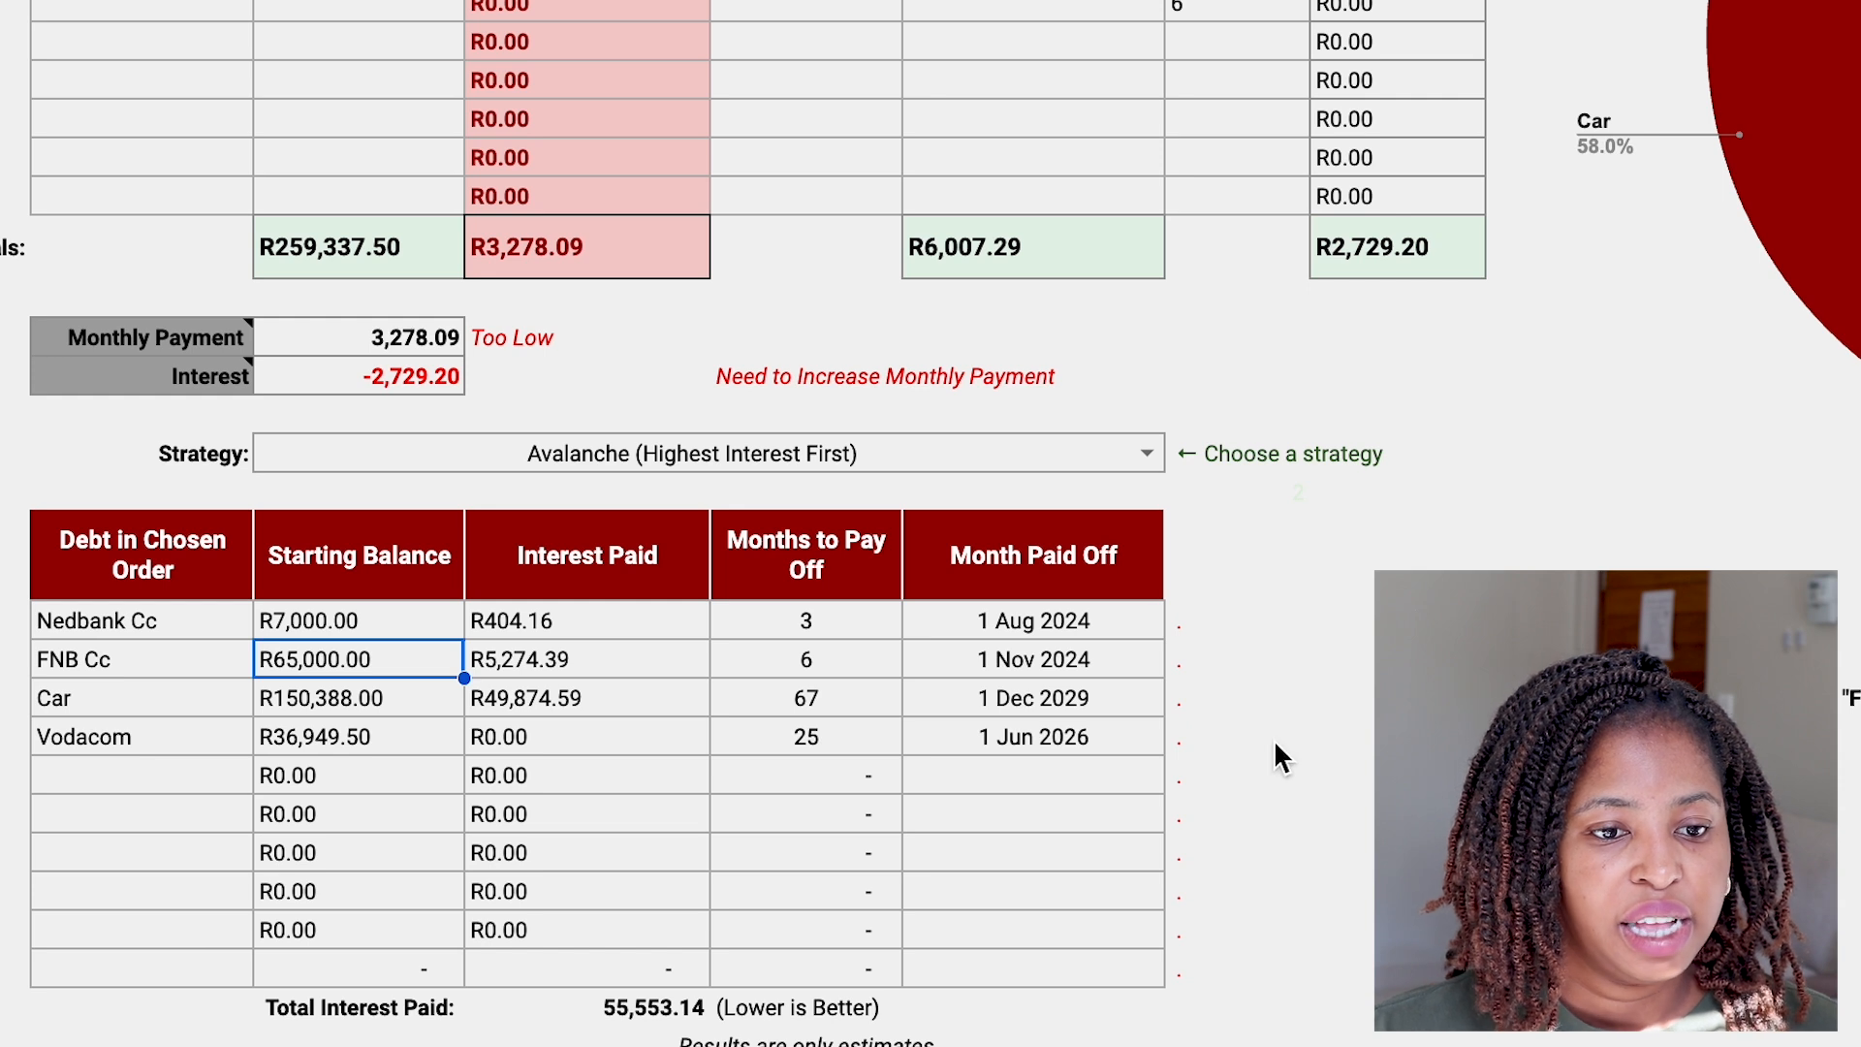
pyautogui.click(1109, 696)
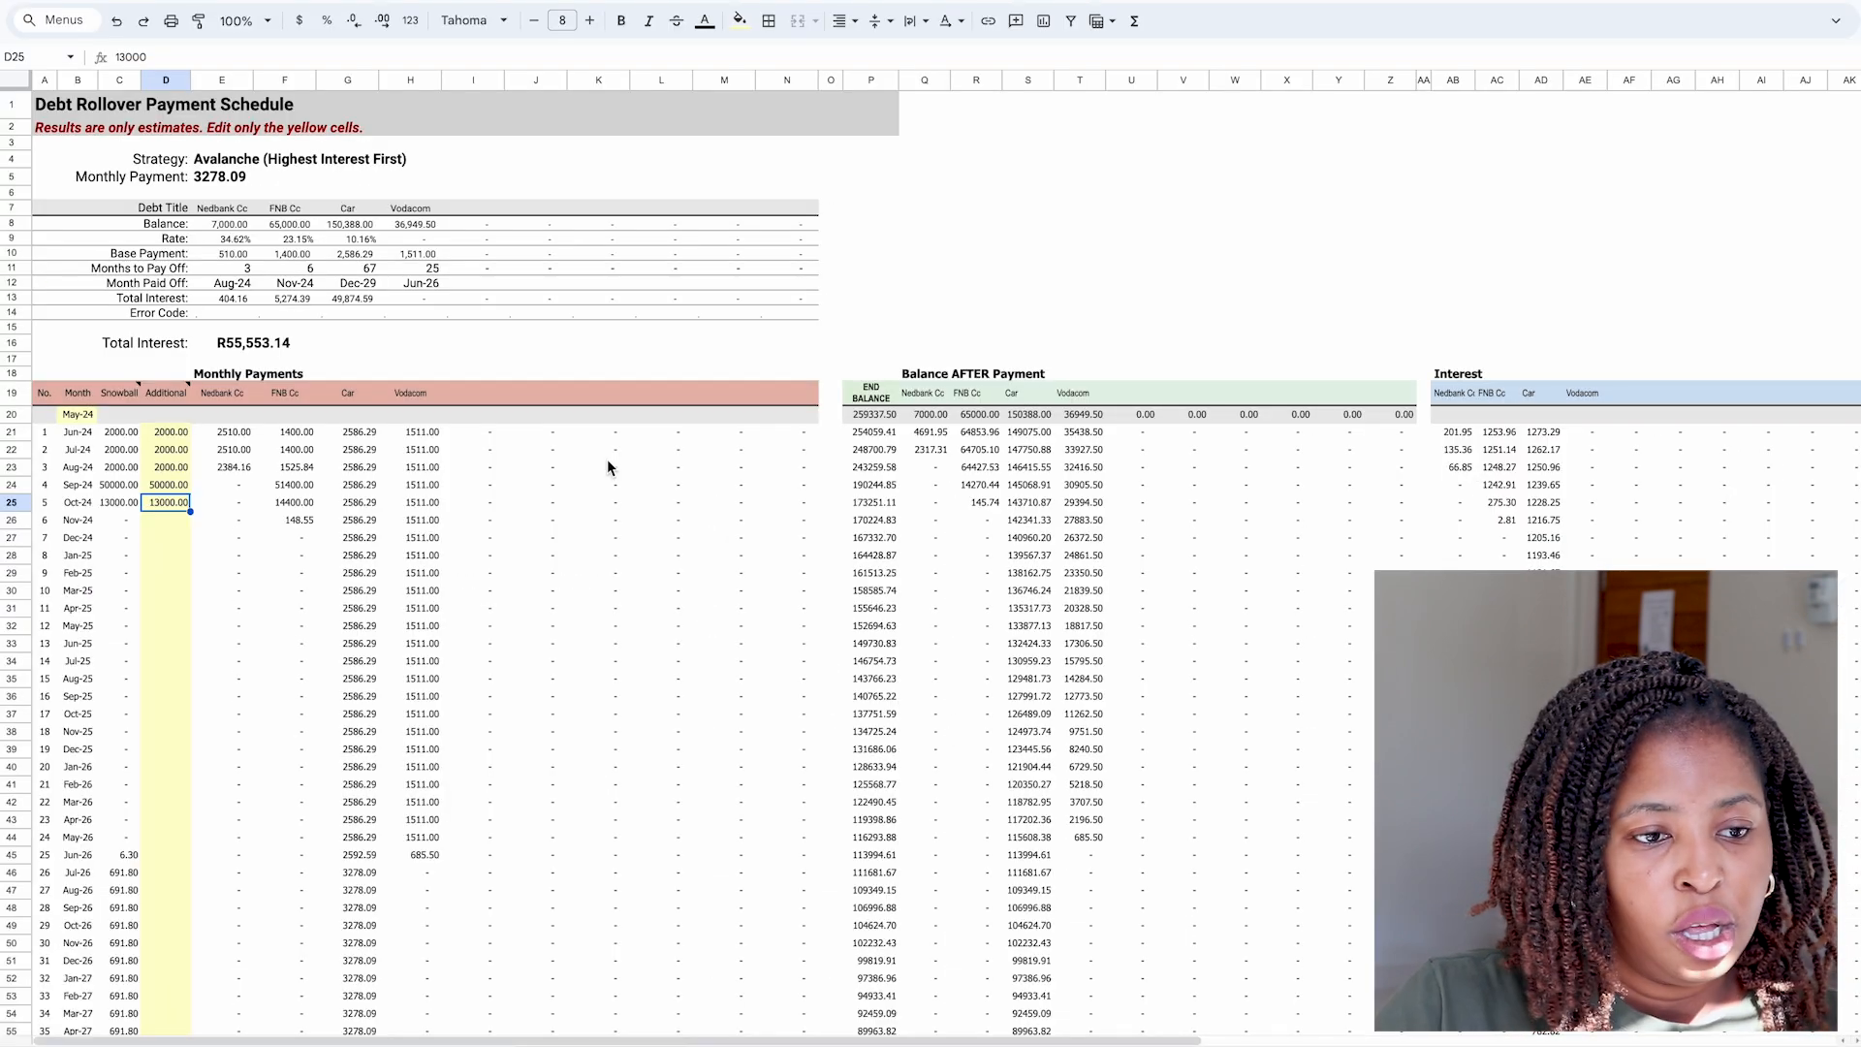
# Clear the additional payments for Oct-24, Sep-24, Aug-24 and Jul-24 in the Debt Rollover Payment Schedule.
pyautogui.press('Delete')
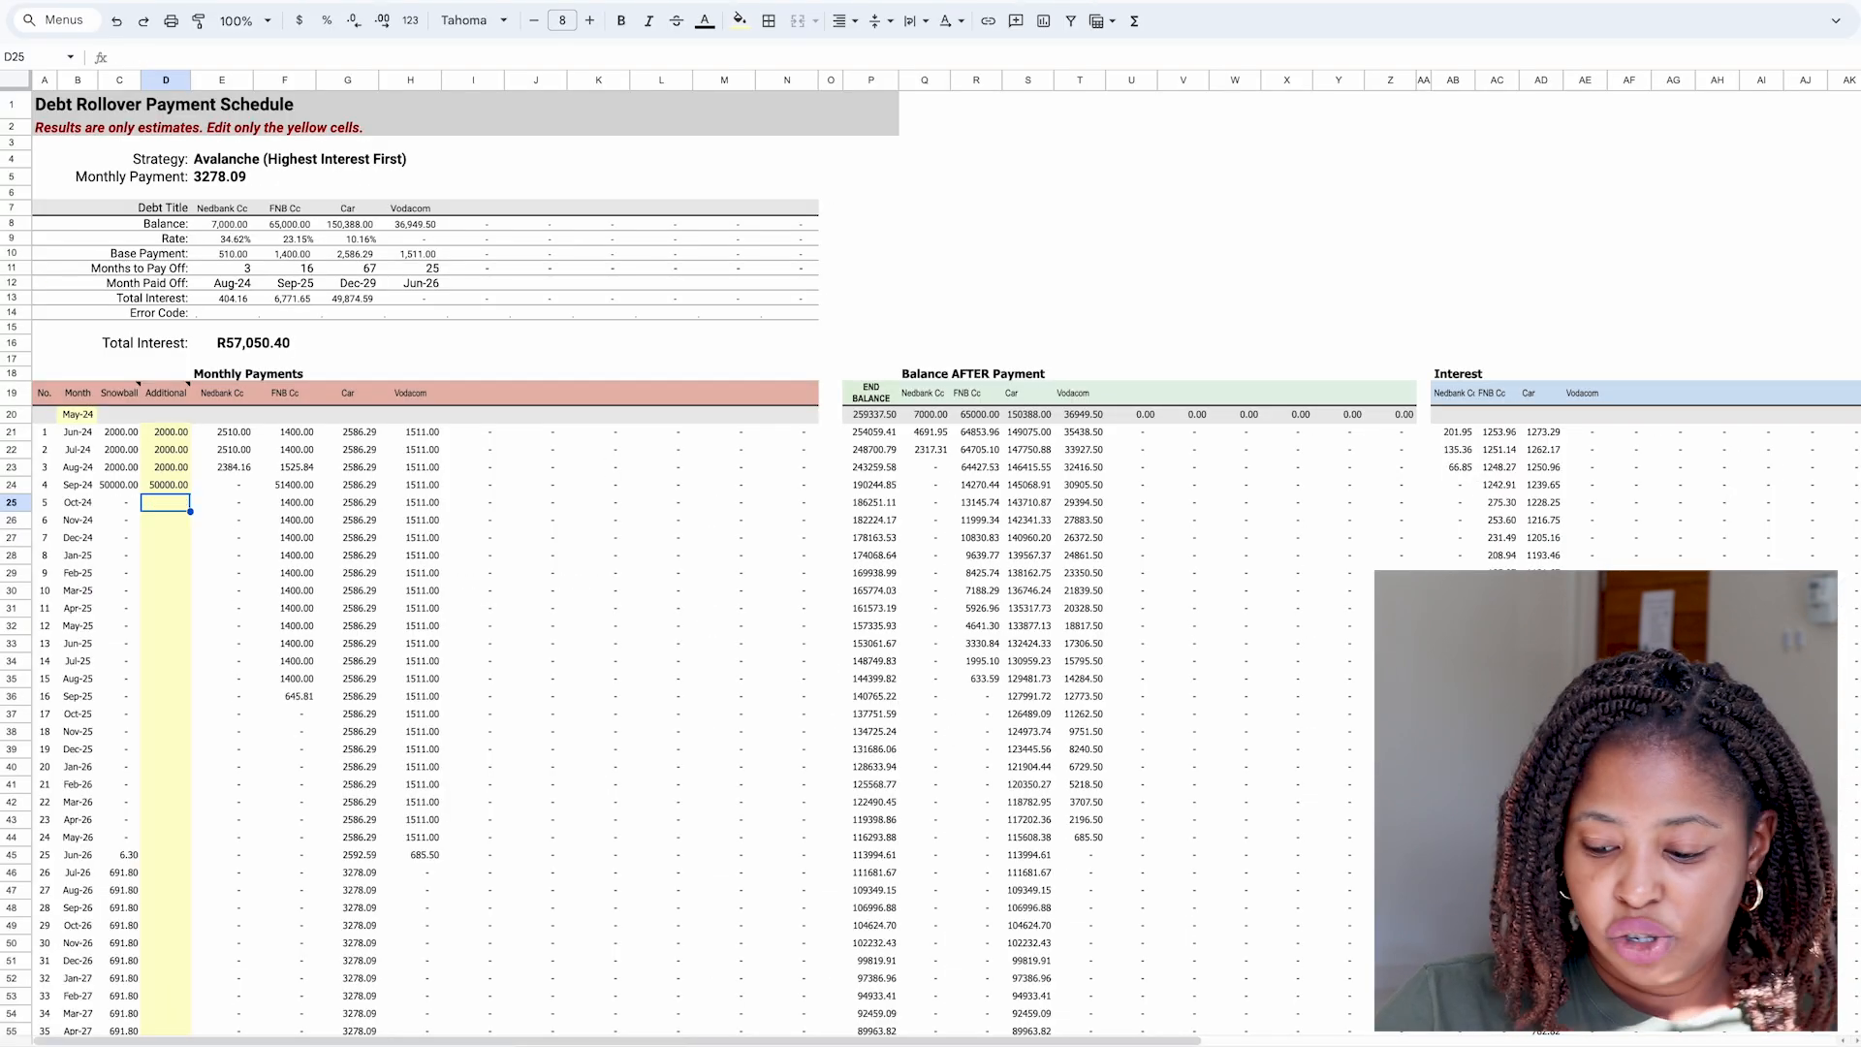
pyautogui.press('Up')
pyautogui.press('Delete')
pyautogui.press('Up')
pyautogui.press('Delete')
pyautogui.press('Up')
pyautogui.press('Delete')
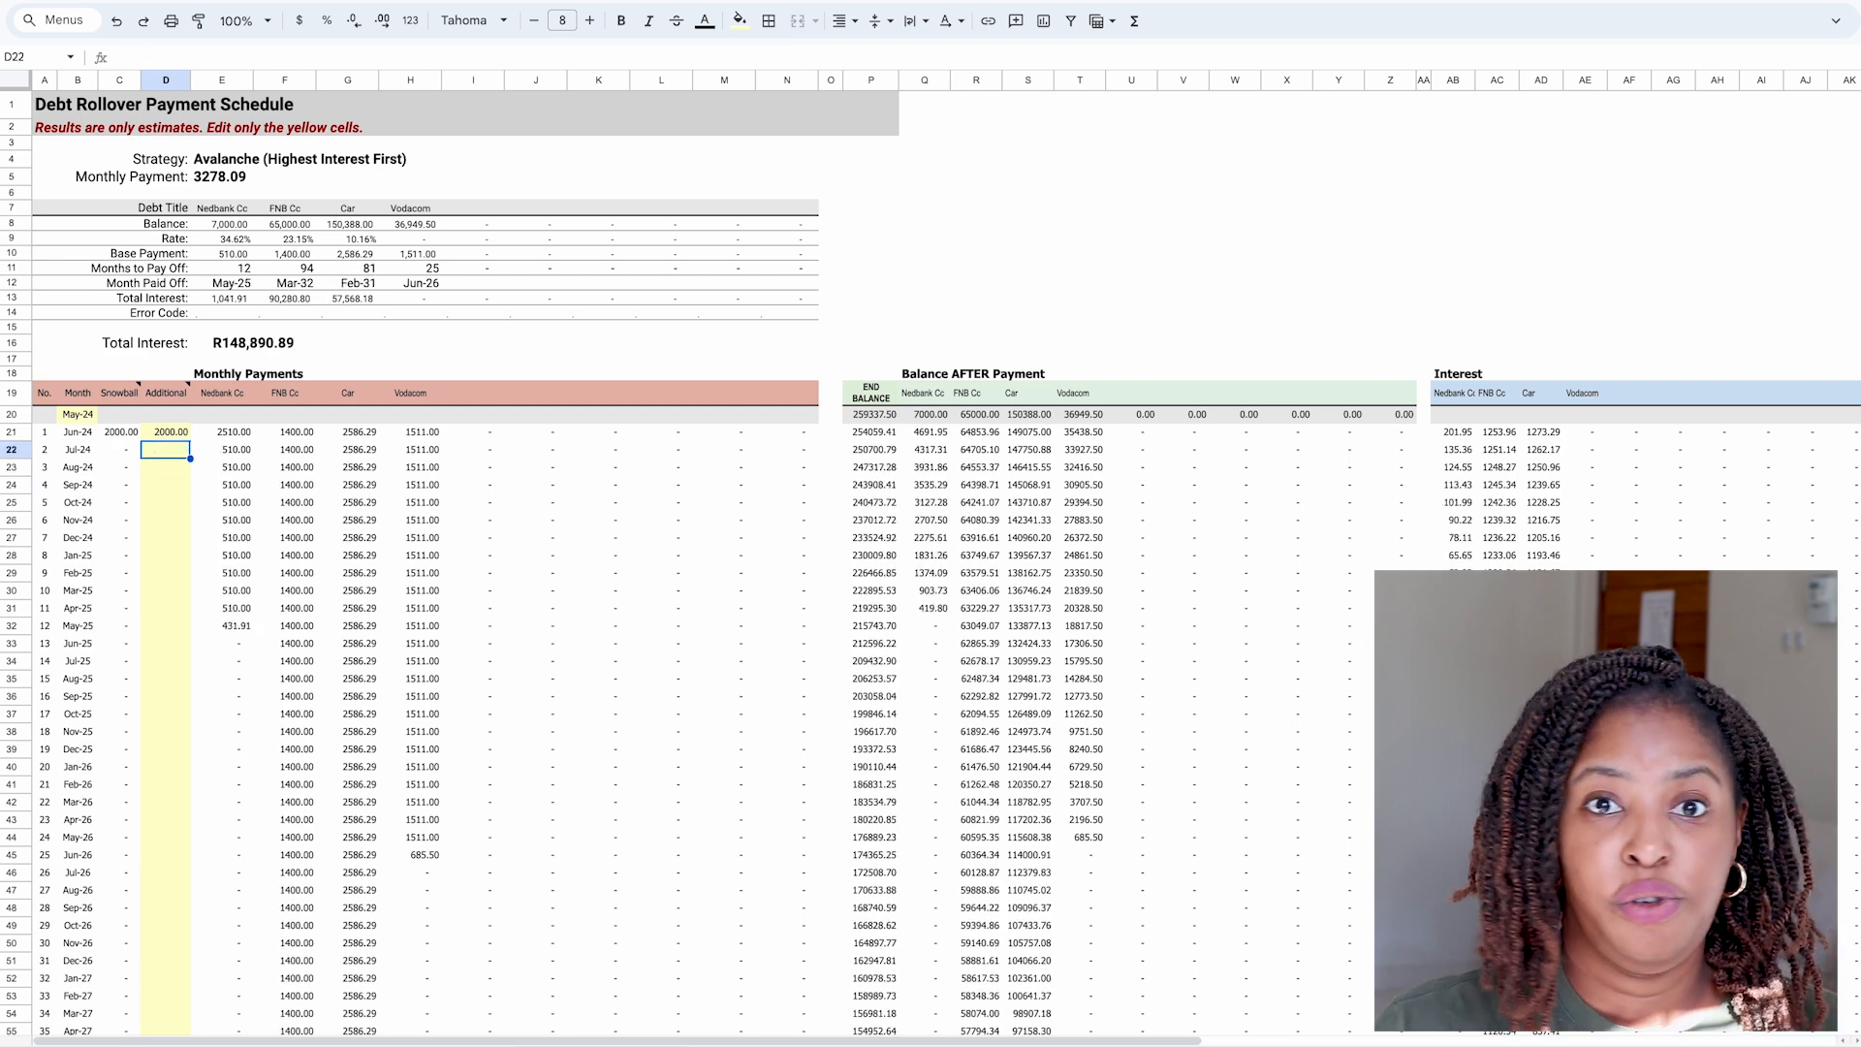